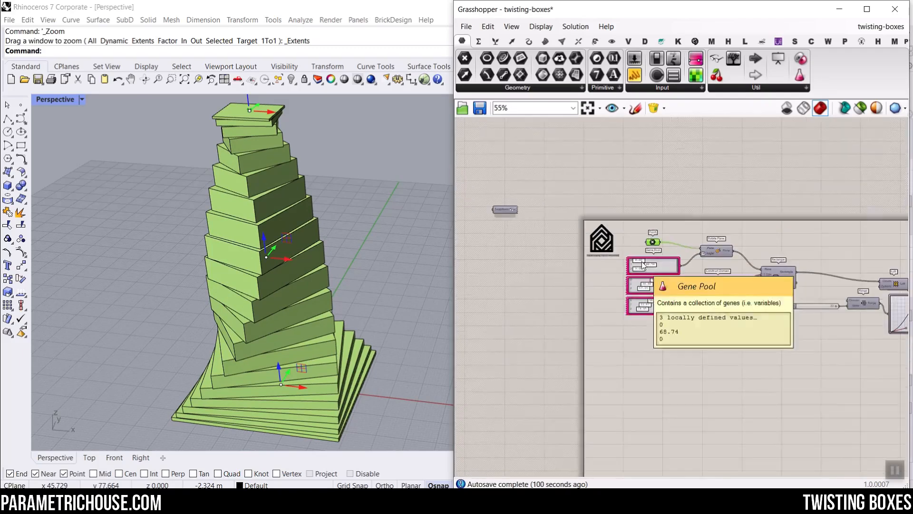
Turn on the Rectangle component's preview and inspect its outlines on the twisted tower
{"action": "right_click_drag", "start_coordinate": [326, 329], "coordinate": [329, 310]}
{"action": "scroll", "coordinate": [661, 301], "scroll_direction": "up", "scroll_amount": 4}
{"action": "right_click", "coordinate": [668, 269]}
{"action": "left_click", "coordinate": [678, 290]}
{"action": "left_click", "coordinate": [676, 278]}
{"action": "scroll", "coordinate": [244, 287], "scroll_direction": "down", "scroll_amount": 5}
{"action": "right_click_drag", "start_coordinate": [243, 285], "coordinate": [244, 296]}
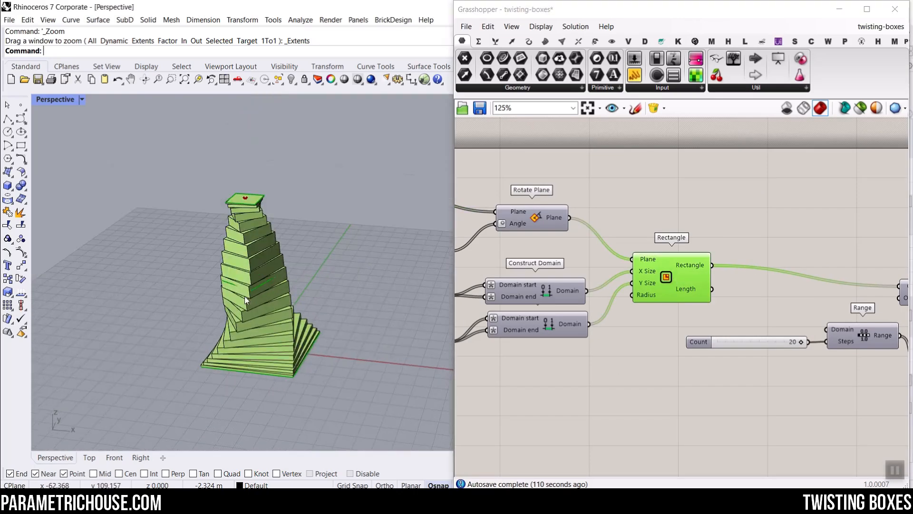
Hide the Rectangle component's preview and turn on the Loft component's preview
{"action": "right_click", "coordinate": [663, 270]}
{"action": "left_click", "coordinate": [679, 292]}
{"action": "scroll", "coordinate": [678, 292], "scroll_direction": "down", "scroll_amount": 5}
{"action": "right_click_drag", "start_coordinate": [794, 296], "coordinate": [677, 303]}
{"action": "scroll", "coordinate": [676, 303], "scroll_direction": "up", "scroll_amount": 6}
{"action": "right_click", "coordinate": [688, 280]}
{"action": "left_click", "coordinate": [723, 303]}
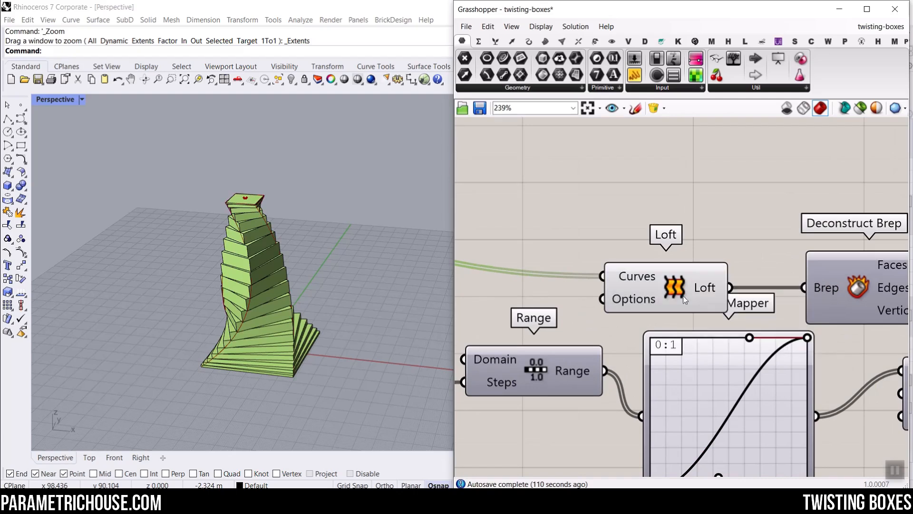
Examine how the lofted guide surface runs through the corners of the stacked boxes
{"action": "right_click_drag", "start_coordinate": [798, 273], "coordinate": [582, 242]}
{"action": "scroll", "coordinate": [590, 244], "scroll_direction": "down", "scroll_amount": 6}
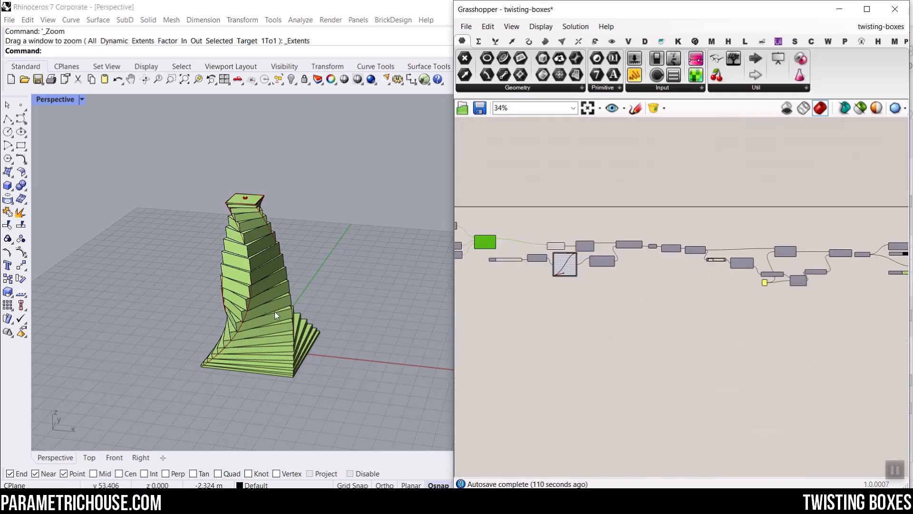
{"action": "scroll", "coordinate": [247, 309], "scroll_direction": "up", "scroll_amount": 5}
{"action": "scroll", "coordinate": [265, 233], "scroll_direction": "up", "scroll_amount": 3}
{"action": "scroll", "coordinate": [265, 232], "scroll_direction": "down", "scroll_amount": 5}
{"action": "scroll", "coordinate": [212, 367], "scroll_direction": "up", "scroll_amount": 5}
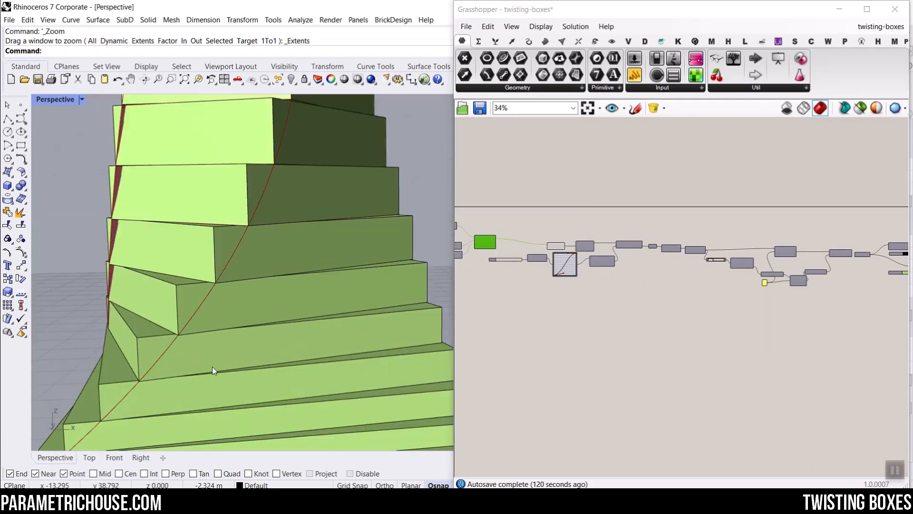
{"action": "scroll", "coordinate": [213, 367], "scroll_direction": "down", "scroll_amount": 5}
{"action": "scroll", "coordinate": [233, 338], "scroll_direction": "up", "scroll_amount": 5}
Reshape the Graph Mapper curve by raising its lower handle and shifting its upper handle slightly along the graph's upper edge
{"action": "scroll", "coordinate": [544, 274], "scroll_direction": "up", "scroll_amount": 3}
{"action": "scroll", "coordinate": [623, 274], "scroll_direction": "up", "scroll_amount": 5}
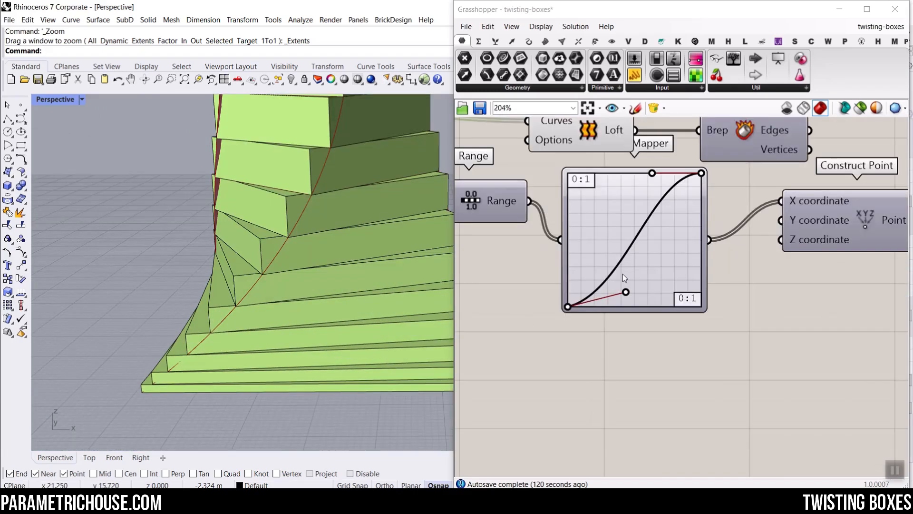
{"action": "left_click_drag", "start_coordinate": [626, 294], "coordinate": [625, 271]}
{"action": "left_click_drag", "start_coordinate": [653, 174], "coordinate": [698, 211]}
{"action": "scroll", "coordinate": [262, 287], "scroll_direction": "down", "scroll_amount": 5}
{"action": "scroll", "coordinate": [261, 287], "scroll_direction": "up", "scroll_amount": 3}
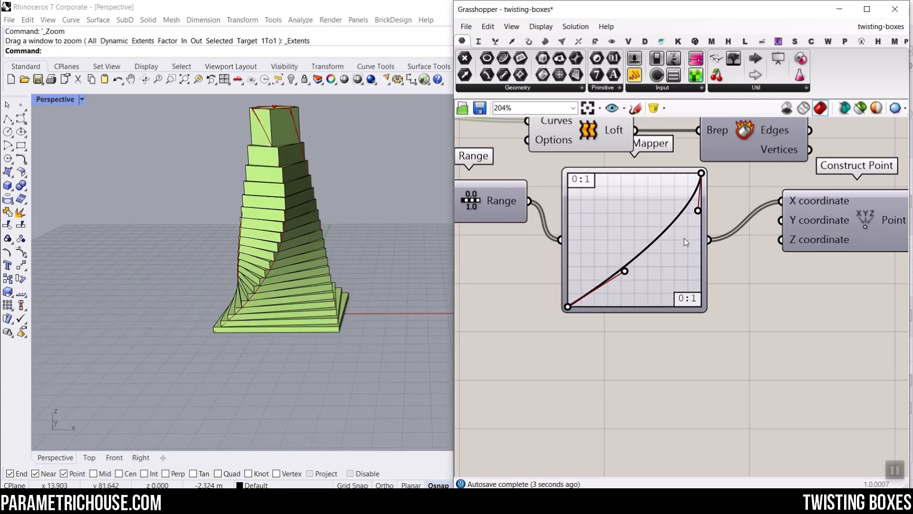
{"action": "left_click_drag", "start_coordinate": [698, 210], "coordinate": [644, 173]}
{"action": "scroll", "coordinate": [672, 239], "scroll_direction": "down", "scroll_amount": 3}
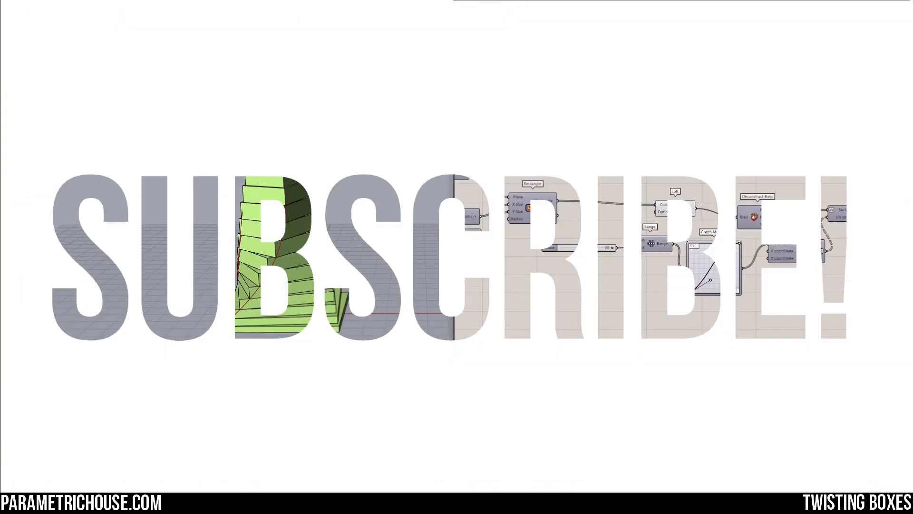
Move the Loft component slightly closer to the Rectangle component
{"action": "left_click_drag", "start_coordinate": [684, 212], "coordinate": [670, 205]}
{"action": "scroll", "coordinate": [845, 229], "scroll_direction": "down", "scroll_amount": 5}
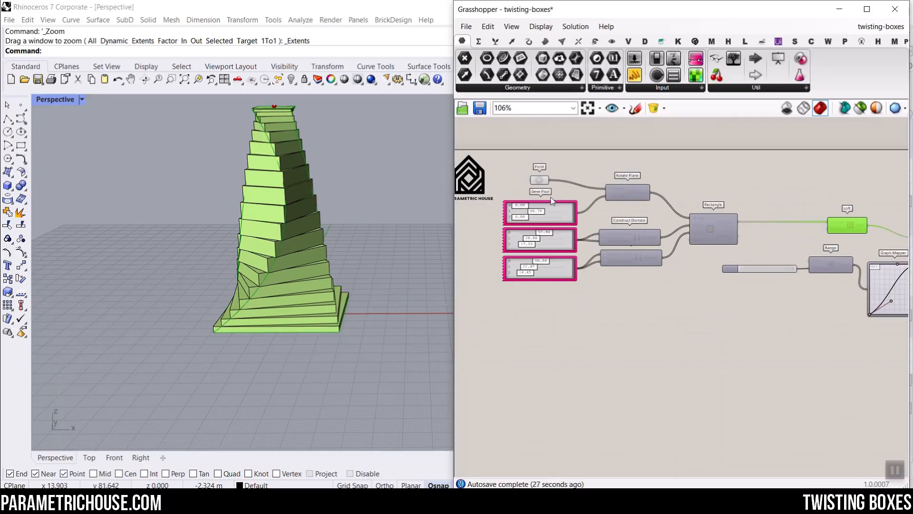
{"action": "scroll", "coordinate": [669, 230], "scroll_direction": "up", "scroll_amount": 4}
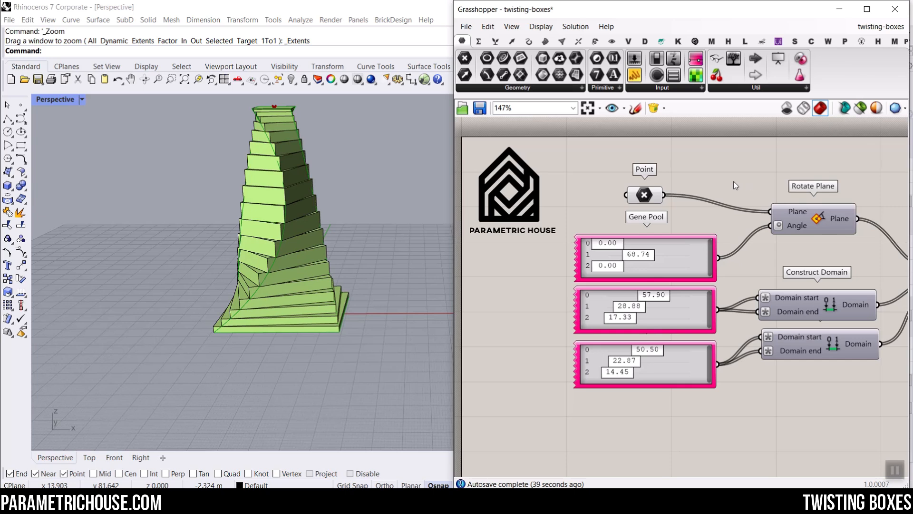
Switch to the twisting-boxes-advanced definition and examine its stacked tower from several angles
{"action": "left_click", "coordinate": [875, 26]}
{"action": "left_click", "coordinate": [867, 147]}
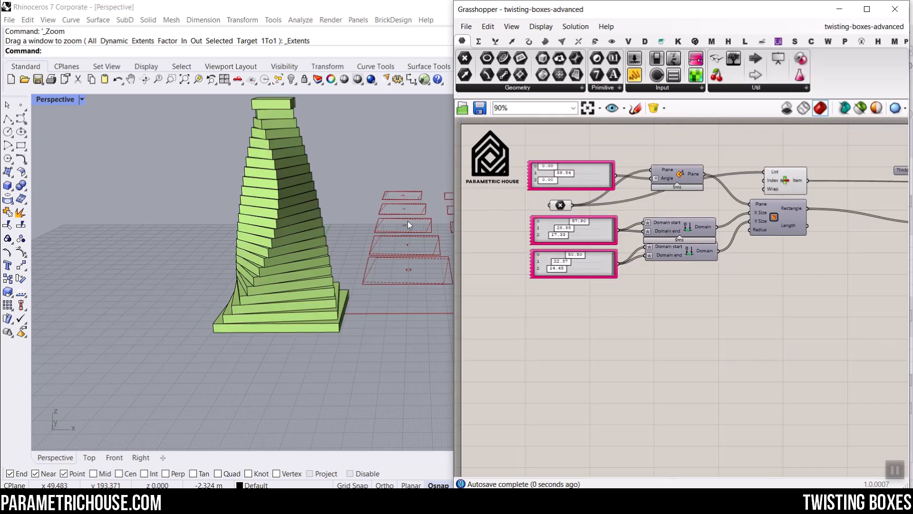
{"action": "scroll", "coordinate": [153, 300], "scroll_direction": "down", "scroll_amount": 6}
{"action": "right_click_drag", "start_coordinate": [175, 282], "coordinate": [192, 326]}
{"action": "scroll", "coordinate": [192, 326], "scroll_direction": "down", "scroll_amount": 5}
{"action": "scroll", "coordinate": [227, 290], "scroll_direction": "up", "scroll_amount": 7}
{"action": "right_click_drag", "start_coordinate": [227, 290], "coordinate": [229, 281]}
{"action": "scroll", "coordinate": [168, 350], "scroll_direction": "up", "scroll_amount": 5}
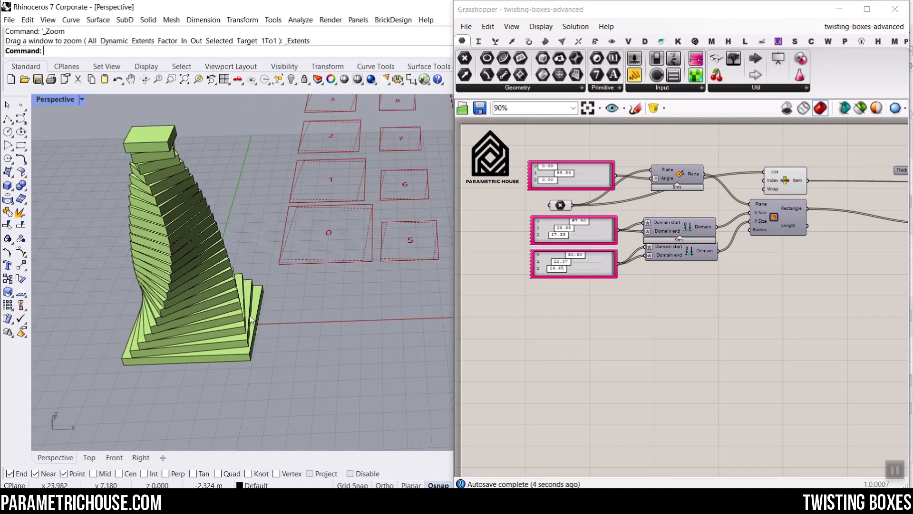
{"action": "right_click_drag", "start_coordinate": [250, 316], "coordinate": [244, 270]}
{"action": "scroll", "coordinate": [584, 226], "scroll_direction": "down", "scroll_amount": 9}
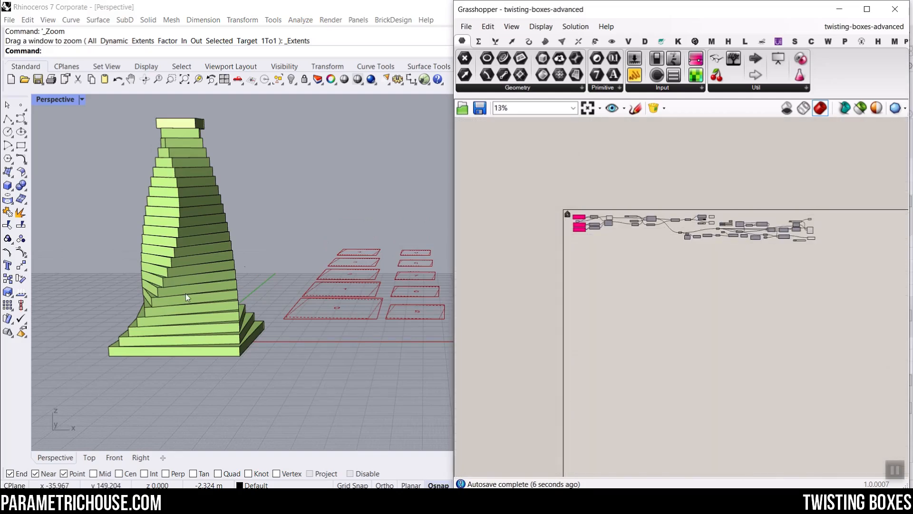
{"action": "scroll", "coordinate": [153, 391], "scroll_direction": "up", "scroll_amount": 5}
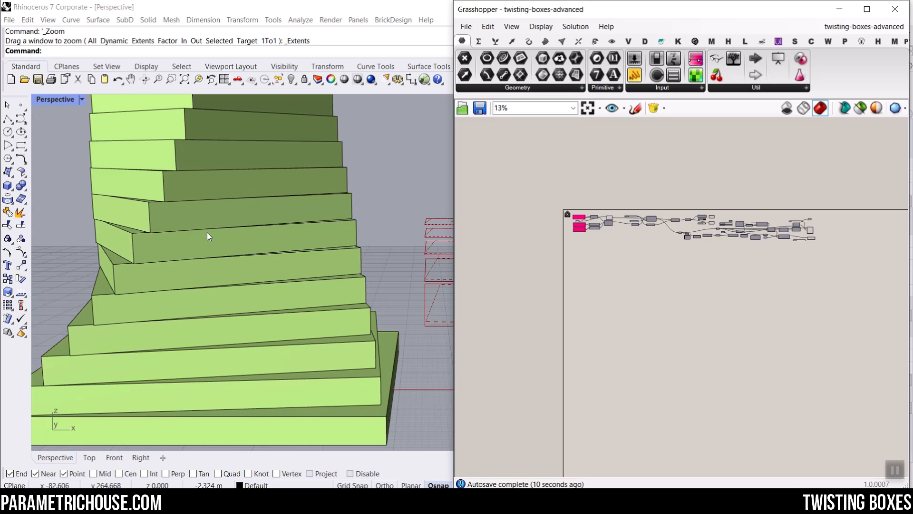
{"action": "scroll", "coordinate": [207, 232], "scroll_direction": "down", "scroll_amount": 8}
{"action": "right_click_drag", "start_coordinate": [195, 200], "coordinate": [199, 281]}
{"action": "scroll", "coordinate": [200, 281], "scroll_direction": "down", "scroll_amount": 7}
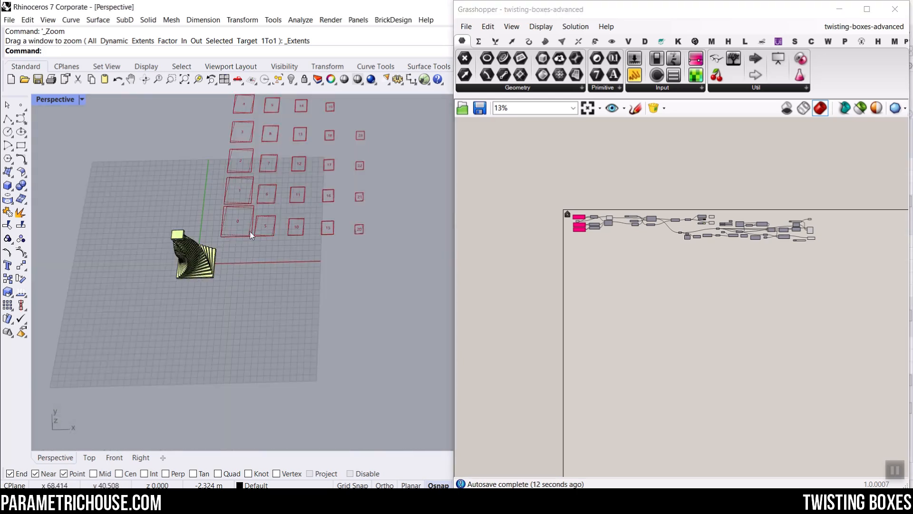
Compare the numbered flat layout outlines with the corresponding boxes at the tower's base
{"action": "scroll", "coordinate": [250, 232], "scroll_direction": "up", "scroll_amount": 13}
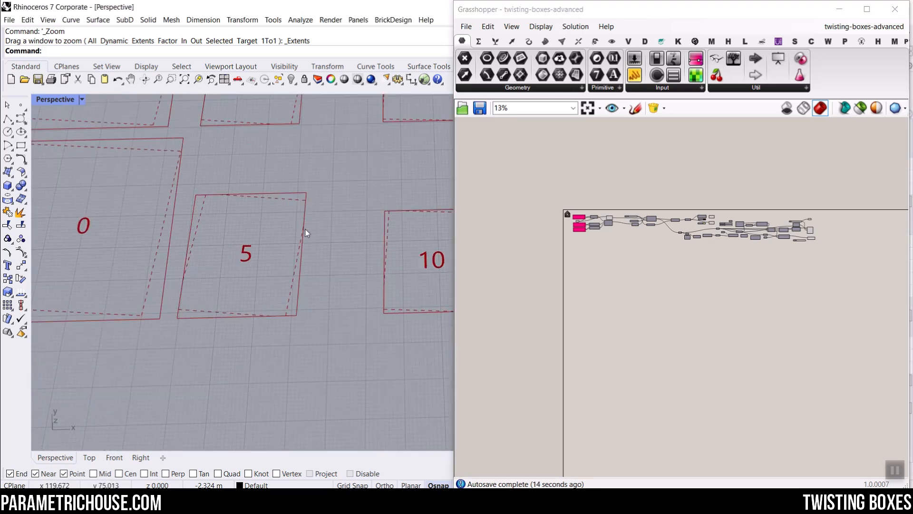
{"action": "scroll", "coordinate": [306, 229], "scroll_direction": "down", "scroll_amount": 8}
{"action": "right_click_drag", "start_coordinate": [261, 272], "coordinate": [275, 261]}
{"action": "scroll", "coordinate": [275, 262], "scroll_direction": "up", "scroll_amount": 6}
{"action": "scroll", "coordinate": [219, 254], "scroll_direction": "up", "scroll_amount": 4}
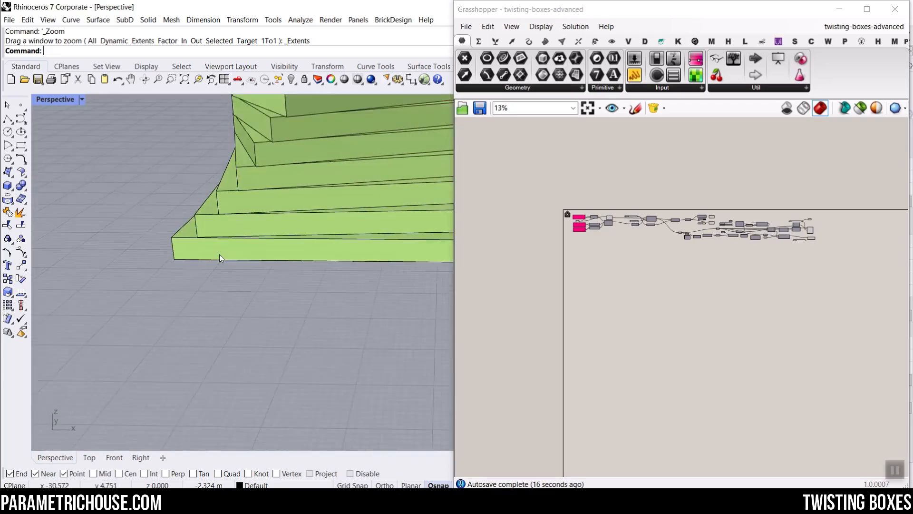
{"action": "scroll", "coordinate": [202, 204], "scroll_direction": "up", "scroll_amount": 3}
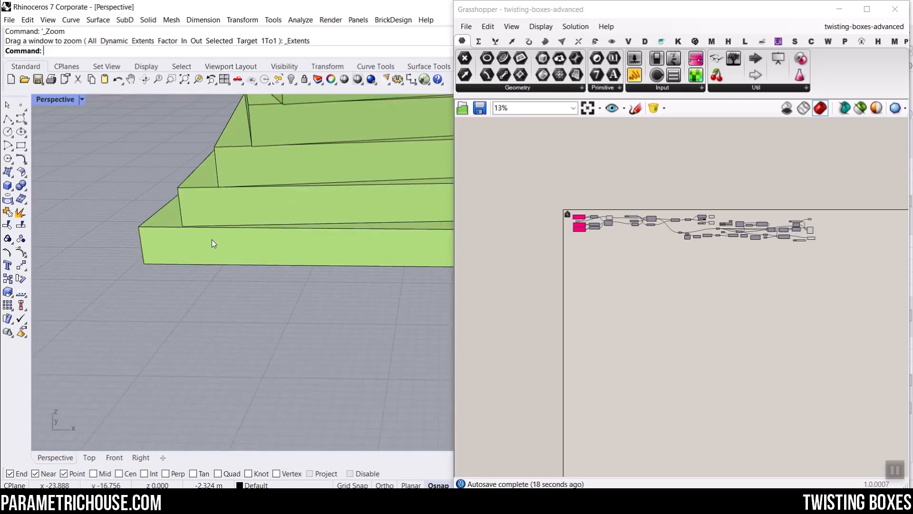
{"action": "scroll", "coordinate": [212, 244], "scroll_direction": "down", "scroll_amount": 8}
{"action": "scroll", "coordinate": [310, 175], "scroll_direction": "up", "scroll_amount": 4}
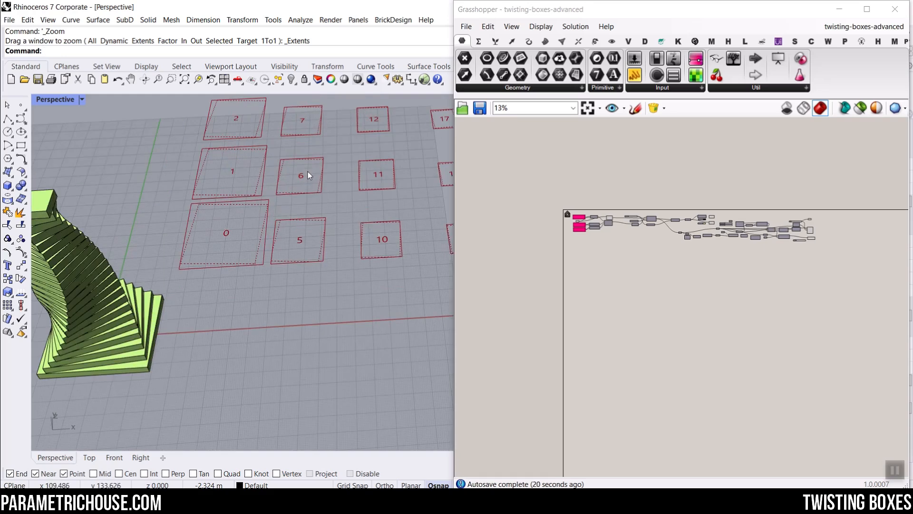
{"action": "scroll", "coordinate": [316, 240], "scroll_direction": "down", "scroll_amount": 3}
{"action": "right_click_drag", "start_coordinate": [271, 245], "coordinate": [381, 270], "text": "shift"}
Inspect the twisting-boxes definition as a whole together with its tower
{"action": "scroll", "coordinate": [277, 284], "scroll_direction": "up", "scroll_amount": 5}
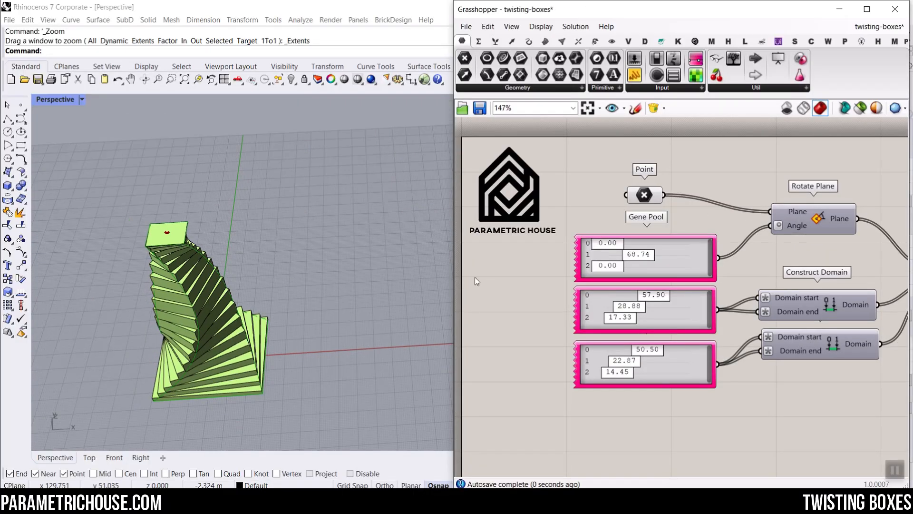
{"action": "scroll", "coordinate": [474, 277], "scroll_direction": "down", "scroll_amount": 8}
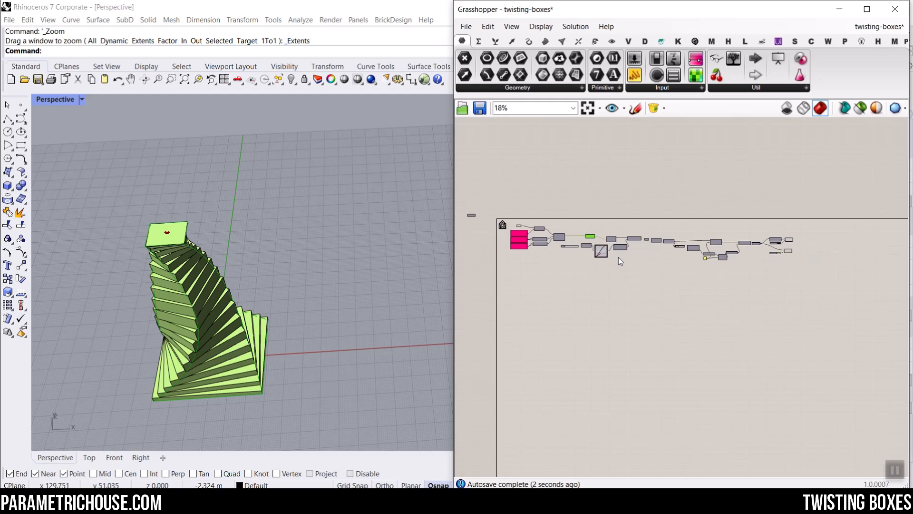
{"action": "mouse_move", "coordinate": [235, 344]}
{"action": "right_mouse_down"}
{"action": "mouse_move", "coordinate": [223, 248]}
{"action": "mouse_move", "coordinate": [209, 290]}
{"action": "mouse_move", "coordinate": [253, 344]}
{"action": "right_mouse_up"}
{"action": "scroll", "coordinate": [190, 329], "scroll_direction": "up", "scroll_amount": 4}
{"action": "scroll", "coordinate": [257, 338], "scroll_direction": "down", "scroll_amount": 2}
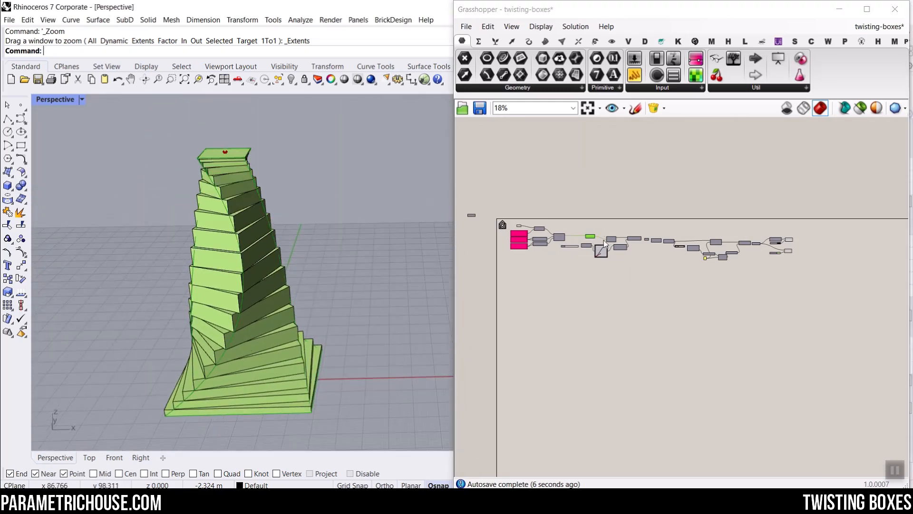
Create a new blank definition
{"action": "left_click", "coordinate": [466, 26]}
{"action": "left_click", "coordinate": [492, 38]}
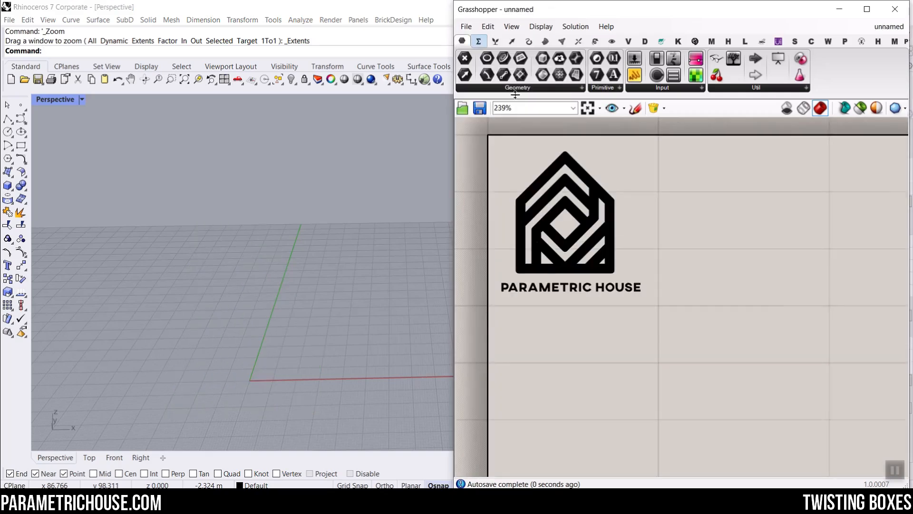
{"action": "scroll", "coordinate": [575, 210], "scroll_direction": "down", "scroll_amount": 5}
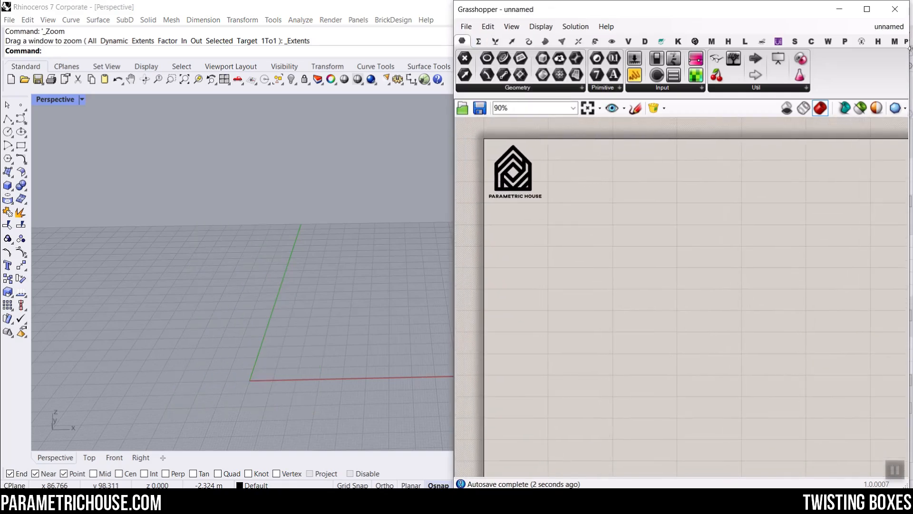
Return to the twisting-boxes definition, select all of its components and turn off their previews
{"action": "left_click", "coordinate": [886, 30]}
{"action": "left_click", "coordinate": [865, 156]}
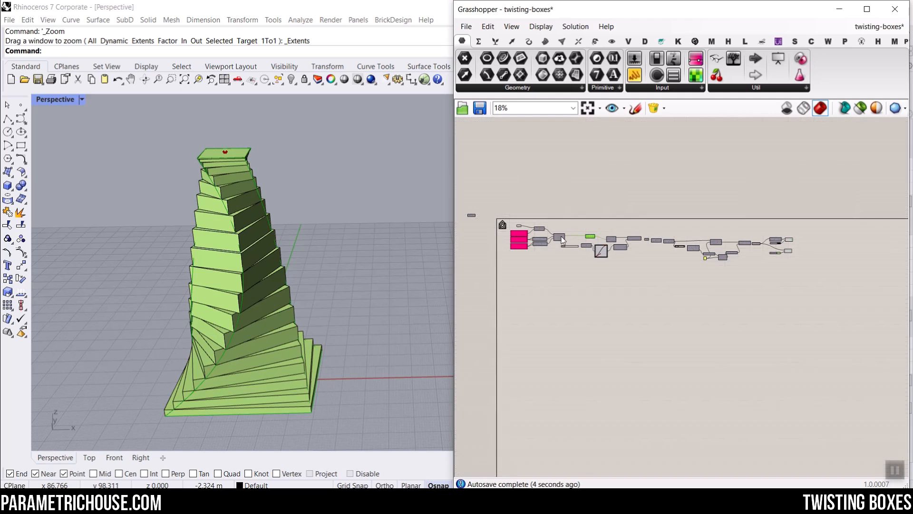
{"action": "left_click_drag", "start_coordinate": [803, 261], "coordinate": [494, 192]}
{"action": "right_click", "coordinate": [613, 148]}
{"action": "left_click", "coordinate": [643, 170]}
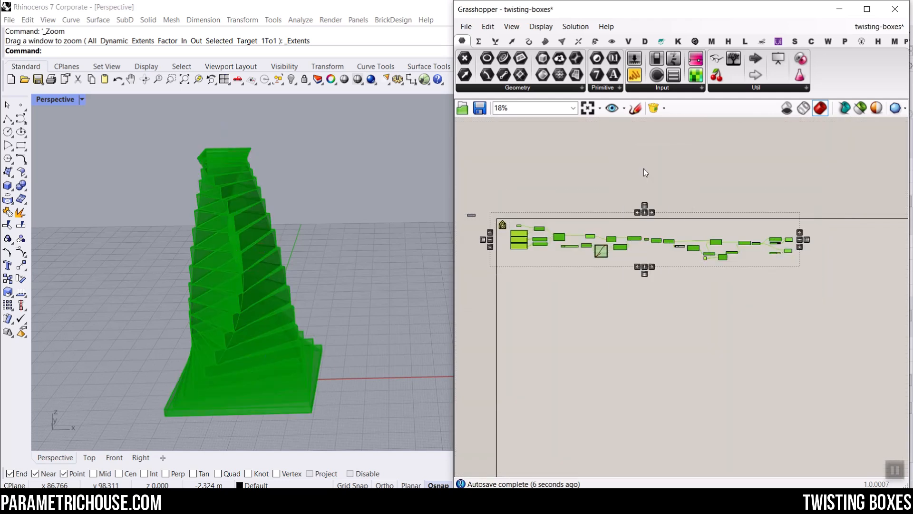
Turn on the Point component's preview to show the base planes at their three heights
{"action": "left_click", "coordinate": [513, 252]}
{"action": "scroll", "coordinate": [514, 252], "scroll_direction": "up", "scroll_amount": 3}
{"action": "scroll", "coordinate": [514, 252], "scroll_direction": "up", "scroll_amount": 8}
{"action": "right_click", "coordinate": [513, 175]}
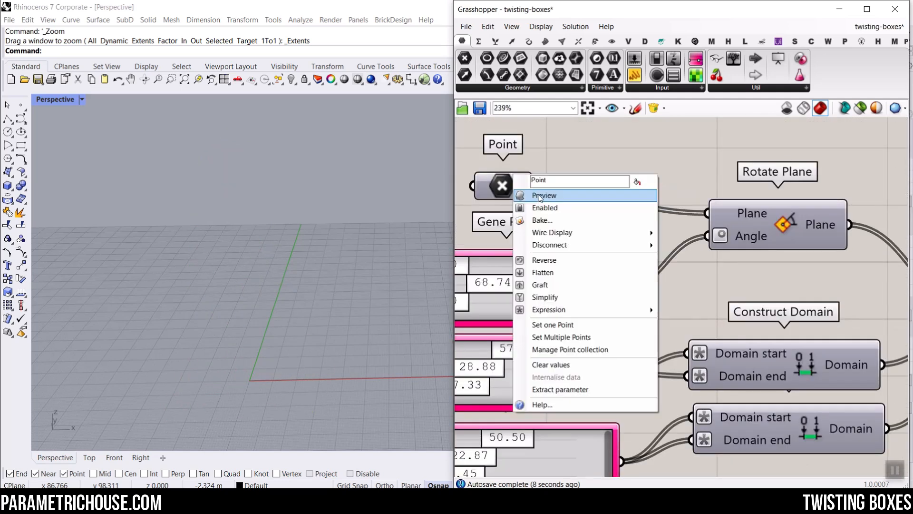
{"action": "left_click", "coordinate": [514, 193]}
{"action": "scroll", "coordinate": [198, 306], "scroll_direction": "down", "scroll_amount": 2}
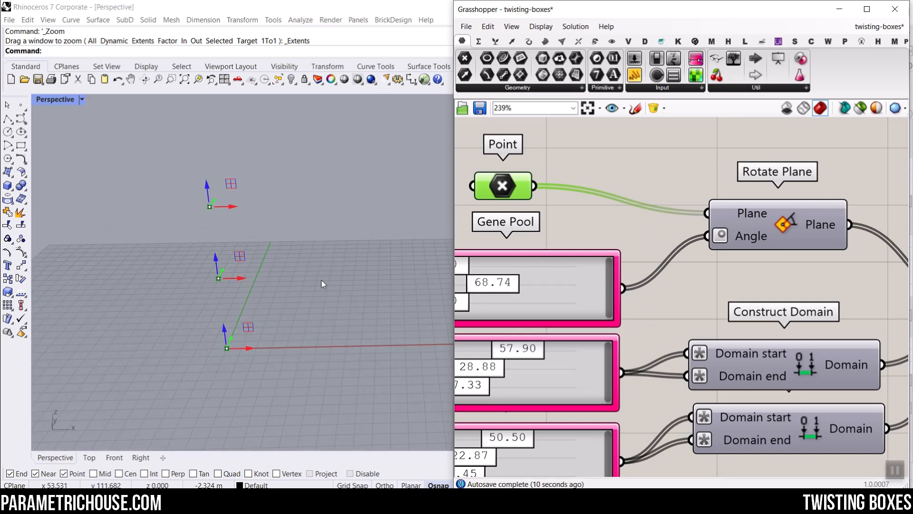
{"action": "scroll", "coordinate": [680, 242], "scroll_direction": "down", "scroll_amount": 3}
{"action": "scroll", "coordinate": [754, 272], "scroll_direction": "up", "scroll_amount": 3}
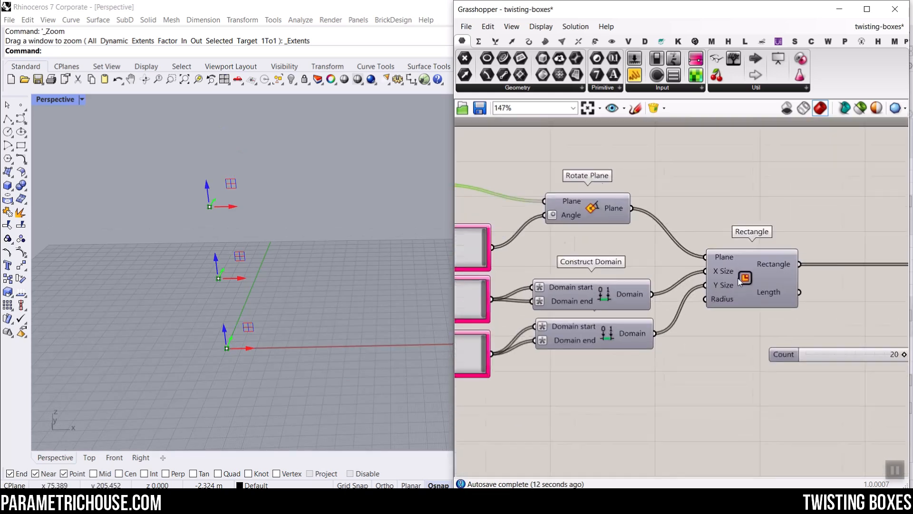
Turn on the Rectangle component's preview and view the three section outlines
{"action": "right_click", "coordinate": [754, 272]}
{"action": "left_click", "coordinate": [785, 291]}
{"action": "right_click_drag", "start_coordinate": [186, 255], "coordinate": [236, 260]}
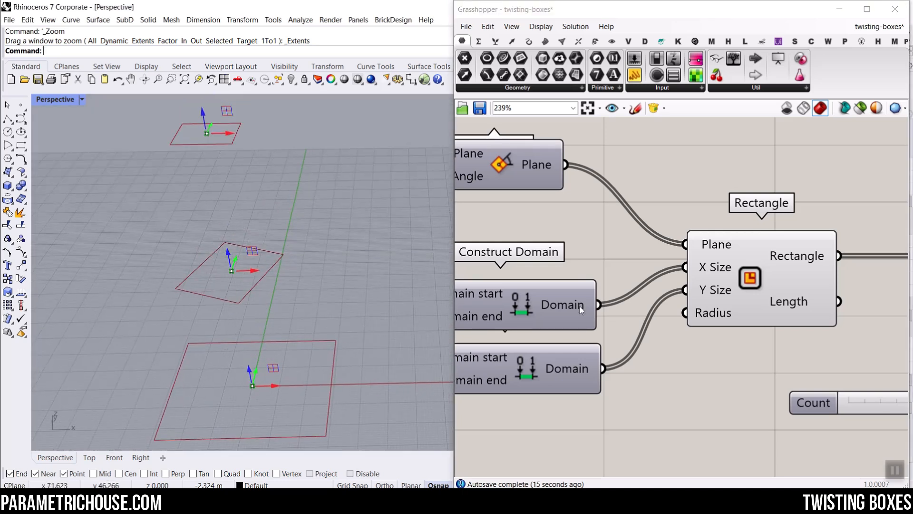
Set the rotation gene pool's middle value to 52.77 and the X-size gene pool's values to 68.38, 38.74 and 28.12
{"action": "scroll", "coordinate": [580, 306], "scroll_direction": "down", "scroll_amount": 3}
{"action": "scroll", "coordinate": [568, 238], "scroll_direction": "up", "scroll_amount": 4}
{"action": "mouse_move", "coordinate": [538, 235]}
{"action": "left_mouse_down"}
{"action": "mouse_move", "coordinate": [565, 235]}
{"action": "mouse_move", "coordinate": [523, 237]}
{"action": "left_mouse_up"}
{"action": "right_click_drag", "start_coordinate": [579, 258], "coordinate": [632, 191]}
{"action": "mouse_move", "coordinate": [622, 251]}
{"action": "left_mouse_down"}
{"action": "mouse_move", "coordinate": [668, 247]}
{"action": "mouse_move", "coordinate": [638, 247]}
{"action": "left_mouse_up"}
{"action": "left_click_drag", "start_coordinate": [575, 268], "coordinate": [580, 290]}
{"action": "right_click_drag", "start_coordinate": [708, 246], "coordinate": [596, 240]}
{"action": "scroll", "coordinate": [595, 241], "scroll_direction": "down", "scroll_amount": 7}
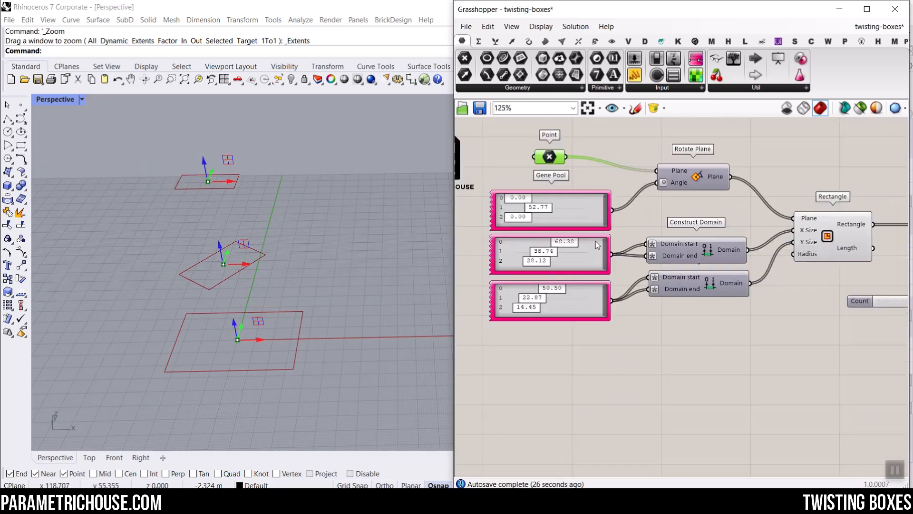
Turn on the Loft component's preview to show the surface through the three rectangles
{"action": "scroll", "coordinate": [762, 248], "scroll_direction": "up", "scroll_amount": 4}
{"action": "right_click", "coordinate": [829, 225]}
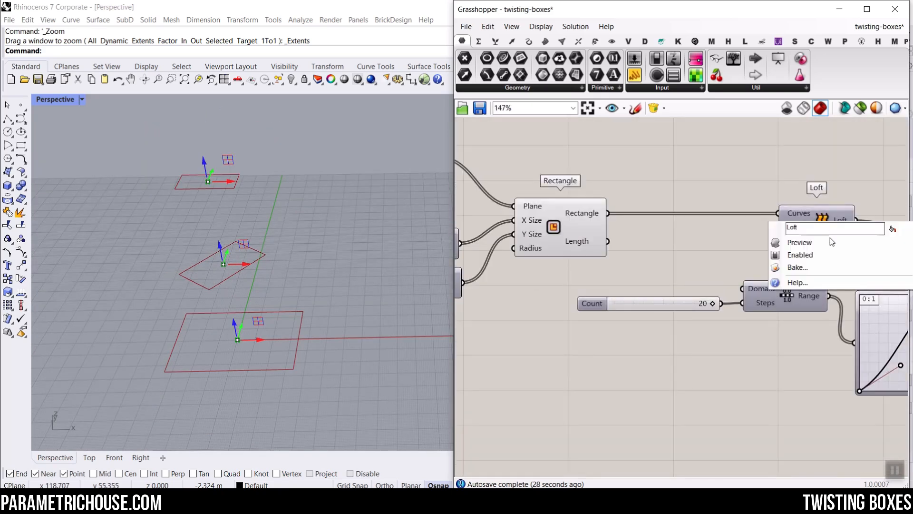
{"action": "left_click", "coordinate": [832, 242]}
Start a new blank definition for rebuilding the tower
{"action": "left_click", "coordinate": [466, 26]}
{"action": "left_click", "coordinate": [475, 39]}
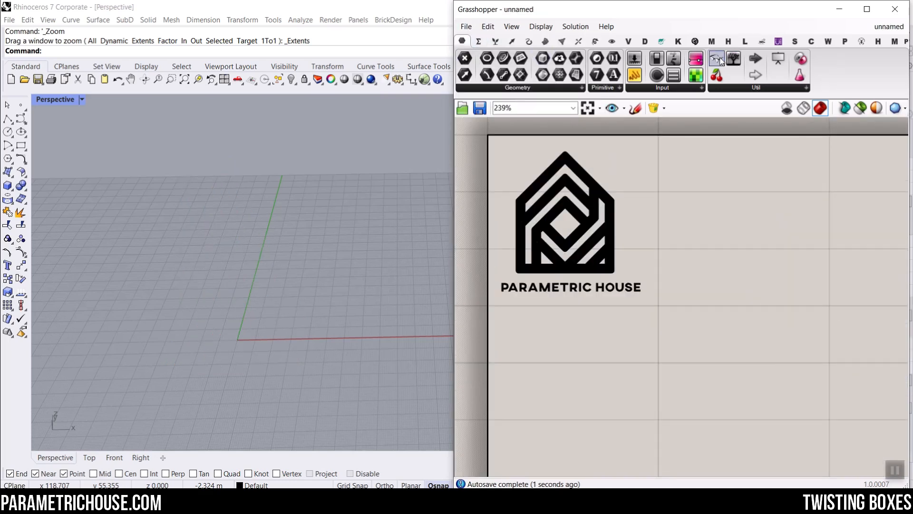
{"action": "scroll", "coordinate": [702, 241], "scroll_direction": "down", "scroll_amount": 6}
{"action": "scroll", "coordinate": [709, 256], "scroll_direction": "up", "scroll_amount": 6}
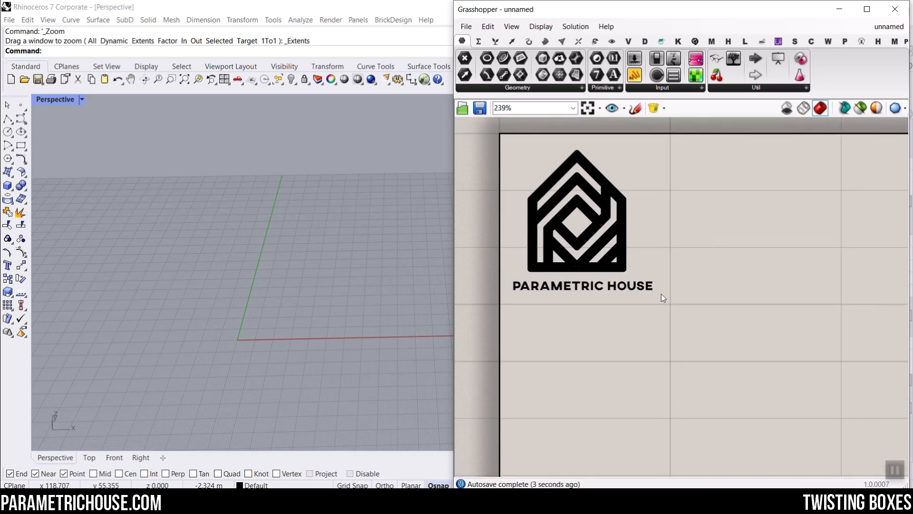
Place a Point parameter on the blank canvas below the logo
{"action": "right_click_drag", "start_coordinate": [696, 273], "coordinate": [677, 263]}
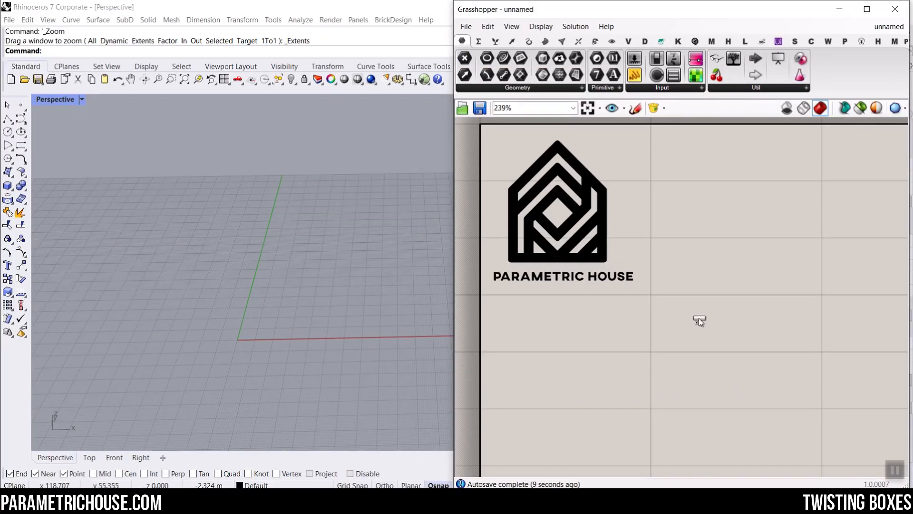
{"action": "left_click_drag", "start_coordinate": [698, 321], "coordinate": [700, 322]}
{"action": "right_click_drag", "start_coordinate": [723, 352], "coordinate": [596, 301]}
{"action": "right_click", "coordinate": [596, 295]}
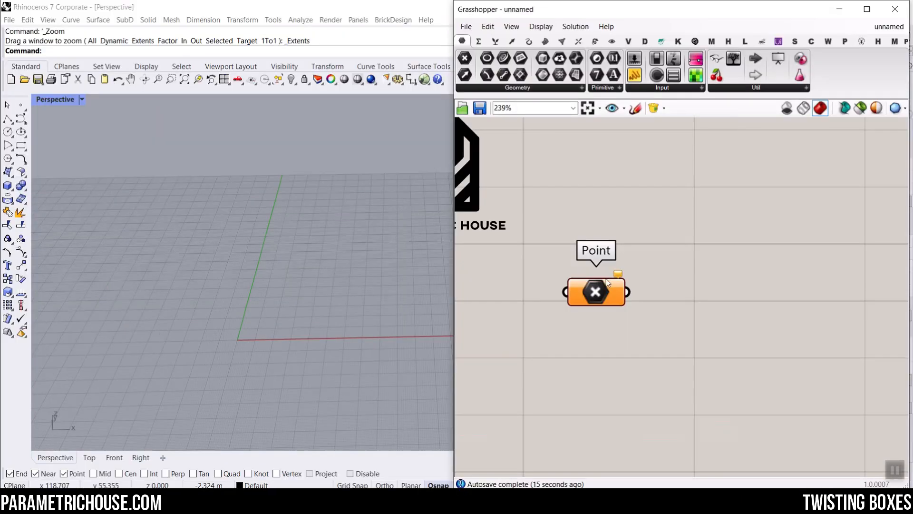
Assign three vertically stacked points to the Point parameter: the origin, z about 52.35 and z about 109.97
{"action": "right_click", "coordinate": [607, 283]}
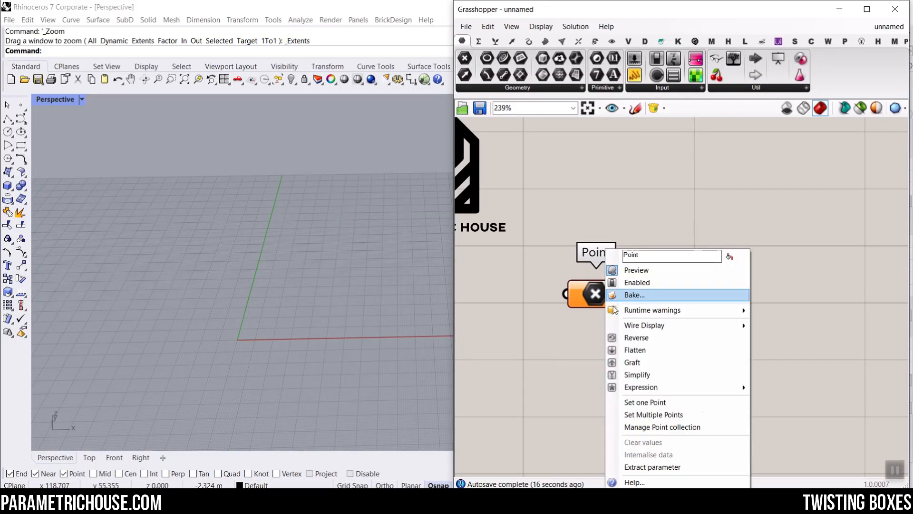
{"action": "left_click", "coordinate": [680, 416]}
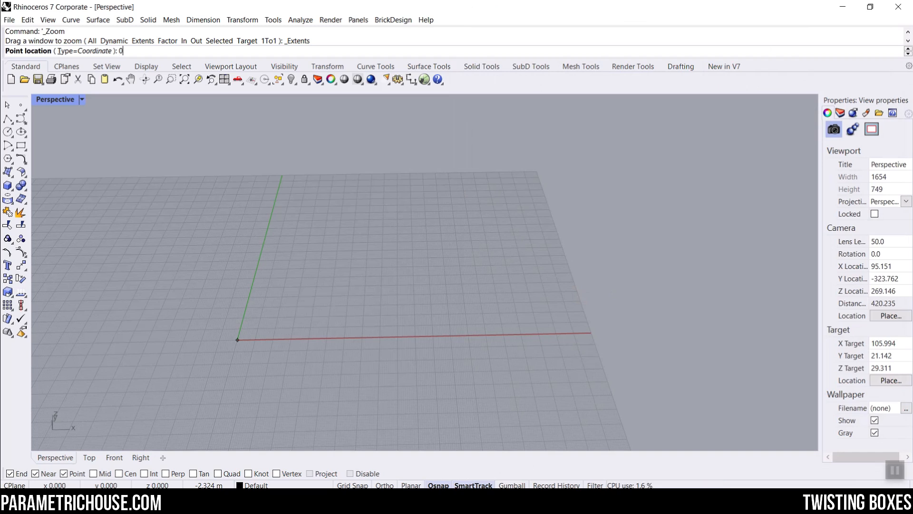
{"action": "type", "text": "0"}
{"action": "key", "text": "Return"}
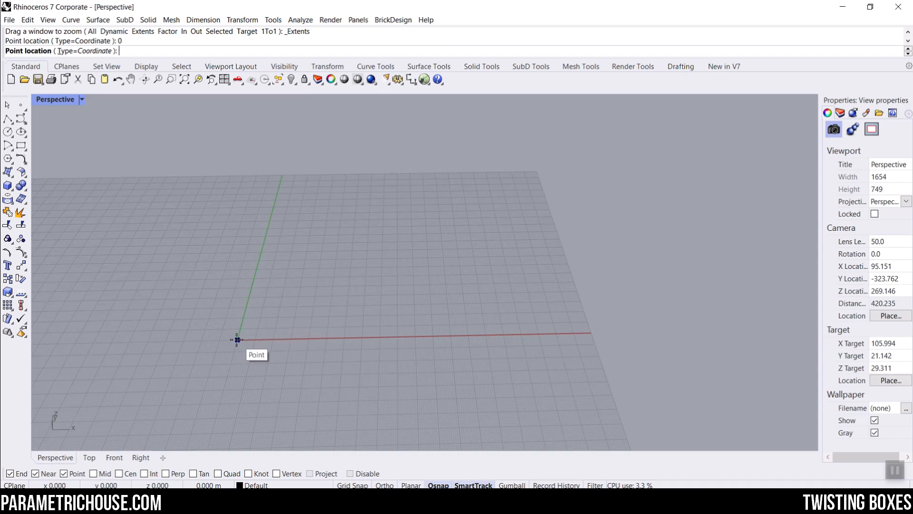
{"action": "left_click", "coordinate": [237, 339]}
{"action": "left_click", "coordinate": [223, 262]}
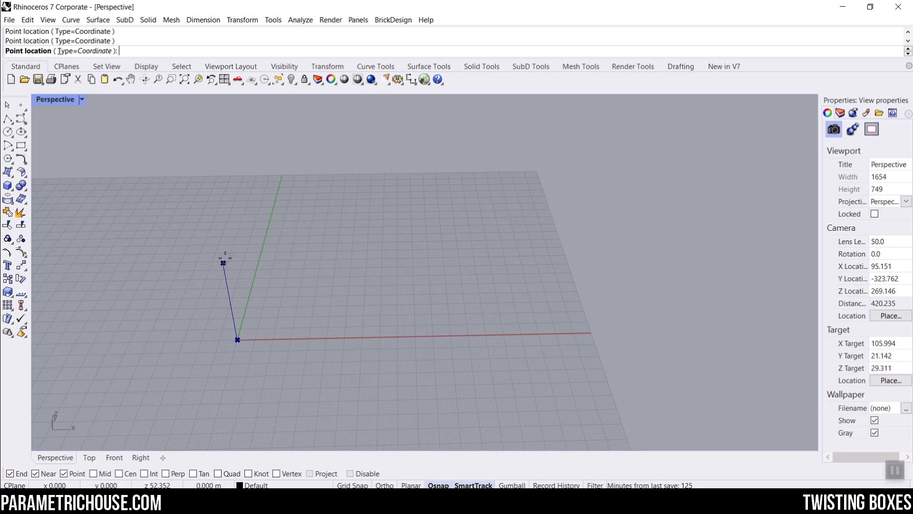
{"action": "left_click", "coordinate": [203, 163]}
{"action": "key", "text": "Return"}
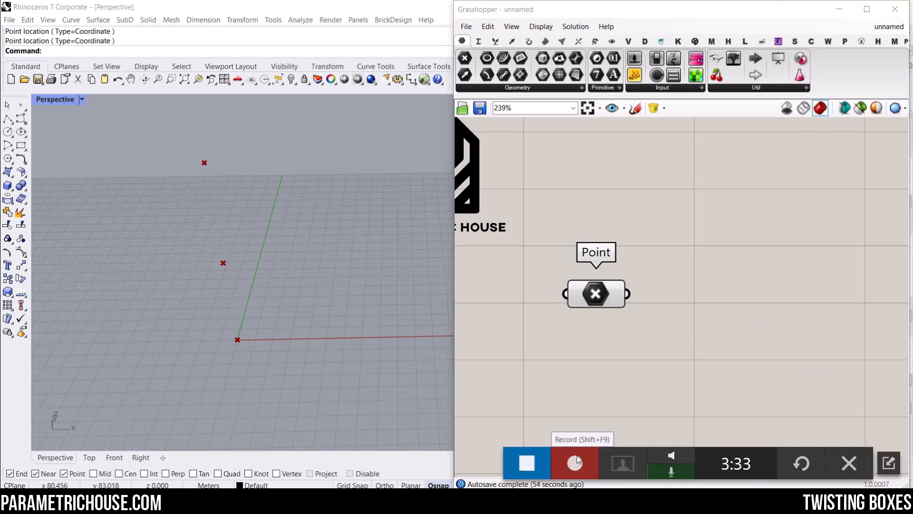
Place a Rectangle component beside the Point parameter
{"action": "scroll", "coordinate": [578, 326], "scroll_direction": "down", "scroll_amount": 3}
{"action": "scroll", "coordinate": [582, 272], "scroll_direction": "up", "scroll_amount": 2}
{"action": "right_click_drag", "start_coordinate": [582, 272], "coordinate": [634, 288]}
{"action": "right_click_drag", "start_coordinate": [281, 276], "coordinate": [258, 261]}
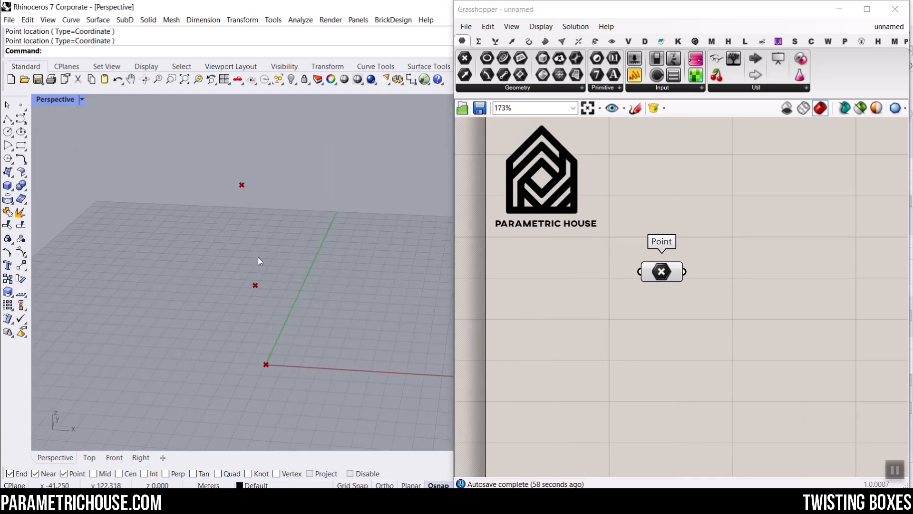
{"action": "right_click_drag", "start_coordinate": [750, 294], "coordinate": [737, 313]}
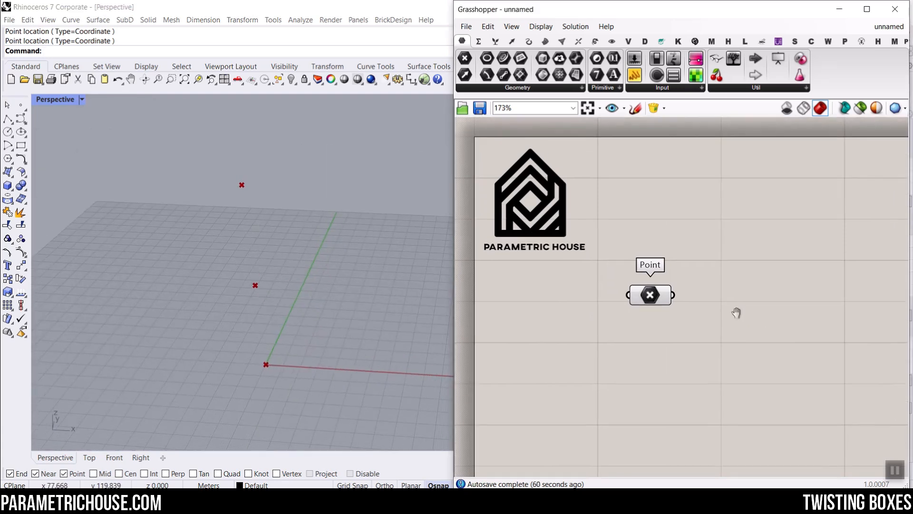
{"action": "left_click", "coordinate": [528, 41]}
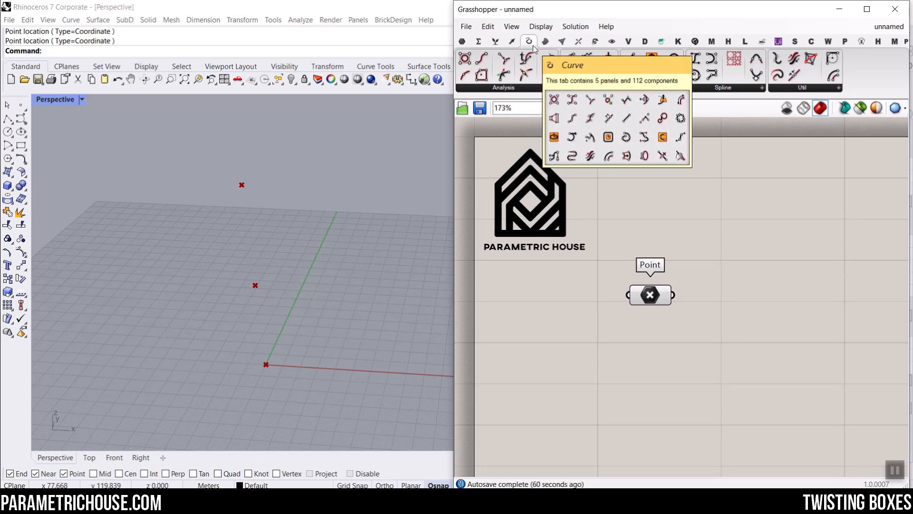
{"action": "left_click", "coordinate": [672, 89]}
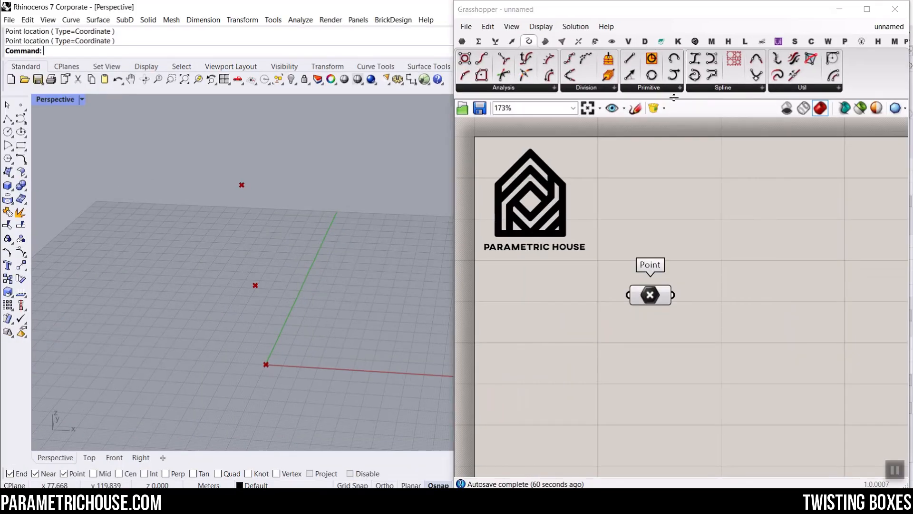
{"action": "left_click", "coordinate": [679, 89]}
{"action": "left_click", "coordinate": [654, 325]}
{"action": "left_click", "coordinate": [785, 323]}
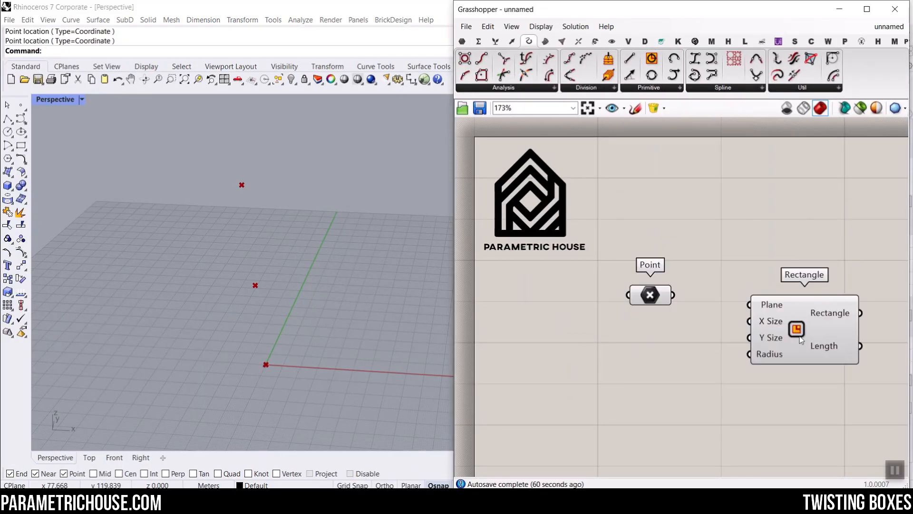
Connect the Point parameter to the Rectangle's Plane input and shift the Rectangle so the wire runs straight
{"action": "scroll", "coordinate": [618, 268], "scroll_direction": "up", "scroll_amount": 3}
{"action": "left_click_drag", "start_coordinate": [601, 235], "coordinate": [727, 251]}
{"action": "key", "text": "ctrl+1"}
{"action": "left_click", "coordinate": [757, 242]}
{"action": "mouse_move", "coordinate": [573, 256]}
{"action": "left_mouse_down"}
{"action": "mouse_move", "coordinate": [589, 285]}
{"action": "mouse_move", "coordinate": [575, 253]}
{"action": "left_mouse_up"}
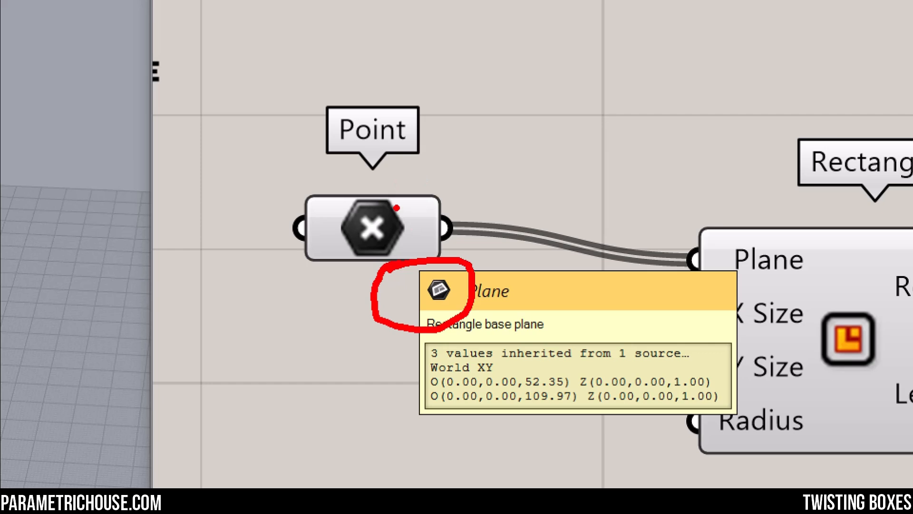
{"action": "left_click_drag", "start_coordinate": [397, 208], "coordinate": [456, 153]}
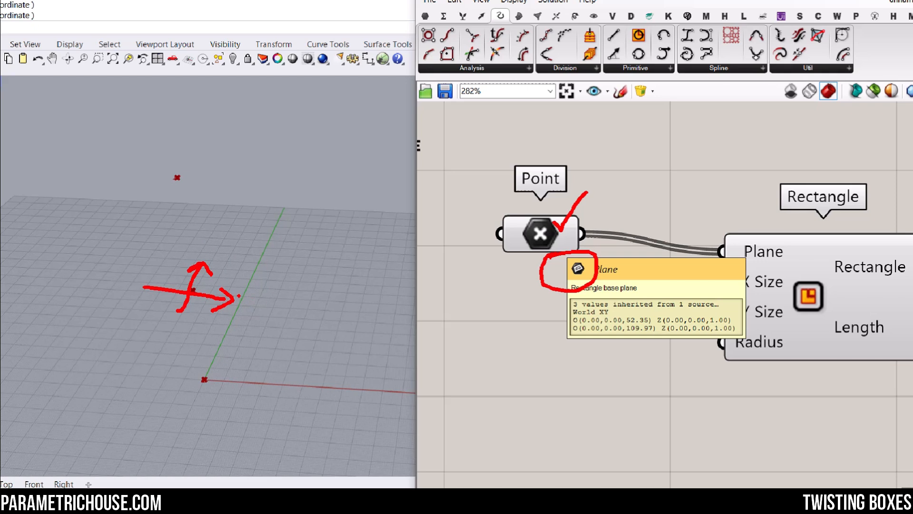
{"action": "left_click_drag", "start_coordinate": [222, 240], "coordinate": [203, 273]}
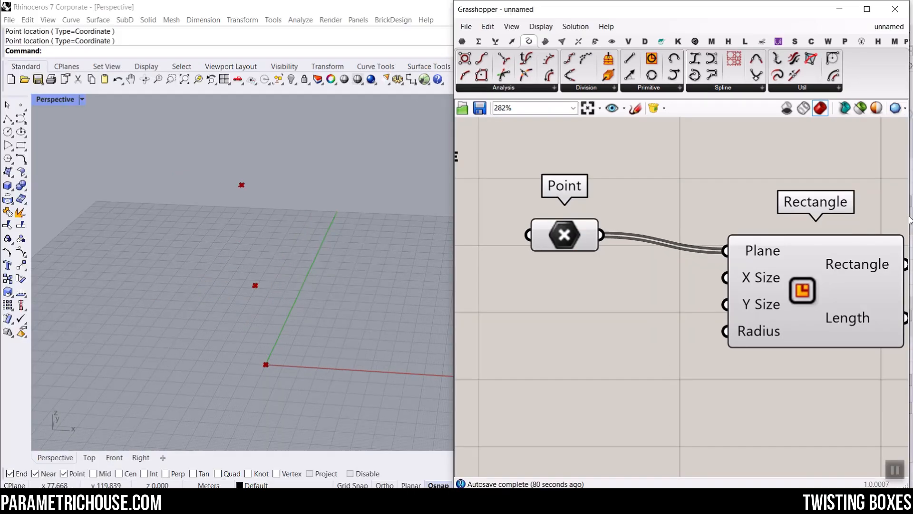
{"action": "left_click_drag", "start_coordinate": [795, 284], "coordinate": [799, 267]}
{"action": "left_click", "coordinate": [678, 297]}
Inspect the default rectangles at the points and move the Rectangle component farther from the Point parameter
{"action": "scroll", "coordinate": [785, 263], "scroll_direction": "up", "scroll_amount": 2}
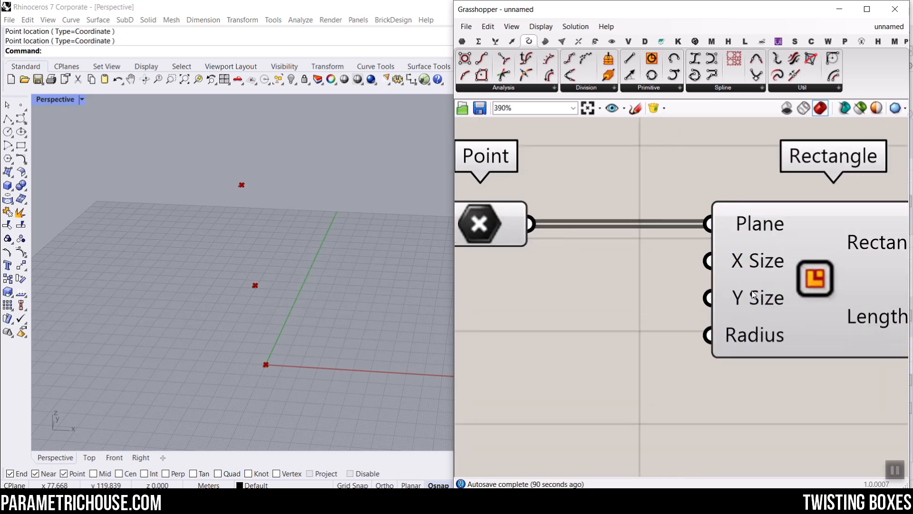
{"action": "scroll", "coordinate": [271, 279], "scroll_direction": "up", "scroll_amount": 5}
{"action": "scroll", "coordinate": [271, 281], "scroll_direction": "down", "scroll_amount": 5}
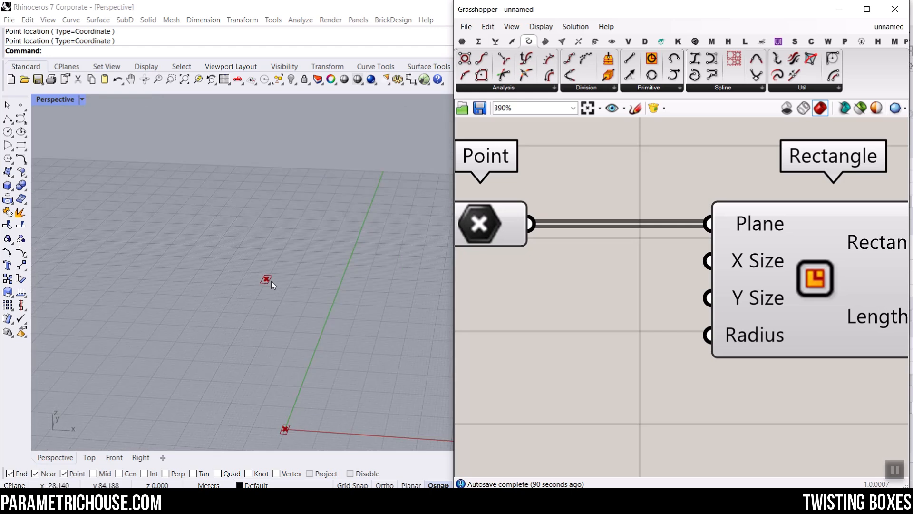
{"action": "right_click_drag", "start_coordinate": [684, 287], "coordinate": [638, 288]}
{"action": "scroll", "coordinate": [604, 272], "scroll_direction": "down", "scroll_amount": 2}
{"action": "left_click_drag", "start_coordinate": [700, 284], "coordinate": [768, 289]}
{"action": "left_click", "coordinate": [632, 214]}
Add a Gene Pool below the Point parameter with a gene count of 3 and a minimum of 1
{"action": "left_click", "coordinate": [462, 41]}
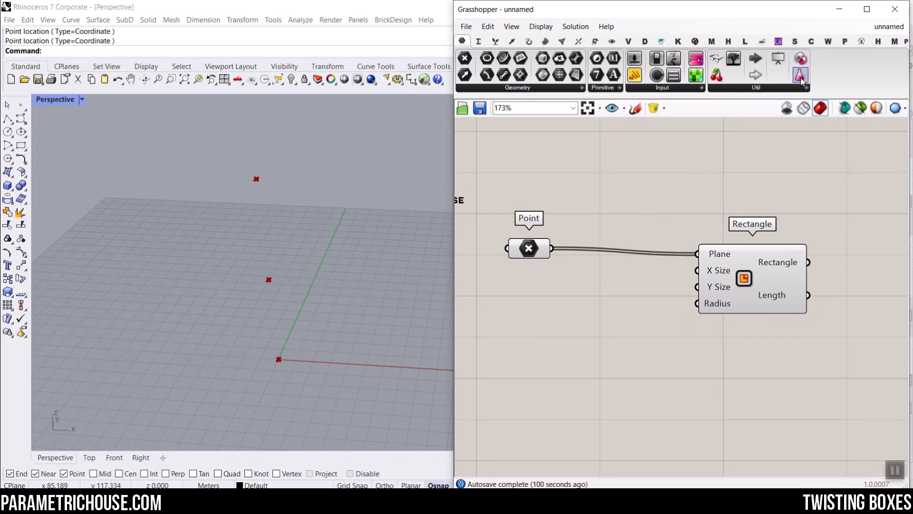
{"action": "left_click_drag", "start_coordinate": [801, 75], "coordinate": [635, 329]}
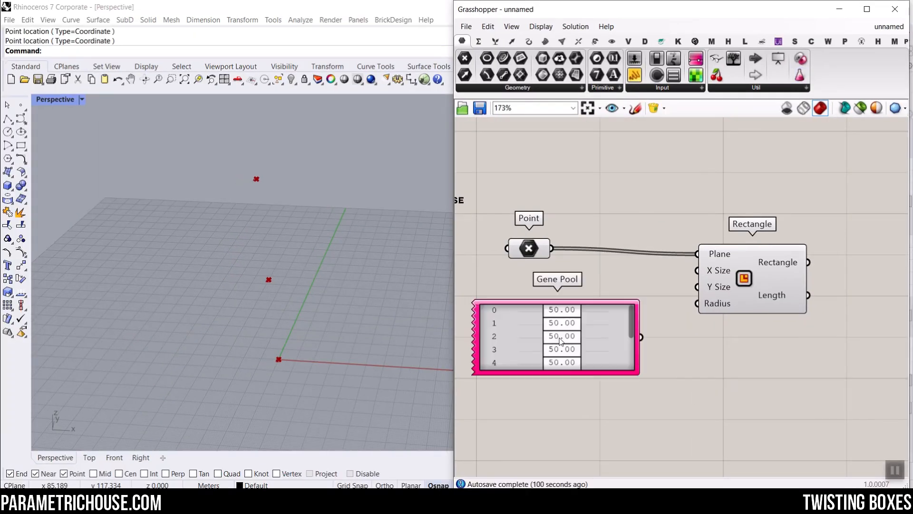
{"action": "scroll", "coordinate": [669, 311], "scroll_direction": "up", "scroll_amount": 2}
{"action": "double_click", "coordinate": [681, 290]}
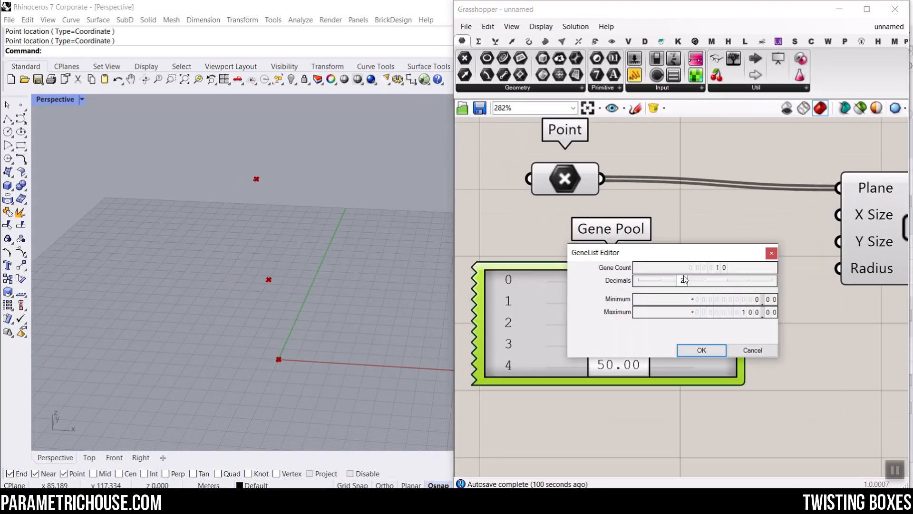
{"action": "double_click", "coordinate": [721, 268]}
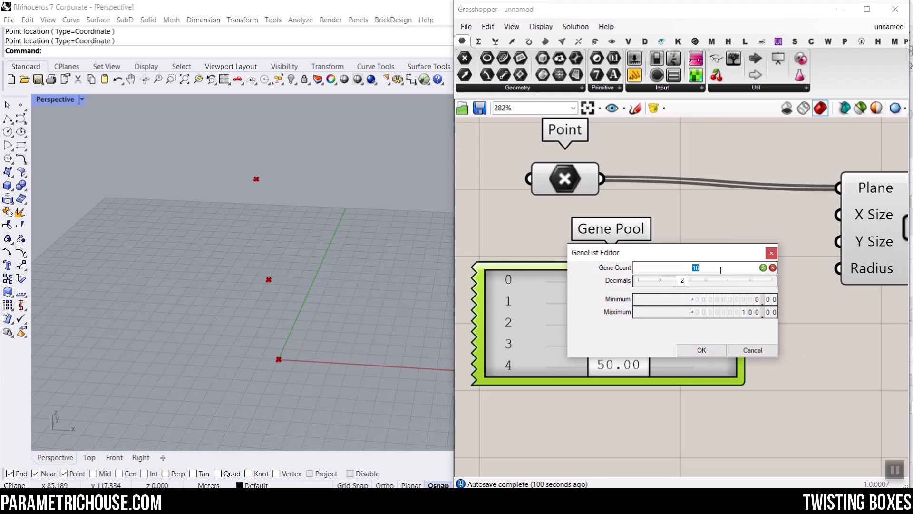
{"action": "double_click", "coordinate": [730, 303]}
{"action": "type", "text": "1"}
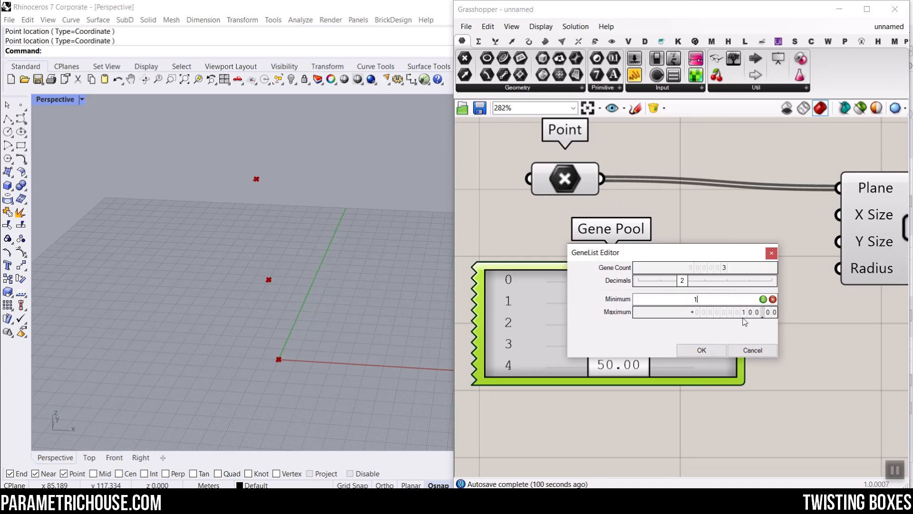
{"action": "left_click", "coordinate": [701, 351]}
Duplicate the Gene Pool below itself and connect the original to X Size and the copy to Y Size
{"action": "left_click_drag", "start_coordinate": [620, 373], "coordinate": [623, 344]}
{"action": "left_click_drag", "start_coordinate": [690, 330], "coordinate": [691, 436]}
{"action": "left_click_drag", "start_coordinate": [746, 294], "coordinate": [838, 214]}
{"action": "left_click_drag", "start_coordinate": [756, 429], "coordinate": [839, 241]}
Set the X-size gene pool's first two values to 52.38 and 55.21 and view the rectangles
{"action": "left_click_drag", "start_coordinate": [603, 264], "coordinate": [603, 287]}
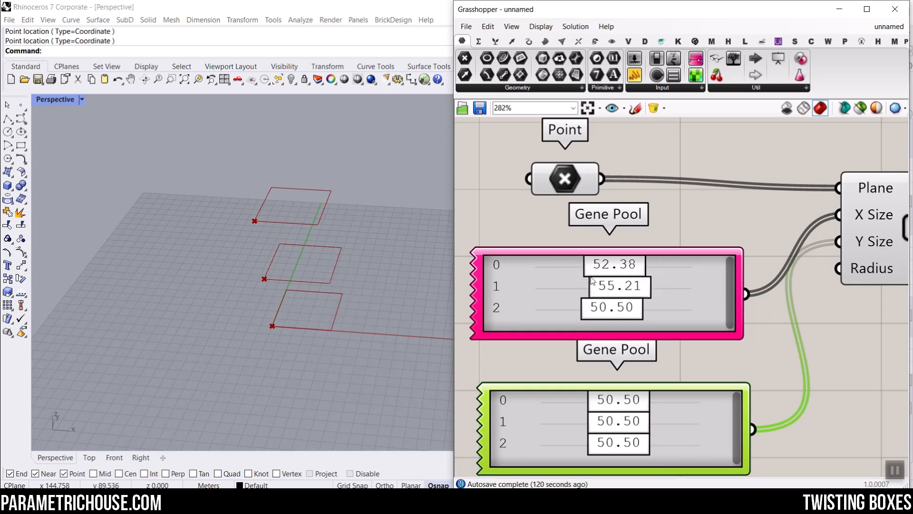
{"action": "scroll", "coordinate": [592, 280], "scroll_direction": "down", "scroll_amount": 3}
{"action": "scroll", "coordinate": [261, 278], "scroll_direction": "up", "scroll_amount": 3}
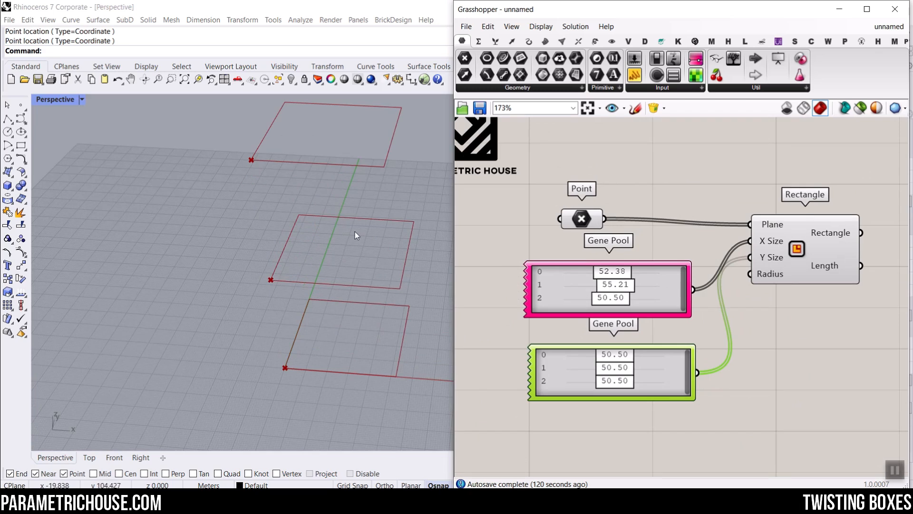
Add a Plane parameter above the gene pools and connect the Point parameter to it
{"action": "left_click", "coordinate": [522, 61]}
{"action": "left_click", "coordinate": [669, 198]}
{"action": "scroll", "coordinate": [633, 206], "scroll_direction": "up", "scroll_amount": 3}
{"action": "left_click_drag", "start_coordinate": [587, 227], "coordinate": [661, 193]}
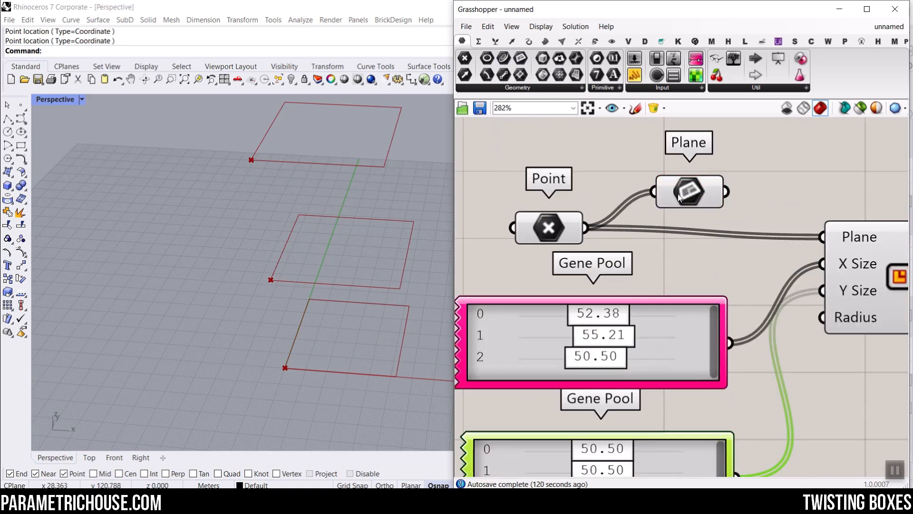
Increase the preview plane size and view the plane grids at the rectangles' corner points
{"action": "left_click", "coordinate": [679, 198]}
{"action": "scroll", "coordinate": [219, 245], "scroll_direction": "up", "scroll_amount": 6}
{"action": "scroll", "coordinate": [257, 225], "scroll_direction": "down", "scroll_amount": 4}
{"action": "left_click", "coordinate": [541, 26]}
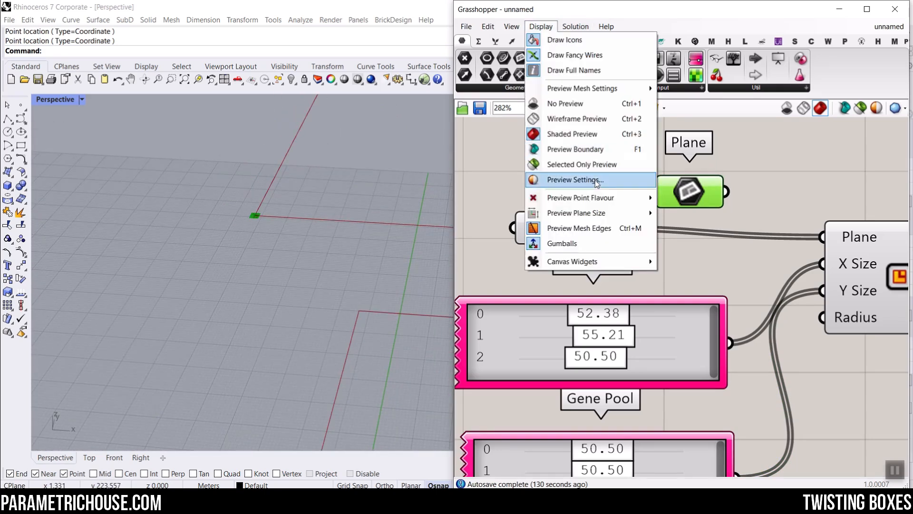
{"action": "mouse_move", "coordinate": [594, 212]}
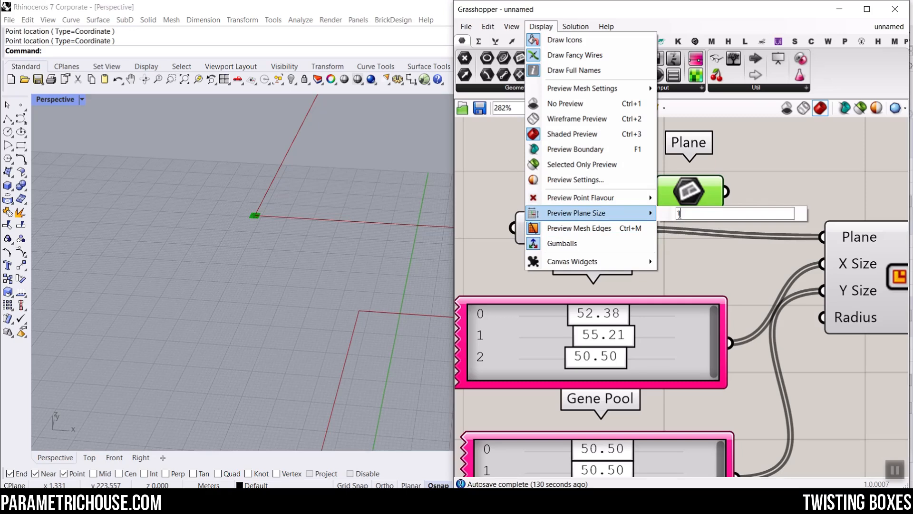
{"action": "left_click", "coordinate": [814, 193]}
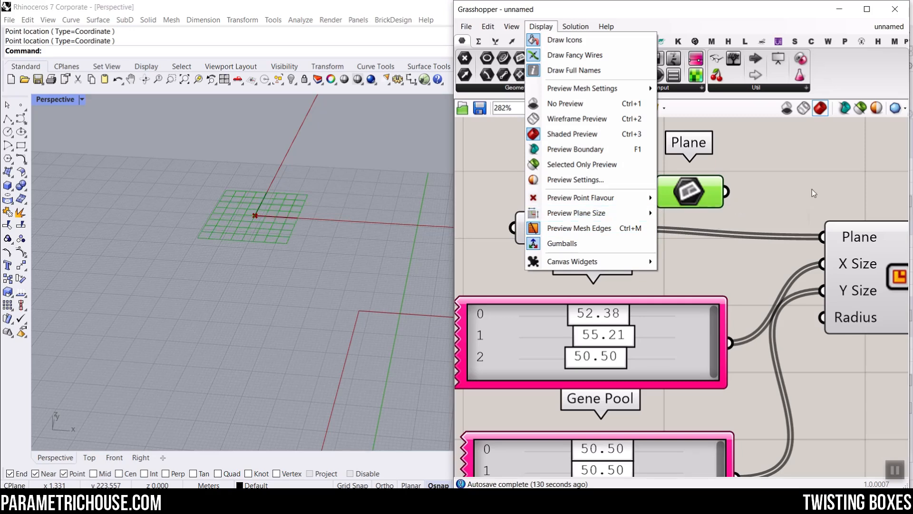
{"action": "scroll", "coordinate": [291, 255], "scroll_direction": "down", "scroll_amount": 10}
{"action": "scroll", "coordinate": [291, 260], "scroll_direction": "up", "scroll_amount": 4}
{"action": "scroll", "coordinate": [252, 234], "scroll_direction": "up", "scroll_amount": 5}
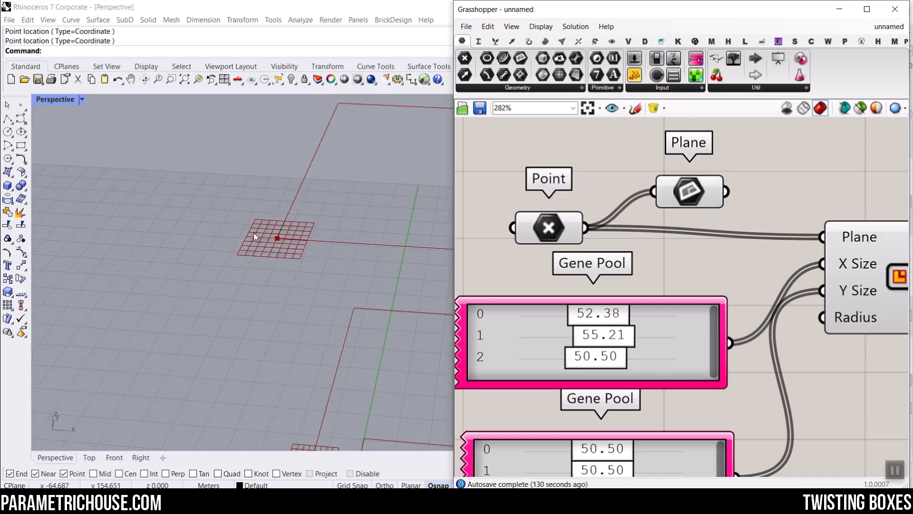
{"action": "scroll", "coordinate": [253, 233], "scroll_direction": "down", "scroll_amount": 3}
Examine the Rectangle's X Size input type and inherited domains, and compare them with the X-size gene pool's numbers
{"action": "right_click_drag", "start_coordinate": [738, 257], "coordinate": [565, 244]}
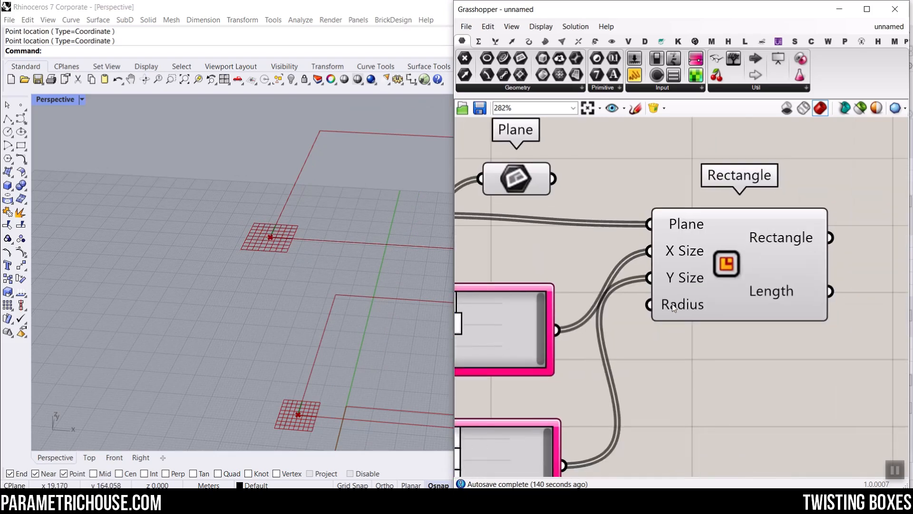
{"action": "mouse_move", "coordinate": [690, 257]}
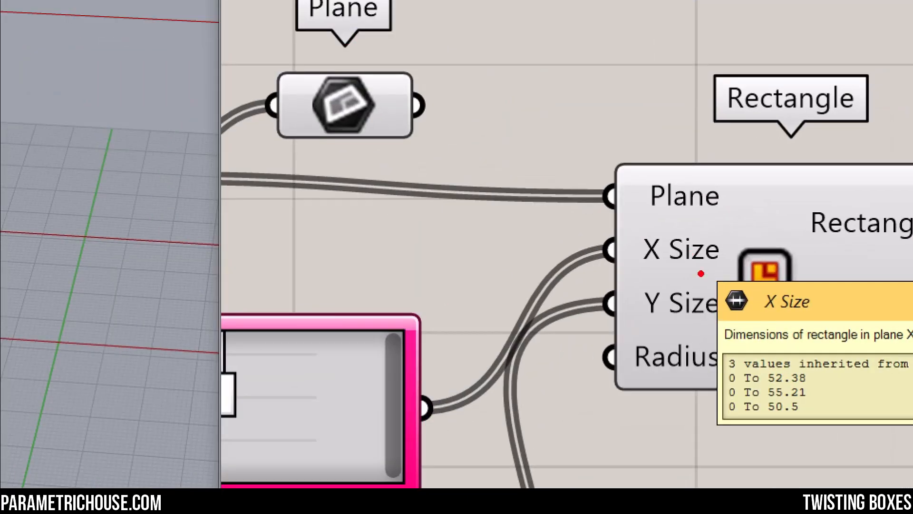
{"action": "mouse_move", "coordinate": [764, 273]}
{"action": "left_mouse_down"}
{"action": "mouse_move", "coordinate": [704, 280]}
{"action": "mouse_move", "coordinate": [783, 285]}
{"action": "mouse_move", "coordinate": [756, 269]}
{"action": "left_mouse_up"}
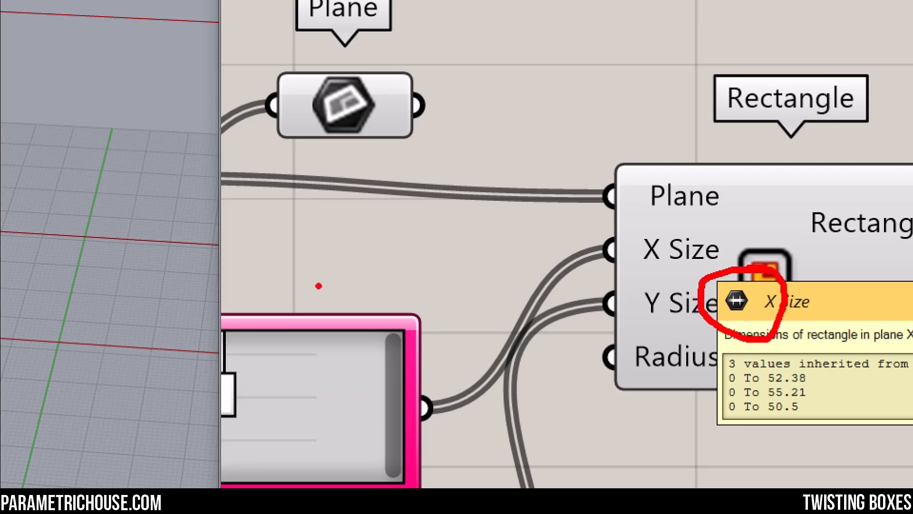
{"action": "mouse_move", "coordinate": [299, 274]}
{"action": "left_mouse_down"}
{"action": "mouse_move", "coordinate": [279, 298]}
{"action": "mouse_move", "coordinate": [329, 299]}
{"action": "left_mouse_up"}
{"action": "mouse_move", "coordinate": [357, 268]}
{"action": "left_mouse_down"}
{"action": "mouse_move", "coordinate": [327, 286]}
{"action": "mouse_move", "coordinate": [357, 272]}
{"action": "left_mouse_up"}
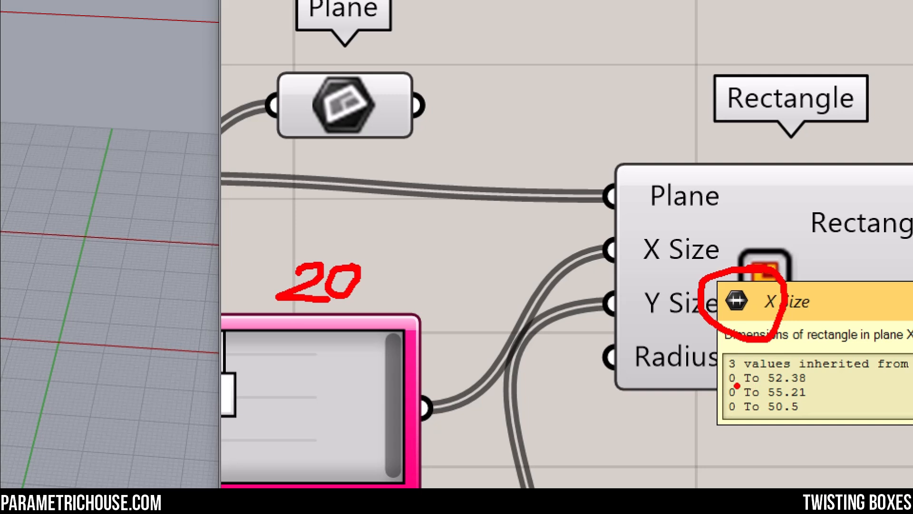
{"action": "mouse_move", "coordinate": [741, 362]}
{"action": "left_mouse_down"}
{"action": "mouse_move", "coordinate": [710, 425]}
{"action": "mouse_move", "coordinate": [732, 365]}
{"action": "left_mouse_up"}
{"action": "key", "text": "Escape"}
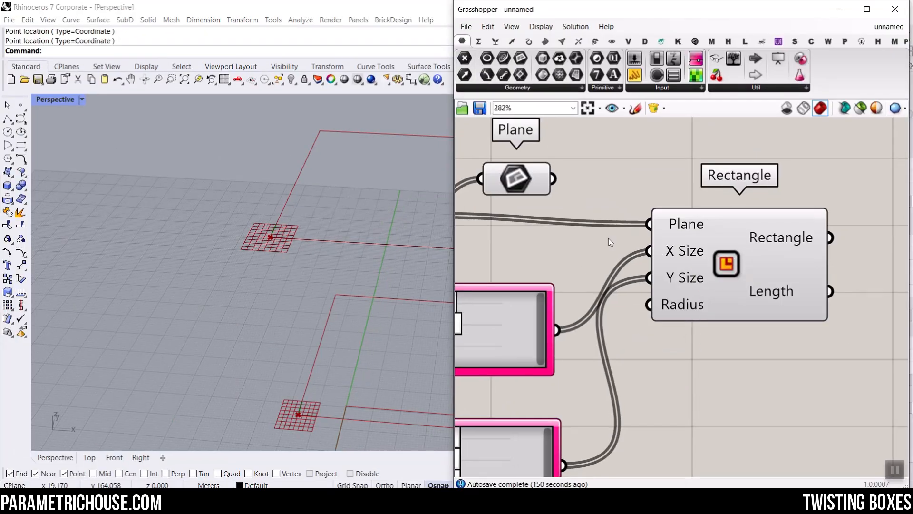
{"action": "right_click_drag", "start_coordinate": [610, 262], "coordinate": [765, 262]}
{"action": "scroll", "coordinate": [548, 312], "scroll_direction": "up", "scroll_amount": 1}
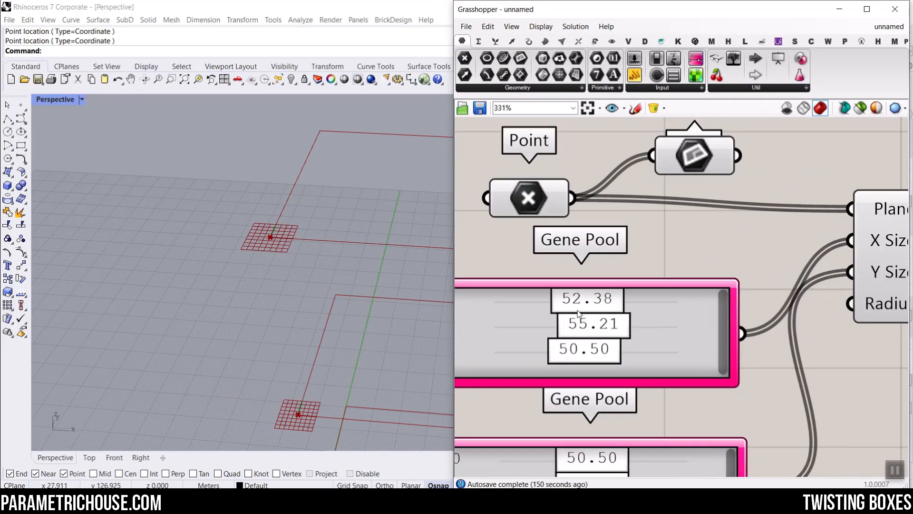
{"action": "key", "text": "ctrl+2"}
{"action": "key", "text": "w"}
{"action": "mouse_move", "coordinate": [322, 130]}
{"action": "left_mouse_down", "text": "shift"}
{"action": "mouse_move", "coordinate": [592, 131]}
{"action": "mouse_move", "coordinate": [455, 329]}
{"action": "left_mouse_up", "text": "shift"}
{"action": "mouse_move", "coordinate": [321, 134]}
{"action": "left_mouse_down", "text": "shift"}
{"action": "mouse_move", "coordinate": [152, 332]}
{"action": "mouse_move", "coordinate": [377, 327]}
{"action": "mouse_move", "coordinate": [460, 338]}
{"action": "mouse_move", "coordinate": [459, 328]}
{"action": "left_mouse_up", "text": "shift"}
{"action": "left_click_drag", "start_coordinate": [387, 215], "coordinate": [369, 233]}
{"action": "left_click_drag", "start_coordinate": [370, 216], "coordinate": [389, 231]}
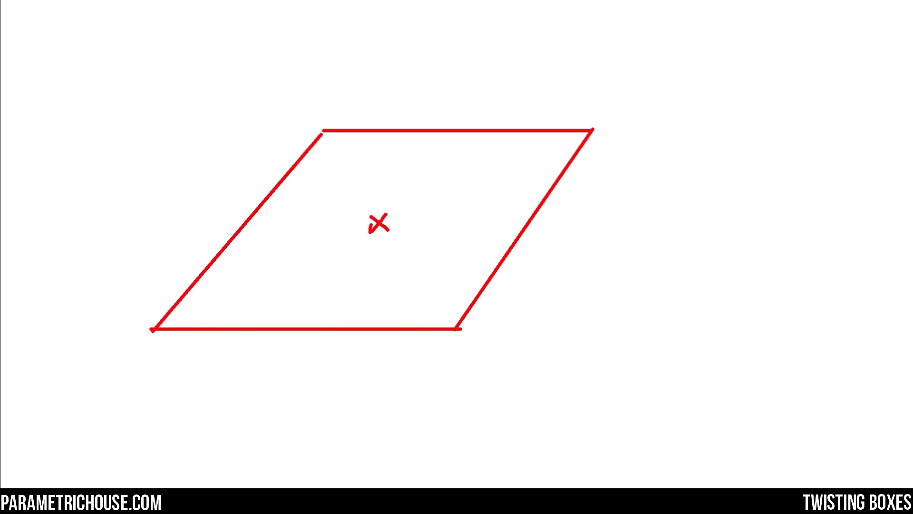
{"action": "mouse_move", "coordinate": [220, 218]}
{"action": "left_mouse_down", "text": "shift"}
{"action": "mouse_move", "coordinate": [594, 220]}
{"action": "mouse_move", "coordinate": [570, 228]}
{"action": "left_mouse_up", "text": "shift"}
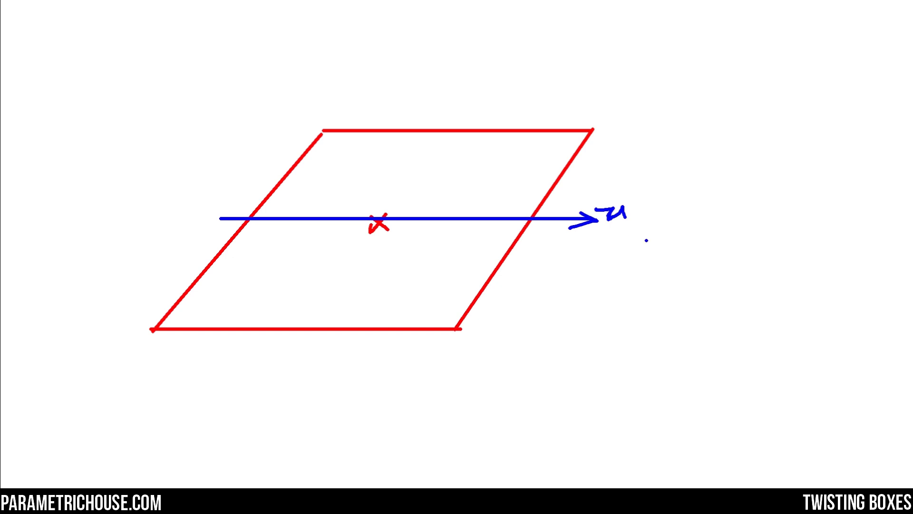
{"action": "left_click_drag", "start_coordinate": [541, 236], "coordinate": [540, 272], "text": "shift"}
{"action": "type", "text": "20/2"}
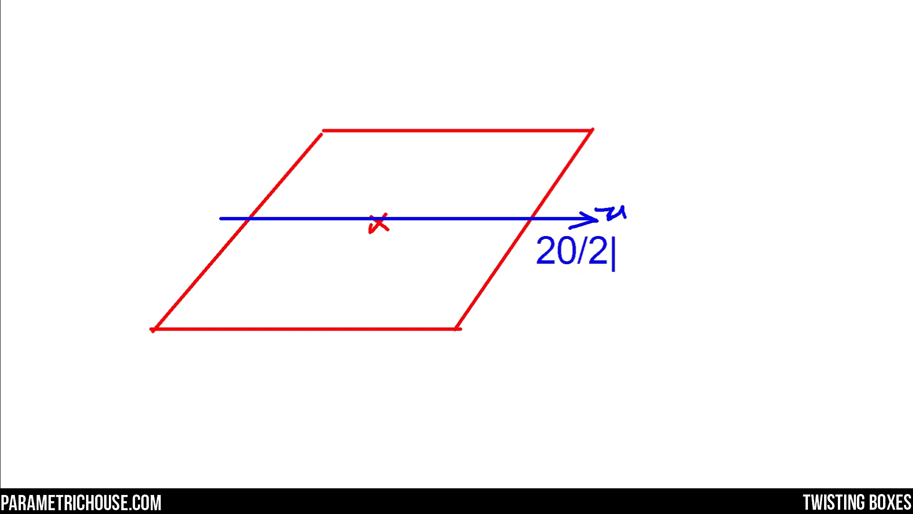
{"action": "left_click_drag", "start_coordinate": [382, 205], "coordinate": [372, 235]}
{"action": "left_click", "coordinate": [136, 237]}
{"action": "type", "text": "-20/2"}
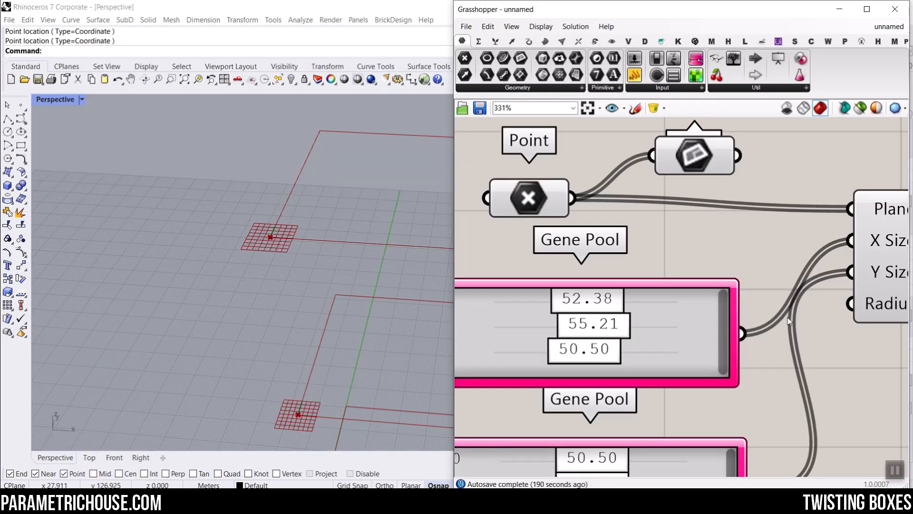
Move the Rectangle component away from the gene pools and add a Construct Domain component between them
{"action": "scroll", "coordinate": [715, 273], "scroll_direction": "down", "scroll_amount": 4}
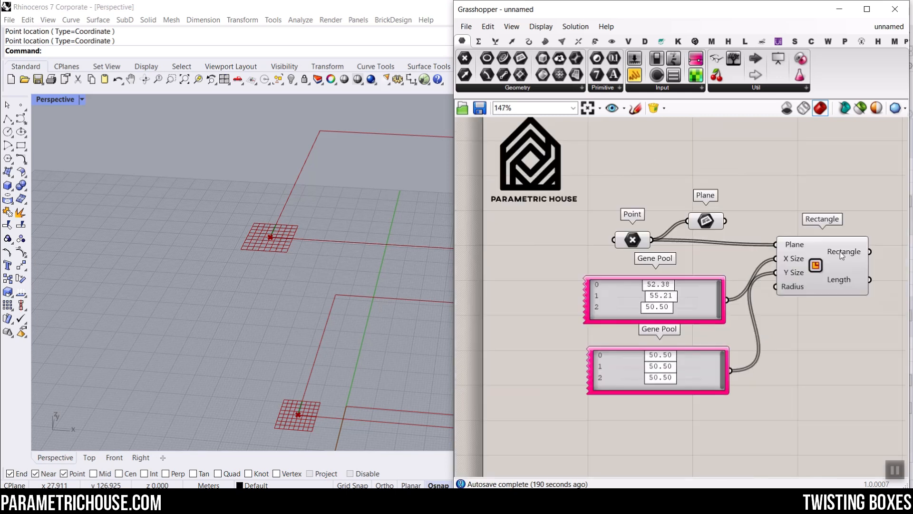
{"action": "right_click_drag", "start_coordinate": [627, 305], "coordinate": [554, 284]}
{"action": "left_click_drag", "start_coordinate": [754, 239], "coordinate": [829, 262]}
{"action": "left_click", "coordinate": [753, 188]}
{"action": "left_click", "coordinate": [479, 41]}
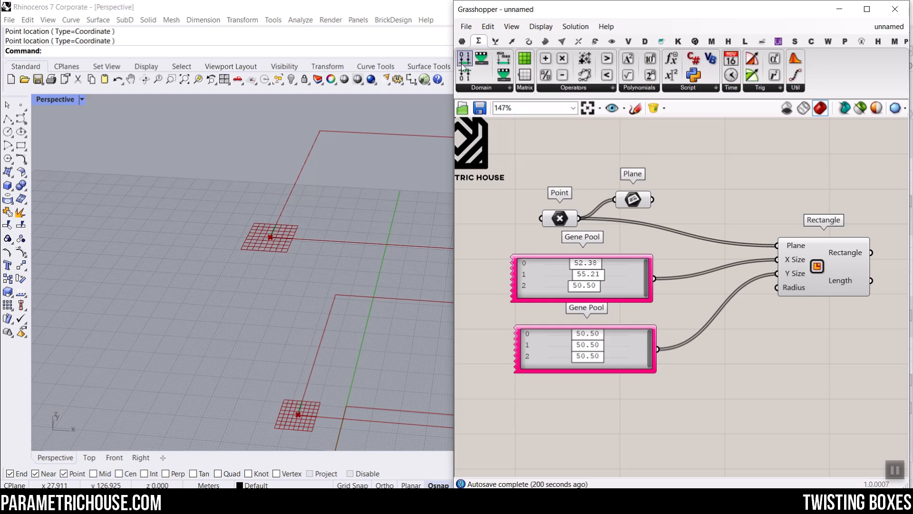
{"action": "left_click", "coordinate": [497, 87]}
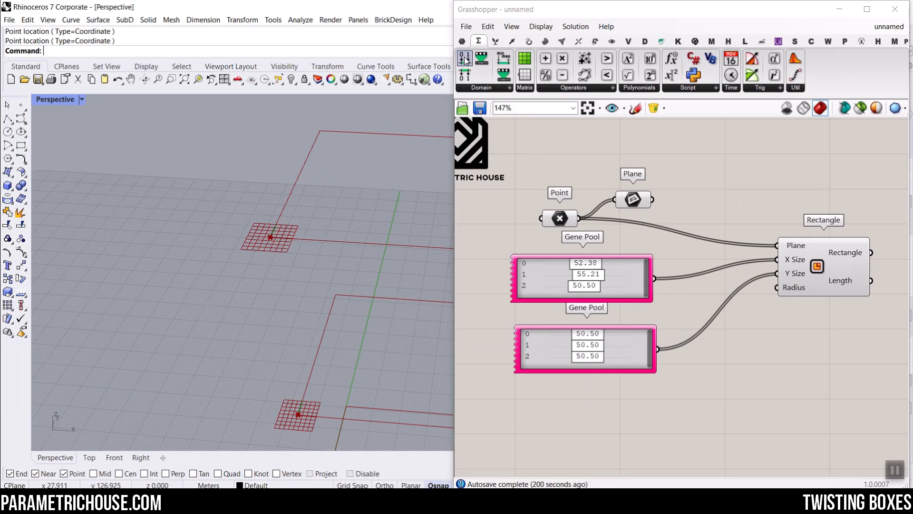
{"action": "left_click", "coordinate": [465, 60]}
{"action": "left_click", "coordinate": [754, 232]}
{"action": "right_click_drag", "start_coordinate": [808, 264], "coordinate": [704, 224]}
{"action": "left_click_drag", "start_coordinate": [744, 240], "coordinate": [856, 258]}
{"action": "left_click_drag", "start_coordinate": [635, 204], "coordinate": [632, 264]}
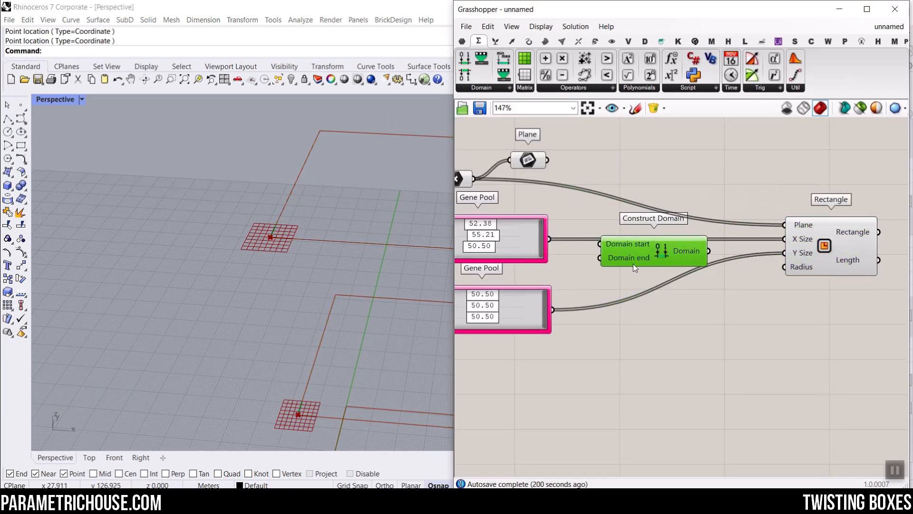
Set the Construct Domain's Domain start expression to -x/2 and its Domain end expression to x/2
{"action": "scroll", "coordinate": [632, 267], "scroll_direction": "up", "scroll_amount": 4}
{"action": "right_click", "coordinate": [608, 235]}
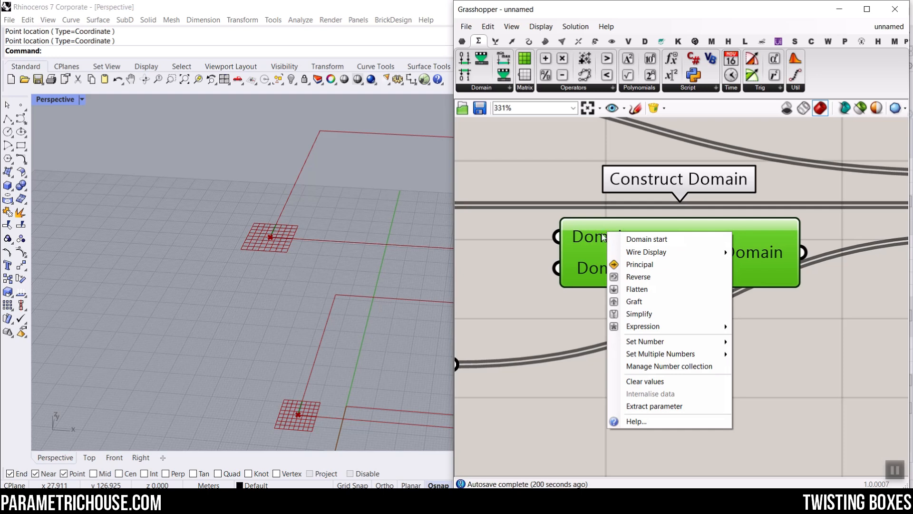
{"action": "mouse_move", "coordinate": [656, 328]}
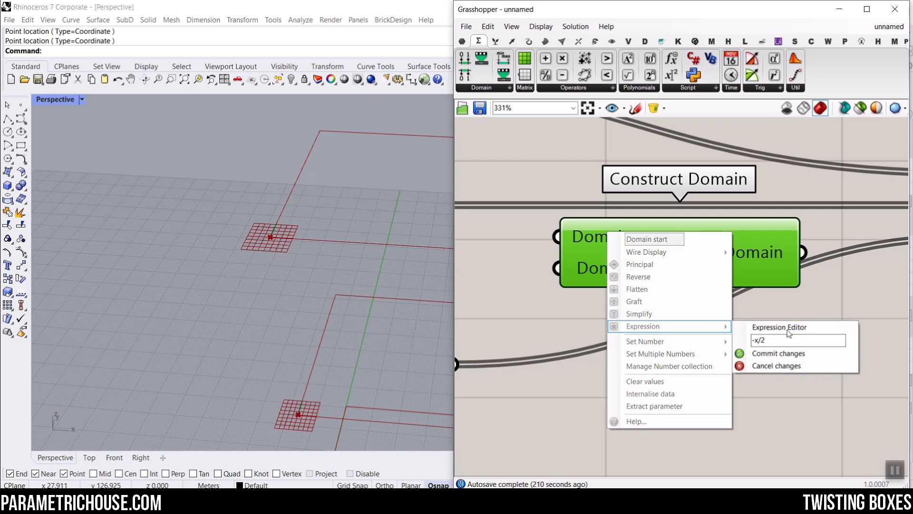
{"action": "left_click", "coordinate": [778, 353]}
{"action": "right_click", "coordinate": [583, 276]}
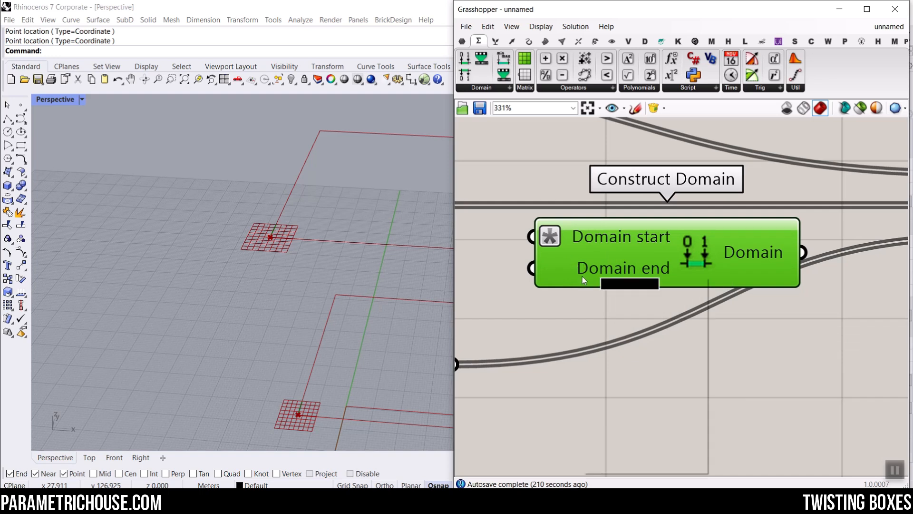
{"action": "mouse_move", "coordinate": [636, 374]}
{"action": "left_click", "coordinate": [760, 383]}
{"action": "type", "text": "x/2"}
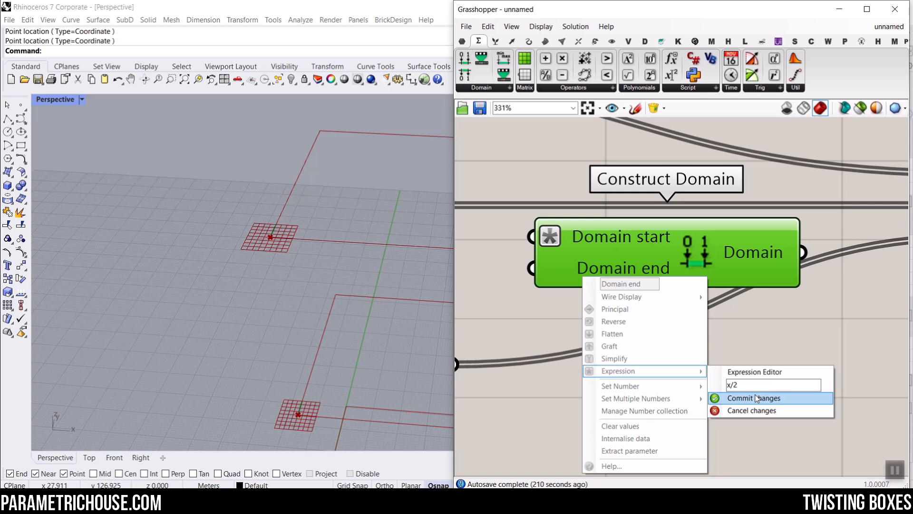
{"action": "left_click", "coordinate": [756, 398]}
Duplicate the Construct Domain component and route the X-size gene pool through both inputs of the upper one into the Rectangle's X Size
{"action": "scroll", "coordinate": [733, 319], "scroll_direction": "down", "scroll_amount": 3}
{"action": "left_click_drag", "start_coordinate": [721, 293], "coordinate": [726, 352]}
{"action": "key", "text": "ctrl+c"}
{"action": "key", "text": "ctrl+v"}
{"action": "left_click_drag", "start_coordinate": [593, 264], "coordinate": [606, 269]}
{"action": "left_click_drag", "start_coordinate": [778, 268], "coordinate": [864, 267]}
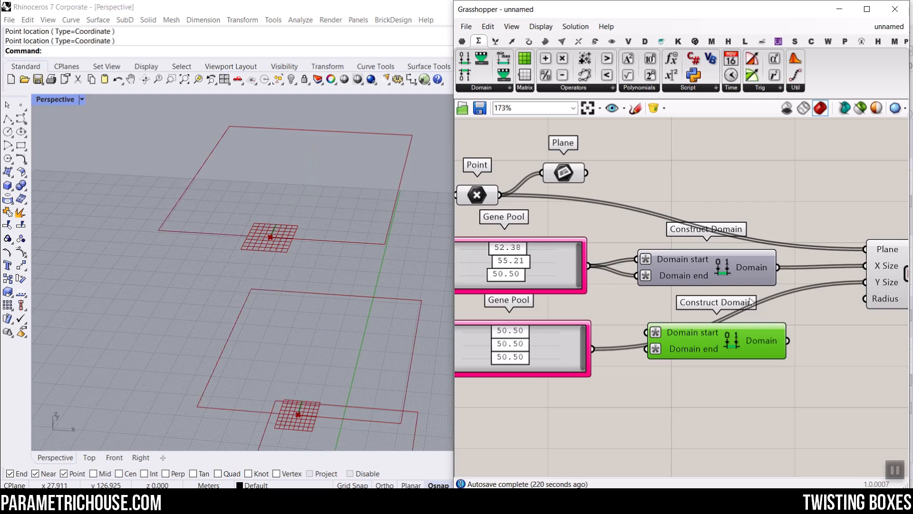
Connect the Y-size gene pool to both inputs of the lower Construct Domain and its Domain output to the Rectangle's Y Size
{"action": "left_click_drag", "start_coordinate": [633, 336], "coordinate": [646, 332]}
{"action": "scroll", "coordinate": [257, 266], "scroll_direction": "down", "scroll_amount": 7}
{"action": "scroll", "coordinate": [252, 265], "scroll_direction": "up", "scroll_amount": 6}
{"action": "scroll", "coordinate": [337, 267], "scroll_direction": "down", "scroll_amount": 8}
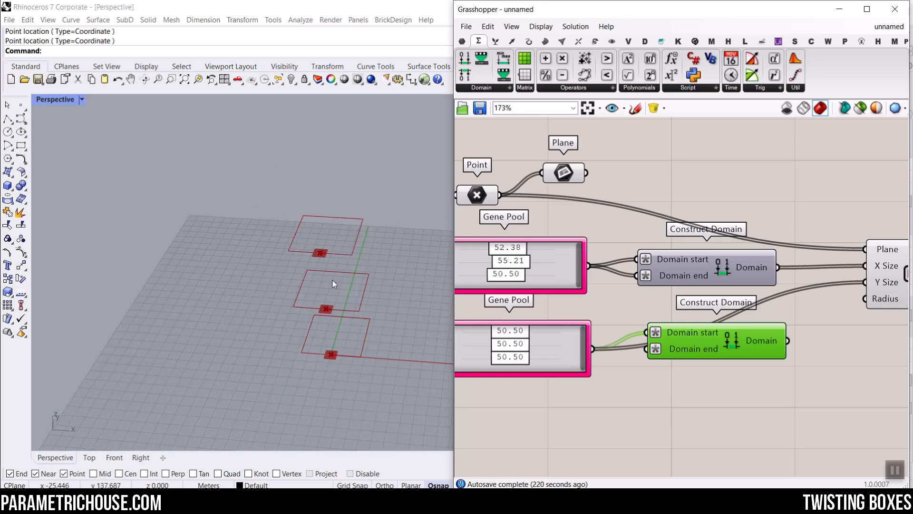
{"action": "scroll", "coordinate": [333, 281], "scroll_direction": "up", "scroll_amount": 6}
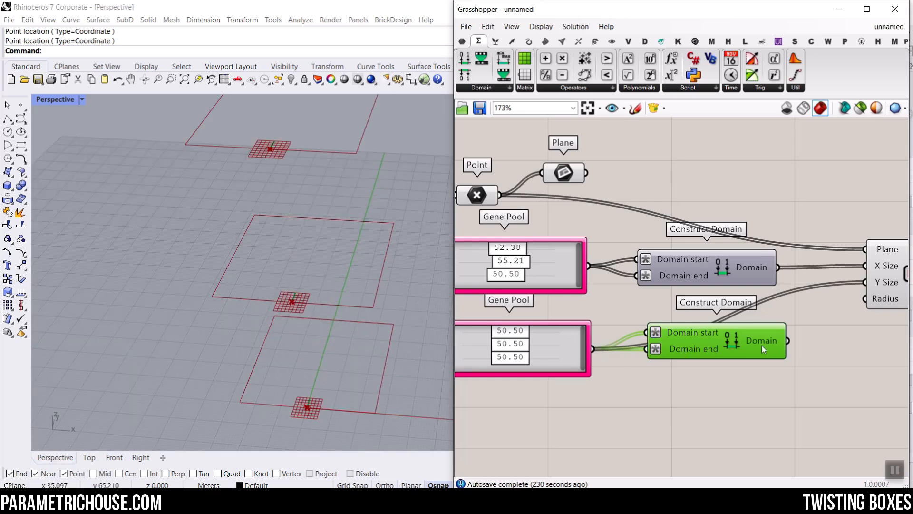
{"action": "left_click_drag", "start_coordinate": [833, 310], "coordinate": [866, 282]}
{"action": "scroll", "coordinate": [219, 257], "scroll_direction": "down", "scroll_amount": 9}
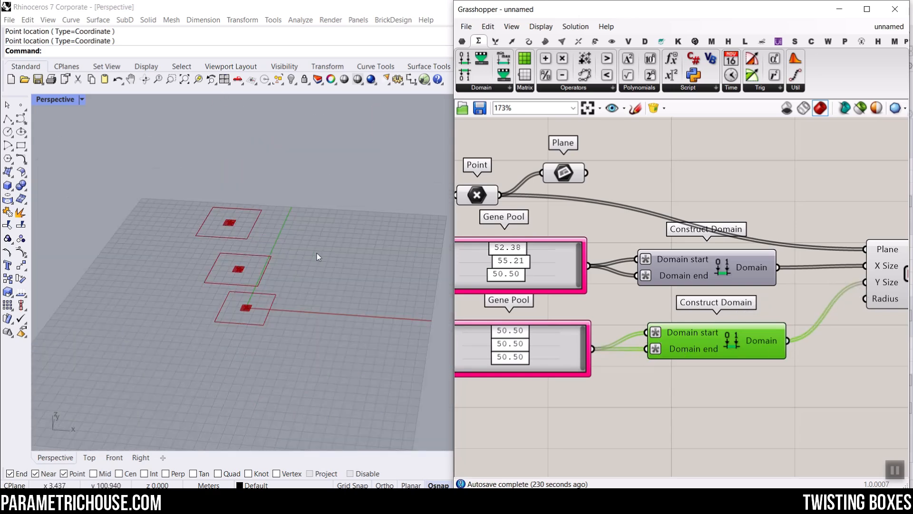
Set the first X-size gene to 57.71 and the first Y-size gene to 45.26, and view the rectangles
{"action": "right_click_drag", "start_coordinate": [508, 264], "coordinate": [560, 269]}
{"action": "scroll", "coordinate": [562, 272], "scroll_direction": "up", "scroll_amount": 5}
{"action": "mouse_move", "coordinate": [555, 252]}
{"action": "left_mouse_down"}
{"action": "mouse_move", "coordinate": [595, 252]}
{"action": "mouse_move", "coordinate": [558, 261]}
{"action": "left_mouse_up"}
{"action": "mouse_move", "coordinate": [554, 404]}
{"action": "left_mouse_down"}
{"action": "mouse_move", "coordinate": [631, 406]}
{"action": "mouse_move", "coordinate": [543, 411]}
{"action": "left_mouse_up"}
{"action": "scroll", "coordinate": [260, 269], "scroll_direction": "down", "scroll_amount": 3}
{"action": "scroll", "coordinate": [261, 270], "scroll_direction": "up", "scroll_amount": 5}
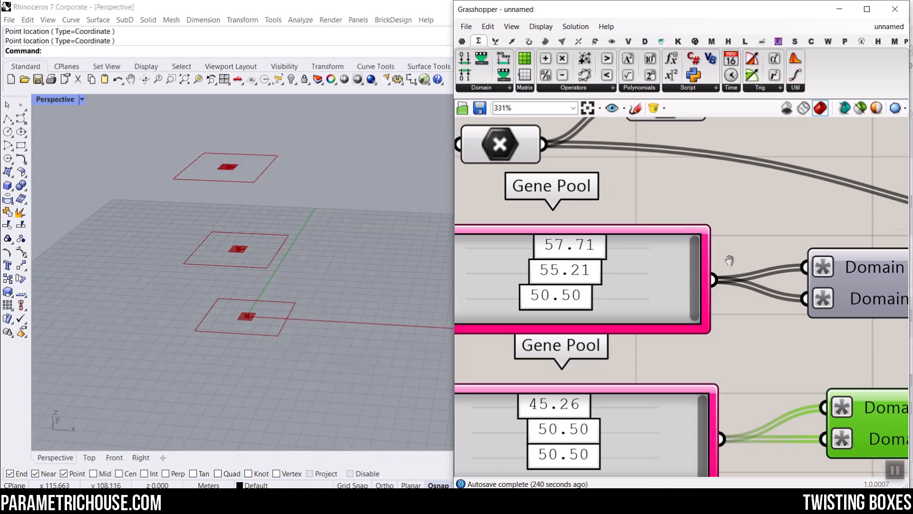
{"action": "scroll", "coordinate": [518, 233], "scroll_direction": "down", "scroll_amount": 4}
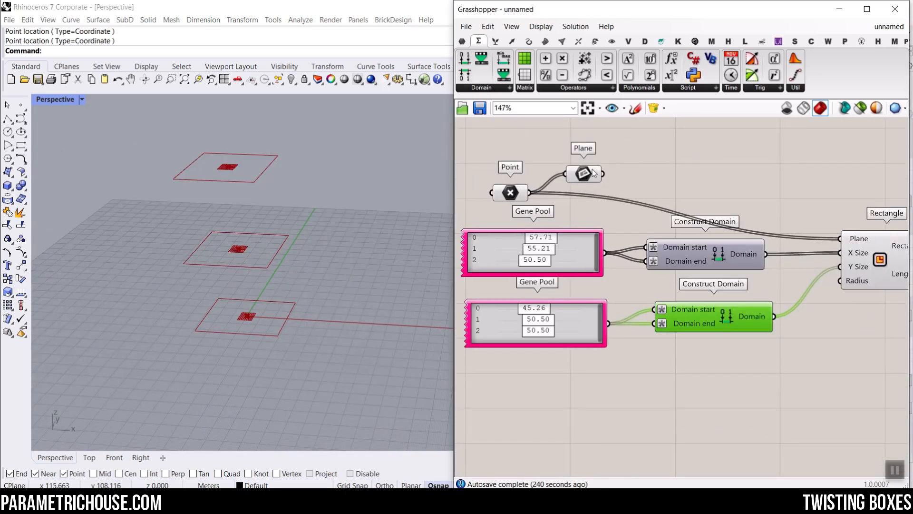
{"action": "right_click_drag", "start_coordinate": [197, 203], "coordinate": [205, 257]}
{"action": "scroll", "coordinate": [229, 195], "scroll_direction": "up", "scroll_amount": 6}
{"action": "scroll", "coordinate": [233, 194], "scroll_direction": "down", "scroll_amount": 4}
{"action": "right_click_drag", "start_coordinate": [243, 223], "coordinate": [266, 222]}
{"action": "scroll", "coordinate": [695, 208], "scroll_direction": "up", "scroll_amount": 2}
{"action": "scroll", "coordinate": [653, 219], "scroll_direction": "down", "scroll_amount": 3}
Move the Rectangle component up, clear of the two Construct Domain components, and review its inputs
{"action": "left_click_drag", "start_coordinate": [841, 265], "coordinate": [845, 225]}
{"action": "right_click_drag", "start_coordinate": [850, 255], "coordinate": [741, 260]}
{"action": "scroll", "coordinate": [779, 217], "scroll_direction": "up", "scroll_amount": 4}
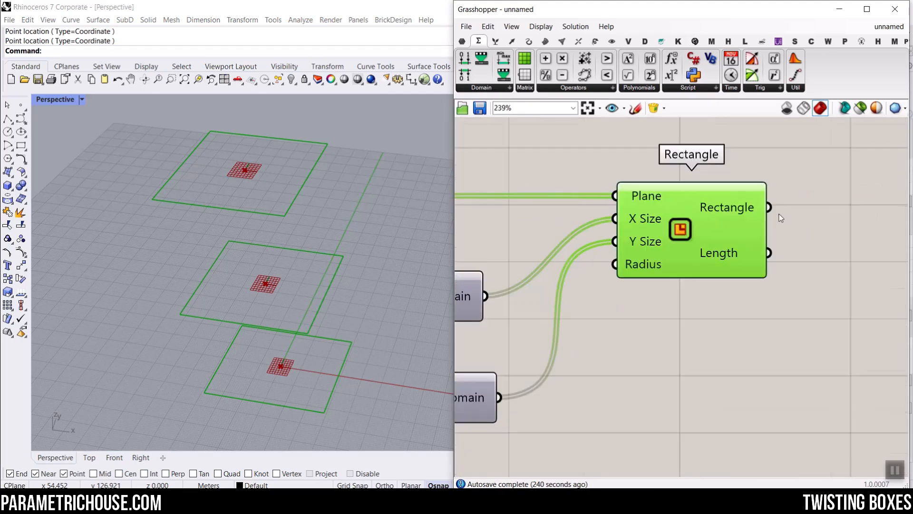
{"action": "right_click_drag", "start_coordinate": [671, 228], "coordinate": [797, 278]}
{"action": "scroll", "coordinate": [797, 278], "scroll_direction": "down", "scroll_amount": 3}
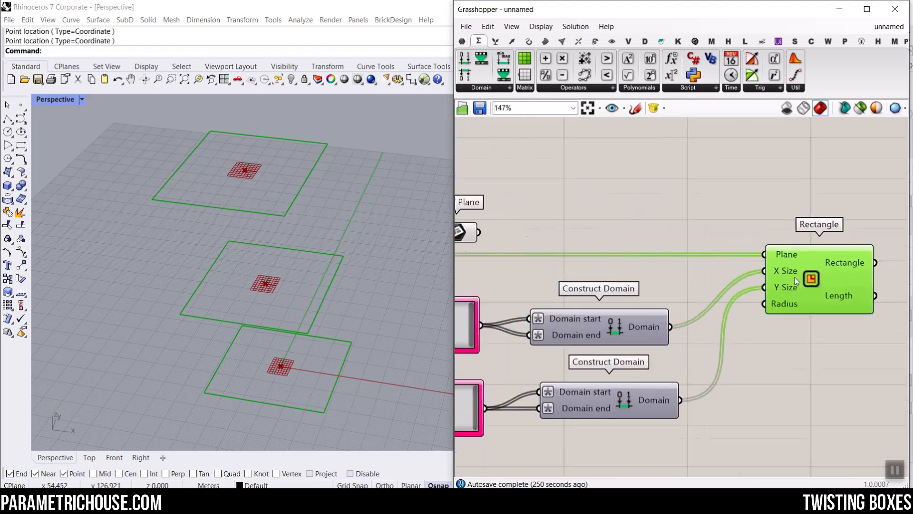
{"action": "scroll", "coordinate": [627, 247], "scroll_direction": "up", "scroll_amount": 2}
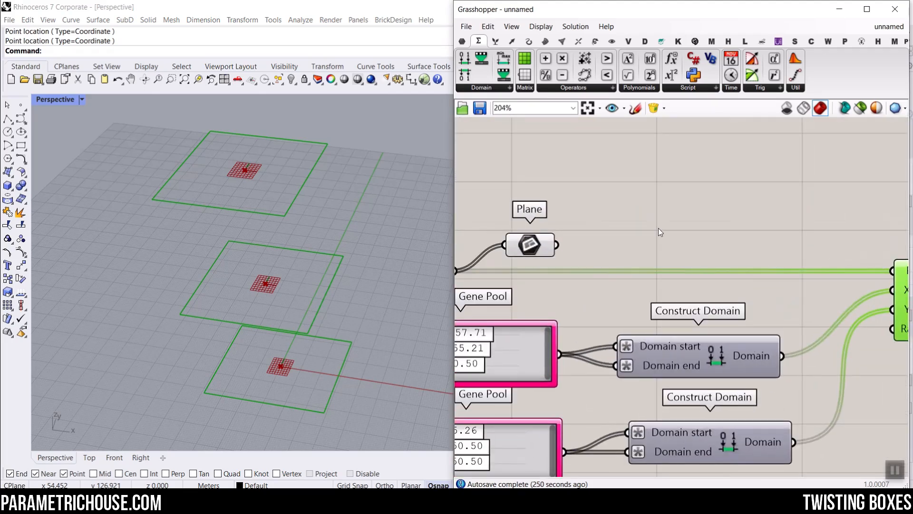
{"action": "double_click", "coordinate": [658, 228]}
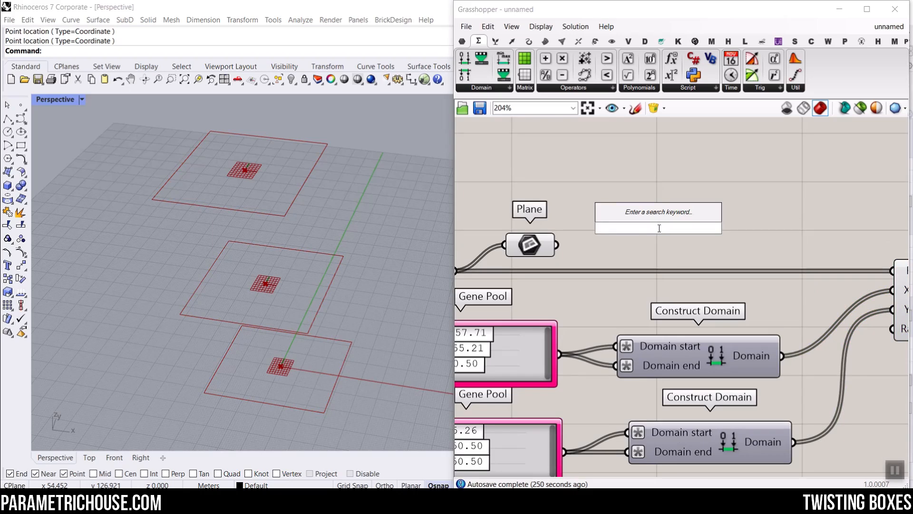
{"action": "type", "text": "rot"}
{"action": "key", "text": "ctrl+2"}
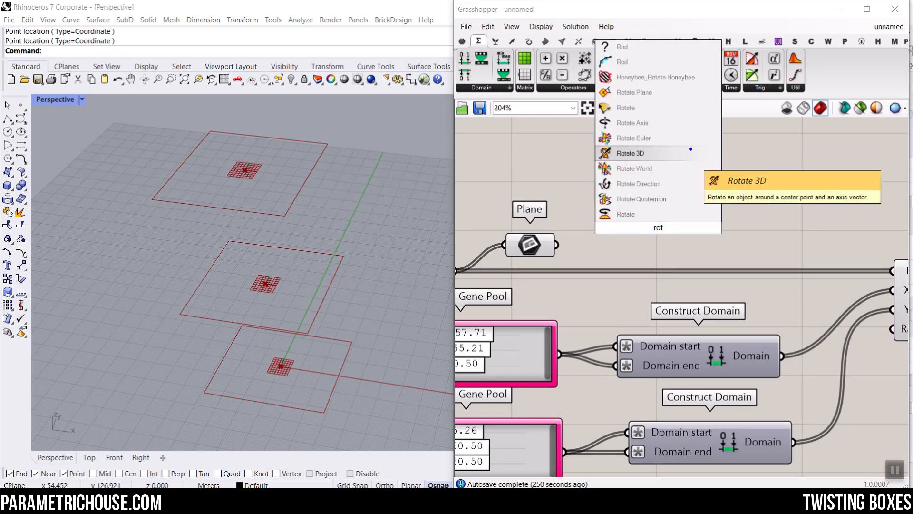
{"action": "left_click_drag", "start_coordinate": [595, 141], "coordinate": [618, 114]}
{"action": "left_click_drag", "start_coordinate": [546, 71], "coordinate": [573, 53]}
{"action": "mouse_move", "coordinate": [647, 44]}
{"action": "left_mouse_down"}
{"action": "mouse_move", "coordinate": [465, 47]}
{"action": "mouse_move", "coordinate": [655, 34]}
{"action": "mouse_move", "coordinate": [634, 49]}
{"action": "left_mouse_up"}
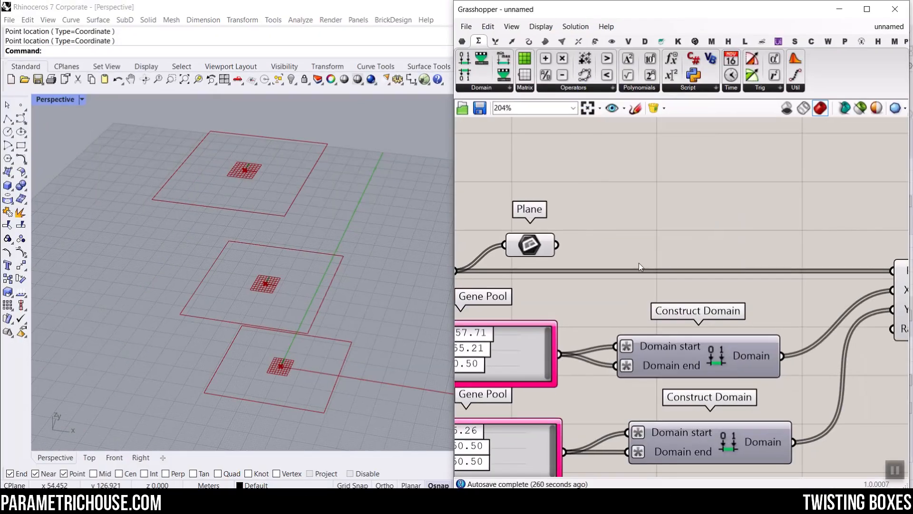
Replace the Plane parameter with a Rotate Plane component and connect the Point parameter to its Plane input
{"action": "left_click", "coordinate": [512, 41]}
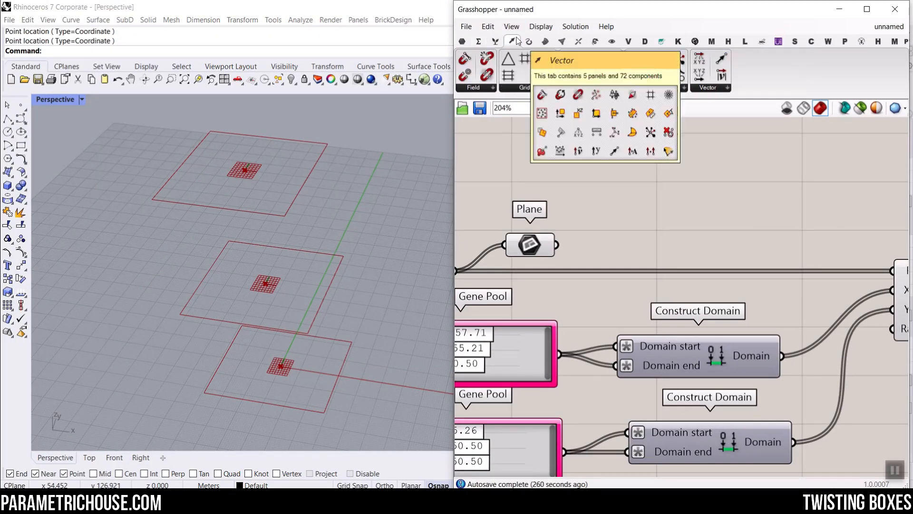
{"action": "left_click", "coordinate": [613, 89]}
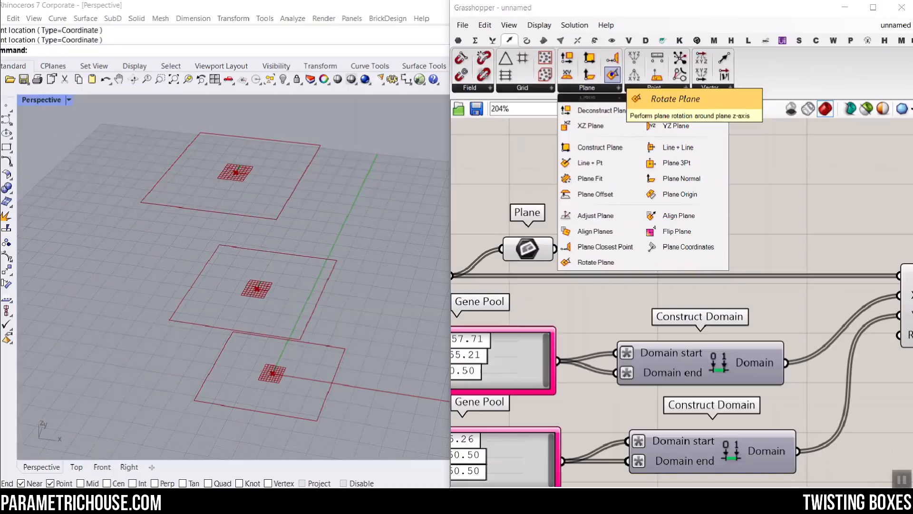
{"action": "left_click_drag", "start_coordinate": [613, 75], "coordinate": [655, 224]}
{"action": "right_click_drag", "start_coordinate": [513, 251], "coordinate": [623, 240]}
{"action": "left_click_drag", "start_coordinate": [623, 240], "coordinate": [622, 220]}
{"action": "left_click_drag", "start_coordinate": [565, 261], "coordinate": [721, 200]}
{"action": "mouse_move", "coordinate": [635, 218]}
{"action": "key", "text": "Delete"}
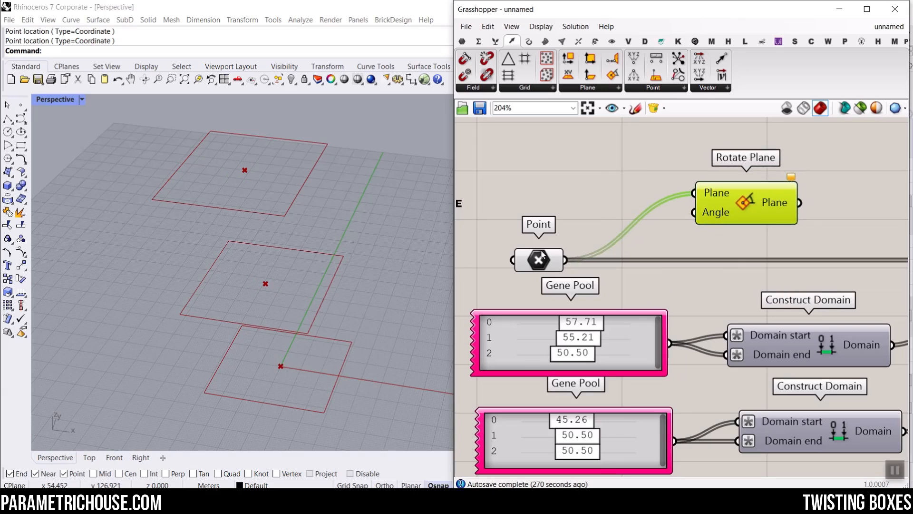
Switch the Rotate Plane's Angle input to degrees
{"action": "mouse_move", "coordinate": [700, 196]}
{"action": "scroll", "coordinate": [725, 224], "scroll_direction": "up", "scroll_amount": 4}
{"action": "right_click", "coordinate": [709, 202]}
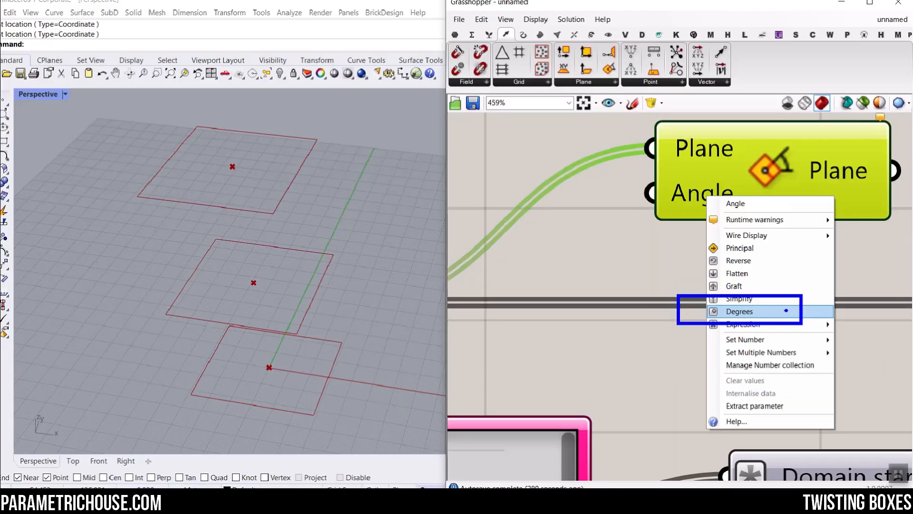
{"action": "left_click", "coordinate": [715, 312]}
{"action": "right_click", "coordinate": [692, 202]}
{"action": "left_click", "coordinate": [717, 305]}
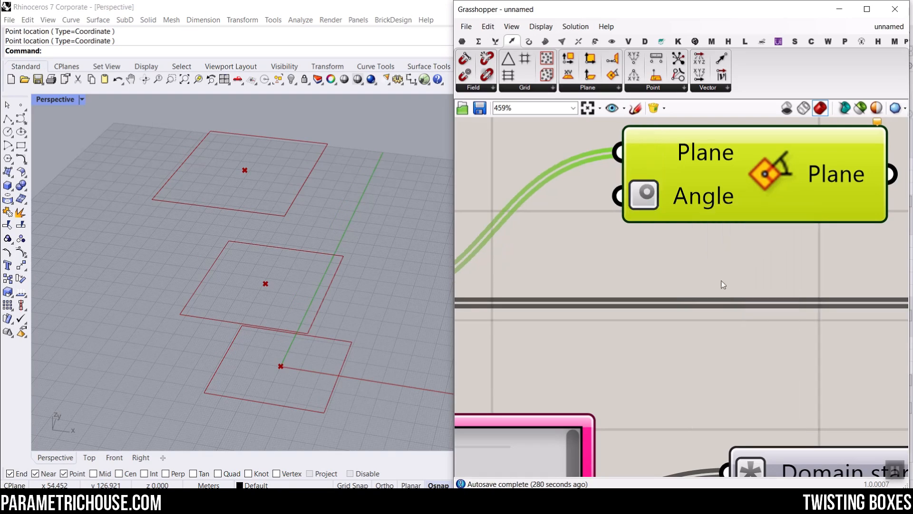
Move the Rotate Plane component down and connect its Plane output to the Rectangle's Plane input
{"action": "scroll", "coordinate": [735, 247], "scroll_direction": "down", "scroll_amount": 8}
{"action": "left_click_drag", "start_coordinate": [695, 227], "coordinate": [700, 304]}
{"action": "scroll", "coordinate": [709, 306], "scroll_direction": "up", "scroll_amount": 2}
{"action": "left_click_drag", "start_coordinate": [717, 257], "coordinate": [818, 198]}
Duplicate the X-size gene pool and place the copy above the Point parameter
{"action": "scroll", "coordinate": [714, 190], "scroll_direction": "up", "scroll_amount": 5}
{"action": "right_click_drag", "start_coordinate": [537, 246], "coordinate": [699, 239]}
{"action": "scroll", "coordinate": [699, 239], "scroll_direction": "down", "scroll_amount": 2}
{"action": "scroll", "coordinate": [603, 261], "scroll_direction": "up", "scroll_amount": 2}
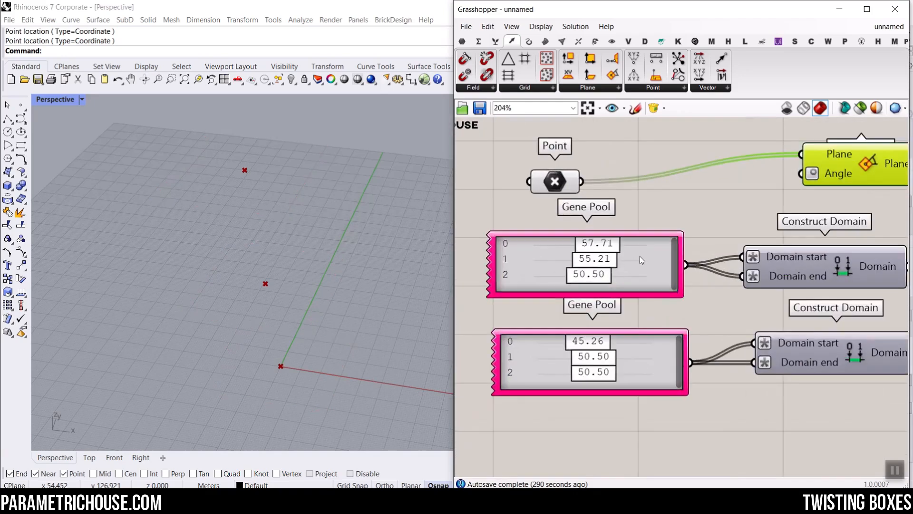
{"action": "left_click", "coordinate": [640, 255]}
{"action": "key", "text": "ctrl+c"}
{"action": "key", "text": "ctrl+v"}
{"action": "right_click_drag", "start_coordinate": [648, 265], "coordinate": [626, 376]}
{"action": "left_click_drag", "start_coordinate": [626, 380], "coordinate": [658, 178]}
Rename the copied gene pool above the Point parameter as Rotation
{"action": "right_click", "coordinate": [658, 178]}
{"action": "type", "text": "Rotat"}
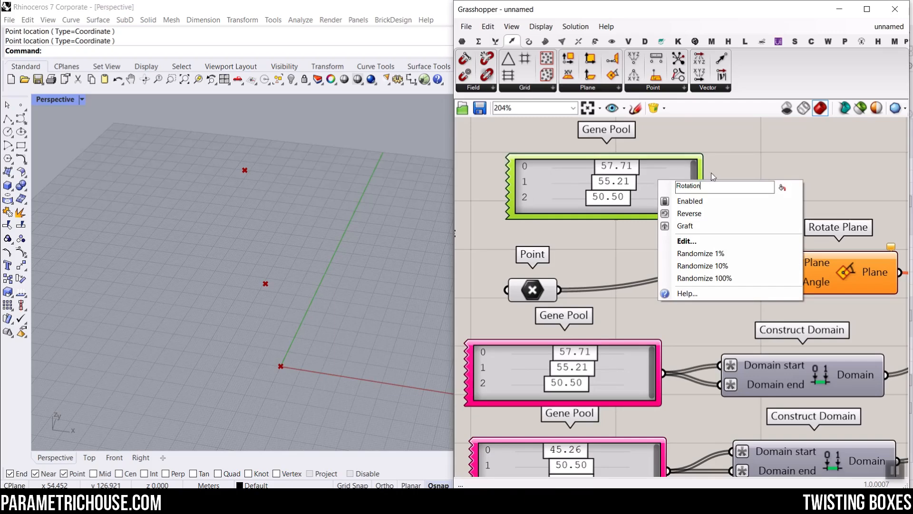
{"action": "type", "text": "ion"}
{"action": "left_click", "coordinate": [714, 176]}
Adjust the Rotation gene pool's range to a maximum of 180 and connect its output to the Rotate Plane's Angle input
{"action": "double_click", "coordinate": [653, 188]}
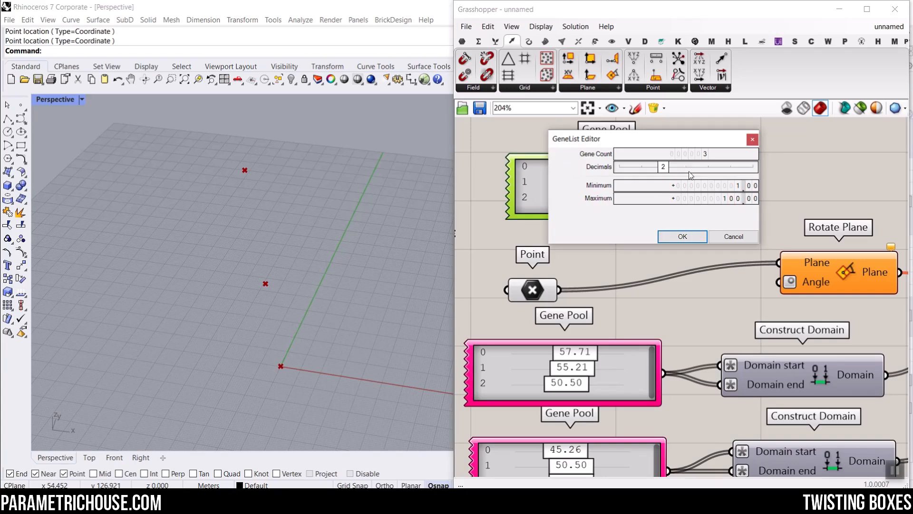
{"action": "double_click", "coordinate": [726, 187]}
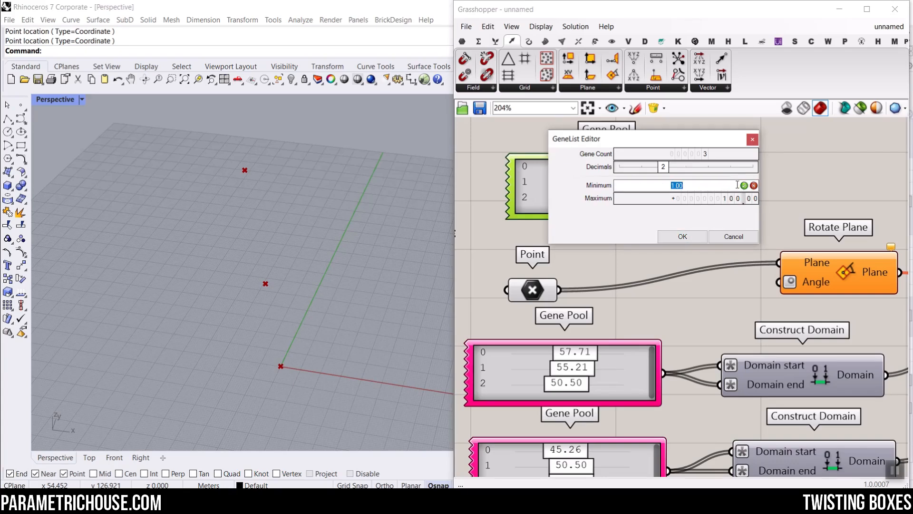
{"action": "double_click", "coordinate": [732, 199]}
{"action": "type", "text": "180"}
{"action": "left_click", "coordinate": [681, 229]}
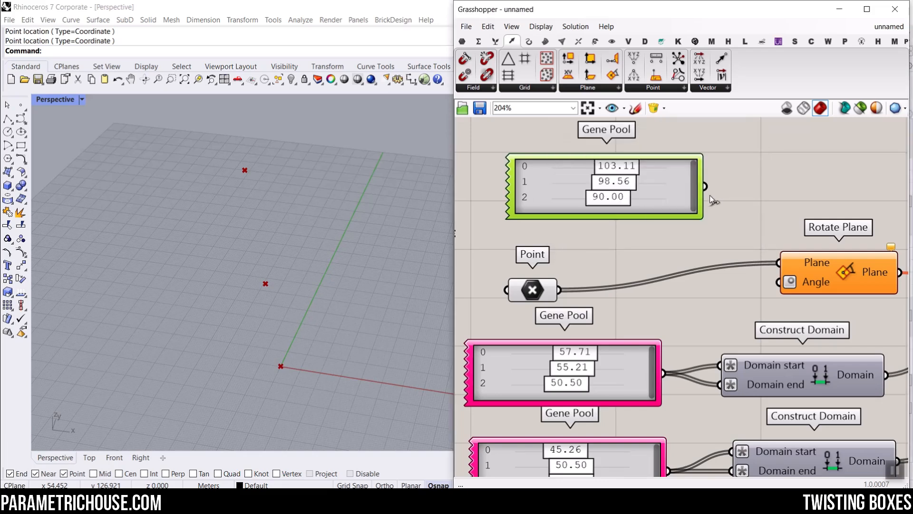
{"action": "left_click_drag", "start_coordinate": [705, 186], "coordinate": [778, 282]}
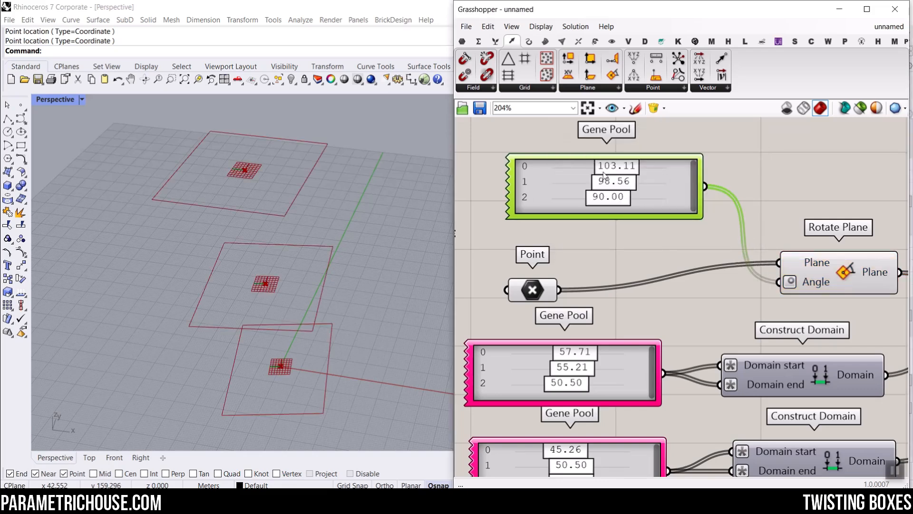
Set the three values of the Rotation gene pool to 0, 32.58 and 44.99
{"action": "left_click_drag", "start_coordinate": [621, 170], "coordinate": [495, 165]}
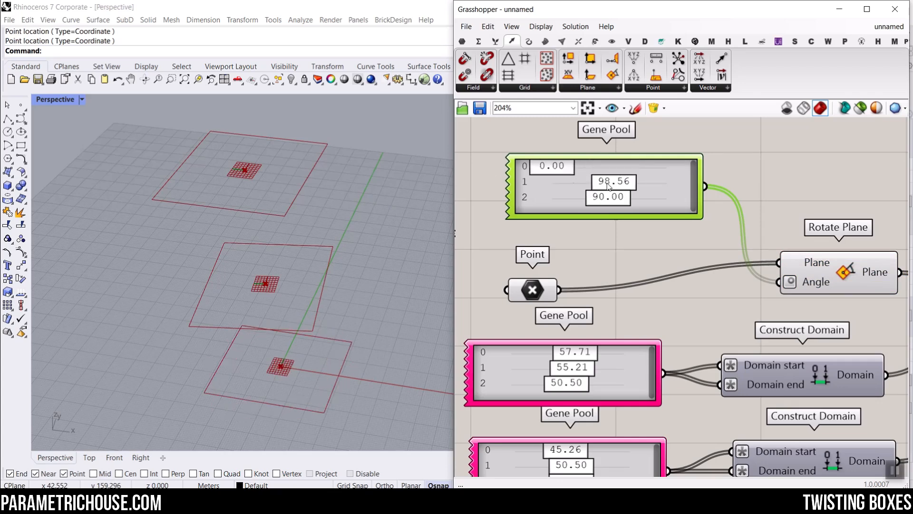
{"action": "left_click_drag", "start_coordinate": [609, 185], "coordinate": [542, 183]}
{"action": "left_click_drag", "start_coordinate": [605, 203], "coordinate": [538, 197]}
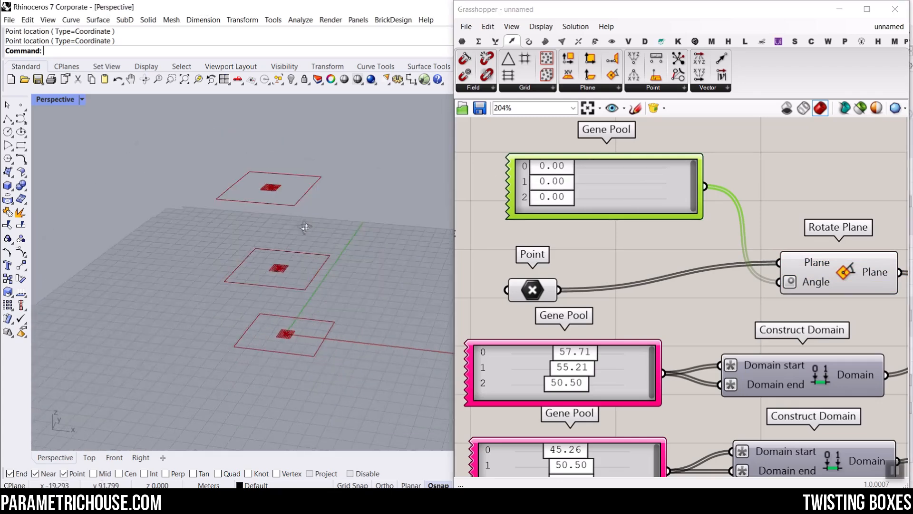
{"action": "left_click_drag", "start_coordinate": [552, 166], "coordinate": [577, 185]}
{"action": "scroll", "coordinate": [664, 249], "scroll_direction": "down", "scroll_amount": 3}
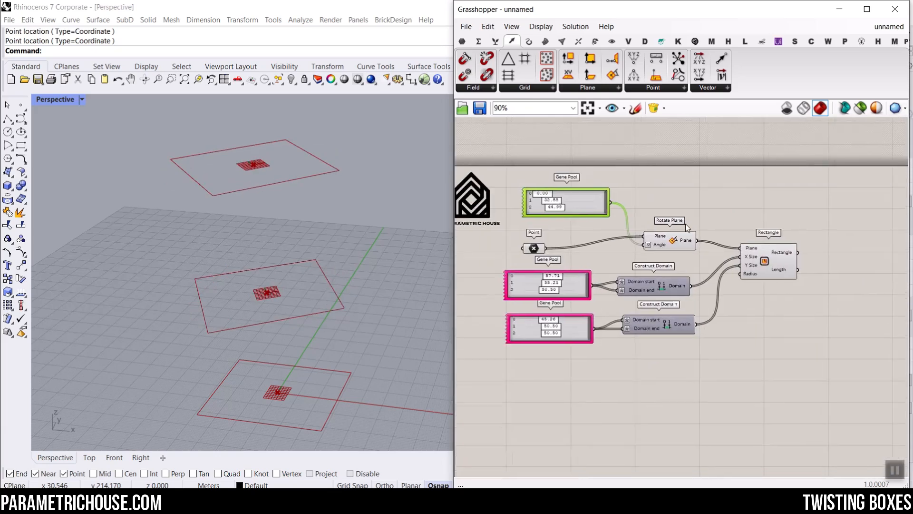
Move the Rotate Plane component down to line it up with the Rectangle's Plane input
{"action": "scroll", "coordinate": [686, 223], "scroll_direction": "up", "scroll_amount": 2}
{"action": "left_click_drag", "start_coordinate": [667, 238], "coordinate": [663, 257]}
{"action": "right_click_drag", "start_coordinate": [686, 190], "coordinate": [527, 174]}
{"action": "scroll", "coordinate": [661, 208], "scroll_direction": "down", "scroll_amount": 1}
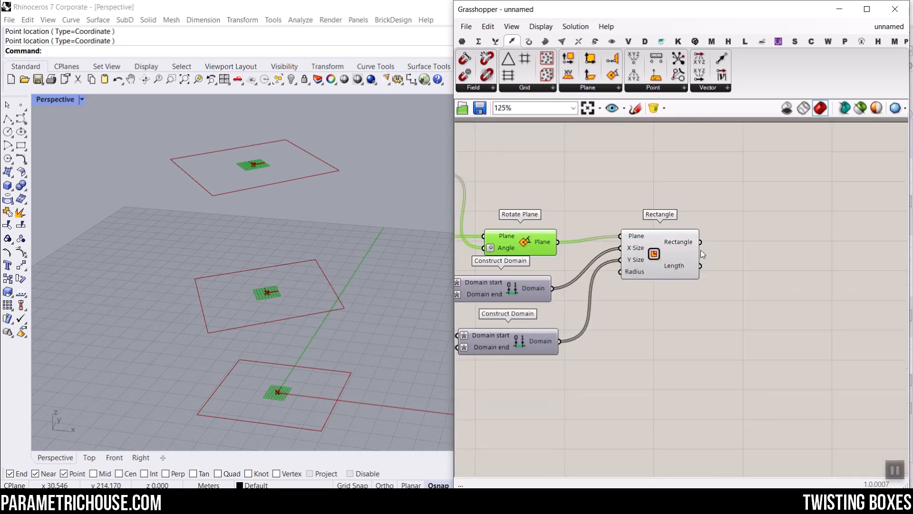
Group the gene pools, Rotate Plane, Construct Domain and Rectangle components together
{"action": "scroll", "coordinate": [745, 244], "scroll_direction": "down", "scroll_amount": 3}
{"action": "right_click_drag", "start_coordinate": [686, 237], "coordinate": [723, 234]}
{"action": "left_click_drag", "start_coordinate": [787, 310], "coordinate": [502, 179]}
{"action": "right_click", "coordinate": [513, 316]}
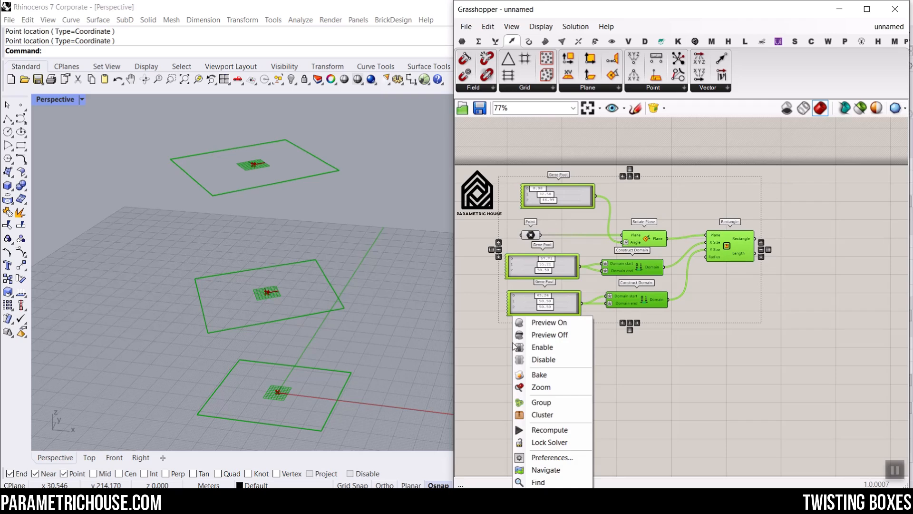
{"action": "left_click", "coordinate": [576, 405]}
{"action": "left_click", "coordinate": [656, 355]}
{"action": "mouse_move", "coordinate": [735, 312]}
{"action": "left_mouse_down"}
{"action": "mouse_move", "coordinate": [761, 327]}
{"action": "mouse_move", "coordinate": [751, 322]}
{"action": "left_mouse_up"}
{"action": "left_click", "coordinate": [682, 361]}
Move the Point parameter away from the gene pools so that it sits outside the group
{"action": "scroll", "coordinate": [524, 228], "scroll_direction": "up", "scroll_amount": 3}
{"action": "left_click_drag", "start_coordinate": [533, 240], "coordinate": [463, 252]}
{"action": "right_click_drag", "start_coordinate": [533, 250], "coordinate": [611, 245]}
{"action": "left_click_drag", "start_coordinate": [542, 246], "coordinate": [524, 251]}
{"action": "left_click", "coordinate": [636, 273]}
Align the three gene pools in one vertical column inside the group
{"action": "scroll", "coordinate": [635, 272], "scroll_direction": "down", "scroll_amount": 5}
{"action": "right_click_drag", "start_coordinate": [635, 271], "coordinate": [560, 241]}
{"action": "right_click_drag", "start_coordinate": [731, 241], "coordinate": [624, 242]}
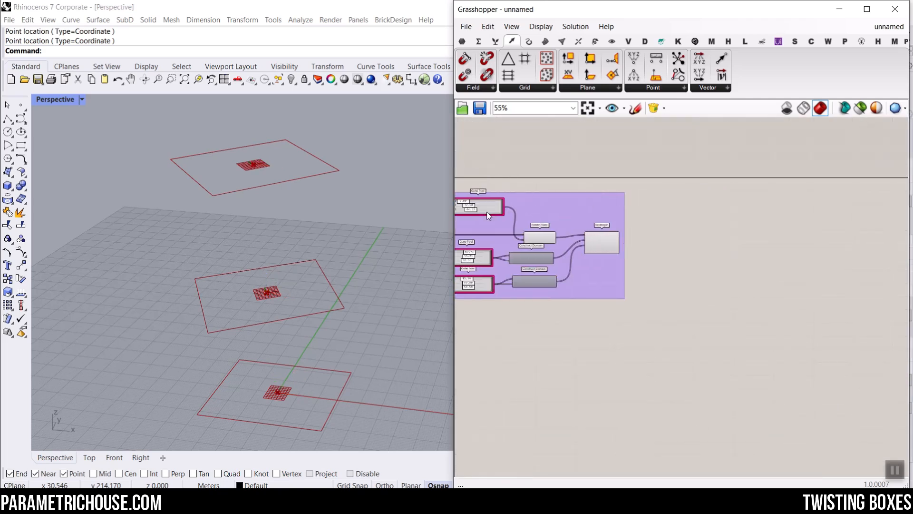
{"action": "scroll", "coordinate": [487, 215], "scroll_direction": "up", "scroll_amount": 5}
{"action": "left_click", "coordinate": [540, 215]}
{"action": "left_click_drag", "start_coordinate": [563, 161], "coordinate": [523, 403]}
{"action": "left_click", "coordinate": [604, 434]}
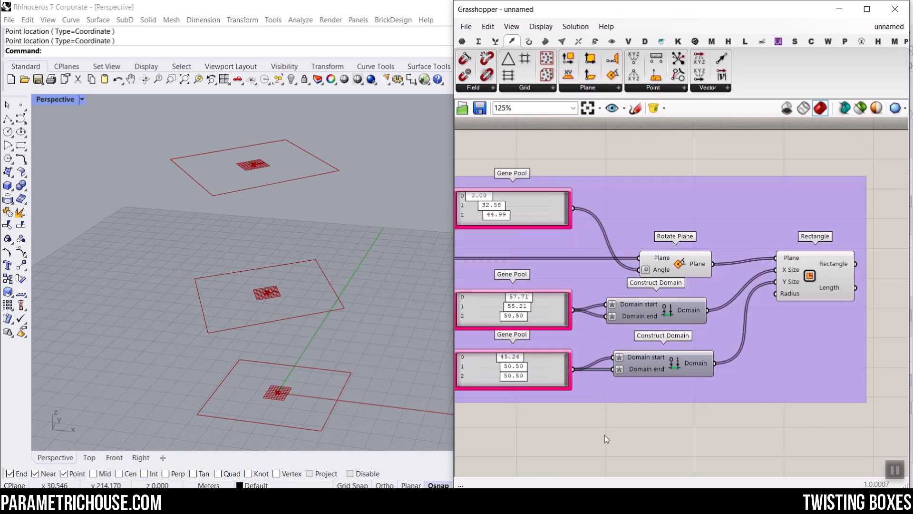
{"action": "scroll", "coordinate": [604, 428], "scroll_direction": "down", "scroll_amount": 5}
Add a Loft component beyond the group, connect the Rectangle output to its Curves input, and line it up
{"action": "left_click", "coordinate": [545, 41]}
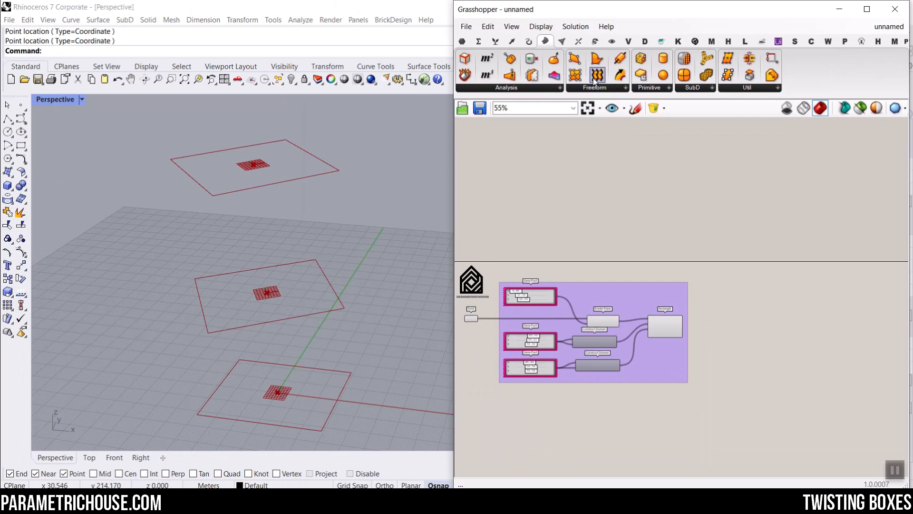
{"action": "left_click_drag", "start_coordinate": [595, 81], "coordinate": [733, 335]}
{"action": "scroll", "coordinate": [731, 349], "scroll_direction": "up", "scroll_amount": 6}
{"action": "left_click_drag", "start_coordinate": [598, 267], "coordinate": [699, 297]}
{"action": "left_click_drag", "start_coordinate": [754, 311], "coordinate": [772, 247]}
{"action": "left_click", "coordinate": [766, 226]}
Turn off the preview of the Rotate Plane, Construct Domain and Rectangle components
{"action": "scroll", "coordinate": [720, 230], "scroll_direction": "down", "scroll_amount": 3}
{"action": "scroll", "coordinate": [737, 230], "scroll_direction": "down", "scroll_amount": 1}
{"action": "right_click_drag", "start_coordinate": [733, 253], "coordinate": [783, 252]}
{"action": "scroll", "coordinate": [752, 246], "scroll_direction": "down", "scroll_amount": 2}
{"action": "left_click_drag", "start_coordinate": [715, 339], "coordinate": [566, 188]}
{"action": "right_click", "coordinate": [571, 154]}
{"action": "left_click", "coordinate": [600, 174]}
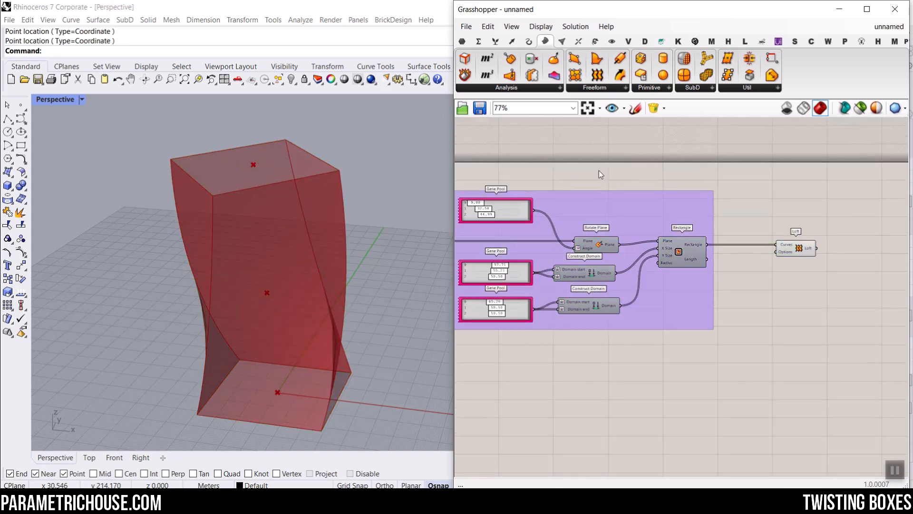
Set the Rotation gene pool's genes 1 and 2 to 34.52 and 51.89
{"action": "scroll", "coordinate": [568, 218], "scroll_direction": "up", "scroll_amount": 6}
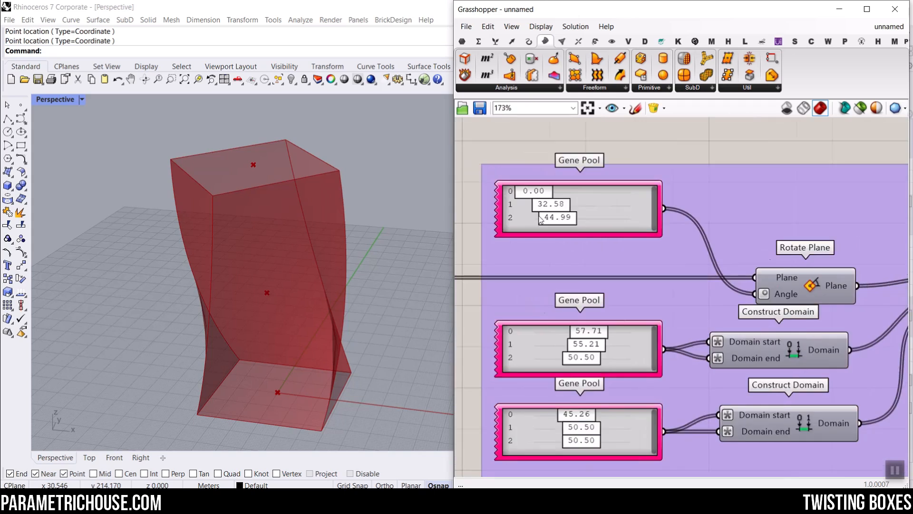
{"action": "left_click_drag", "start_coordinate": [567, 209], "coordinate": [512, 221]}
{"action": "left_click_drag", "start_coordinate": [562, 205], "coordinate": [604, 226]}
Set the X-size gene pool's three values to 44.64, 31.21 and 28.36
{"action": "right_click_drag", "start_coordinate": [607, 274], "coordinate": [616, 215]}
{"action": "scroll", "coordinate": [616, 214], "scroll_direction": "down", "scroll_amount": 3}
{"action": "scroll", "coordinate": [634, 325], "scroll_direction": "up", "scroll_amount": 3}
{"action": "left_click_drag", "start_coordinate": [636, 279], "coordinate": [604, 283]}
{"action": "right_click_drag", "start_coordinate": [630, 367], "coordinate": [641, 272]}
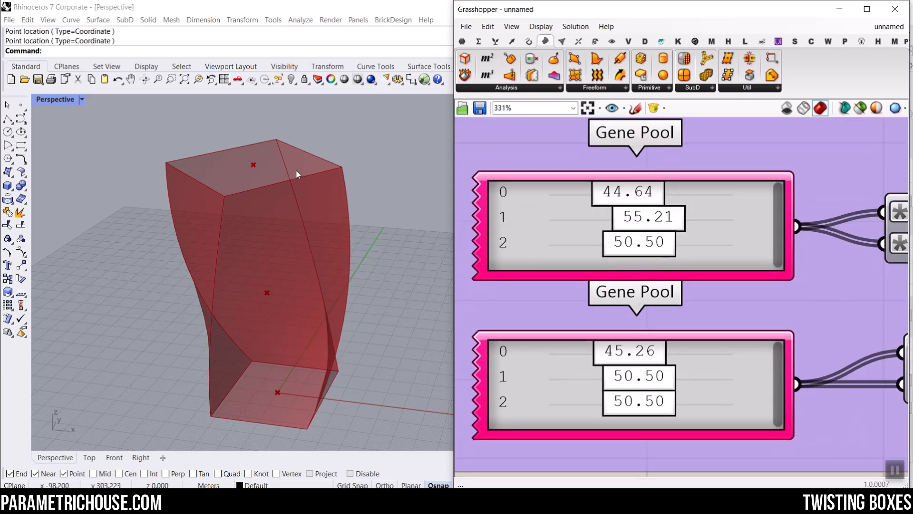
{"action": "left_click_drag", "start_coordinate": [637, 254], "coordinate": [602, 249]}
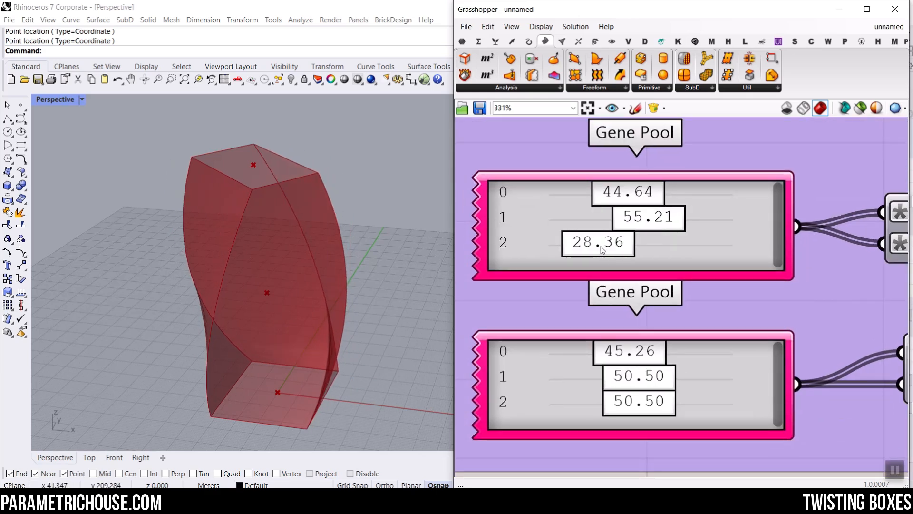
{"action": "left_click_drag", "start_coordinate": [657, 220], "coordinate": [613, 223]}
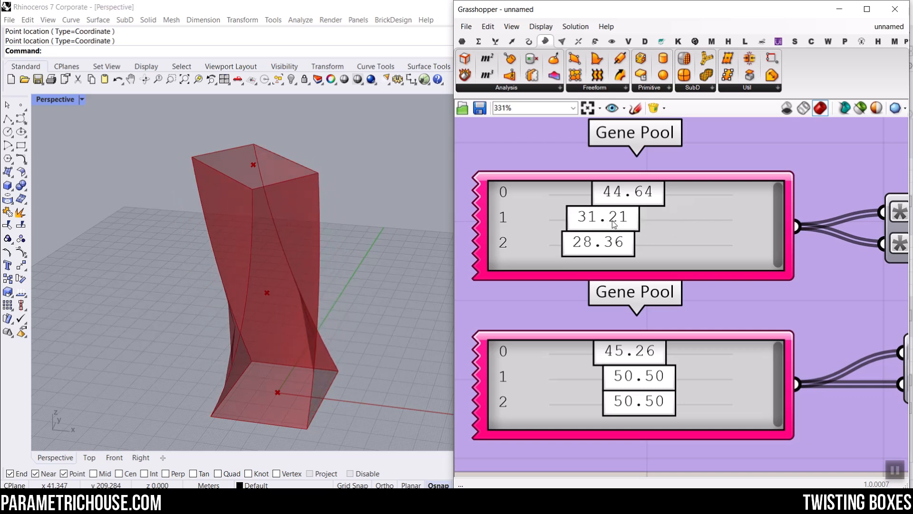
{"action": "mouse_move", "coordinate": [427, 238]}
{"action": "right_mouse_down"}
{"action": "mouse_move", "coordinate": [349, 232]}
{"action": "mouse_move", "coordinate": [428, 249]}
{"action": "right_mouse_up"}
Select the Point parameter, then raise the tower's top point and adjust the height of its middle point
{"action": "scroll", "coordinate": [781, 268], "scroll_direction": "down", "scroll_amount": 5}
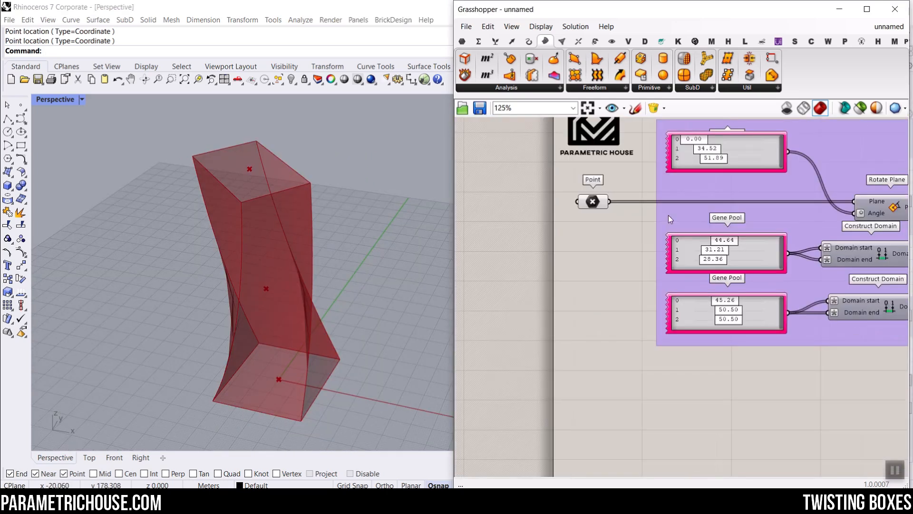
{"action": "left_click", "coordinate": [600, 199]}
{"action": "scroll", "coordinate": [290, 267], "scroll_direction": "down", "scroll_amount": 3}
{"action": "scroll", "coordinate": [283, 193], "scroll_direction": "up", "scroll_amount": 4}
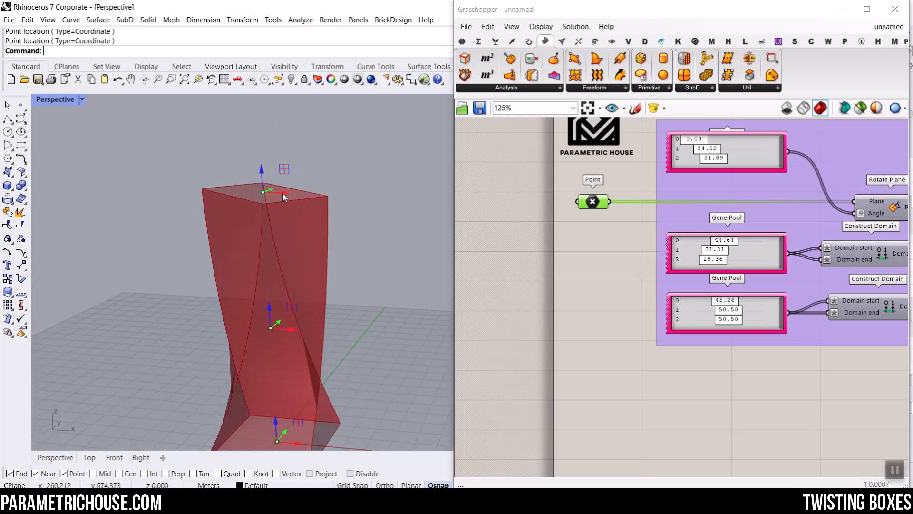
{"action": "left_click_drag", "start_coordinate": [265, 180], "coordinate": [262, 148]}
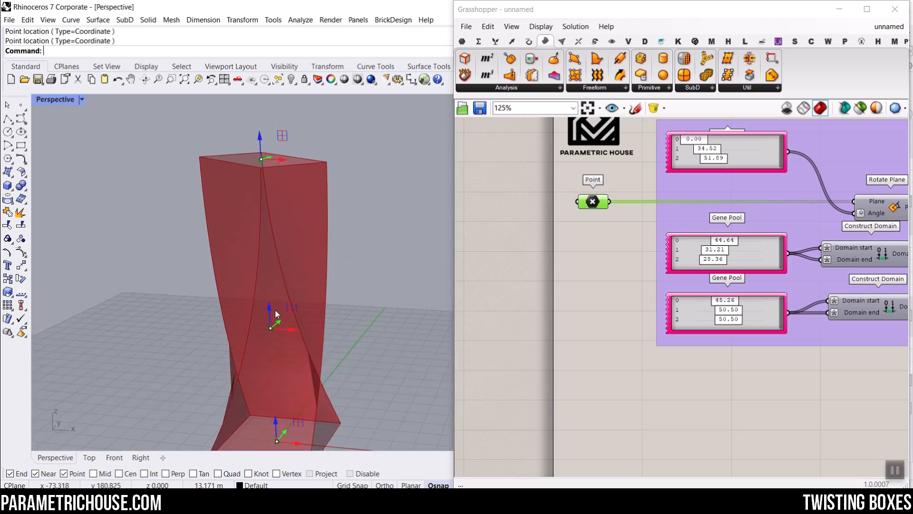
{"action": "left_click_drag", "start_coordinate": [266, 257], "coordinate": [271, 287]}
Bake the Loft component's geometry into the Rhino document
{"action": "mouse_move", "coordinate": [352, 266]}
{"action": "right_mouse_down"}
{"action": "mouse_move", "coordinate": [358, 256]}
{"action": "mouse_move", "coordinate": [336, 290]}
{"action": "mouse_move", "coordinate": [285, 309]}
{"action": "mouse_move", "coordinate": [348, 269]}
{"action": "right_mouse_up"}
{"action": "scroll", "coordinate": [606, 273], "scroll_direction": "down", "scroll_amount": 5}
{"action": "scroll", "coordinate": [777, 243], "scroll_direction": "up", "scroll_amount": 5}
{"action": "right_click_drag", "start_coordinate": [777, 243], "coordinate": [650, 243]}
{"action": "scroll", "coordinate": [692, 220], "scroll_direction": "up", "scroll_amount": 4}
{"action": "right_click", "coordinate": [739, 170]}
{"action": "left_click", "coordinate": [750, 190]}
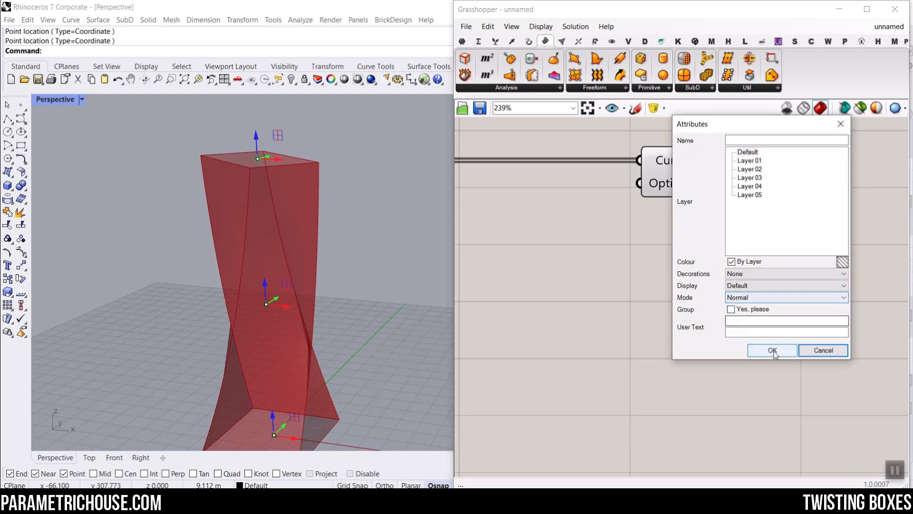
{"action": "left_click", "coordinate": [773, 349]}
Set the Perspective viewport to Shaded display and inspect the baked tower
{"action": "left_click", "coordinate": [63, 101]}
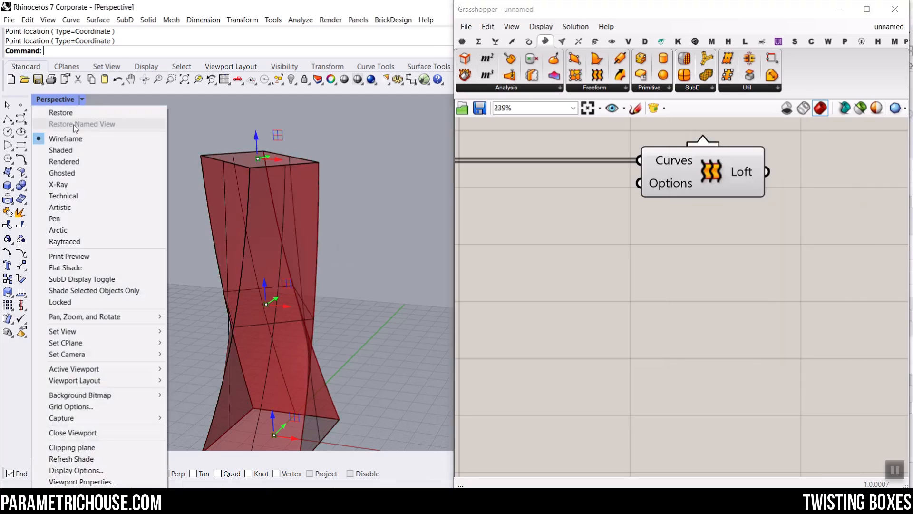
{"action": "left_click", "coordinate": [61, 149]}
{"action": "scroll", "coordinate": [365, 191], "scroll_direction": "down", "scroll_amount": 6}
{"action": "right_click_drag", "start_coordinate": [367, 194], "coordinate": [381, 250]}
{"action": "scroll", "coordinate": [391, 249], "scroll_direction": "up", "scroll_amount": 6}
{"action": "scroll", "coordinate": [381, 264], "scroll_direction": "down", "scroll_amount": 4}
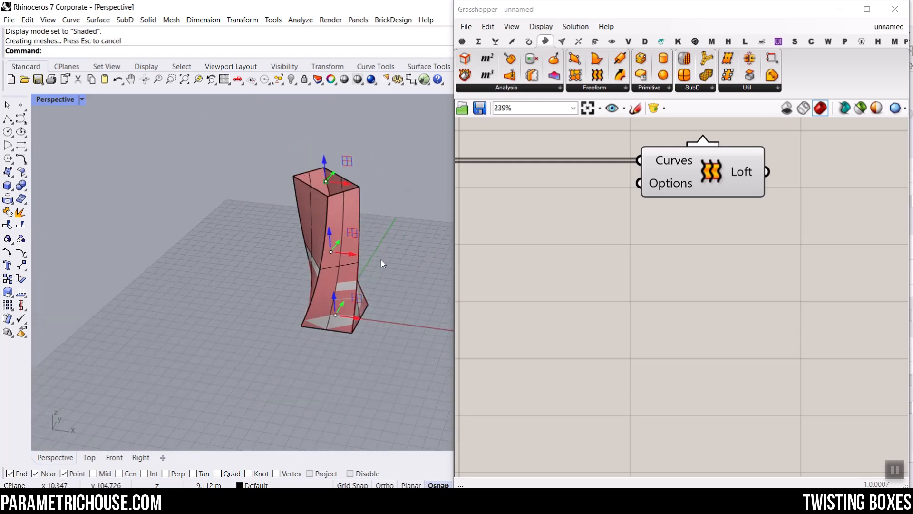
Undo the bake of the lofted tower
{"action": "key", "text": "ctrl+z"}
{"action": "scroll", "coordinate": [379, 248], "scroll_direction": "up", "scroll_amount": 3}
{"action": "left_click", "coordinate": [616, 280]}
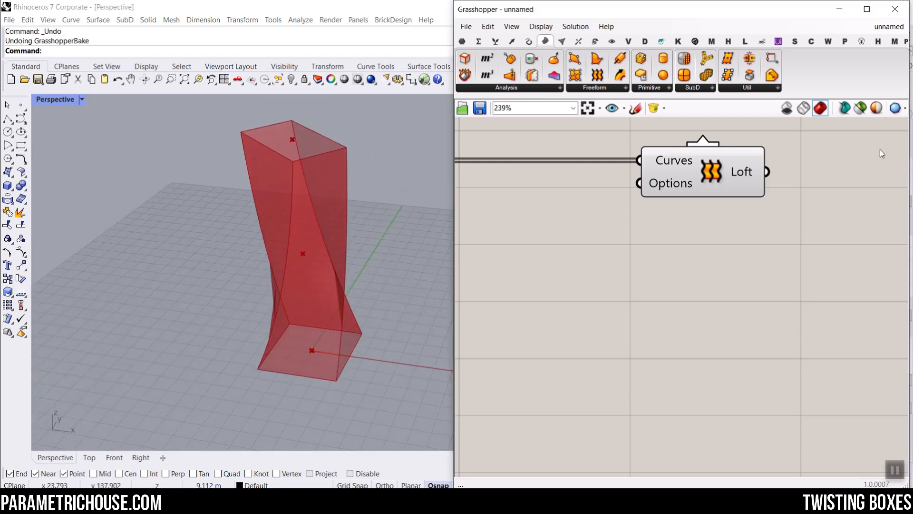
Switch to the twisting-boxes definition and examine the components that follow its Loft
{"action": "left_click", "coordinate": [885, 28]}
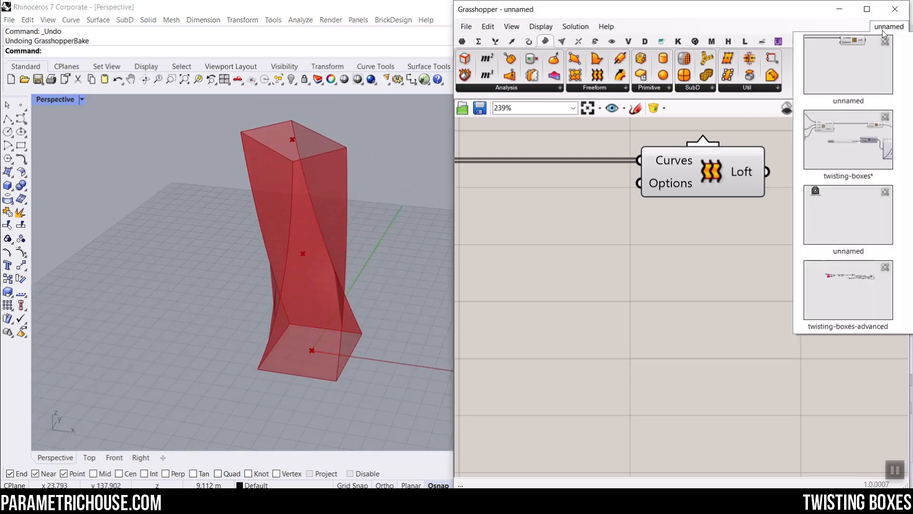
{"action": "left_click", "coordinate": [870, 149]}
{"action": "right_click_drag", "start_coordinate": [711, 263], "coordinate": [621, 242]}
{"action": "scroll", "coordinate": [622, 242], "scroll_direction": "down", "scroll_amount": 6}
{"action": "right_click_drag", "start_coordinate": [754, 241], "coordinate": [644, 245]}
{"action": "scroll", "coordinate": [645, 244], "scroll_direction": "up", "scroll_amount": 4}
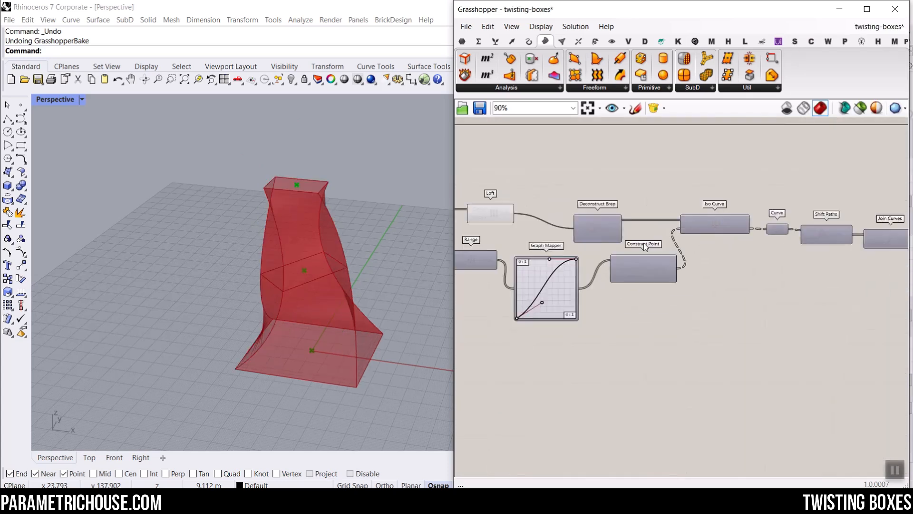
{"action": "right_click_drag", "start_coordinate": [552, 194], "coordinate": [644, 196]}
{"action": "right_click_drag", "start_coordinate": [829, 218], "coordinate": [678, 216]}
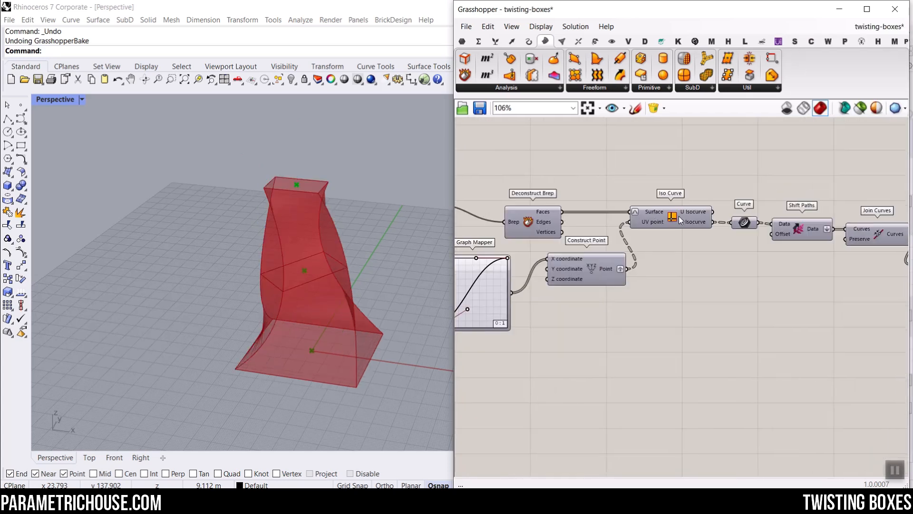
Turn on the preview of the Iso Curve component in the twisting-boxes definition
{"action": "right_click", "coordinate": [673, 216]}
{"action": "left_click", "coordinate": [681, 236]}
{"action": "right_click_drag", "start_coordinate": [286, 281], "coordinate": [295, 282]}
{"action": "scroll", "coordinate": [600, 264], "scroll_direction": "up", "scroll_amount": 2}
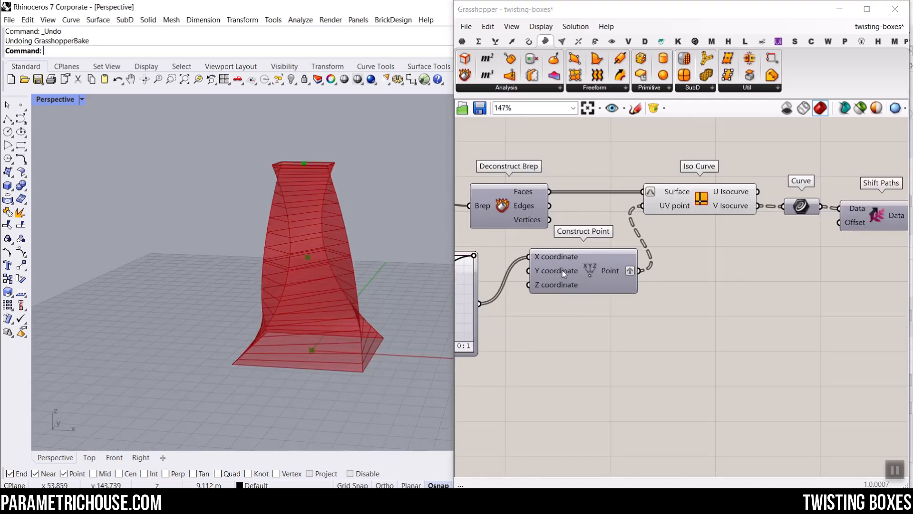
Adjust the upper handle of the Graph Mapper curve to alter the spacing of the tower's iso curves
{"action": "right_click_drag", "start_coordinate": [549, 335], "coordinate": [714, 324]}
{"action": "scroll", "coordinate": [620, 245], "scroll_direction": "up", "scroll_amount": 3}
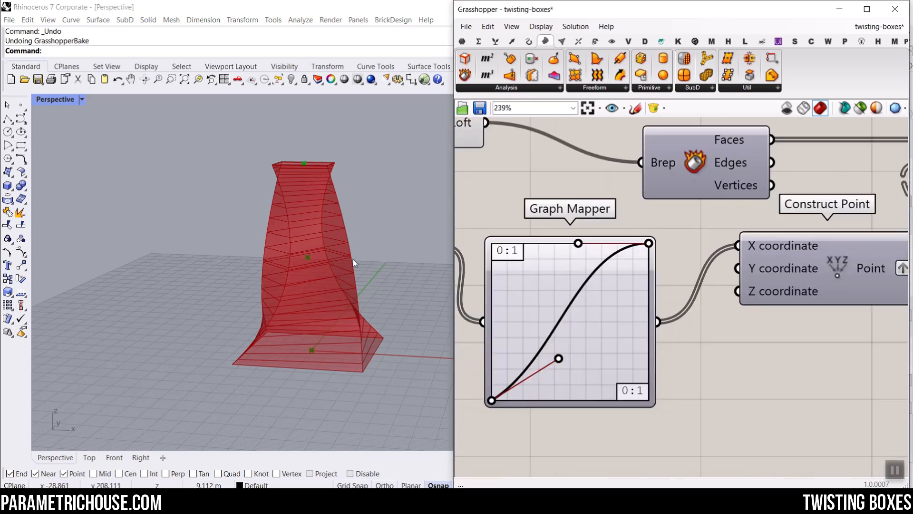
{"action": "right_click_drag", "start_coordinate": [354, 263], "coordinate": [395, 306]}
{"action": "mouse_move", "coordinate": [583, 248]}
{"action": "left_mouse_down"}
{"action": "mouse_move", "coordinate": [602, 272]}
{"action": "mouse_move", "coordinate": [547, 250]}
{"action": "mouse_move", "coordinate": [576, 248]}
{"action": "left_mouse_up"}
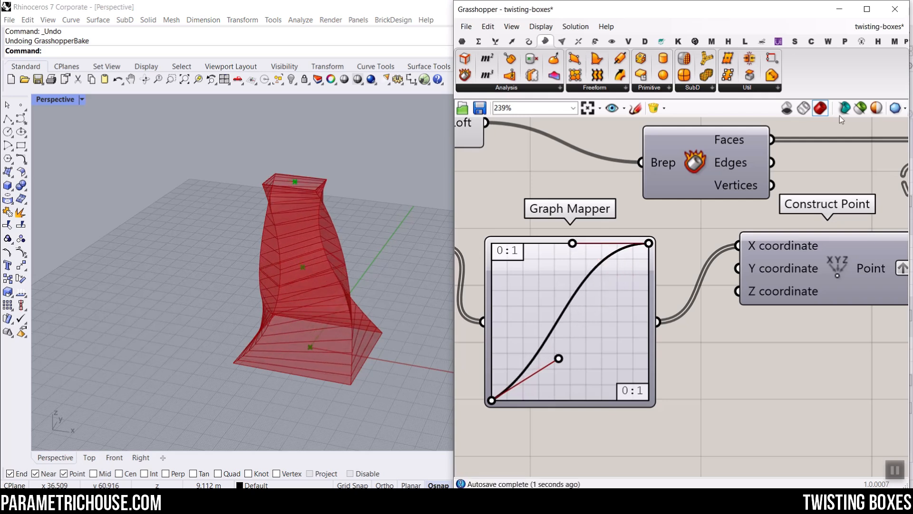
Switch back to the unnamed definition containing the new Loft component
{"action": "left_click", "coordinate": [880, 27]}
{"action": "left_click", "coordinate": [842, 143]}
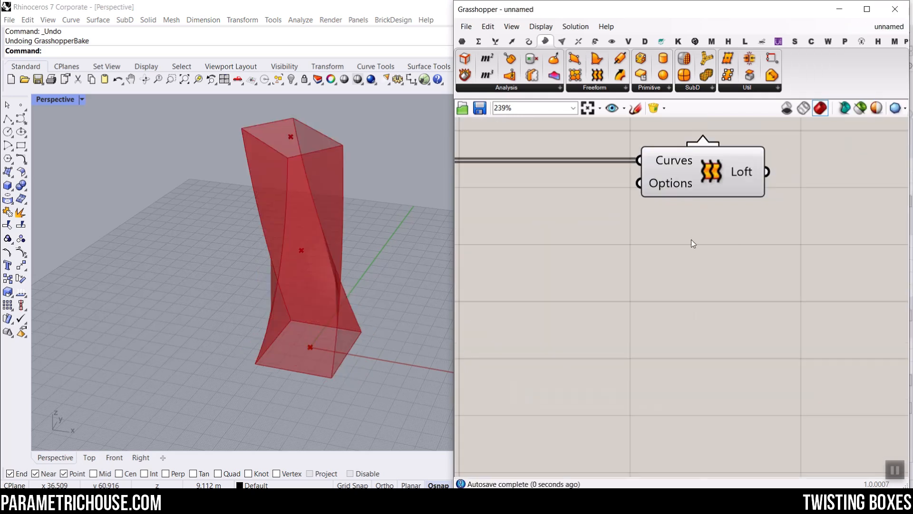
{"action": "scroll", "coordinate": [620, 281], "scroll_direction": "down", "scroll_amount": 3}
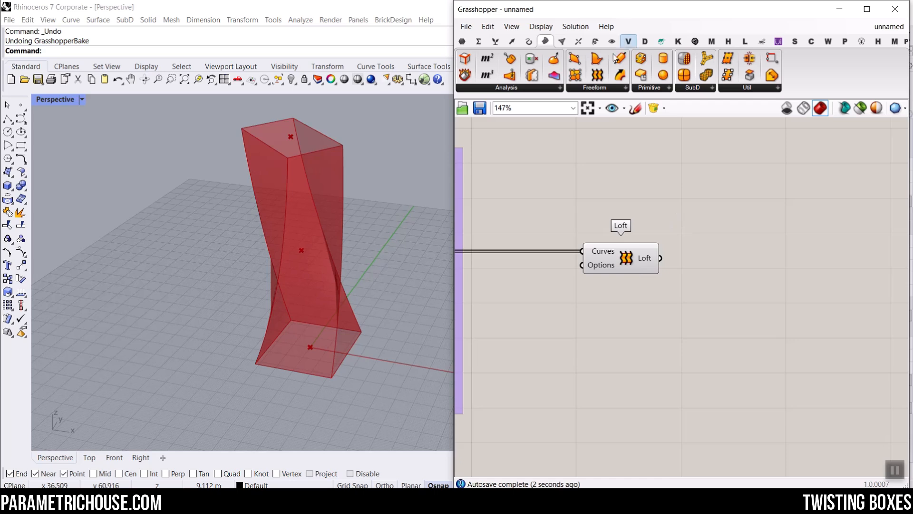
Add a Contour component beside the Loft component
{"action": "left_click", "coordinate": [597, 43]}
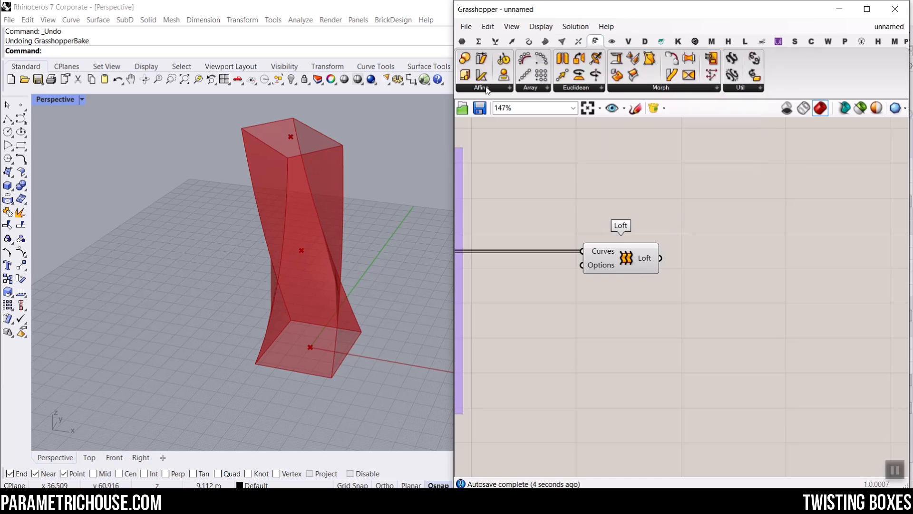
{"action": "left_click", "coordinate": [487, 89]}
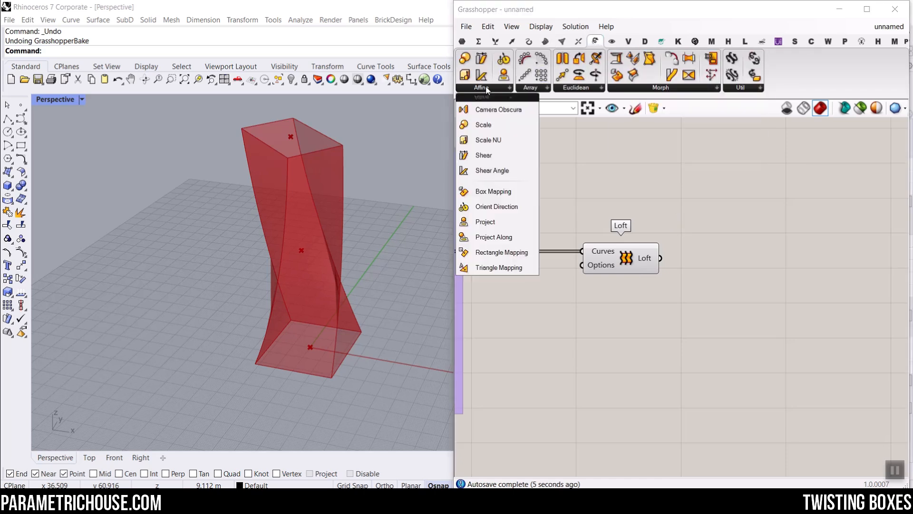
{"action": "left_click", "coordinate": [579, 42]}
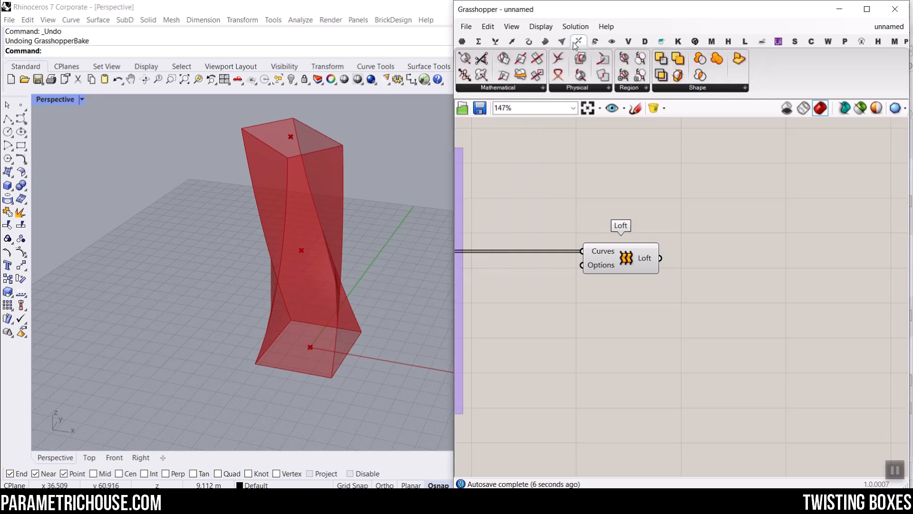
{"action": "left_click", "coordinate": [509, 89]}
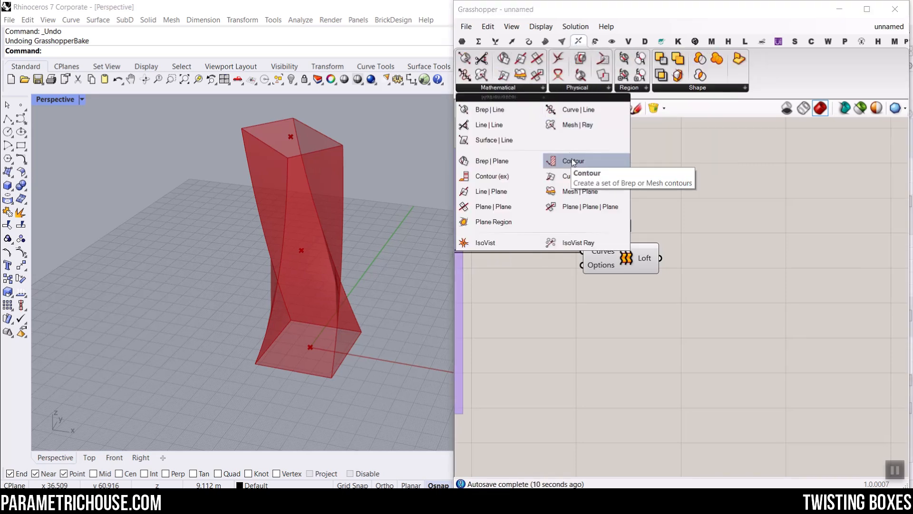
{"action": "left_click_drag", "start_coordinate": [573, 162], "coordinate": [775, 292]}
{"action": "scroll", "coordinate": [678, 257], "scroll_direction": "up", "scroll_amount": 3}
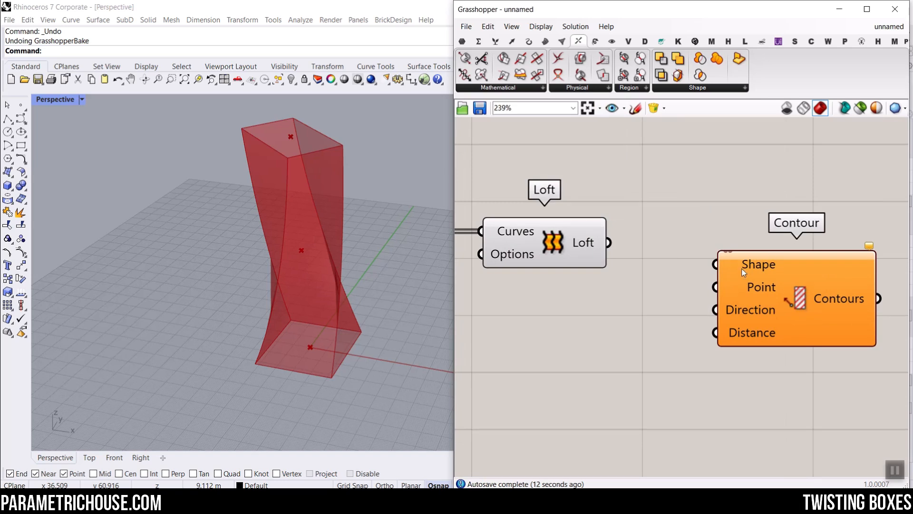
{"action": "scroll", "coordinate": [735, 259], "scroll_direction": "up", "scroll_amount": 5}
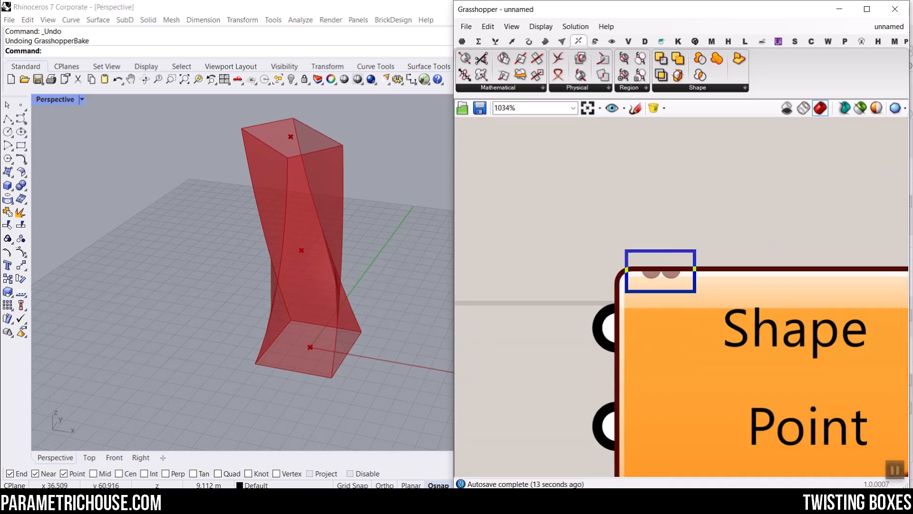
{"action": "scroll", "coordinate": [673, 280], "scroll_direction": "down", "scroll_amount": 8}
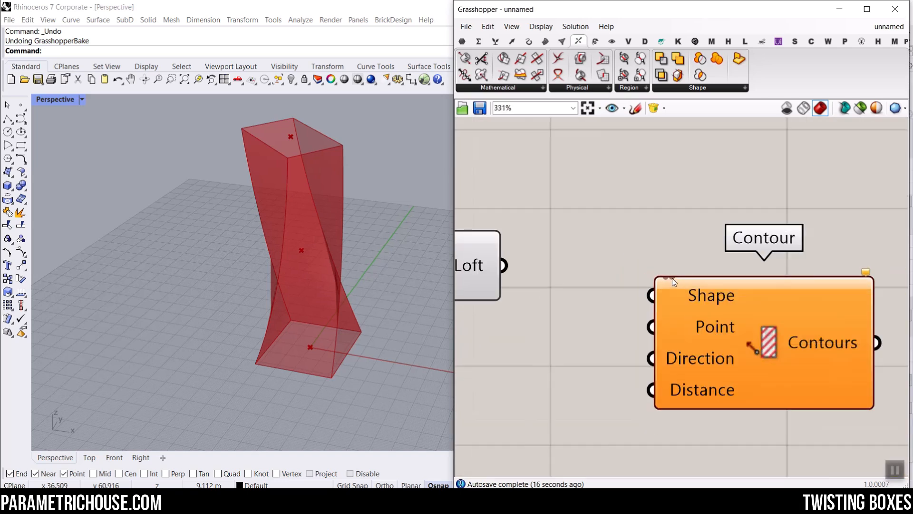
Connect the Loft output to the Shape input of the Contour component
{"action": "scroll", "coordinate": [627, 252], "scroll_direction": "up", "scroll_amount": 3}
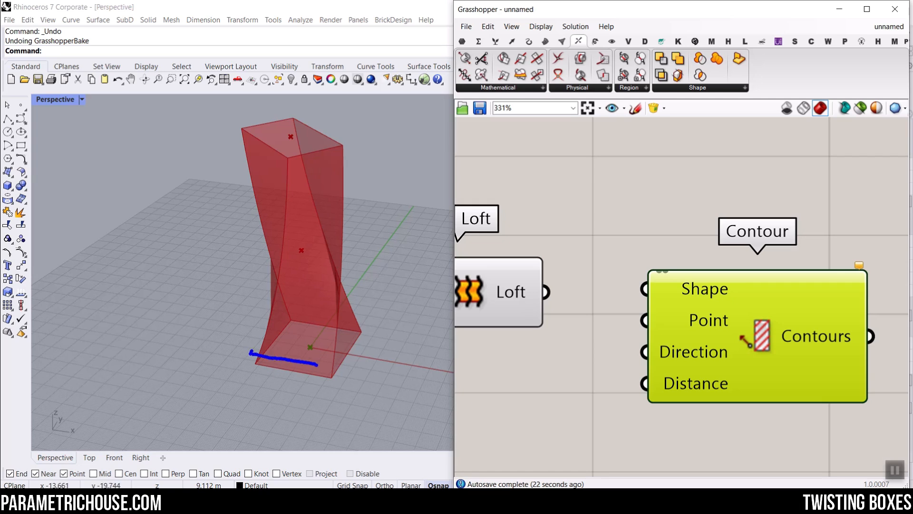
{"action": "key", "text": "Escape"}
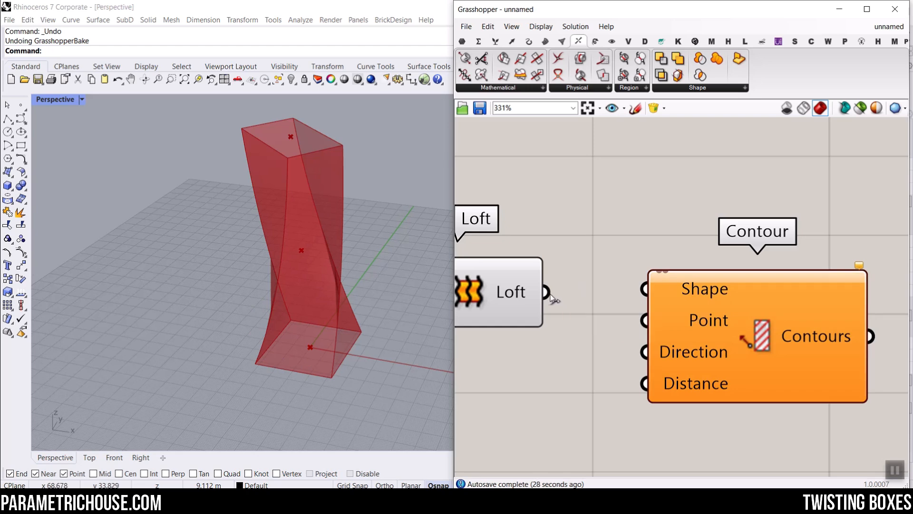
{"action": "left_click_drag", "start_coordinate": [546, 291], "coordinate": [645, 288]}
{"action": "scroll", "coordinate": [690, 304], "scroll_direction": "down", "scroll_amount": 4}
{"action": "left_click", "coordinate": [759, 320]}
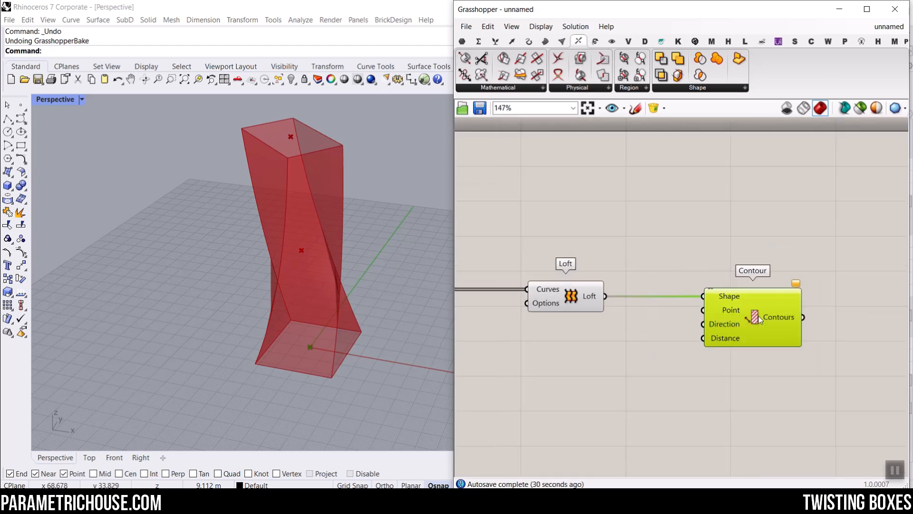
Add a List Item component near the gene pools and connect the Point parameter to its List input
{"action": "scroll", "coordinate": [760, 321], "scroll_direction": "down", "scroll_amount": 4}
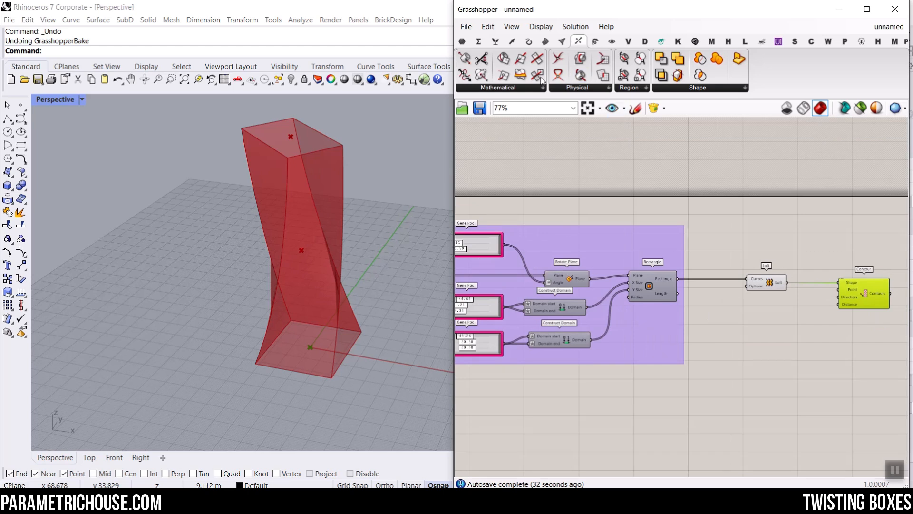
{"action": "left_click", "coordinate": [496, 41]}
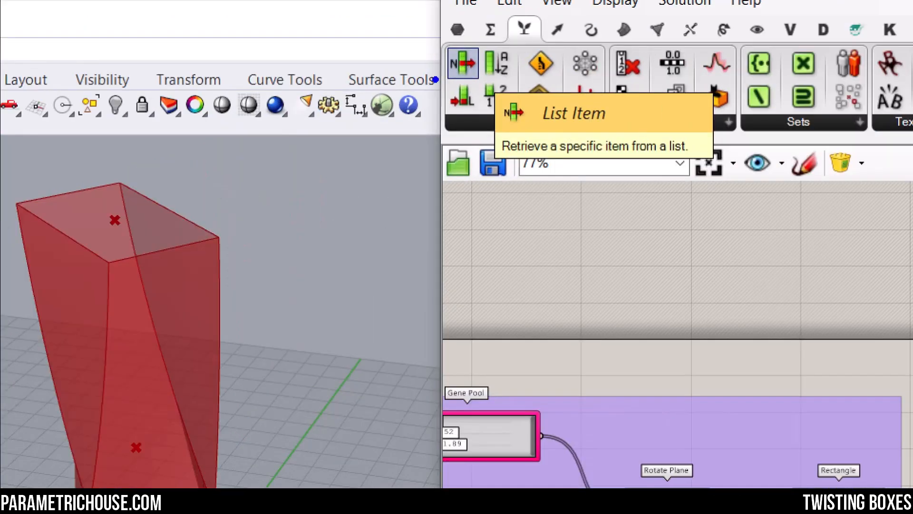
{"action": "mouse_move", "coordinate": [436, 79]}
{"action": "left_mouse_down"}
{"action": "mouse_move", "coordinate": [704, 143]}
{"action": "mouse_move", "coordinate": [474, 69]}
{"action": "left_mouse_up"}
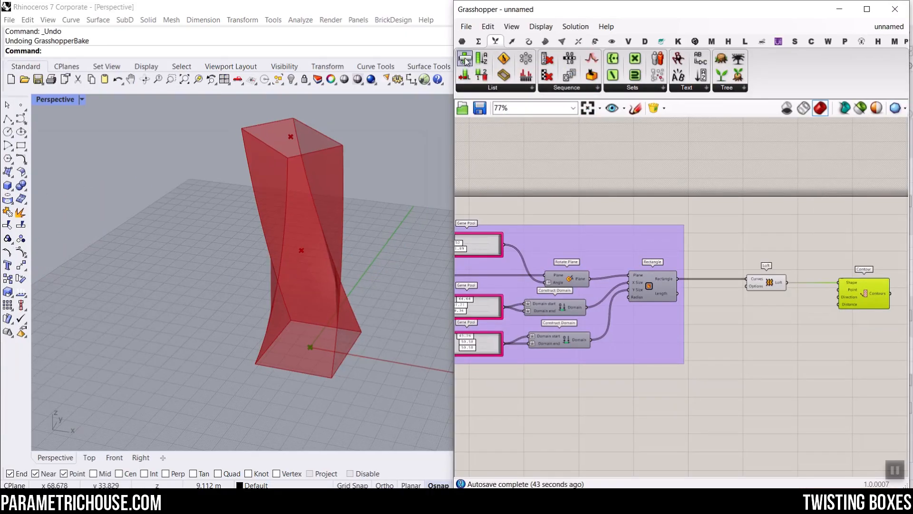
{"action": "scroll", "coordinate": [748, 240], "scroll_direction": "down", "scroll_amount": 4}
{"action": "scroll", "coordinate": [625, 227], "scroll_direction": "up", "scroll_amount": 5}
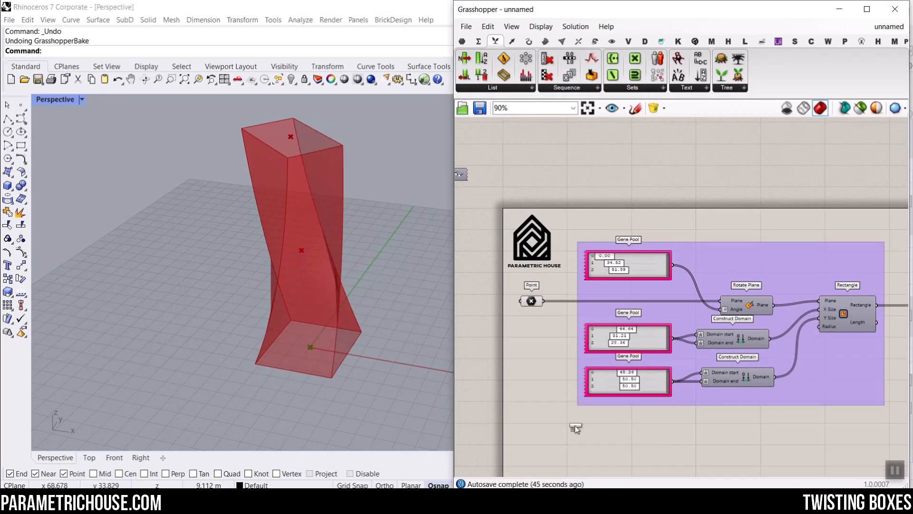
{"action": "left_click", "coordinate": [573, 333]}
{"action": "scroll", "coordinate": [573, 336], "scroll_direction": "up", "scroll_amount": 3}
{"action": "left_click_drag", "start_coordinate": [515, 268], "coordinate": [530, 313]}
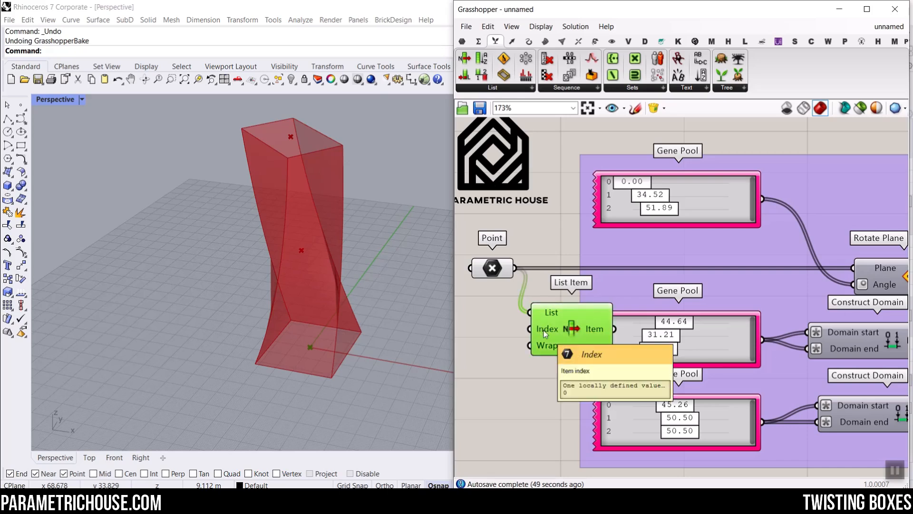
Move the List Item component next to the Loft and connect its Item output to the Contour's Point input
{"action": "scroll", "coordinate": [547, 335], "scroll_direction": "down", "scroll_amount": 5}
{"action": "left_click_drag", "start_coordinate": [532, 322], "coordinate": [853, 279]}
{"action": "scroll", "coordinate": [853, 279], "scroll_direction": "up", "scroll_amount": 1}
{"action": "right_click_drag", "start_coordinate": [838, 282], "coordinate": [688, 280]}
{"action": "scroll", "coordinate": [690, 262], "scroll_direction": "up", "scroll_amount": 6}
{"action": "left_click_drag", "start_coordinate": [673, 241], "coordinate": [810, 349]}
{"action": "right_click_drag", "start_coordinate": [809, 349], "coordinate": [694, 354]}
{"action": "left_click_drag", "start_coordinate": [776, 329], "coordinate": [806, 222]}
Add a Unit Z component above the List Item and connect its vector to the Contour's Direction input
{"action": "right_click_drag", "start_coordinate": [552, 165], "coordinate": [619, 198]}
{"action": "double_click", "coordinate": [618, 198]}
{"action": "type", "text": "z"}
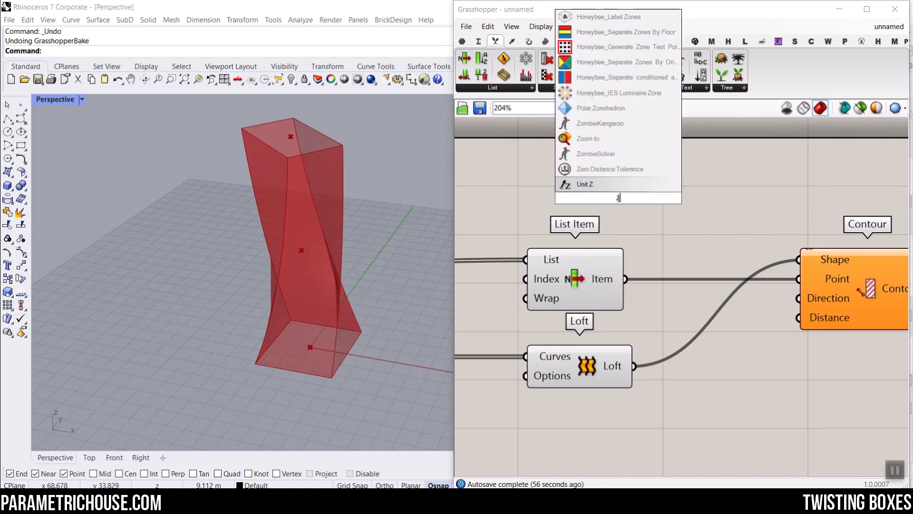
{"action": "left_click", "coordinate": [601, 183]}
{"action": "left_click_drag", "start_coordinate": [678, 200], "coordinate": [795, 303]}
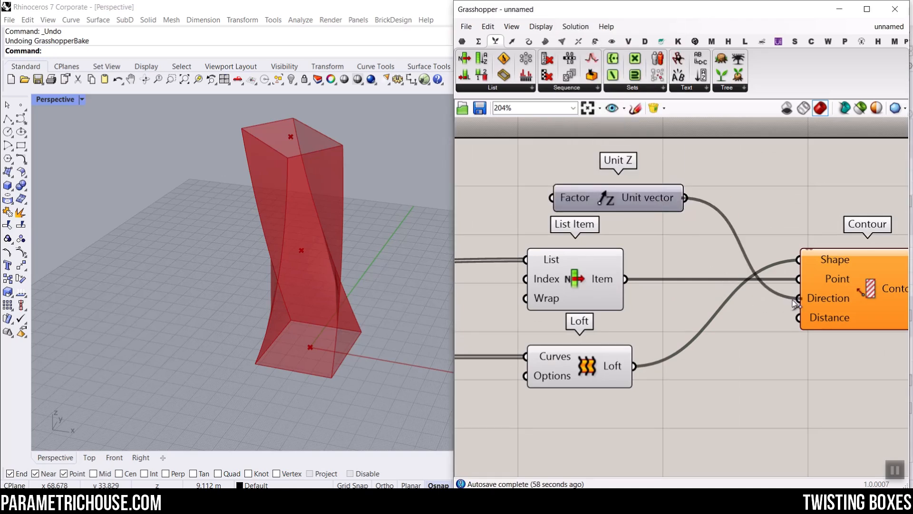
{"action": "left_click_drag", "start_coordinate": [638, 200], "coordinate": [592, 214]}
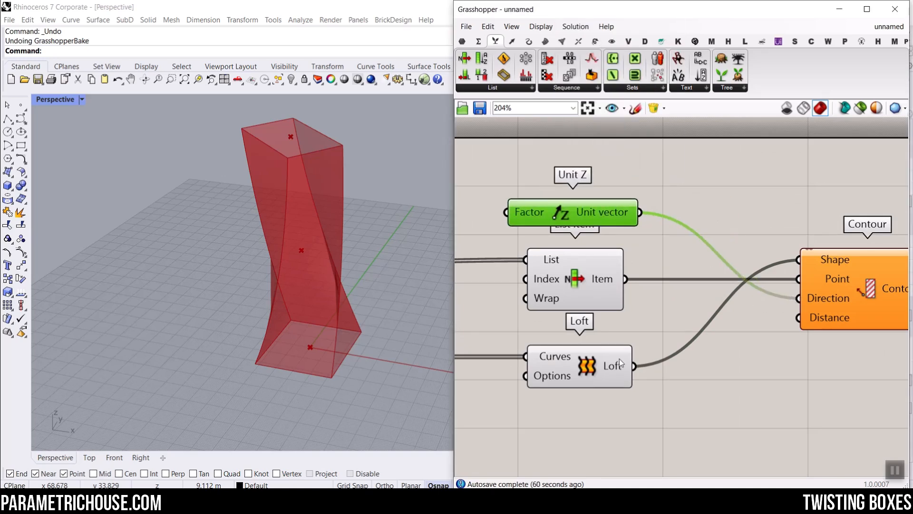
Add a number slider of 2.25 below the Loft and connect it to the Contour's Distance input
{"action": "right_click_drag", "start_coordinate": [567, 403], "coordinate": [597, 381]}
{"action": "double_click", "coordinate": [578, 398]}
{"action": "type", "text": "2.25"}
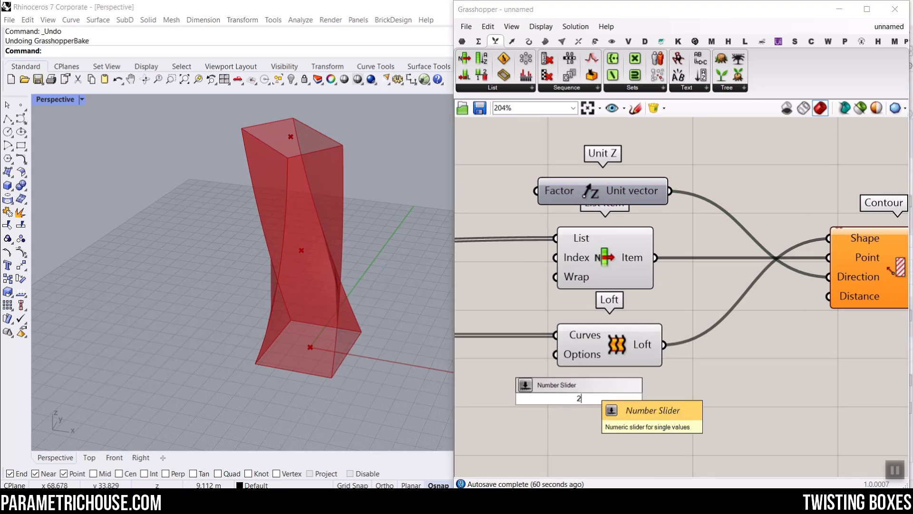
{"action": "key", "text": "Return"}
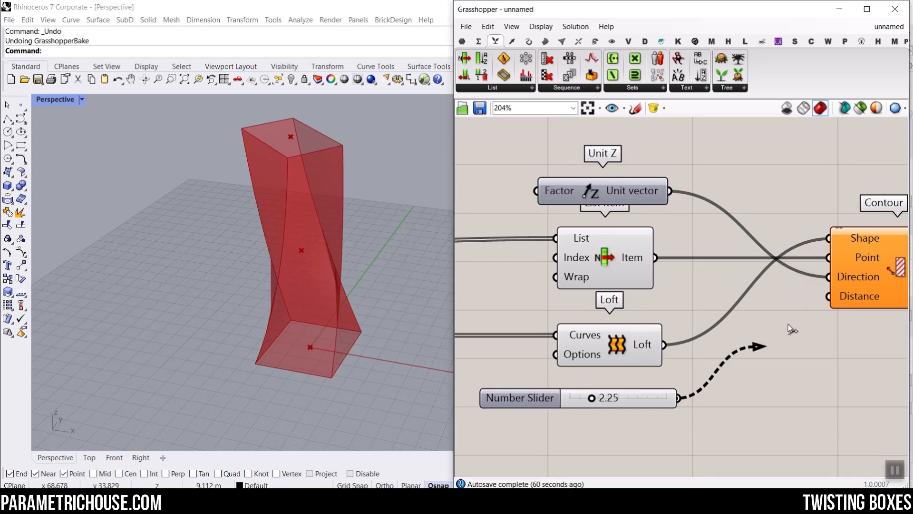
{"action": "left_click_drag", "start_coordinate": [788, 324], "coordinate": [824, 303]}
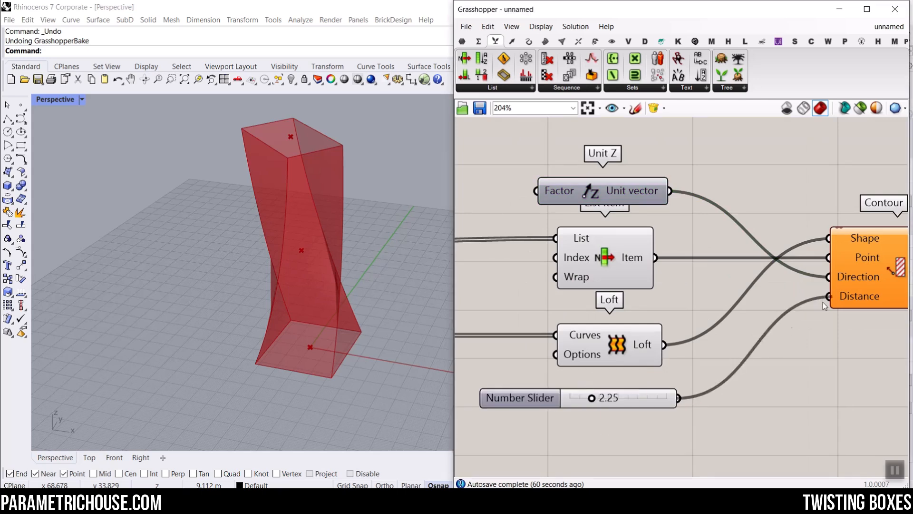
Set the contour distance slider to 5.00 and examine the contour lines near the tower's base
{"action": "double_click", "coordinate": [629, 408]}
{"action": "type", "text": "5"}
{"action": "key", "text": "Return"}
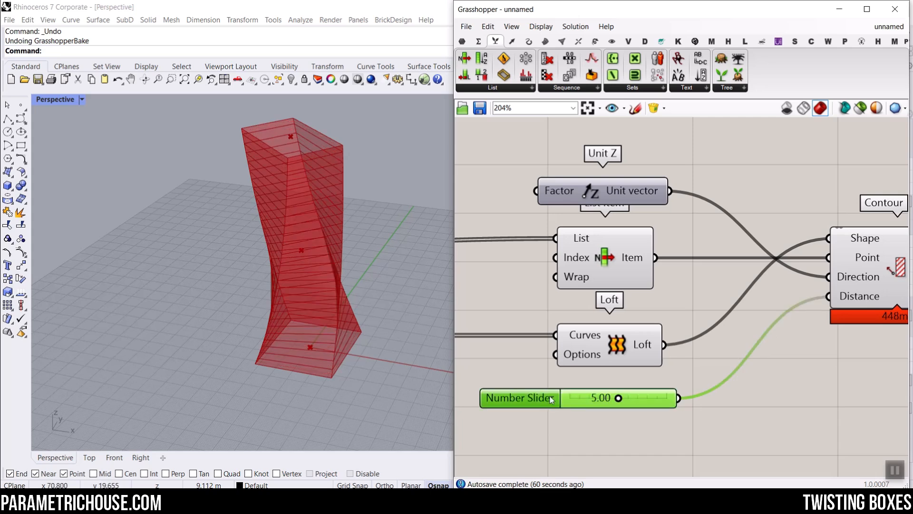
{"action": "right_click_drag", "start_coordinate": [308, 317], "coordinate": [321, 281]}
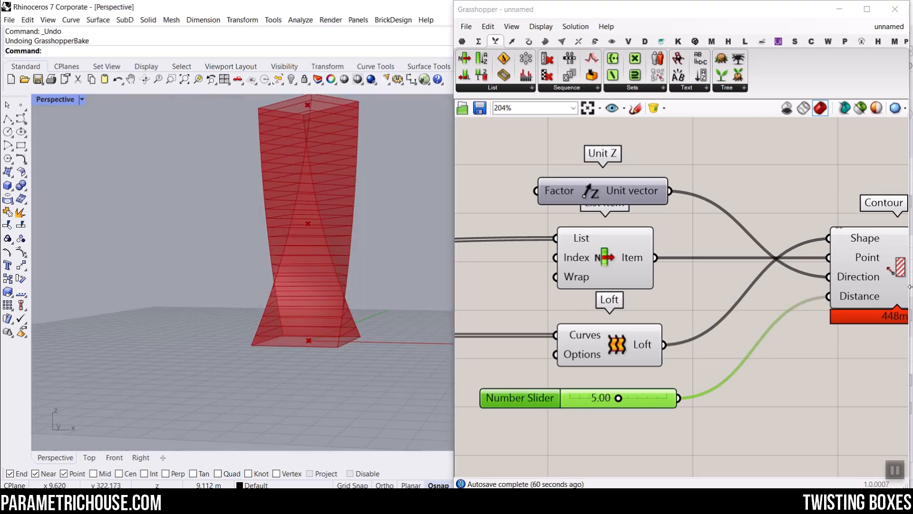
{"action": "left_click", "coordinate": [872, 257]}
{"action": "scroll", "coordinate": [306, 297], "scroll_direction": "up", "scroll_amount": 6}
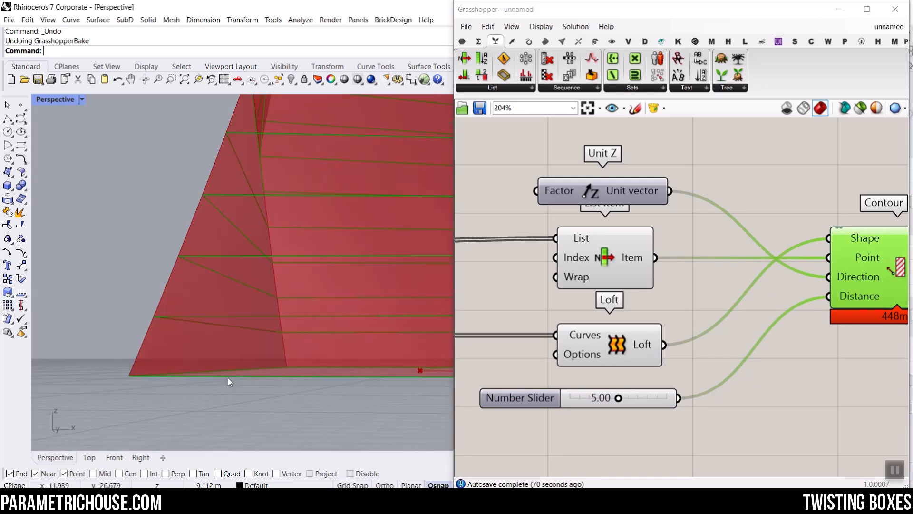
{"action": "scroll", "coordinate": [231, 339], "scroll_direction": "down", "scroll_amount": 4}
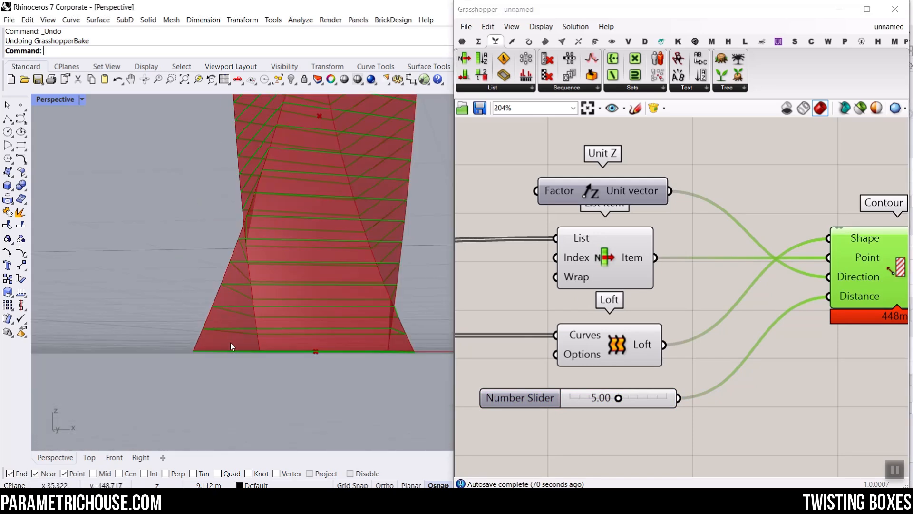
{"action": "scroll", "coordinate": [221, 340], "scroll_direction": "up", "scroll_amount": 4}
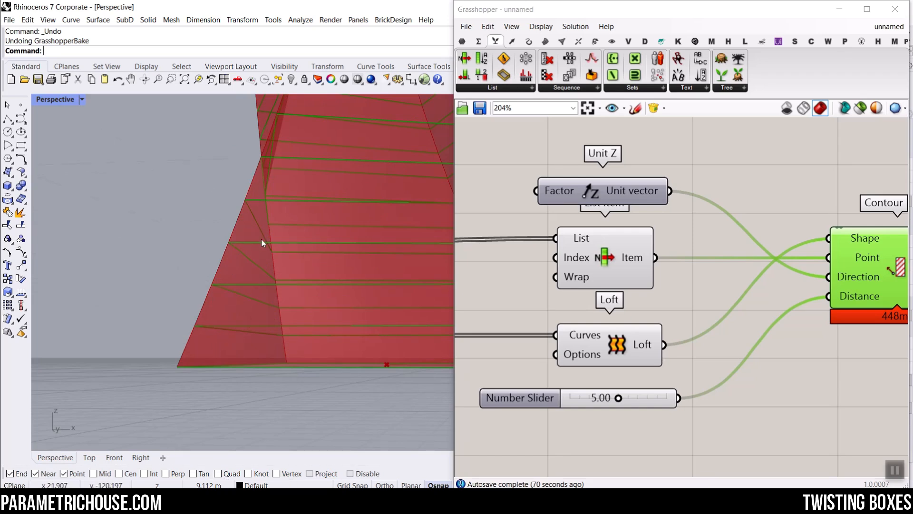
{"action": "scroll", "coordinate": [263, 239], "scroll_direction": "down", "scroll_amount": 5}
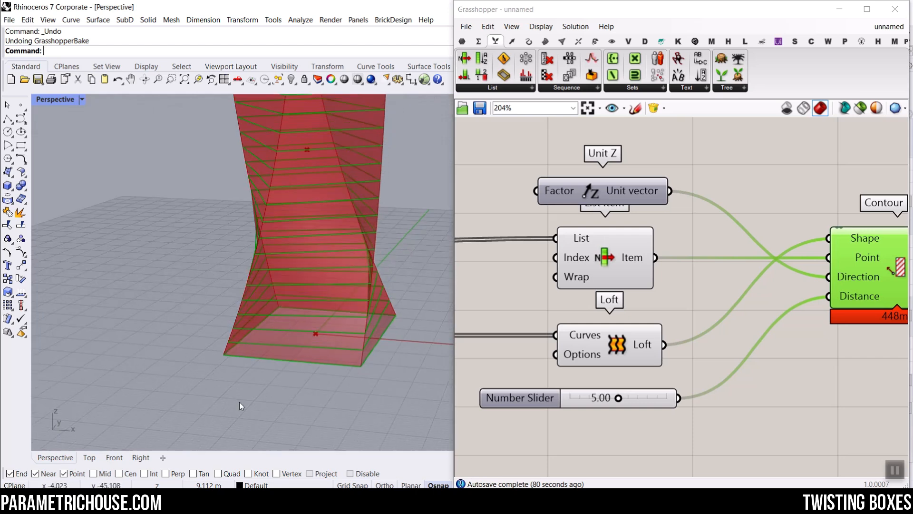
Change the Rhino document's model units to Centimeters
{"action": "left_click", "coordinate": [239, 484]}
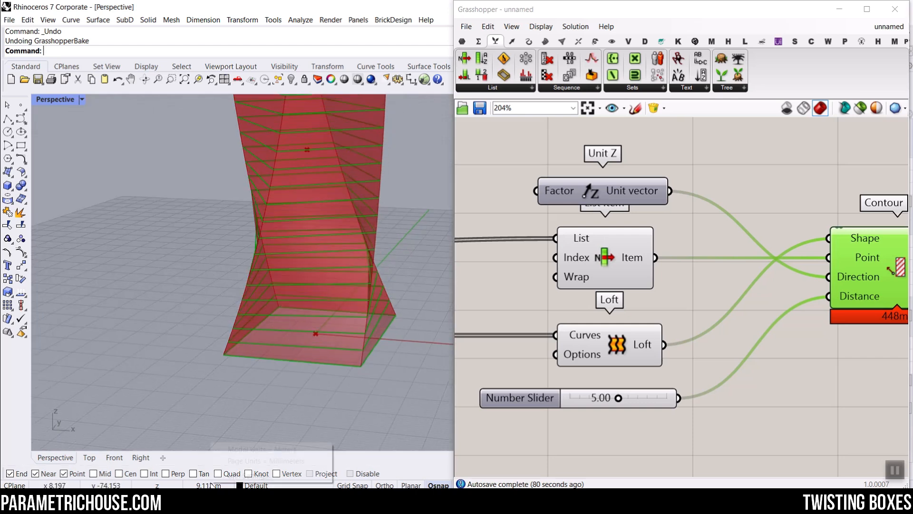
{"action": "left_click", "coordinate": [247, 476]}
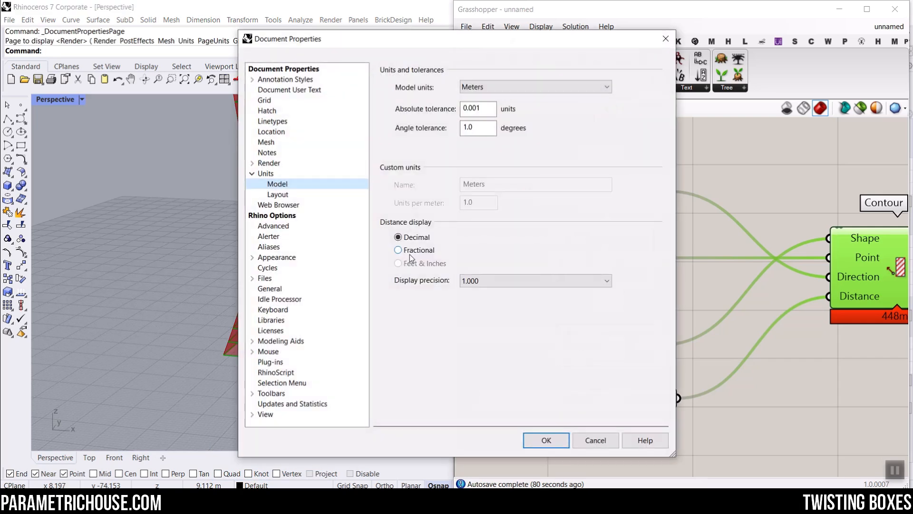
{"action": "left_click", "coordinate": [484, 86]}
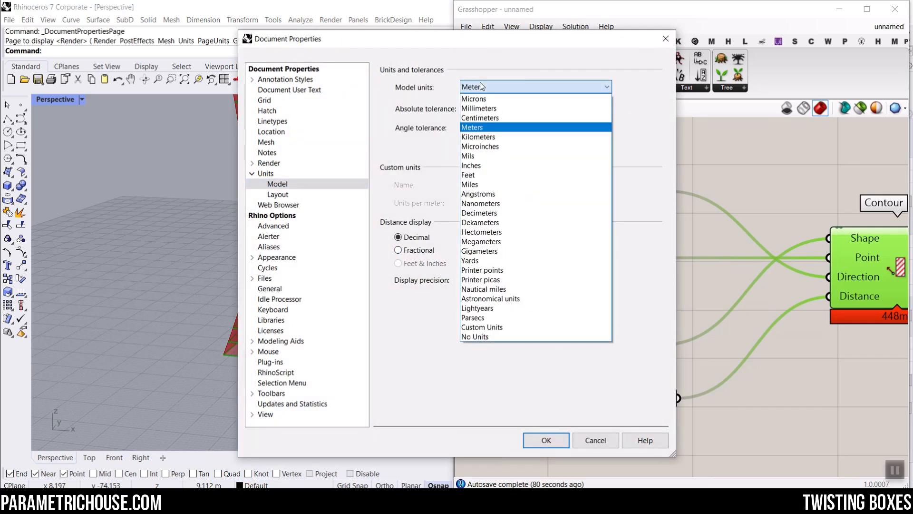
{"action": "left_click", "coordinate": [490, 122]}
{"action": "left_click", "coordinate": [547, 440]}
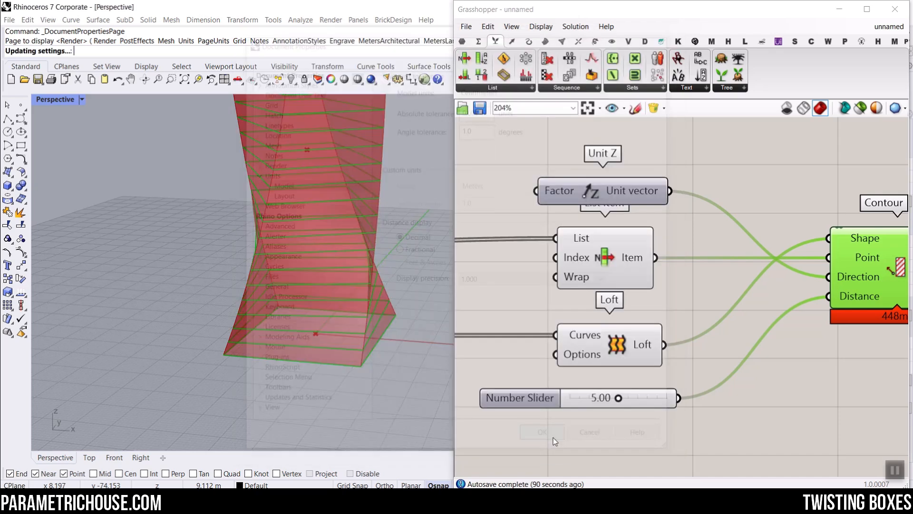
{"action": "left_click", "coordinate": [466, 277]}
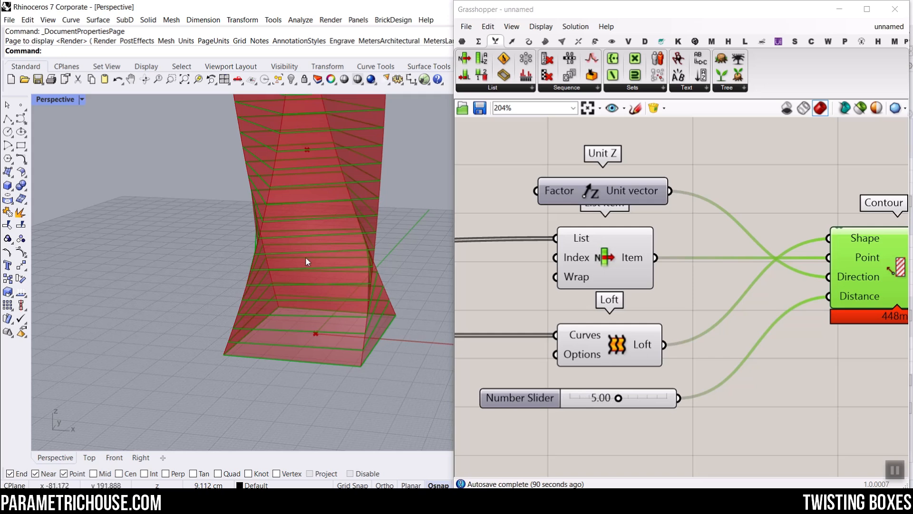
Set the second value of the gene pool driving the rectangles' X size to 30.84
{"action": "scroll", "coordinate": [341, 327], "scroll_direction": "down", "scroll_amount": 2}
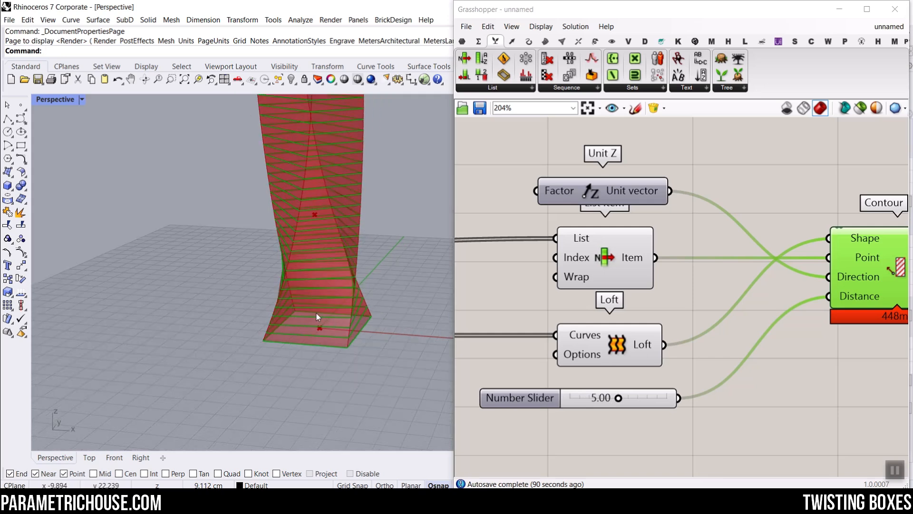
{"action": "scroll", "coordinate": [316, 313], "scroll_direction": "up", "scroll_amount": 3}
{"action": "scroll", "coordinate": [304, 293], "scroll_direction": "down", "scroll_amount": 3}
{"action": "scroll", "coordinate": [304, 243], "scroll_direction": "up", "scroll_amount": 2}
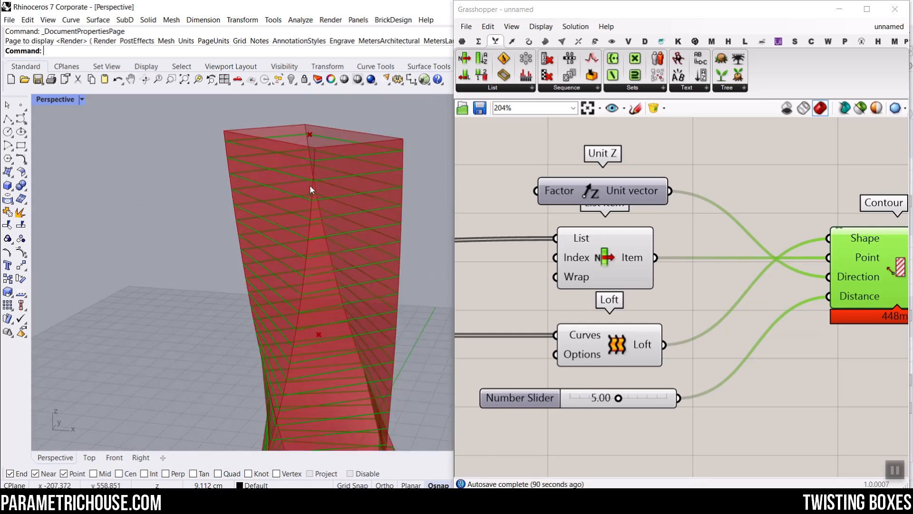
{"action": "scroll", "coordinate": [646, 267], "scroll_direction": "down", "scroll_amount": 2}
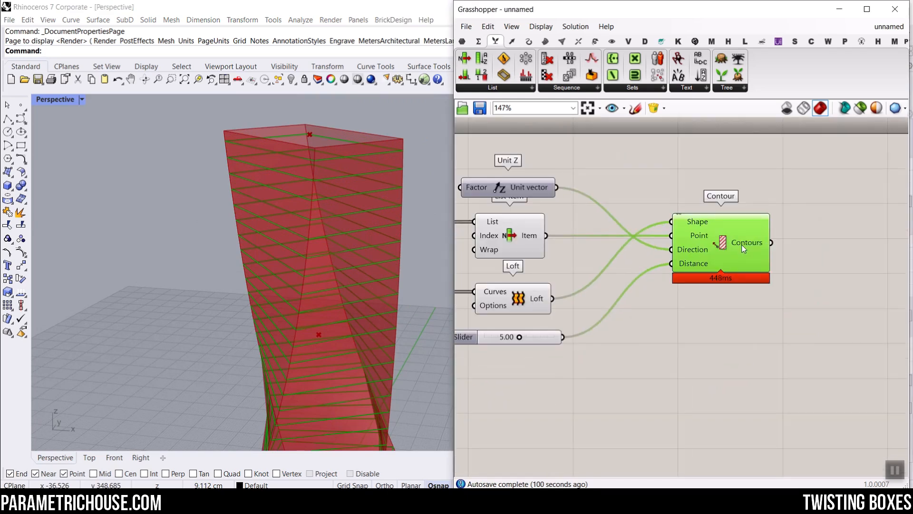
{"action": "right_click_drag", "start_coordinate": [581, 290], "coordinate": [830, 263]}
{"action": "scroll", "coordinate": [830, 264], "scroll_direction": "down", "scroll_amount": 5}
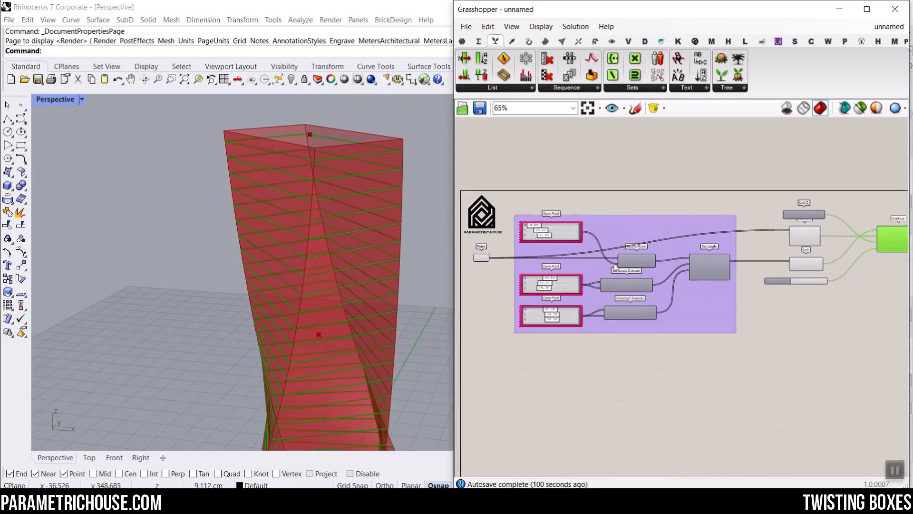
{"action": "scroll", "coordinate": [539, 263], "scroll_direction": "up", "scroll_amount": 5}
{"action": "scroll", "coordinate": [540, 312], "scroll_direction": "up", "scroll_amount": 3}
{"action": "left_click_drag", "start_coordinate": [573, 317], "coordinate": [552, 312]}
{"action": "scroll", "coordinate": [719, 292], "scroll_direction": "down", "scroll_amount": 6}
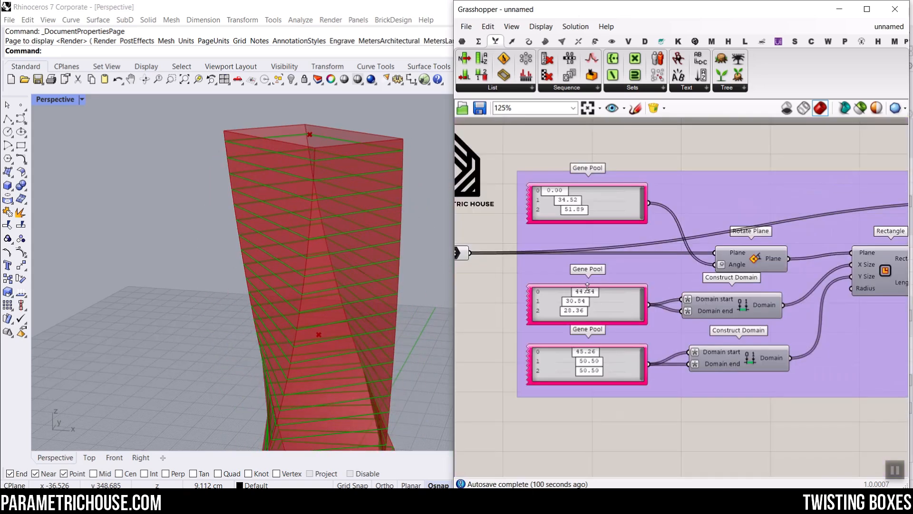
Delete the Contour, List Item and Unit Z components, keeping the Loft and the number slider
{"action": "scroll", "coordinate": [779, 246], "scroll_direction": "up", "scroll_amount": 3}
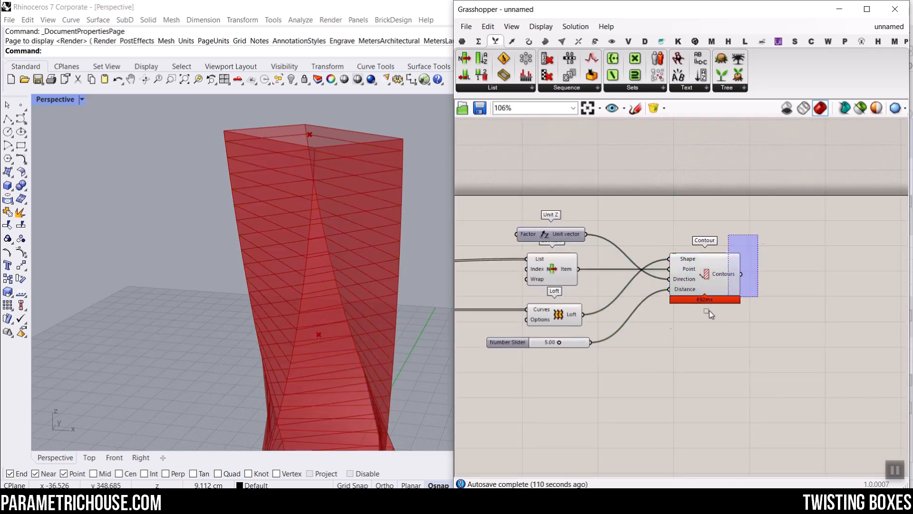
{"action": "scroll", "coordinate": [719, 271], "scroll_direction": "up", "scroll_amount": 5}
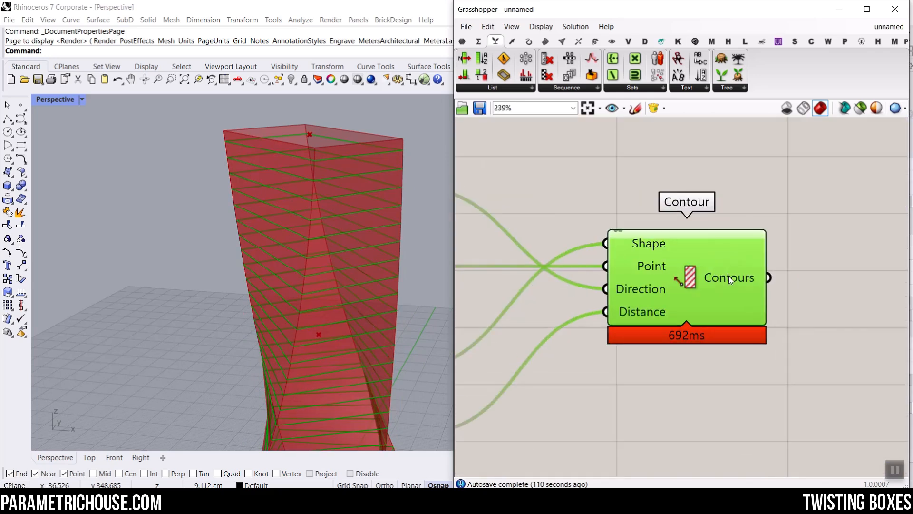
{"action": "mouse_move", "coordinate": [724, 274]}
{"action": "key", "text": "Delete"}
{"action": "scroll", "coordinate": [761, 276], "scroll_direction": "down", "scroll_amount": 4}
{"action": "left_click_drag", "start_coordinate": [759, 206], "coordinate": [598, 276]}
{"action": "key", "text": "Delete"}
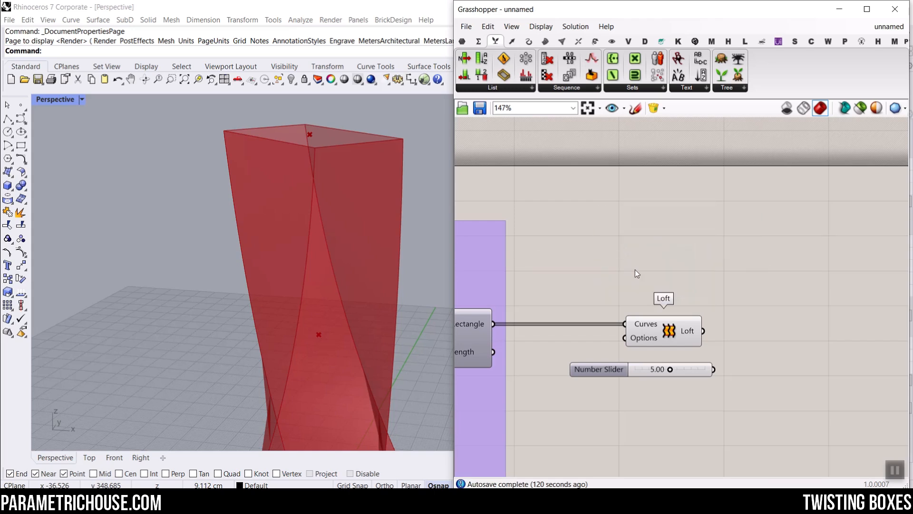
Bake the lofted tower into the Rhino document with the default attributes
{"action": "left_click", "coordinate": [690, 335]}
{"action": "scroll", "coordinate": [273, 298], "scroll_direction": "down", "scroll_amount": 5}
{"action": "scroll", "coordinate": [272, 299], "scroll_direction": "up", "scroll_amount": 5}
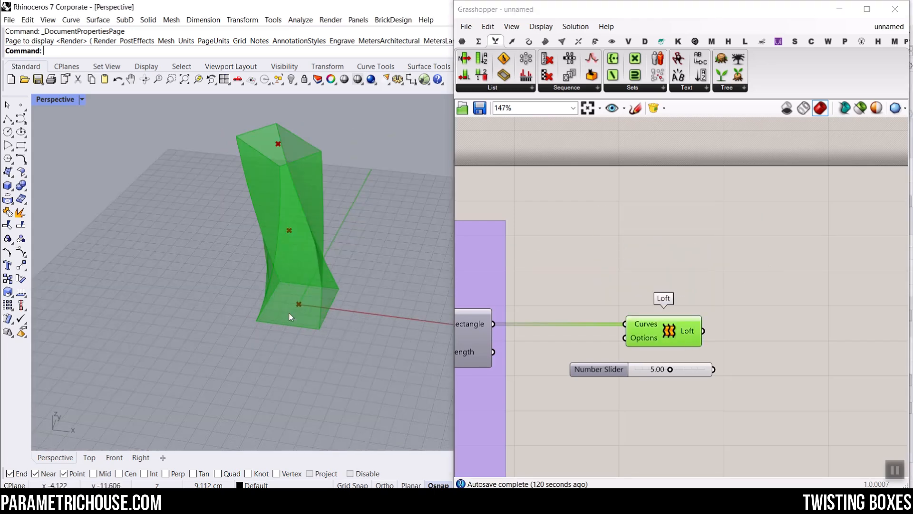
{"action": "right_click", "coordinate": [694, 337]}
{"action": "left_click", "coordinate": [720, 356]}
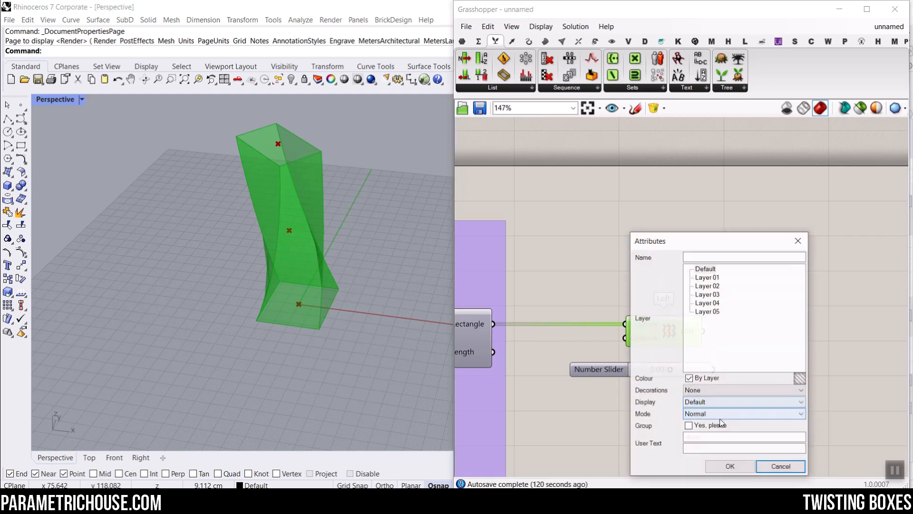
{"action": "left_click", "coordinate": [729, 466]}
{"action": "scroll", "coordinate": [295, 188], "scroll_direction": "up", "scroll_amount": 6}
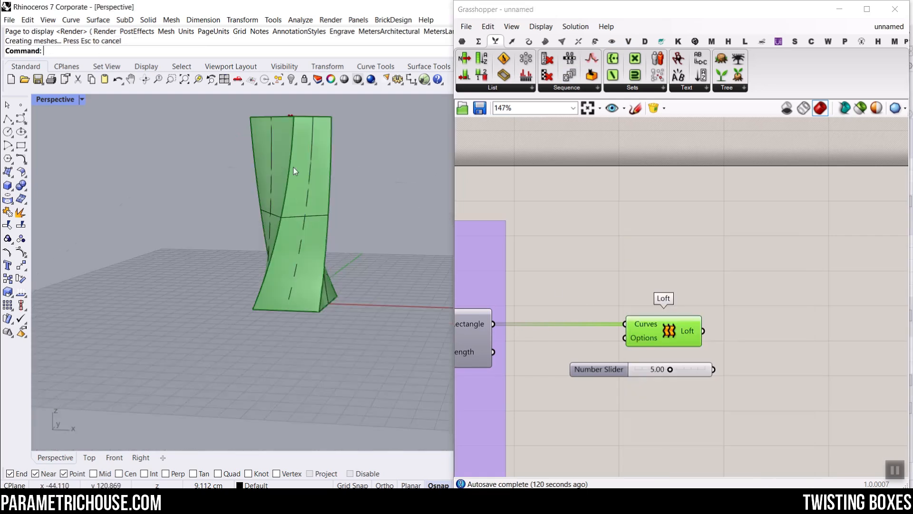
{"action": "right_click_drag", "start_coordinate": [295, 184], "coordinate": [271, 221]}
{"action": "scroll", "coordinate": [249, 236], "scroll_direction": "down", "scroll_amount": 5}
Explode the baked tower polysurface and move its four faces outward, away from one another
{"action": "left_click", "coordinate": [315, 244]}
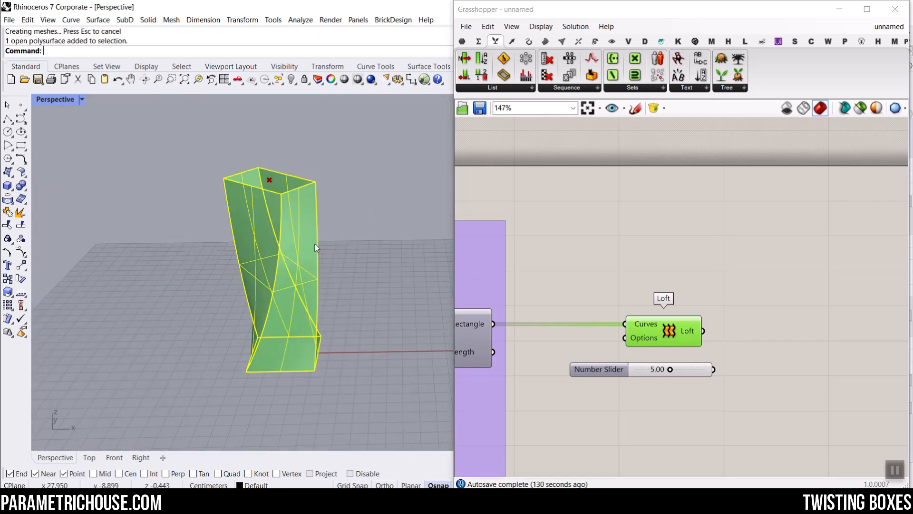
{"action": "left_click", "coordinate": [21, 212]}
{"action": "left_click_drag", "start_coordinate": [256, 239], "coordinate": [207, 247]}
{"action": "left_click_drag", "start_coordinate": [315, 250], "coordinate": [352, 256]}
{"action": "left_click_drag", "start_coordinate": [299, 202], "coordinate": [325, 193]}
{"action": "left_click_drag", "start_coordinate": [248, 207], "coordinate": [240, 189]}
{"action": "left_click", "coordinate": [204, 151]}
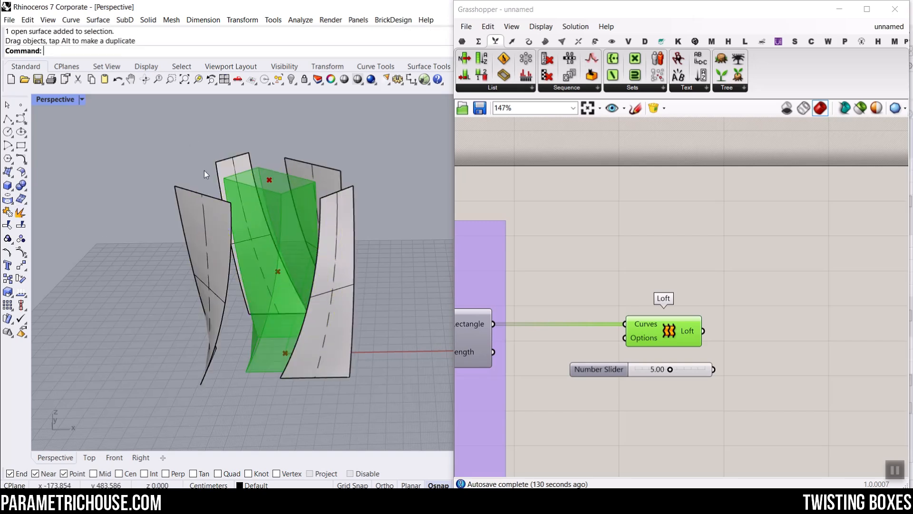
Undo the face moves, the explode and the bake of the tower
{"action": "scroll", "coordinate": [230, 292], "scroll_direction": "up", "scroll_amount": 5}
{"action": "mouse_move", "coordinate": [178, 297]}
{"action": "left_mouse_down"}
{"action": "mouse_move", "coordinate": [261, 319]}
{"action": "mouse_move", "coordinate": [242, 331]}
{"action": "left_mouse_up"}
{"action": "left_click_drag", "start_coordinate": [171, 243], "coordinate": [272, 265]}
{"action": "key", "text": "Escape"}
{"action": "scroll", "coordinate": [198, 308], "scroll_direction": "down", "scroll_amount": 5}
{"action": "key", "text": "ctrl+z"}
{"action": "key", "text": "ctrl+z"}
{"action": "key", "text": "ctrl+z"}
{"action": "key", "text": "ctrl+z"}
{"action": "key", "text": "ctrl+z"}
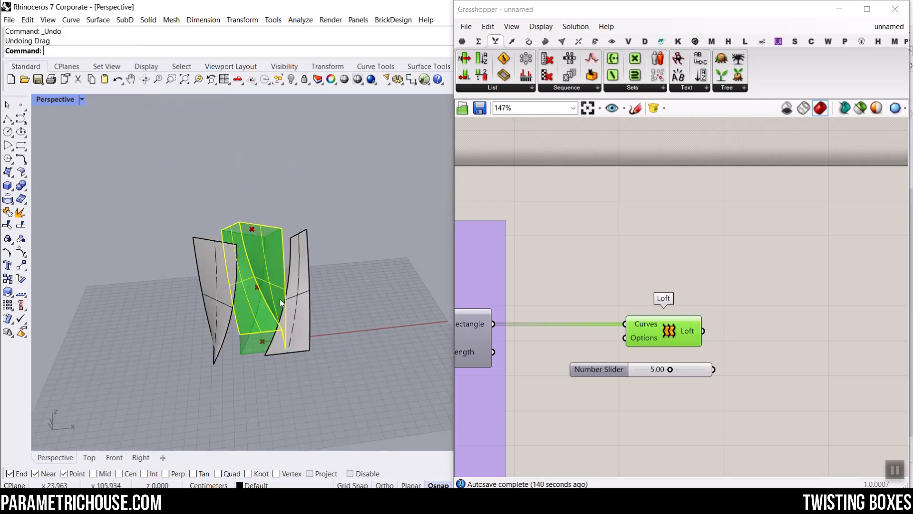
{"action": "key", "text": "ctrl+z"}
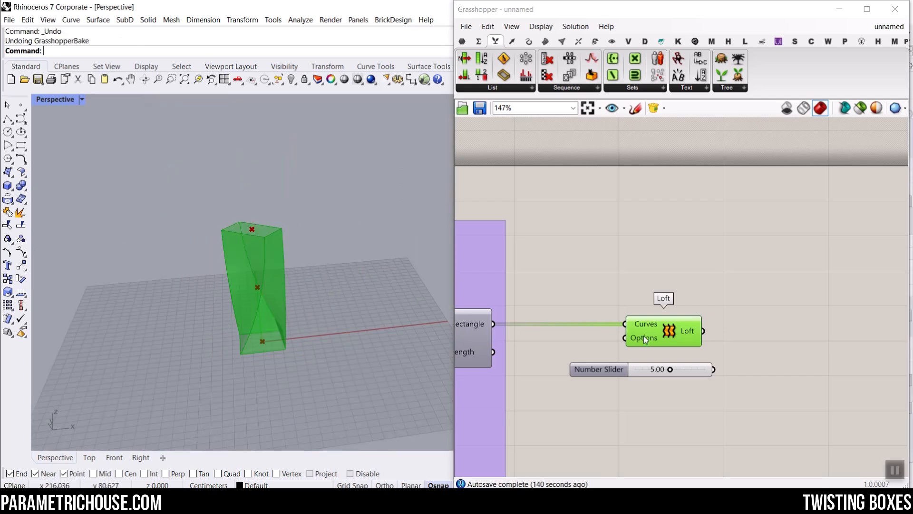
Place a Deconstruct Brep component beside the Loft and connect the Loft output to its Brep input
{"action": "right_click_drag", "start_coordinate": [664, 286], "coordinate": [770, 286]}
{"action": "scroll", "coordinate": [769, 285], "scroll_direction": "down", "scroll_amount": 4}
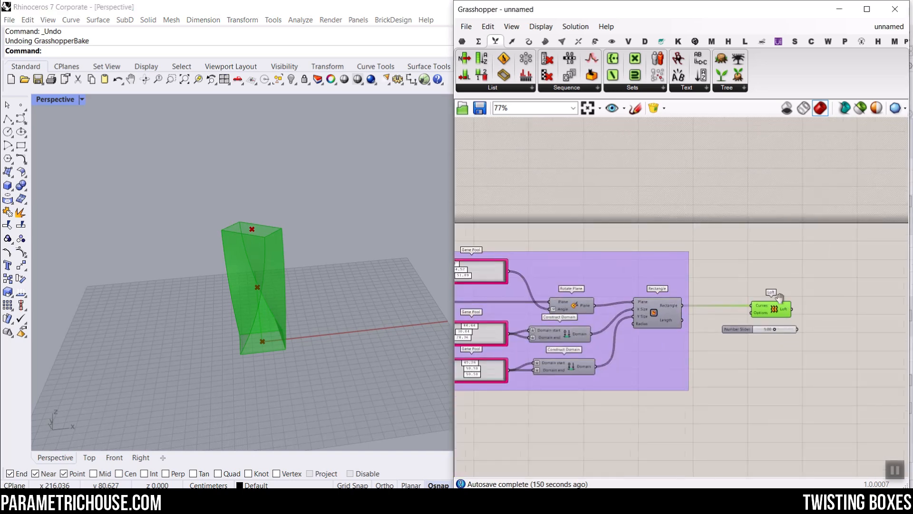
{"action": "right_click_drag", "start_coordinate": [830, 330], "coordinate": [743, 333]}
{"action": "scroll", "coordinate": [743, 333], "scroll_direction": "up", "scroll_amount": 5}
{"action": "scroll", "coordinate": [743, 335], "scroll_direction": "up", "scroll_amount": 3}
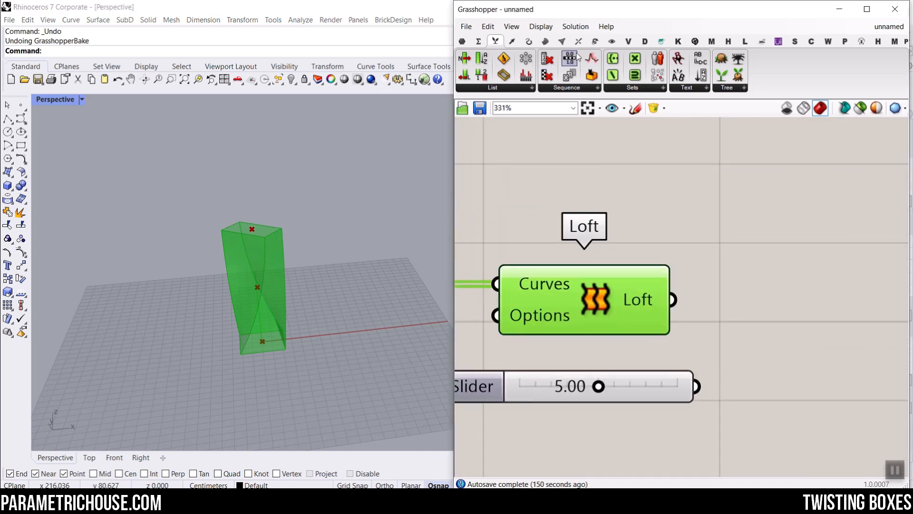
{"action": "left_click", "coordinate": [529, 41]}
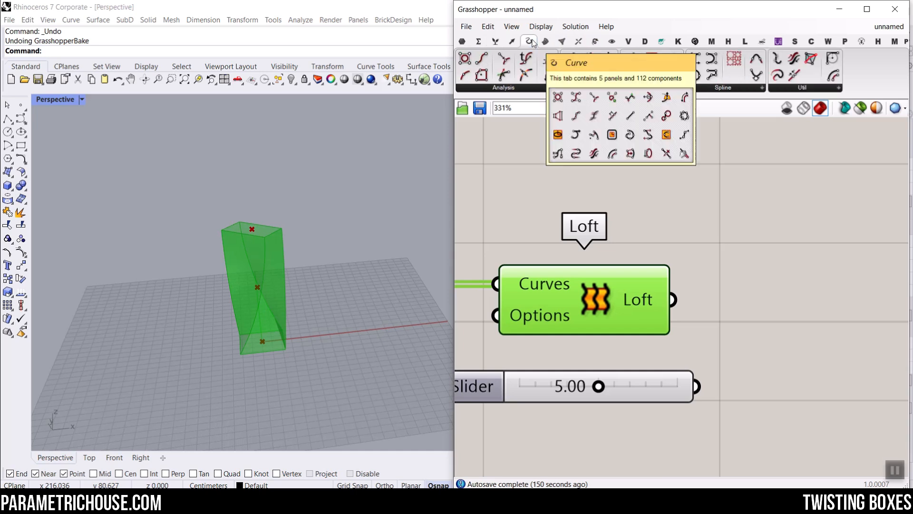
{"action": "left_click", "coordinate": [548, 43]}
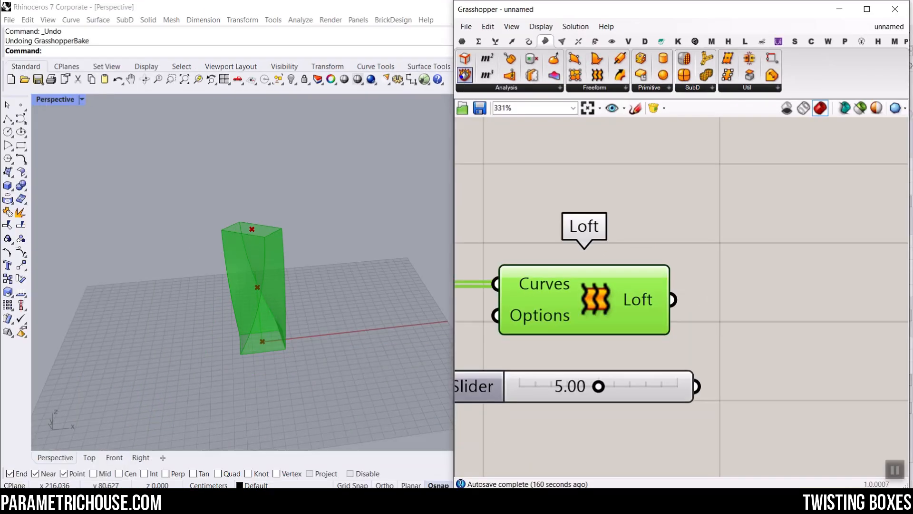
{"action": "left_click_drag", "start_coordinate": [460, 79], "coordinate": [18, 217]}
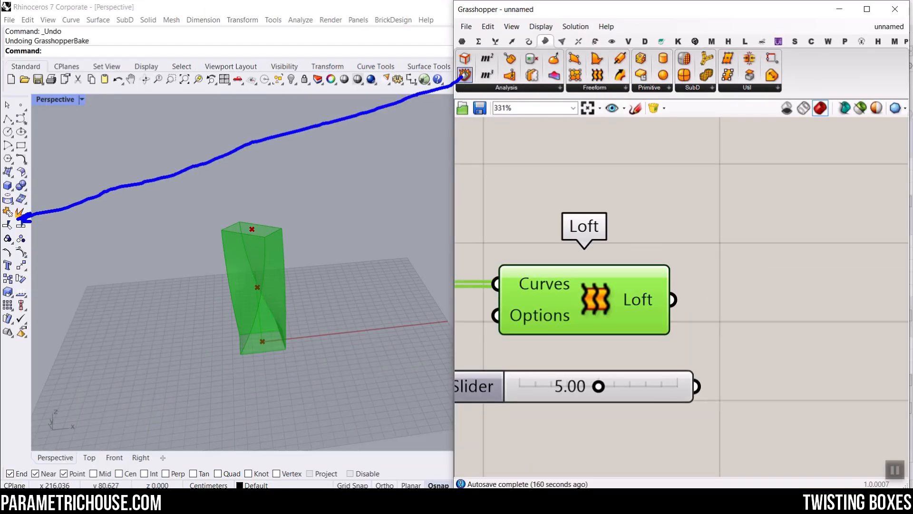
{"action": "key", "text": "Escape"}
{"action": "left_click", "coordinate": [781, 190]}
{"action": "left_click", "coordinate": [464, 76]}
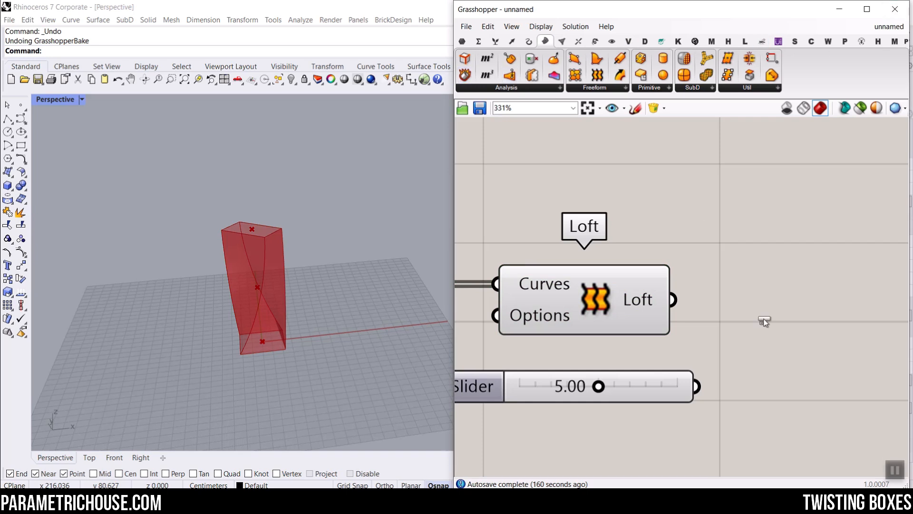
{"action": "left_click", "coordinate": [817, 343]}
{"action": "right_click_drag", "start_coordinate": [817, 343], "coordinate": [767, 290]}
{"action": "left_click_drag", "start_coordinate": [621, 246], "coordinate": [678, 289]}
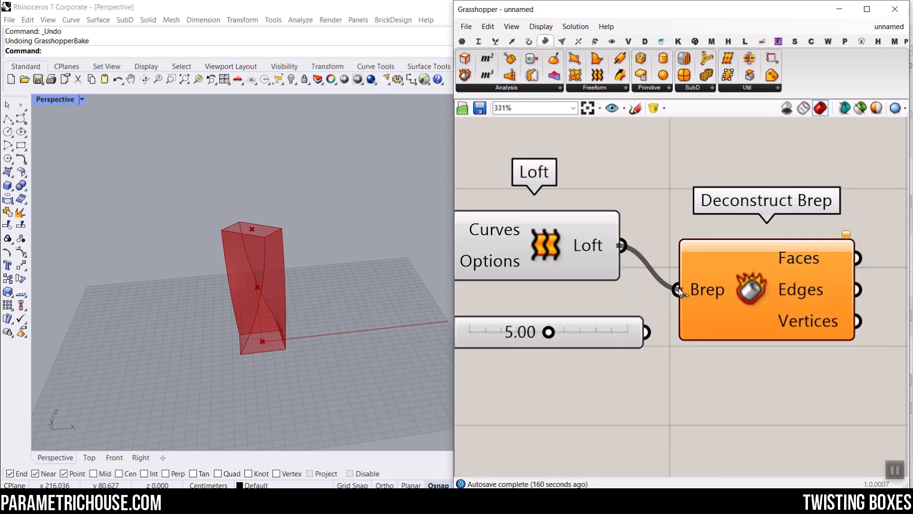
{"action": "scroll", "coordinate": [679, 288], "scroll_direction": "down", "scroll_amount": 3}
{"action": "left_click_drag", "start_coordinate": [604, 290], "coordinate": [623, 272]}
Turn off the Loft component's preview and inspect the Faces output of Deconstruct Brep
{"action": "right_click", "coordinate": [464, 252]}
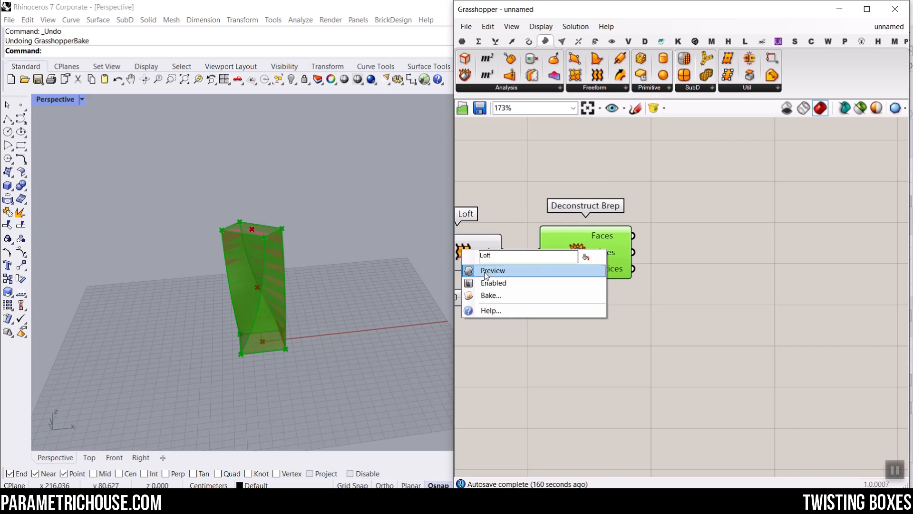
{"action": "left_click", "coordinate": [485, 275]}
{"action": "left_click", "coordinate": [709, 332]}
{"action": "scroll", "coordinate": [669, 235], "scroll_direction": "up", "scroll_amount": 4}
{"action": "right_click_drag", "start_coordinate": [669, 235], "coordinate": [720, 225]}
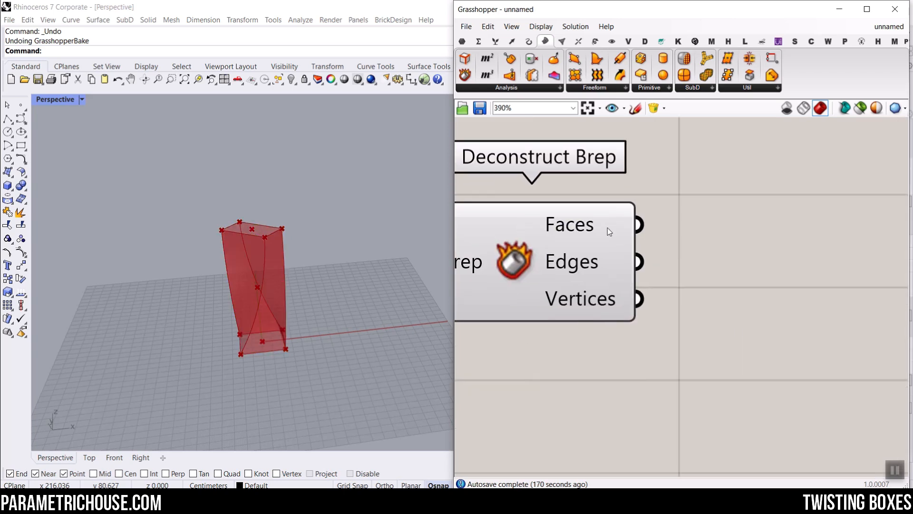
{"action": "left_click", "coordinate": [576, 225]}
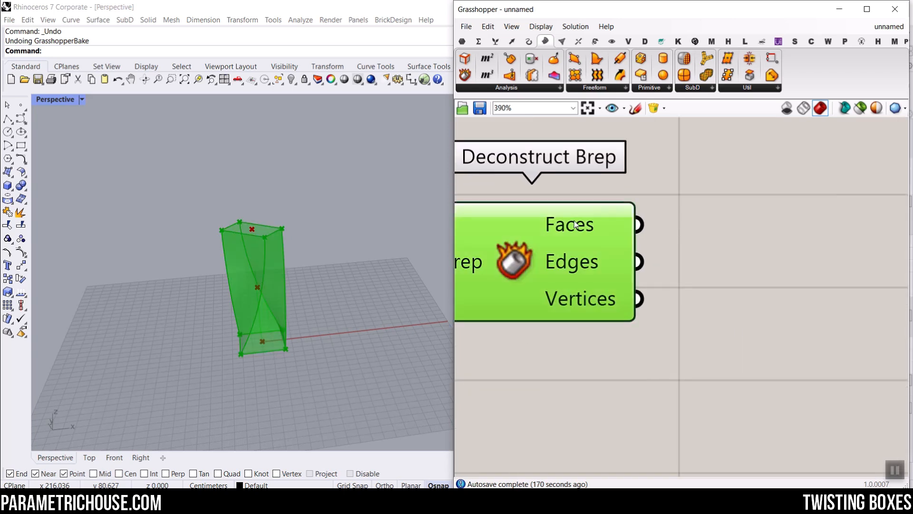
{"action": "mouse_move", "coordinate": [578, 230]}
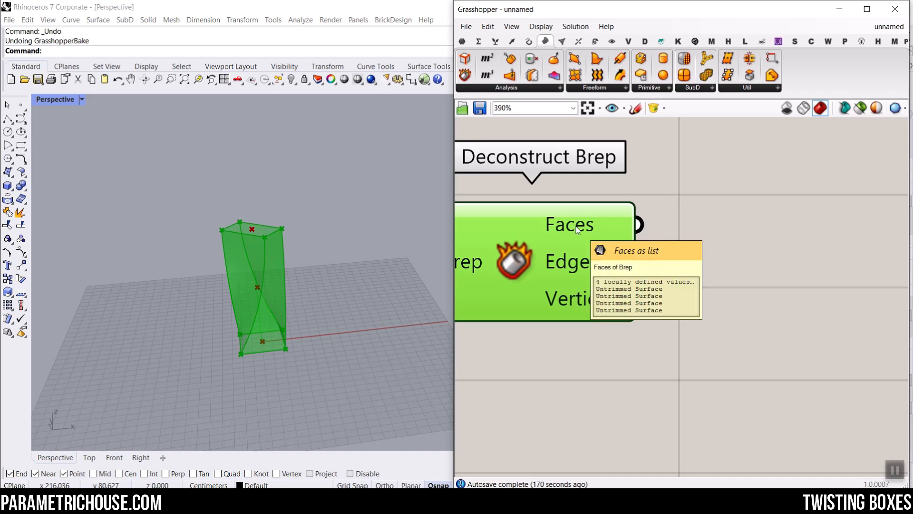
{"action": "scroll", "coordinate": [285, 266], "scroll_direction": "up", "scroll_amount": 3}
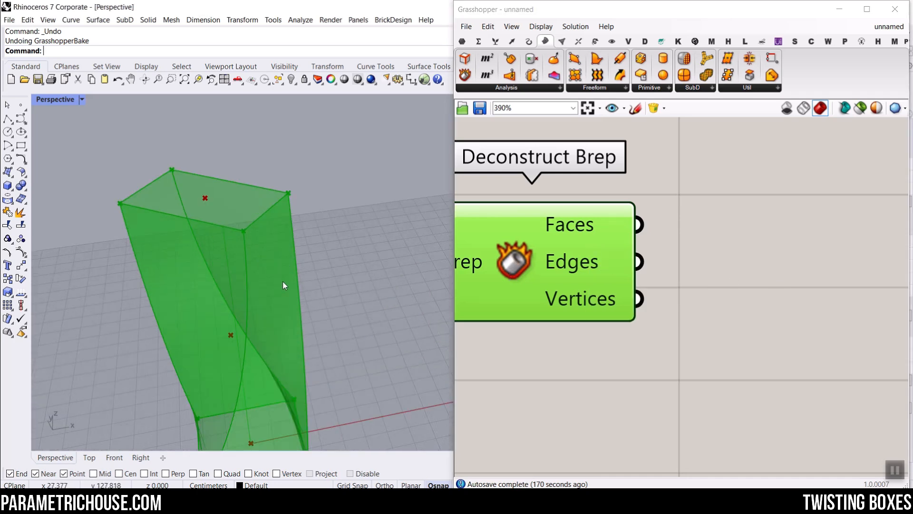
Place an Iso Curve component beside Deconstruct Brep and connect the Faces output to its Surface input
{"action": "left_click", "coordinate": [528, 41]}
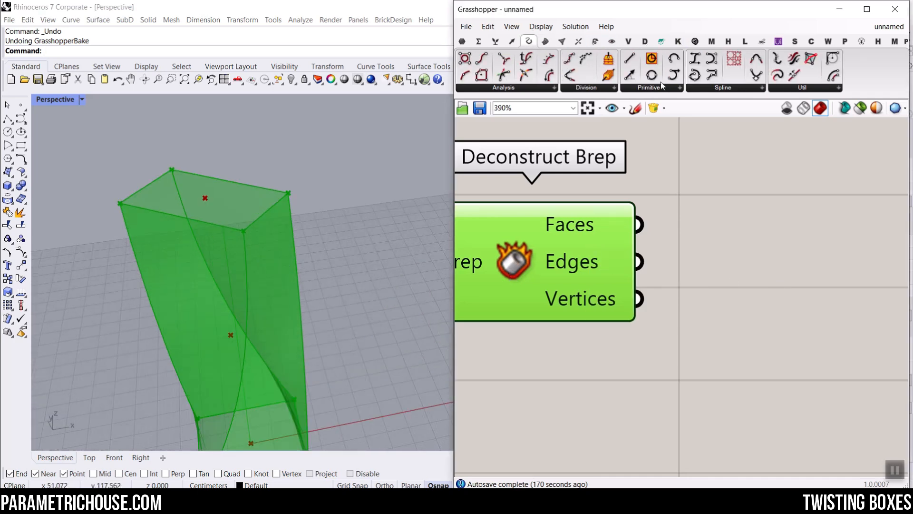
{"action": "left_click", "coordinate": [757, 88]}
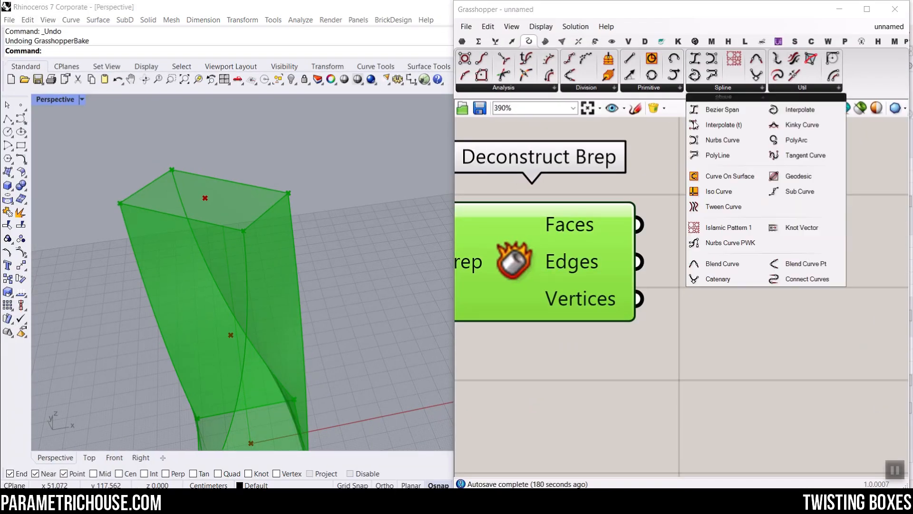
{"action": "left_click", "coordinate": [726, 191]}
{"action": "left_click", "coordinate": [728, 270]}
{"action": "scroll", "coordinate": [727, 271], "scroll_direction": "down", "scroll_amount": 3}
{"action": "right_click_drag", "start_coordinate": [728, 270], "coordinate": [681, 231]}
{"action": "left_click_drag", "start_coordinate": [689, 244], "coordinate": [755, 275]}
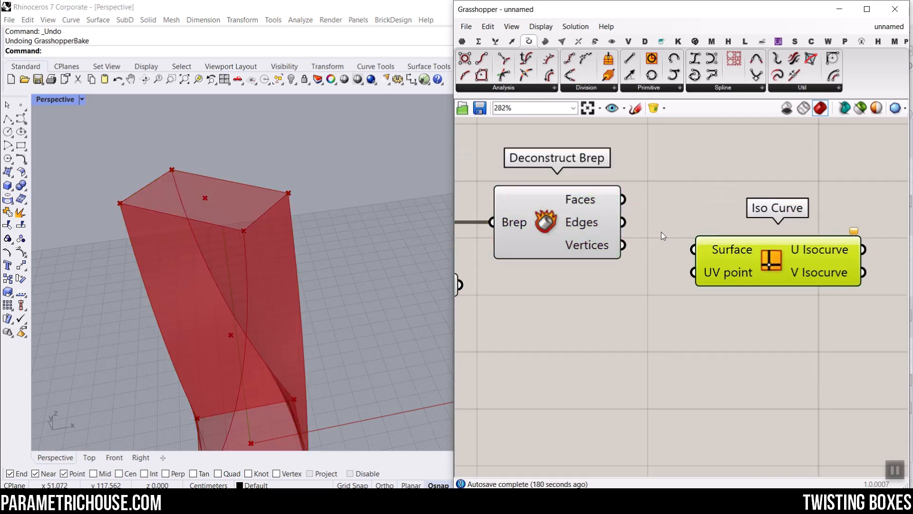
{"action": "scroll", "coordinate": [661, 232], "scroll_direction": "up", "scroll_amount": 3}
{"action": "left_click_drag", "start_coordinate": [582, 178], "coordinate": [713, 258]}
Reparameterize the Iso Curve's Surface input and move the component further away from Deconstruct Brep
{"action": "right_click_drag", "start_coordinate": [756, 259], "coordinate": [676, 244]}
{"action": "right_click", "coordinate": [675, 244]}
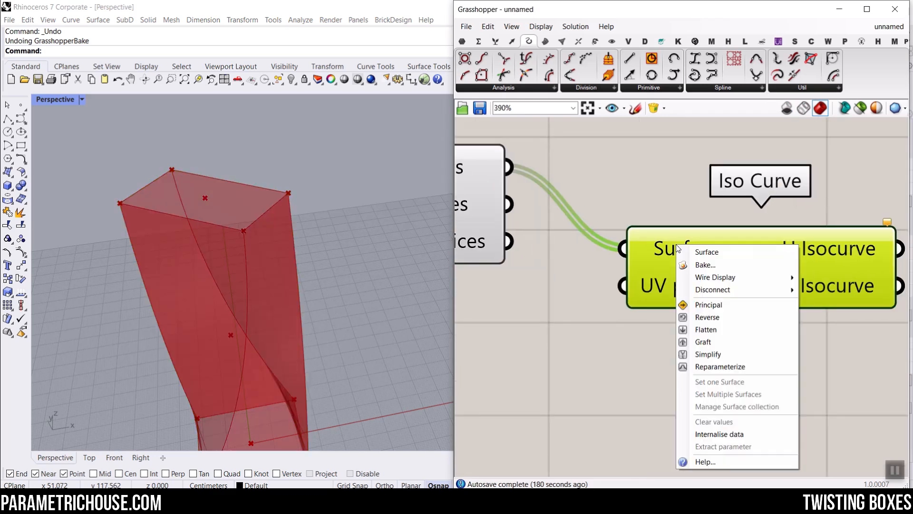
{"action": "left_click", "coordinate": [695, 366]}
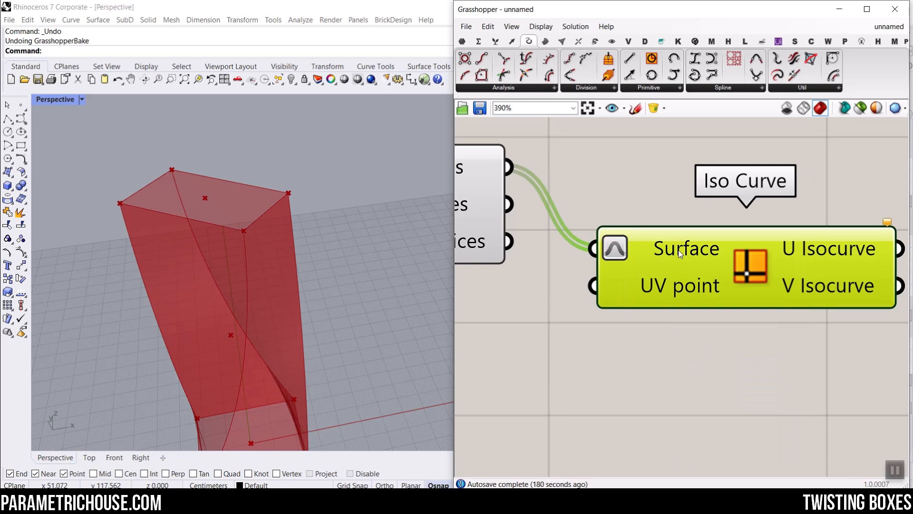
{"action": "scroll", "coordinate": [295, 216], "scroll_direction": "down", "scroll_amount": 3}
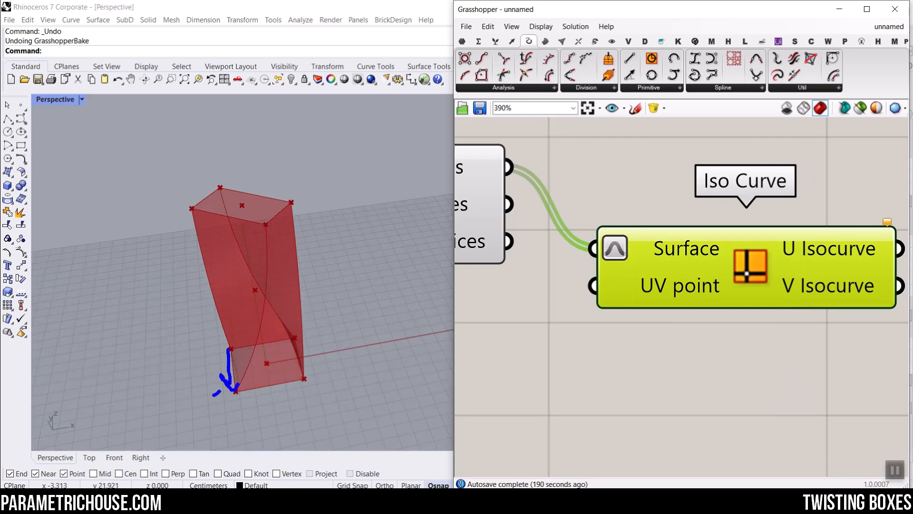
{"action": "mouse_move", "coordinate": [229, 342]}
{"action": "left_mouse_down"}
{"action": "mouse_move", "coordinate": [196, 209]}
{"action": "mouse_move", "coordinate": [216, 223]}
{"action": "left_mouse_up"}
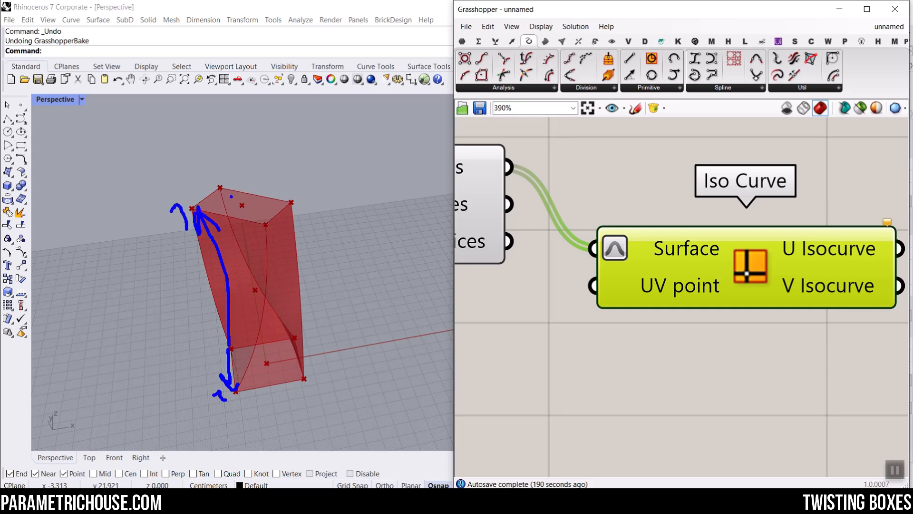
{"action": "key", "text": "Escape"}
{"action": "right_click_drag", "start_coordinate": [664, 283], "coordinate": [709, 272]}
{"action": "scroll", "coordinate": [708, 272], "scroll_direction": "down", "scroll_amount": 3}
{"action": "left_click_drag", "start_coordinate": [725, 271], "coordinate": [775, 243]}
{"action": "scroll", "coordinate": [762, 260], "scroll_direction": "down", "scroll_amount": 2}
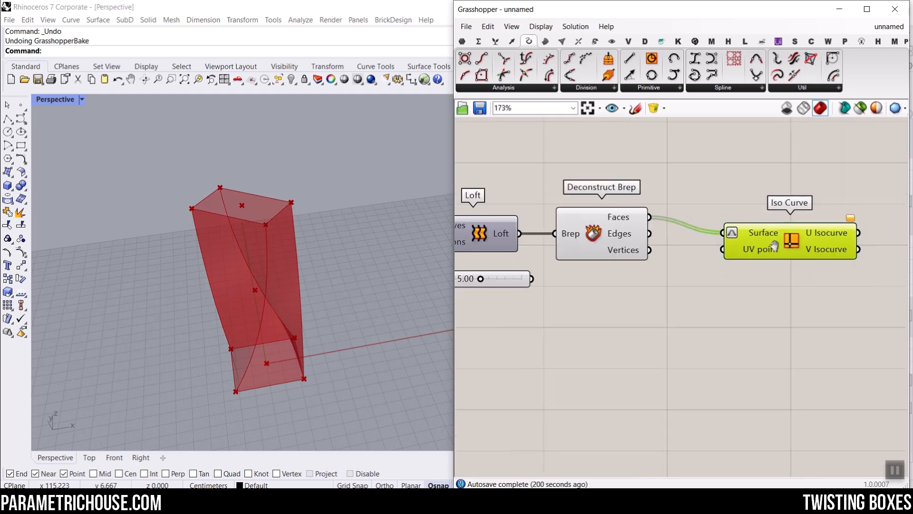
Place a Construct Point component below Deconstruct Brep and Iso Curve and connect its Point output to the UV point input
{"action": "scroll", "coordinate": [768, 276], "scroll_direction": "up", "scroll_amount": 4}
{"action": "right_click_drag", "start_coordinate": [265, 332], "coordinate": [255, 305]}
{"action": "scroll", "coordinate": [250, 291], "scroll_direction": "up", "scroll_amount": 3}
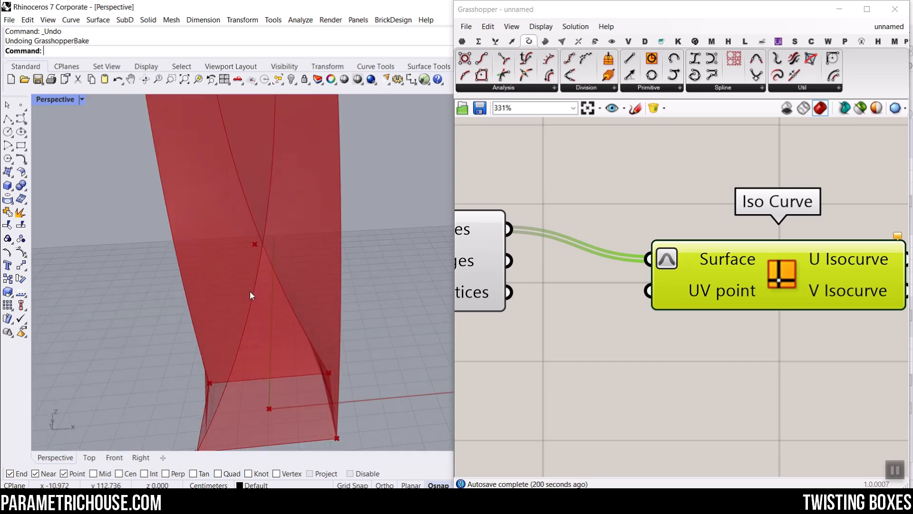
{"action": "scroll", "coordinate": [249, 291], "scroll_direction": "down", "scroll_amount": 4}
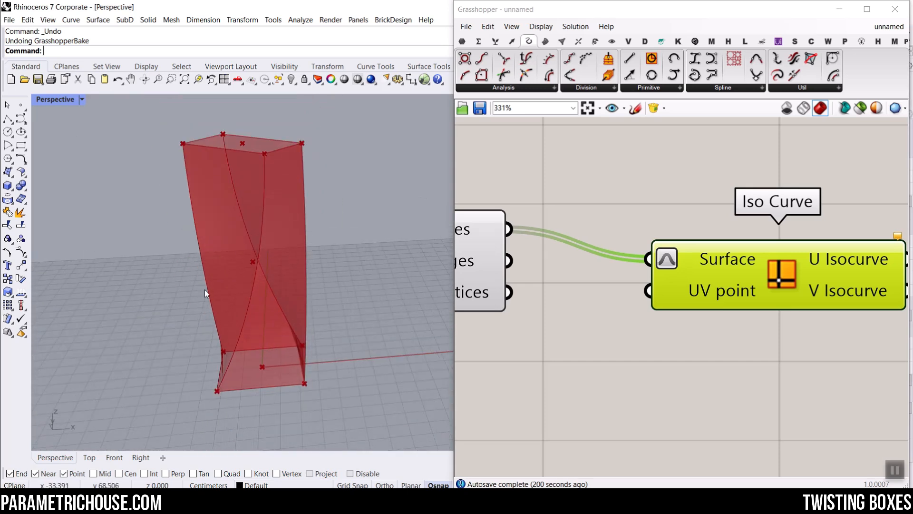
{"action": "left_click", "coordinate": [515, 47]}
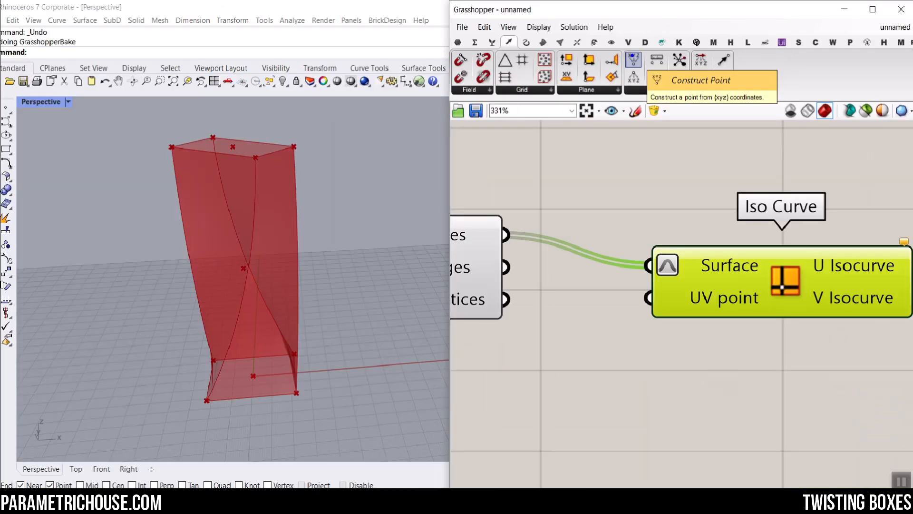
{"action": "left_click_drag", "start_coordinate": [633, 59], "coordinate": [773, 286]}
{"action": "scroll", "coordinate": [622, 366], "scroll_direction": "down", "scroll_amount": 5}
{"action": "scroll", "coordinate": [678, 372], "scroll_direction": "up", "scroll_amount": 4}
{"action": "right_click_drag", "start_coordinate": [583, 328], "coordinate": [624, 242]}
{"action": "left_click_drag", "start_coordinate": [597, 310], "coordinate": [711, 315]}
{"action": "scroll", "coordinate": [644, 314], "scroll_direction": "up", "scroll_amount": 3}
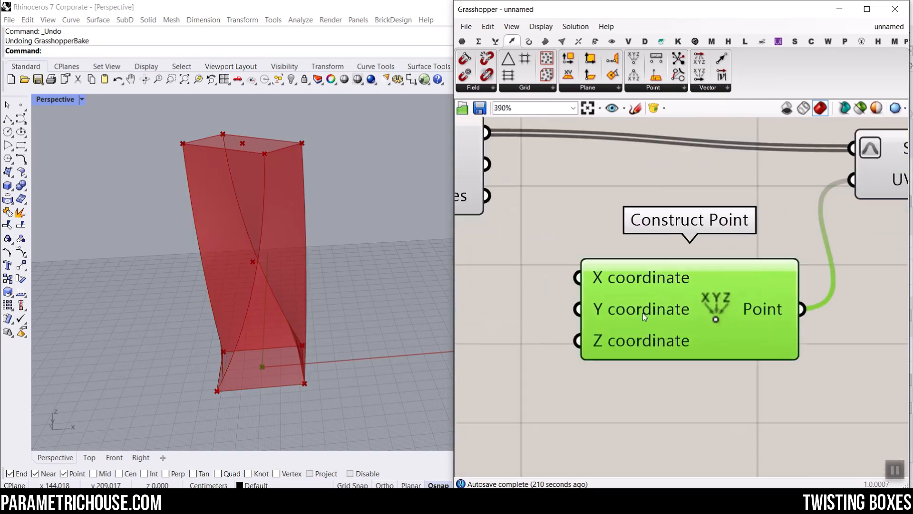
Rename the Construct Point's X coordinate input as U
{"action": "scroll", "coordinate": [621, 286], "scroll_direction": "down", "scroll_amount": 3}
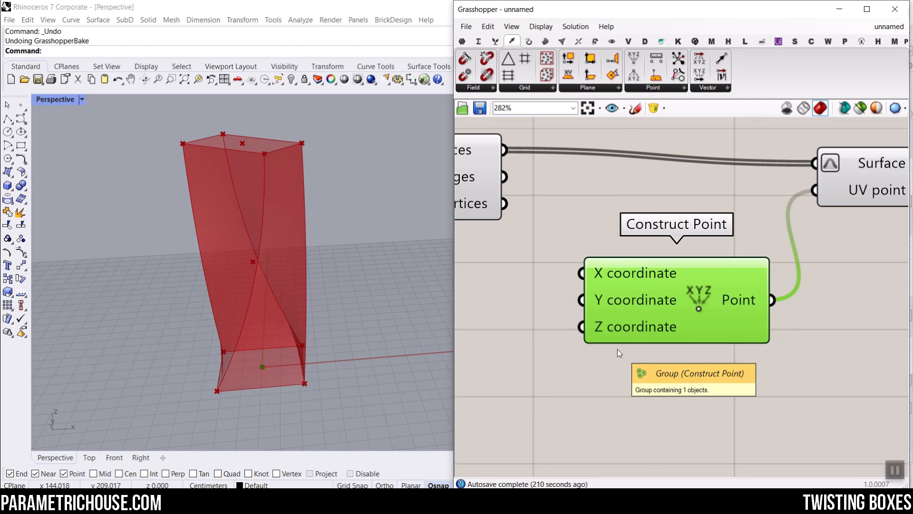
{"action": "scroll", "coordinate": [618, 352], "scroll_direction": "down", "scroll_amount": 5}
{"action": "scroll", "coordinate": [678, 291], "scroll_direction": "up", "scroll_amount": 2}
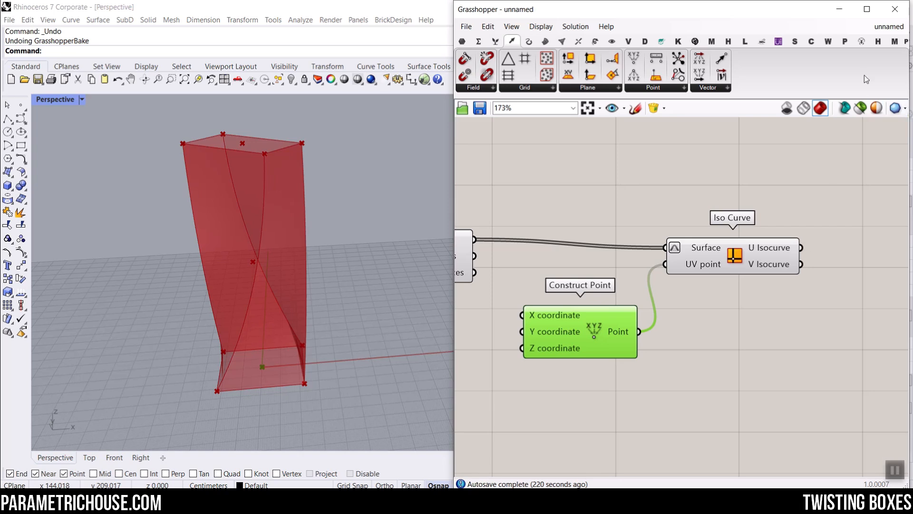
{"action": "left_click_drag", "start_coordinate": [852, 79], "coordinate": [869, 39]}
{"action": "right_click", "coordinate": [530, 319]}
{"action": "key", "text": "Escape"}
{"action": "scroll", "coordinate": [549, 324], "scroll_direction": "up", "scroll_amount": 5}
{"action": "right_click", "coordinate": [565, 304]}
{"action": "left_click_drag", "start_coordinate": [630, 300], "coordinate": [543, 302]}
{"action": "type", "text": "U"}
{"action": "key", "text": "Return"}
{"action": "right_click_drag", "start_coordinate": [542, 345], "coordinate": [575, 287]}
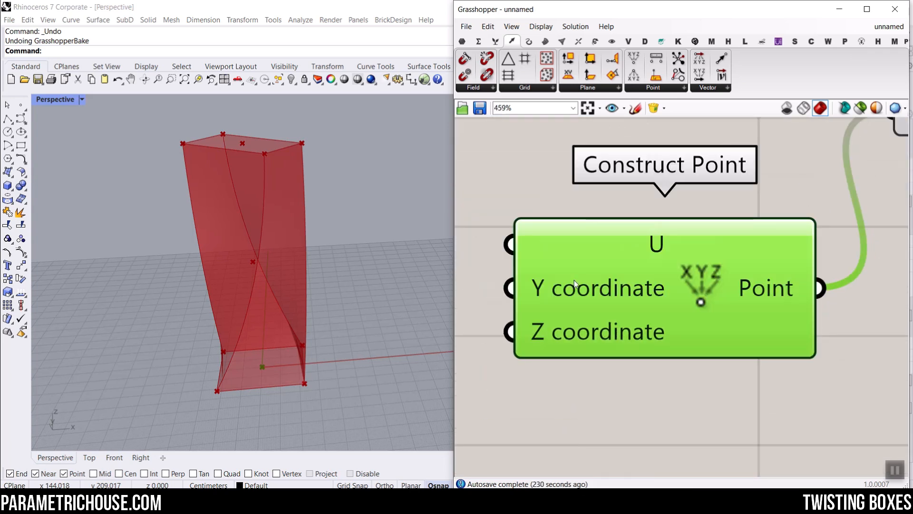
Rename the Construct Point's Y coordinate input as V
{"action": "right_click", "coordinate": [575, 286]}
{"action": "left_click_drag", "start_coordinate": [638, 293], "coordinate": [593, 294]}
{"action": "type", "text": "V"}
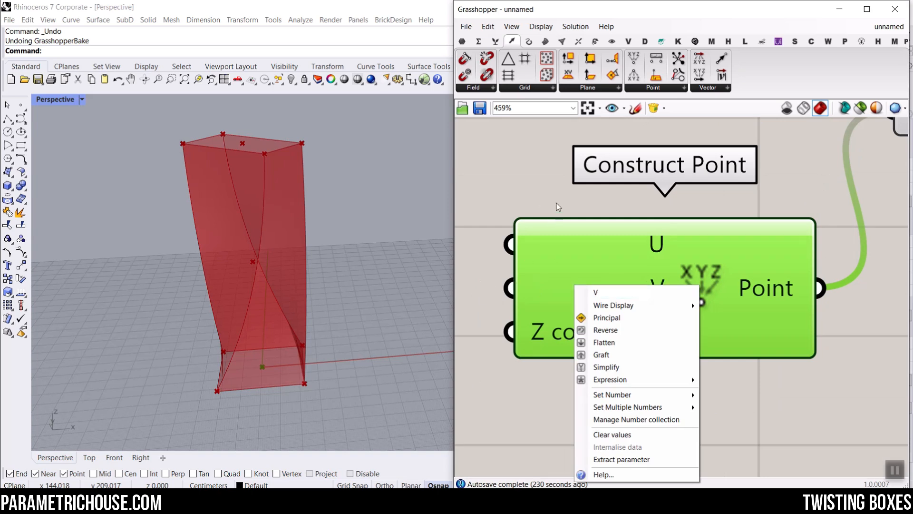
Rename the Construct Point's Z coordinate input as "-"
{"action": "key", "text": "Return"}
{"action": "right_click_drag", "start_coordinate": [571, 319], "coordinate": [572, 291]}
{"action": "right_click", "coordinate": [576, 302]}
{"action": "left_click_drag", "start_coordinate": [638, 300], "coordinate": [514, 299]}
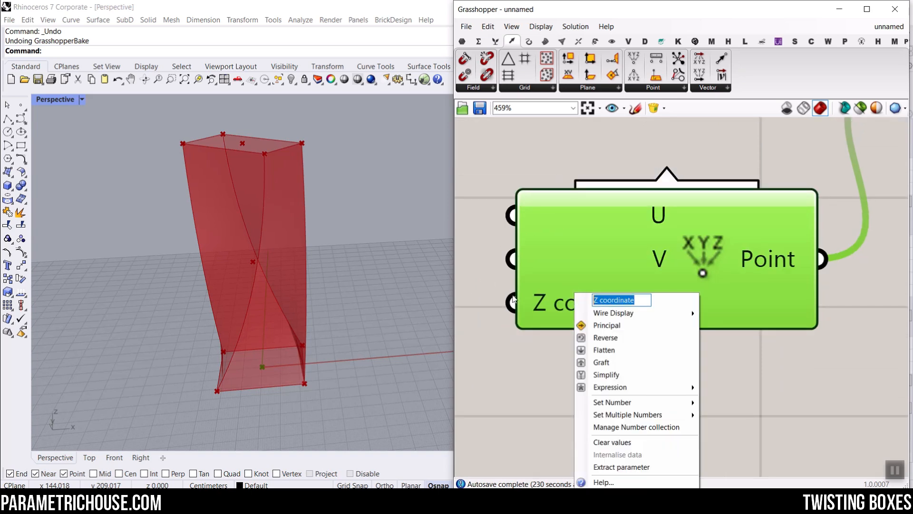
{"action": "type", "text": "-"}
{"action": "key", "text": "Return"}
{"action": "right_click_drag", "start_coordinate": [490, 285], "coordinate": [505, 234]}
{"action": "scroll", "coordinate": [505, 235], "scroll_direction": "down", "scroll_amount": 4}
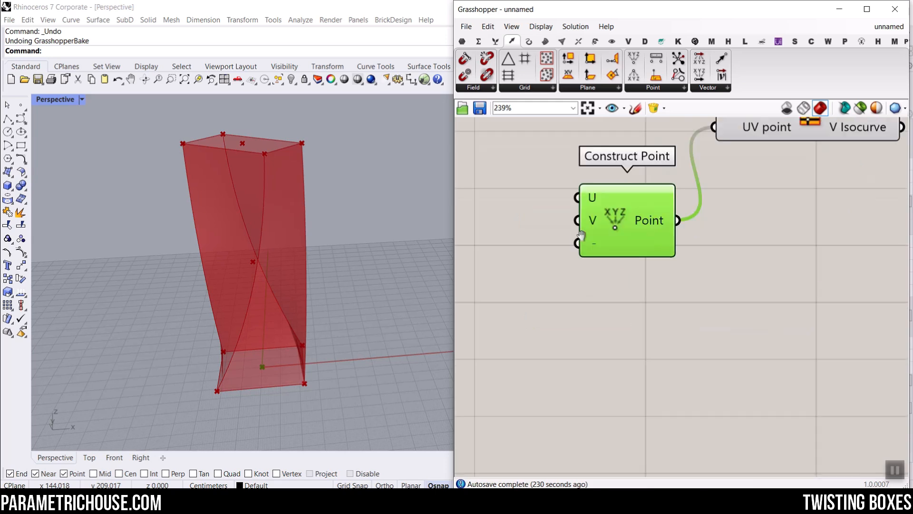
Add a number slider with the value 0.25 and connect it to the Construct Point's U input
{"action": "right_click_drag", "start_coordinate": [578, 230], "coordinate": [612, 269]}
{"action": "scroll", "coordinate": [613, 267], "scroll_direction": "up", "scroll_amount": 3}
{"action": "scroll", "coordinate": [626, 238], "scroll_direction": "down", "scroll_amount": 2}
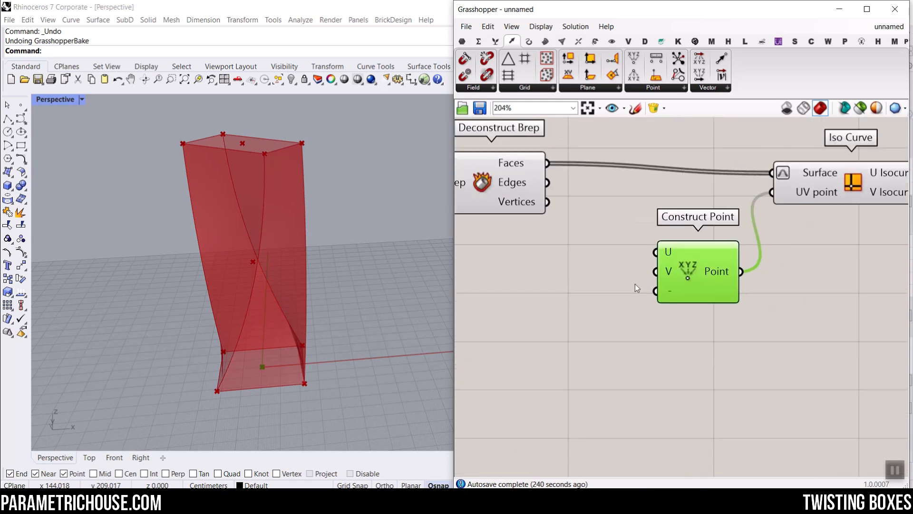
{"action": "scroll", "coordinate": [551, 279], "scroll_direction": "up", "scroll_amount": 2}
{"action": "double_click", "coordinate": [551, 278]}
{"action": "type", "text": "0.25"}
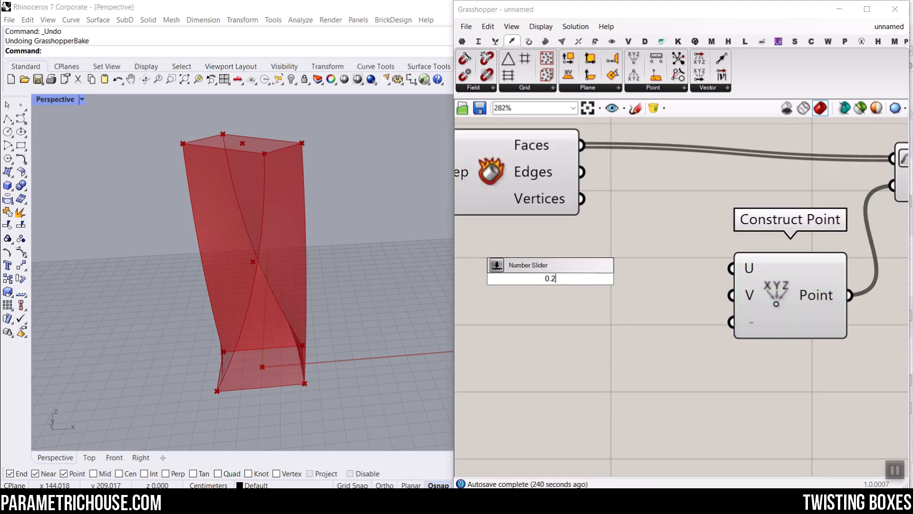
{"action": "key", "text": "Return"}
{"action": "left_click_drag", "start_coordinate": [689, 277], "coordinate": [732, 268]}
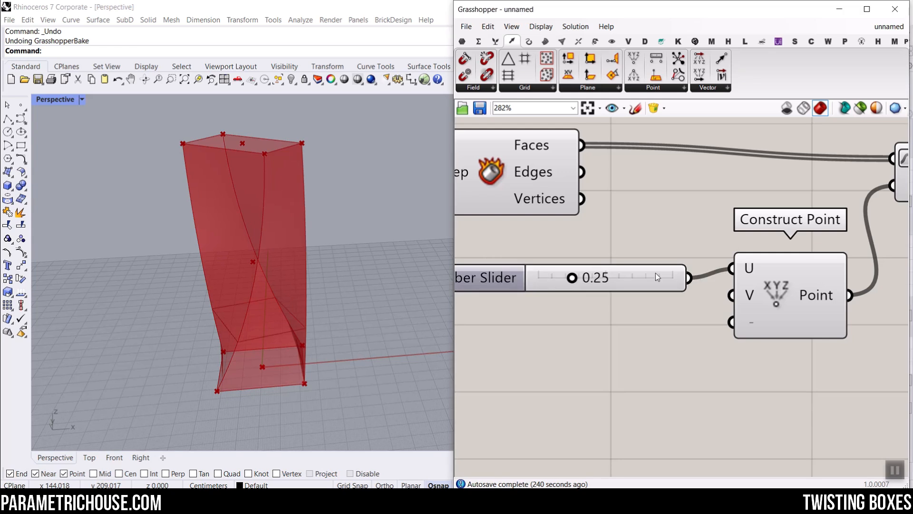
Test the iso curve position by moving the U slider to 0.52, and delete the slider
{"action": "mouse_move", "coordinate": [573, 282]}
{"action": "left_mouse_down"}
{"action": "mouse_move", "coordinate": [641, 279]}
{"action": "mouse_move", "coordinate": [529, 280]}
{"action": "mouse_move", "coordinate": [661, 283]}
{"action": "mouse_move", "coordinate": [562, 281]}
{"action": "mouse_move", "coordinate": [619, 281]}
{"action": "mouse_move", "coordinate": [574, 281]}
{"action": "left_mouse_up"}
{"action": "left_click_drag", "start_coordinate": [692, 282], "coordinate": [733, 267], "text": "ctrl"}
{"action": "left_click_drag", "start_coordinate": [583, 279], "coordinate": [608, 279]}
{"action": "left_click", "coordinate": [599, 281]}
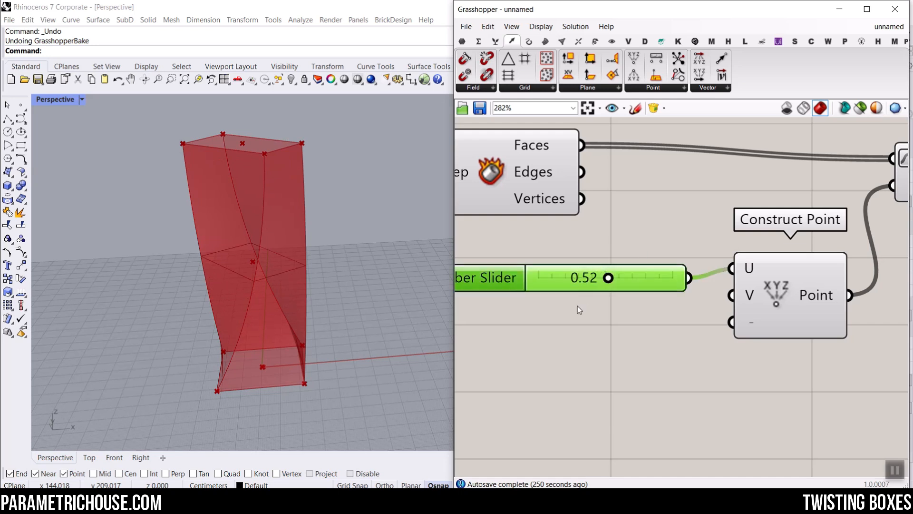
{"action": "key", "text": "Delete"}
{"action": "scroll", "coordinate": [606, 304], "scroll_direction": "down", "scroll_amount": 3}
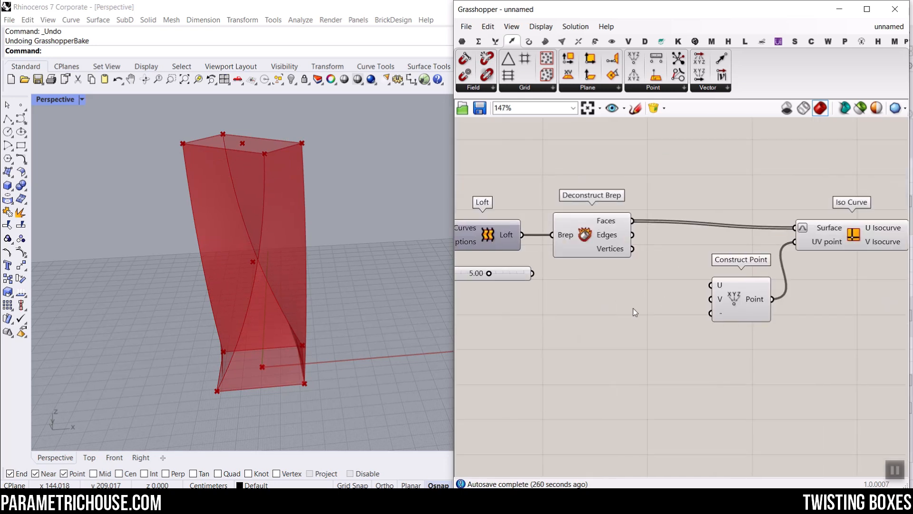
Place a Range component below Deconstruct Brep, beside the Construct Point component
{"action": "scroll", "coordinate": [632, 310], "scroll_direction": "up", "scroll_amount": 3}
{"action": "double_click", "coordinate": [602, 307]}
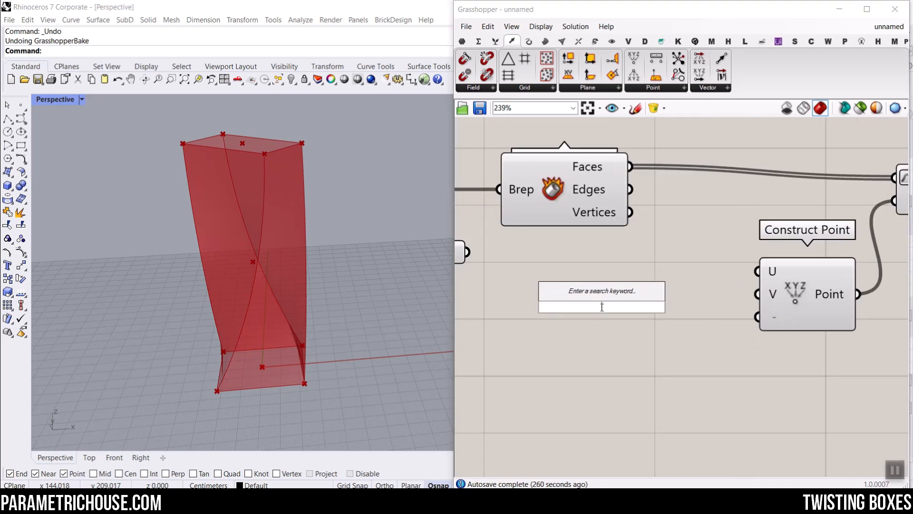
{"action": "type", "text": "rang"}
{"action": "left_click", "coordinate": [569, 293]}
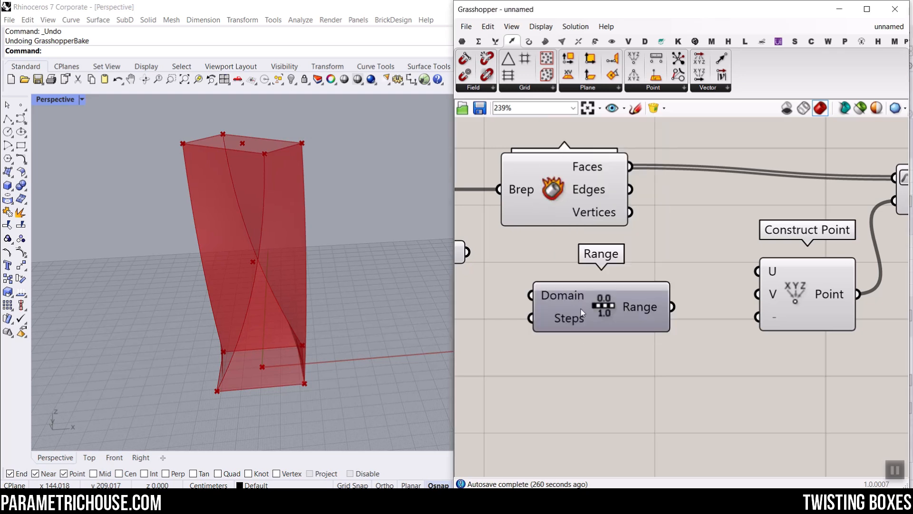
{"action": "scroll", "coordinate": [602, 313], "scroll_direction": "up", "scroll_amount": 3}
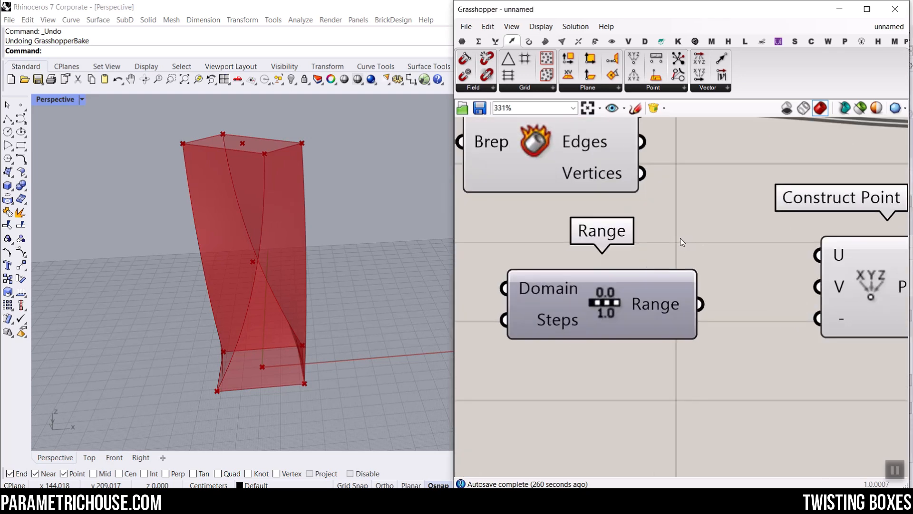
{"action": "key", "text": "ctrl+2"}
{"action": "mouse_move", "coordinate": [870, 85]}
{"action": "left_mouse_down"}
{"action": "mouse_move", "coordinate": [887, 38]}
{"action": "mouse_move", "coordinate": [894, 64]}
{"action": "left_mouse_up"}
{"action": "key", "text": "Escape"}
Delete the leftover unconnected number slider below the Loft component
{"action": "scroll", "coordinate": [724, 307], "scroll_direction": "down", "scroll_amount": 3}
{"action": "left_click_drag", "start_coordinate": [538, 278], "coordinate": [523, 264]}
{"action": "key", "text": "Delete"}
{"action": "scroll", "coordinate": [624, 302], "scroll_direction": "up", "scroll_amount": 3}
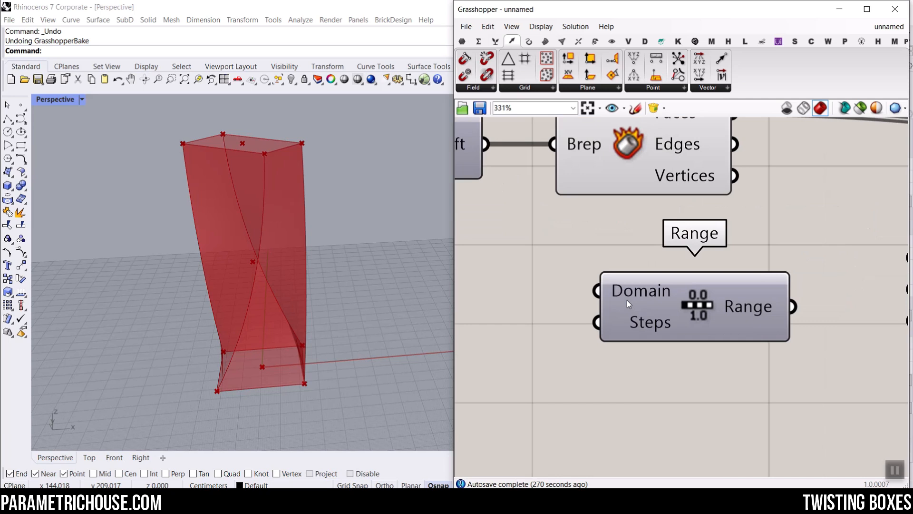
Check the Range component's Domain and Steps inputs and connect its Range output to the Construct Point's U input
{"action": "mouse_move", "coordinate": [630, 290]}
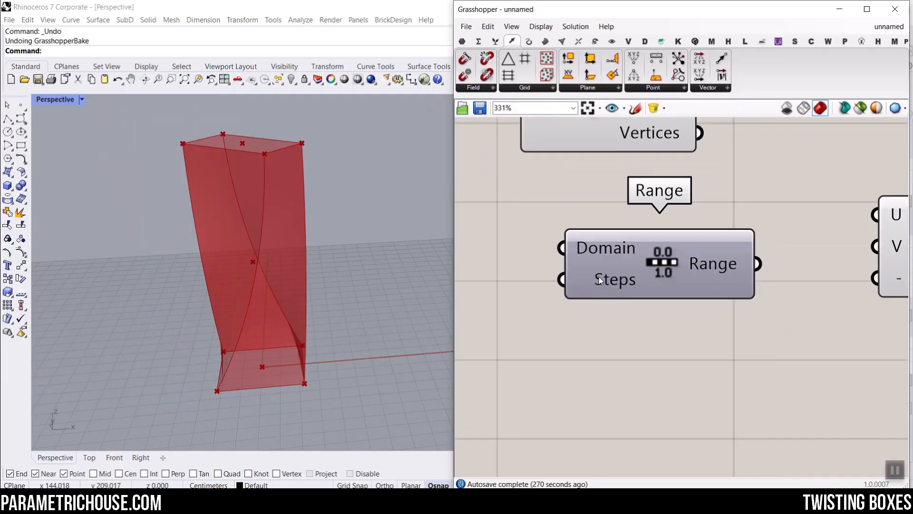
{"action": "mouse_move", "coordinate": [636, 339]}
{"action": "mouse_move", "coordinate": [654, 334]}
{"action": "left_mouse_down"}
{"action": "mouse_move", "coordinate": [602, 327]}
{"action": "mouse_move", "coordinate": [650, 321]}
{"action": "left_mouse_up"}
{"action": "left_click_drag", "start_coordinate": [702, 364], "coordinate": [696, 362]}
{"action": "left_click_drag", "start_coordinate": [742, 396], "coordinate": [808, 323]}
{"action": "key", "text": "Escape"}
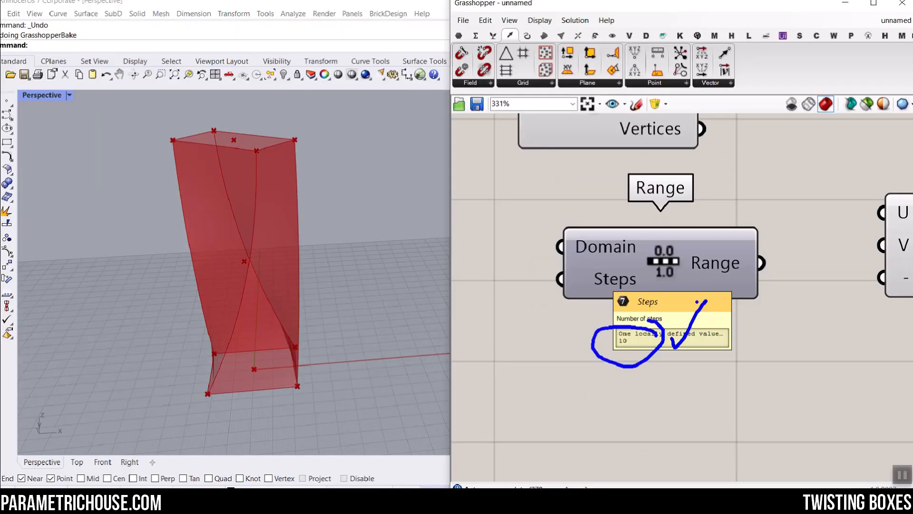
{"action": "left_click_drag", "start_coordinate": [767, 261], "coordinate": [852, 215]}
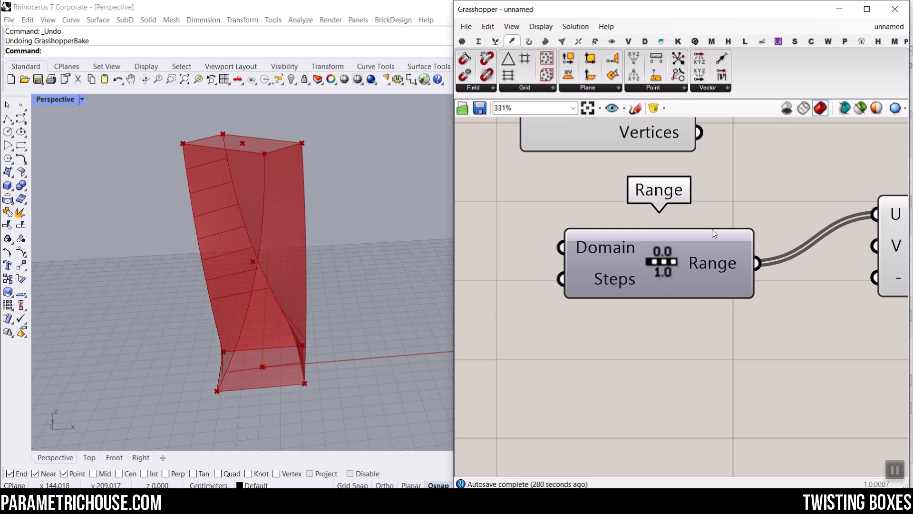
{"action": "right_click_drag", "start_coordinate": [334, 271], "coordinate": [295, 265]}
{"action": "scroll", "coordinate": [708, 235], "scroll_direction": "down", "scroll_amount": 4}
Examine how the Iso Curve's input surfaces pair with the constructed UV points and compare this with the curves on the tower
{"action": "left_click", "coordinate": [836, 167]}
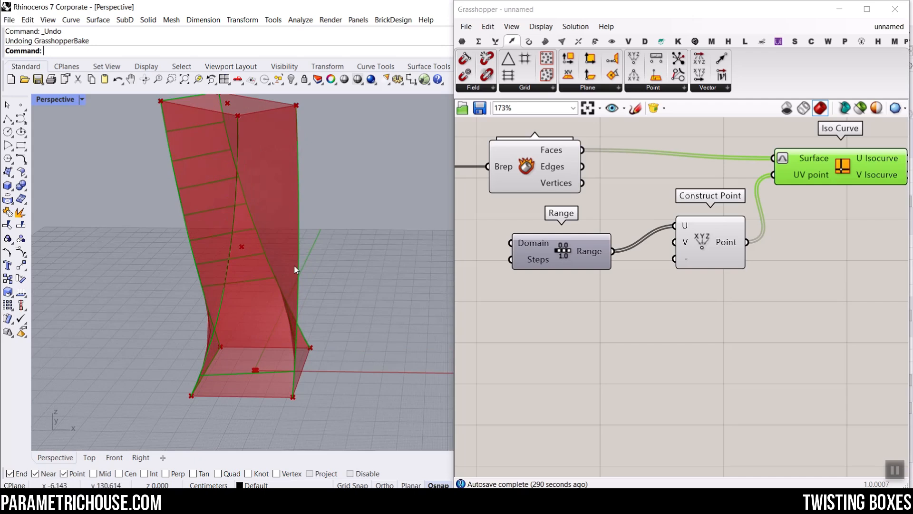
{"action": "mouse_move", "coordinate": [812, 159]}
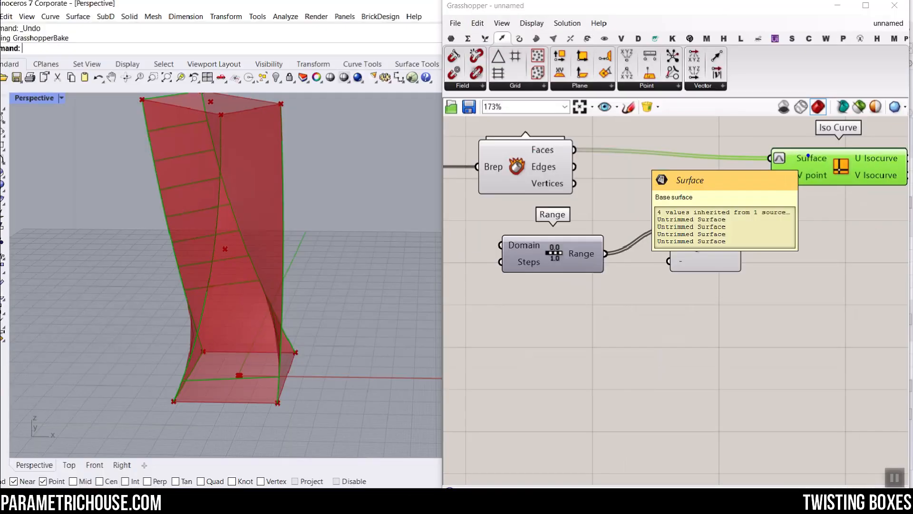
{"action": "mouse_move", "coordinate": [804, 179]}
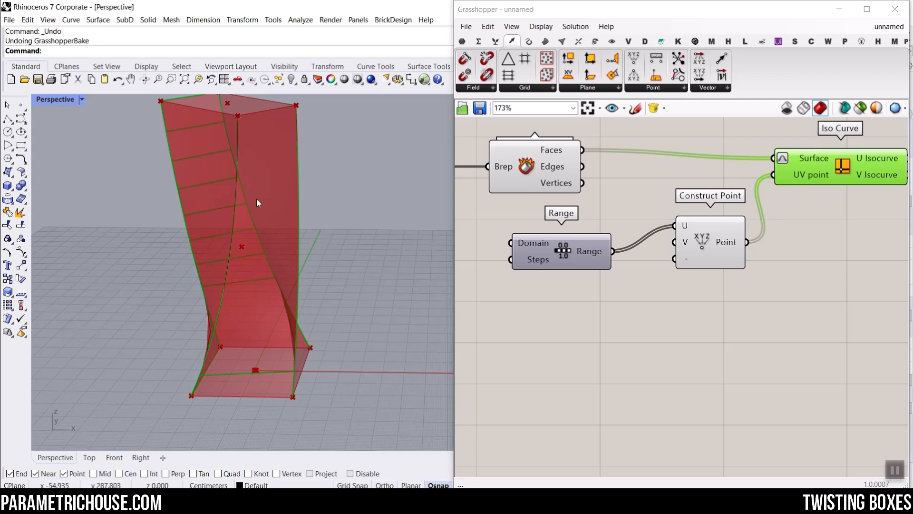
{"action": "scroll", "coordinate": [257, 203], "scroll_direction": "down", "scroll_amount": 7}
{"action": "scroll", "coordinate": [254, 289], "scroll_direction": "up", "scroll_amount": 7}
{"action": "right_click_drag", "start_coordinate": [259, 230], "coordinate": [320, 218]}
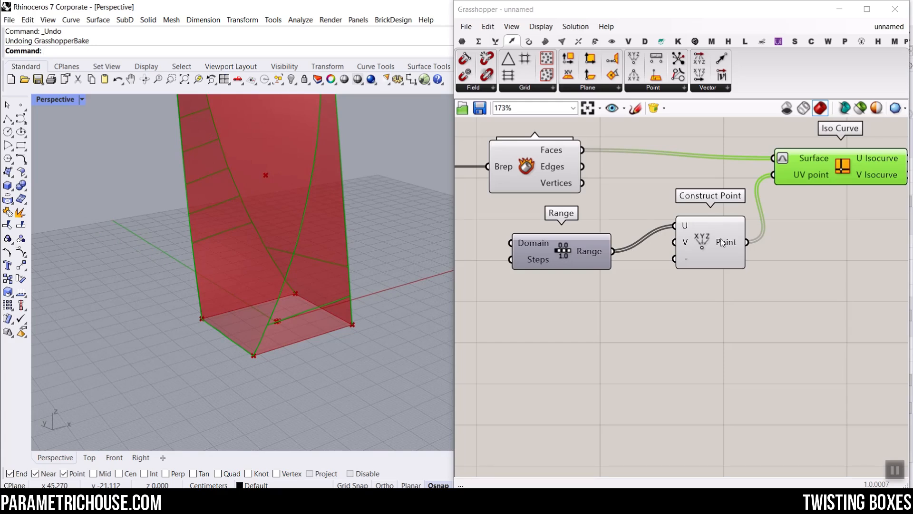
{"action": "mouse_move", "coordinate": [724, 244]}
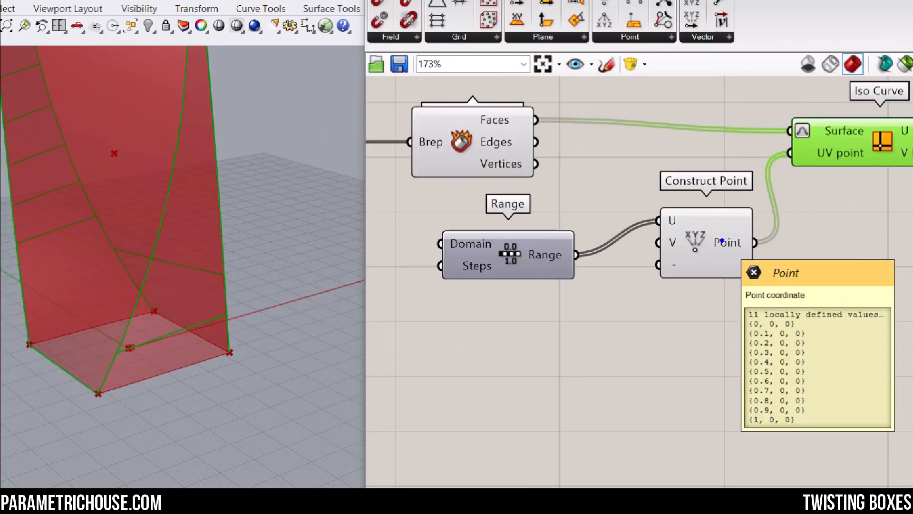
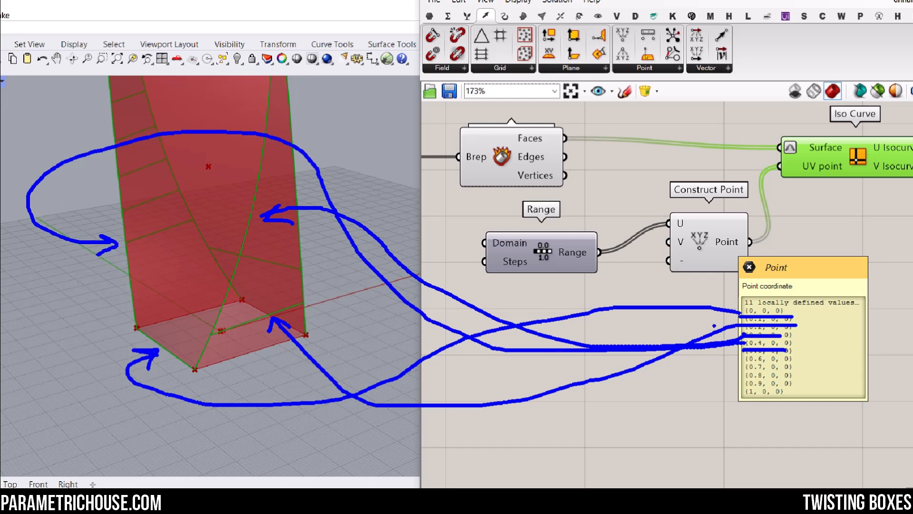
{"action": "left_click_drag", "start_coordinate": [793, 348], "coordinate": [796, 398]}
{"action": "left_click_drag", "start_coordinate": [143, 200], "coordinate": [180, 177]}
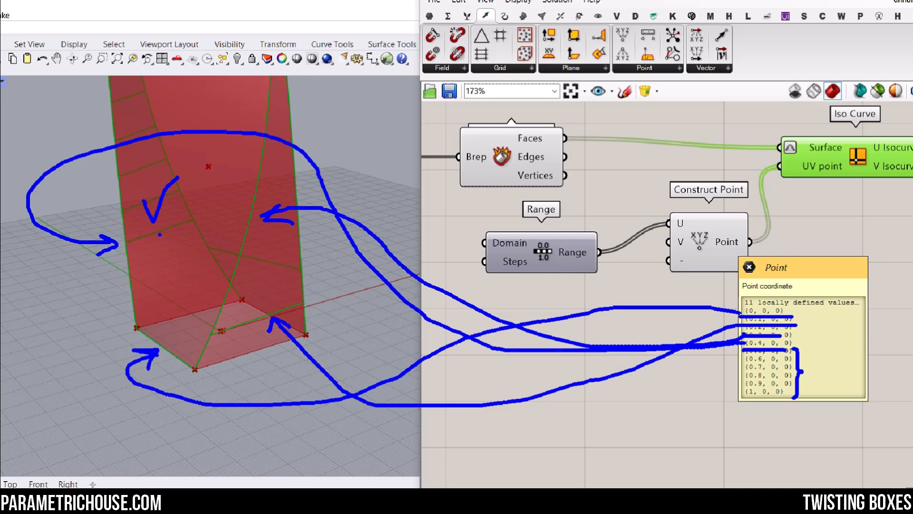
Graft the Point output of the Construct Point component feeding the Iso Curve
{"action": "key", "text": "Escape"}
{"action": "scroll", "coordinate": [267, 270], "scroll_direction": "down", "scroll_amount": 2}
{"action": "right_click_drag", "start_coordinate": [272, 162], "coordinate": [272, 217], "text": "shift"}
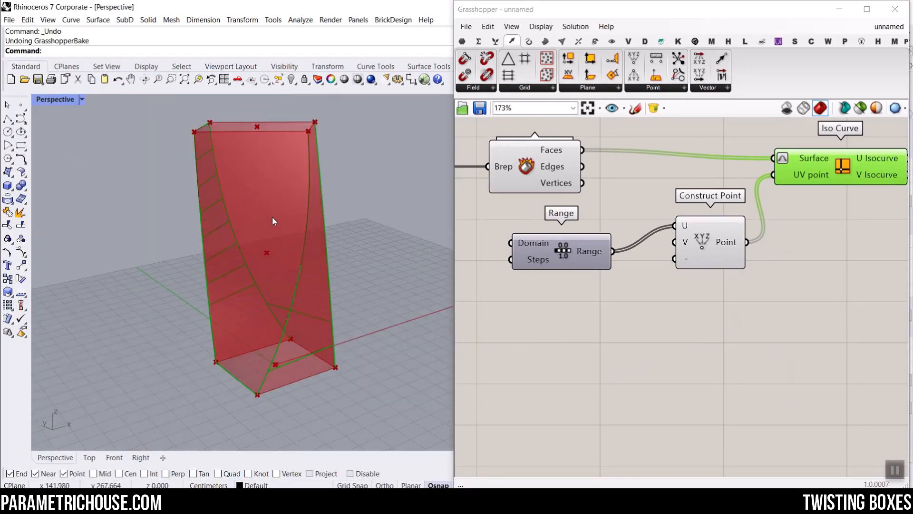
{"action": "scroll", "coordinate": [272, 216], "scroll_direction": "up", "scroll_amount": 3}
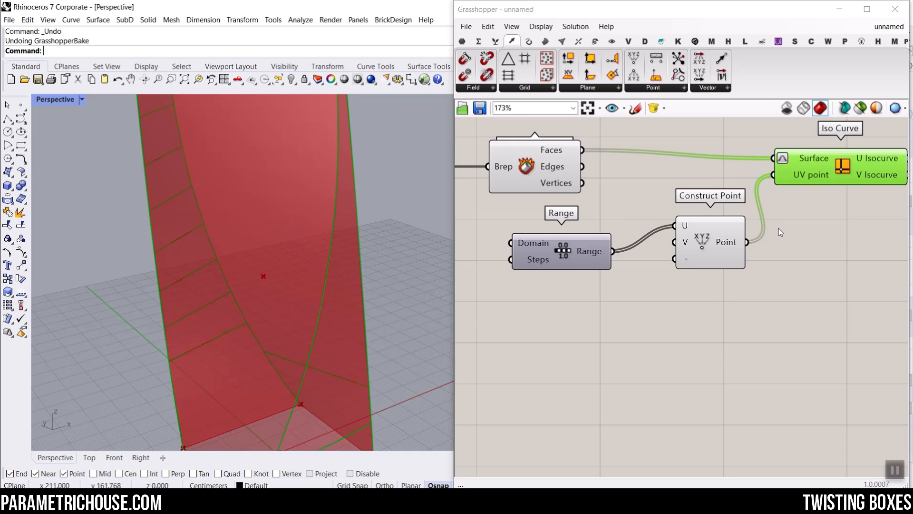
{"action": "mouse_move", "coordinate": [844, 93]}
{"action": "left_mouse_down"}
{"action": "mouse_move", "coordinate": [876, 41]}
{"action": "mouse_move", "coordinate": [853, 57]}
{"action": "mouse_move", "coordinate": [877, 66]}
{"action": "left_mouse_up"}
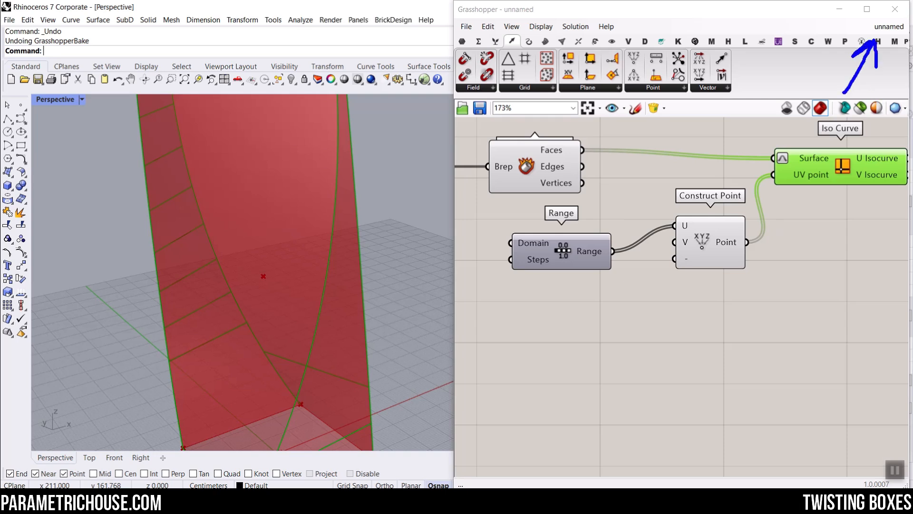
{"action": "key", "text": "Escape"}
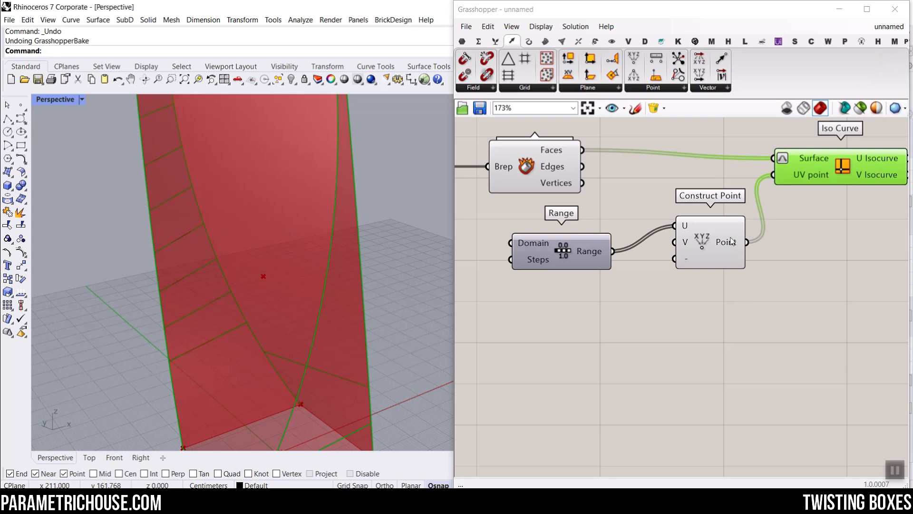
{"action": "right_click", "coordinate": [747, 243]}
{"action": "left_click", "coordinate": [763, 308]}
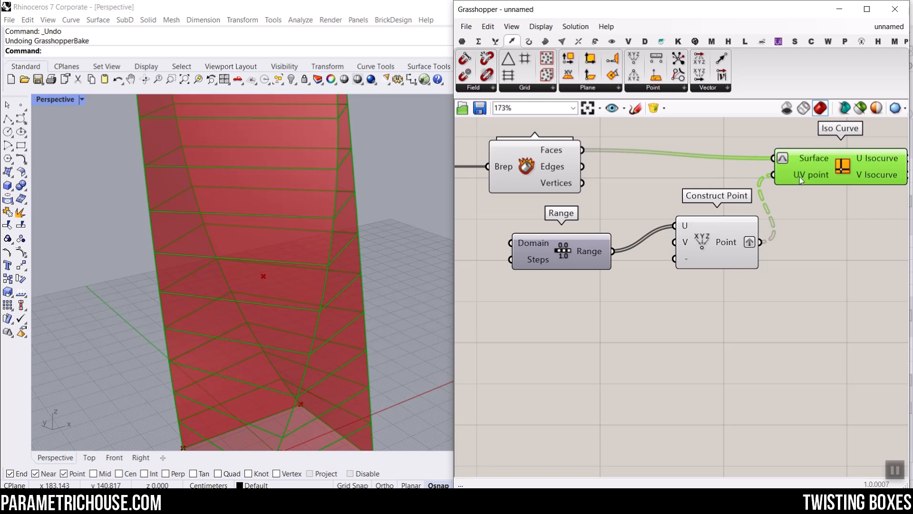
Simplify the Iso Curve's UV point input and inspect the data tree of its U Isocurve output
{"action": "mouse_move", "coordinate": [794, 175]}
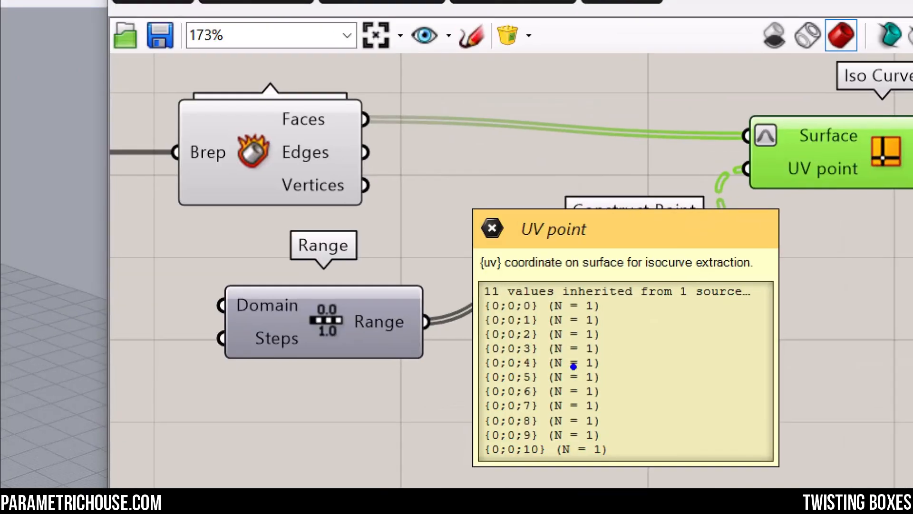
{"action": "left_click_drag", "start_coordinate": [504, 305], "coordinate": [514, 379]}
{"action": "key", "text": "Escape"}
{"action": "right_click", "coordinate": [812, 181]}
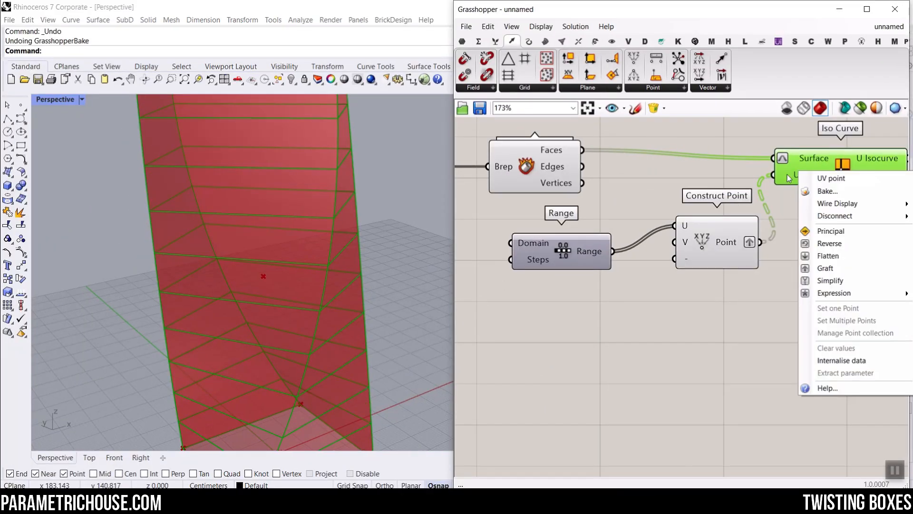
{"action": "left_click", "coordinate": [816, 268]}
{"action": "scroll", "coordinate": [812, 199], "scroll_direction": "up", "scroll_amount": 3}
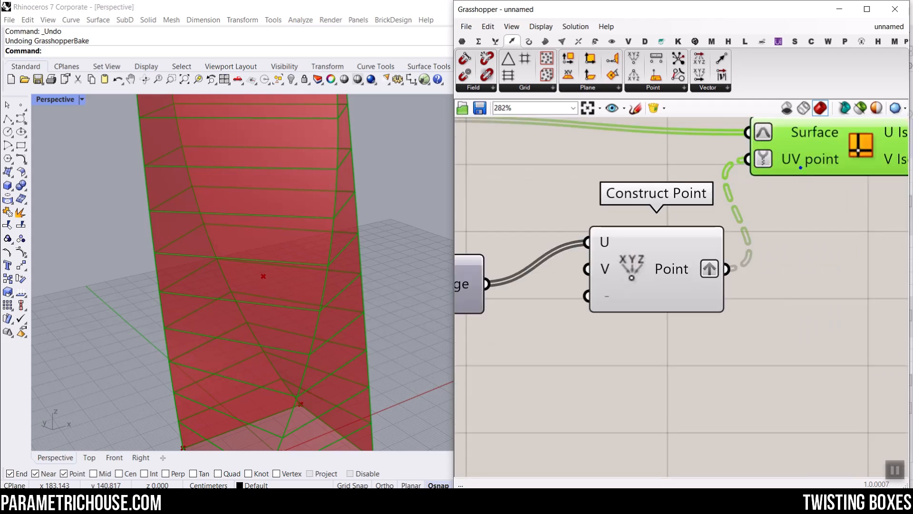
{"action": "mouse_move", "coordinate": [799, 171]}
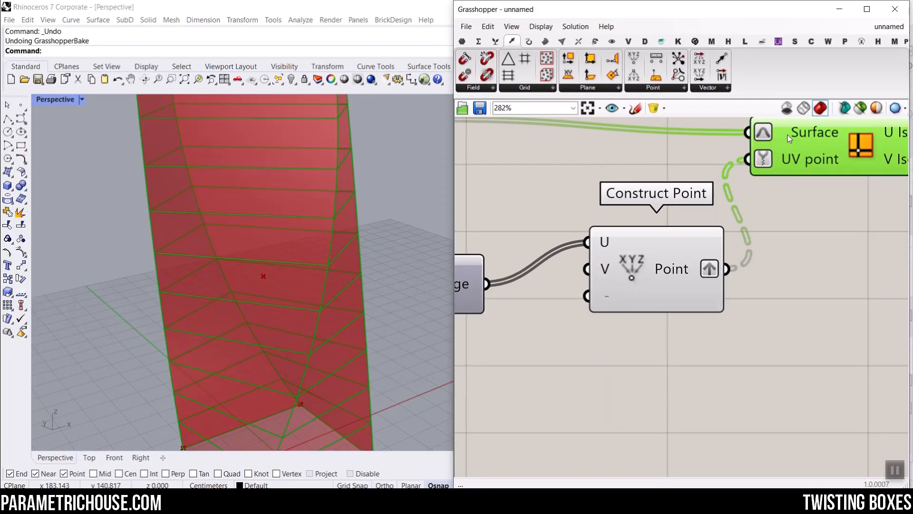
{"action": "mouse_move", "coordinate": [778, 103]}
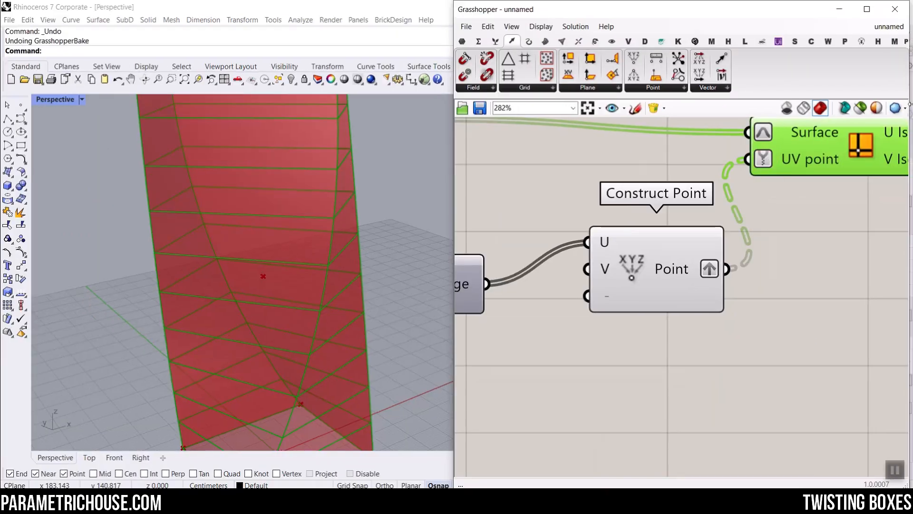
{"action": "right_click_drag", "start_coordinate": [822, 199], "coordinate": [796, 205]}
{"action": "right_click_drag", "start_coordinate": [791, 170], "coordinate": [727, 165]}
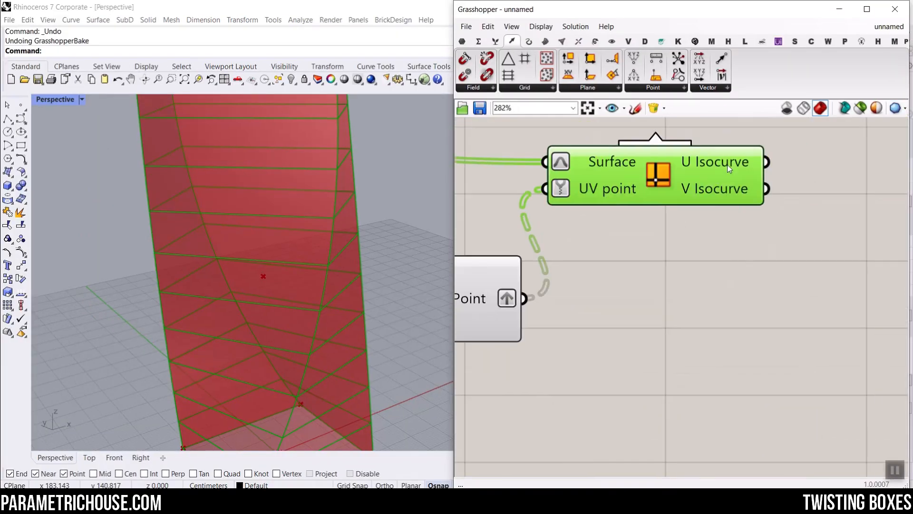
{"action": "mouse_move", "coordinate": [727, 164]}
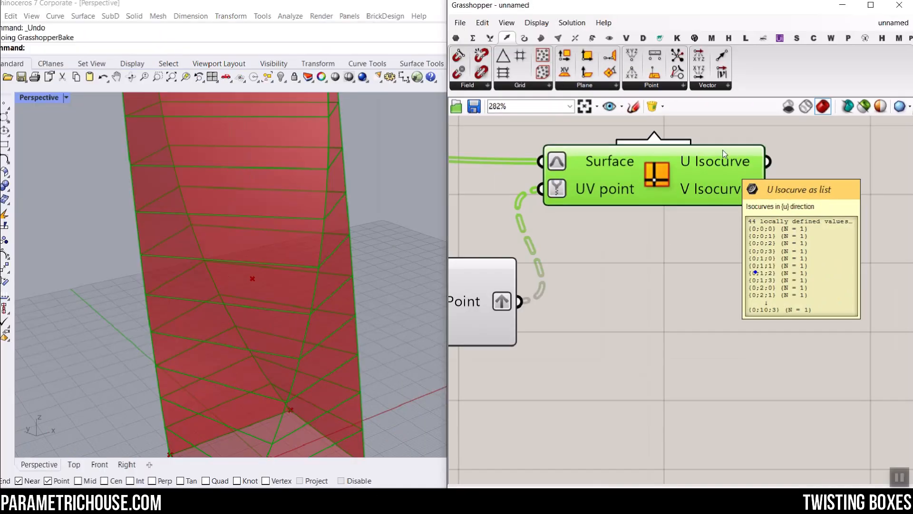
Place a Curve parameter beside the Iso Curve component and connect the V Isocurve output to it
{"action": "scroll", "coordinate": [598, 249], "scroll_direction": "down", "scroll_amount": 4}
{"action": "scroll", "coordinate": [312, 243], "scroll_direction": "down", "scroll_amount": 2}
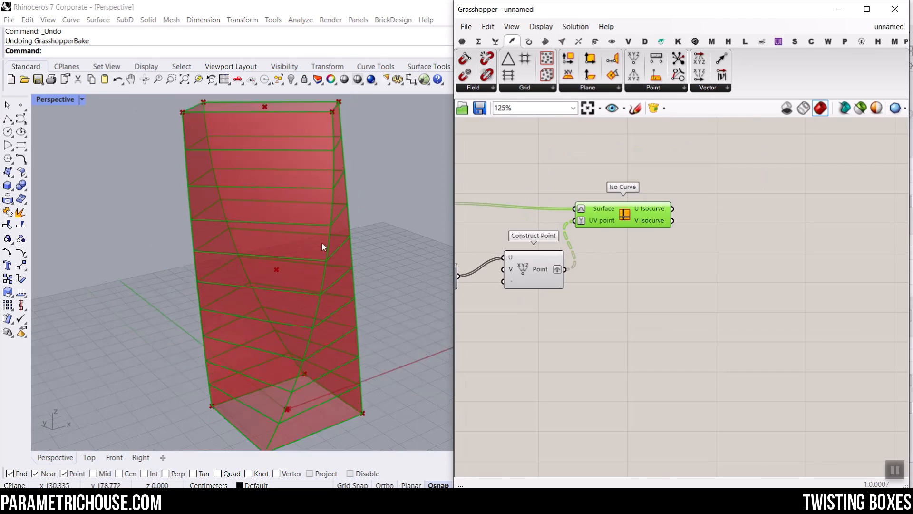
{"action": "right_click_drag", "start_coordinate": [322, 245], "coordinate": [285, 257]}
{"action": "left_click", "coordinate": [462, 41]}
{"action": "left_click_drag", "start_coordinate": [503, 58], "coordinate": [730, 259]}
{"action": "scroll", "coordinate": [730, 259], "scroll_direction": "up", "scroll_amount": 3}
{"action": "left_click_drag", "start_coordinate": [616, 164], "coordinate": [737, 172]}
{"action": "left_click_drag", "start_coordinate": [614, 188], "coordinate": [710, 169]}
Turn off the preview of the surface and isocurve components feeding the Curve parameter
{"action": "scroll", "coordinate": [711, 190], "scroll_direction": "down", "scroll_amount": 5}
{"action": "left_click_drag", "start_coordinate": [711, 236], "coordinate": [566, 190]}
{"action": "right_click", "coordinate": [584, 153]}
{"action": "left_click", "coordinate": [622, 175]}
{"action": "scroll", "coordinate": [746, 223], "scroll_direction": "up", "scroll_amount": 3}
{"action": "left_click_drag", "start_coordinate": [794, 210], "coordinate": [775, 186]}
{"action": "right_click_drag", "start_coordinate": [230, 279], "coordinate": [230, 240]}
Add a number slider ranging from 3 to 30, connect it to the Range's Steps input and increase its value
{"action": "right_click_drag", "start_coordinate": [680, 314], "coordinate": [782, 303]}
{"action": "scroll", "coordinate": [782, 303], "scroll_direction": "down", "scroll_amount": 5}
{"action": "scroll", "coordinate": [615, 293], "scroll_direction": "up", "scroll_amount": 2}
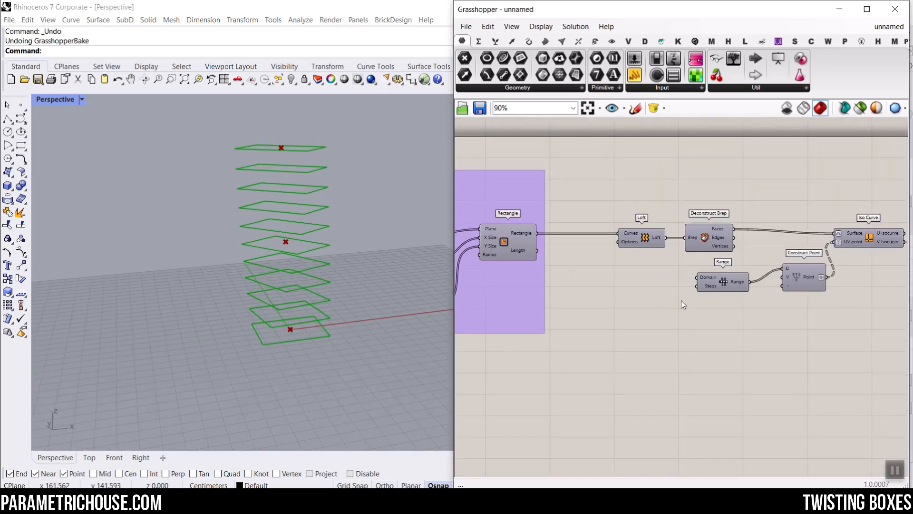
{"action": "scroll", "coordinate": [725, 281], "scroll_direction": "up", "scroll_amount": 5}
{"action": "double_click", "coordinate": [586, 325]}
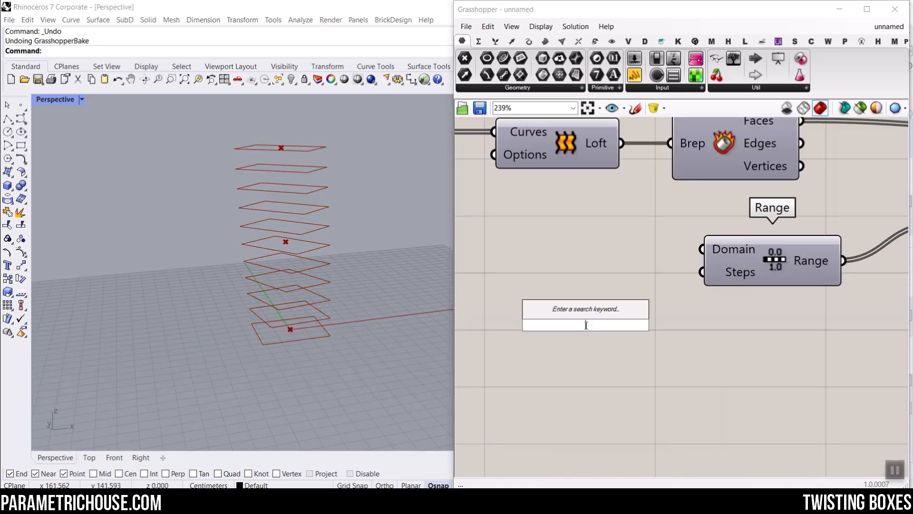
{"action": "type", "text": "3..30"}
{"action": "key", "text": "Return"}
{"action": "left_click_drag", "start_coordinate": [703, 325], "coordinate": [702, 271]}
{"action": "left_click_drag", "start_coordinate": [577, 324], "coordinate": [645, 328]}
Move the Range component down, away from Construct Point, to make room on the canvas
{"action": "right_click_drag", "start_coordinate": [680, 315], "coordinate": [613, 309]}
{"action": "scroll", "coordinate": [603, 305], "scroll_direction": "down", "scroll_amount": 2}
{"action": "right_click_drag", "start_coordinate": [813, 291], "coordinate": [732, 296]}
{"action": "scroll", "coordinate": [709, 310], "scroll_direction": "down", "scroll_amount": 4}
{"action": "left_click_drag", "start_coordinate": [694, 295], "coordinate": [661, 395]}
Add a Graph Mapper component beside the Range output
{"action": "scroll", "coordinate": [695, 389], "scroll_direction": "up", "scroll_amount": 6}
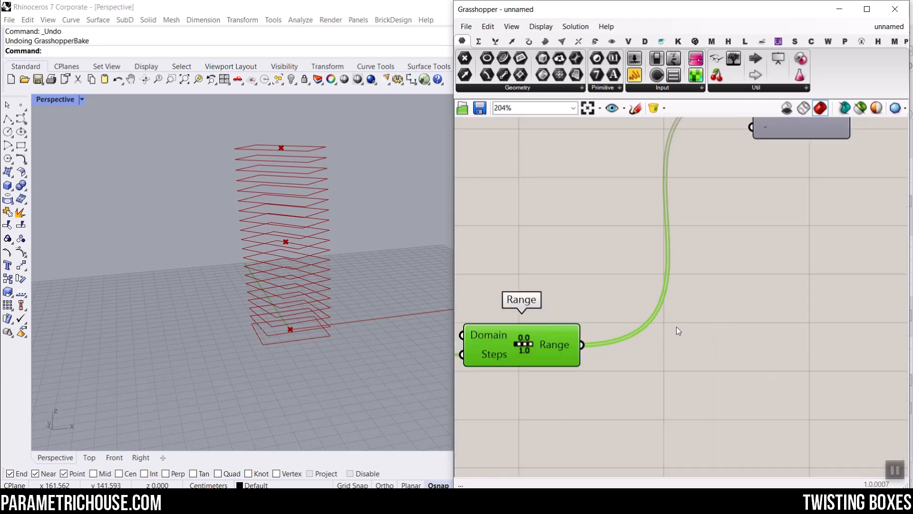
{"action": "double_click", "coordinate": [706, 361]}
{"action": "type", "text": "gra"}
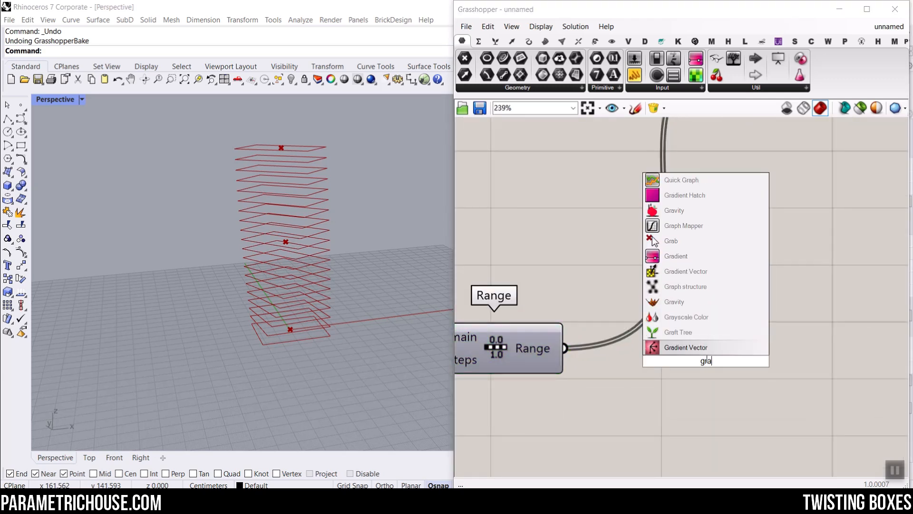
{"action": "left_click", "coordinate": [685, 226]}
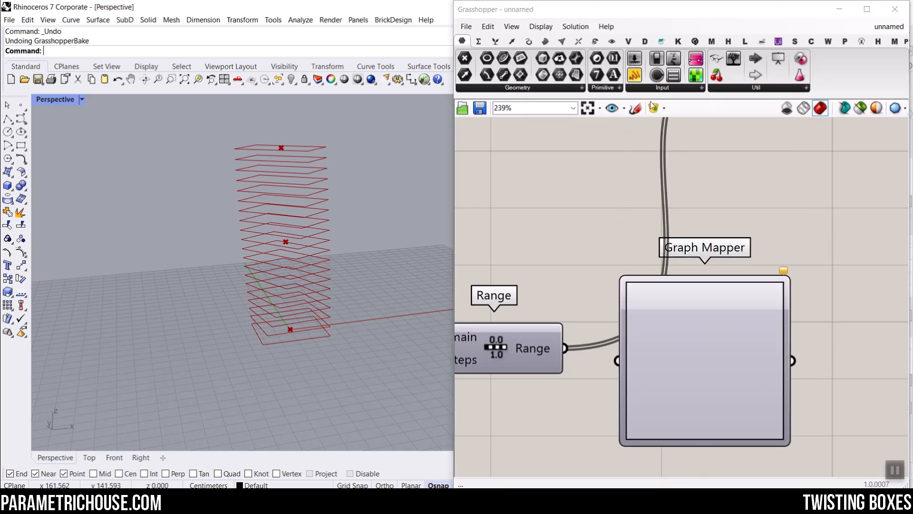
{"action": "left_click", "coordinate": [682, 86]}
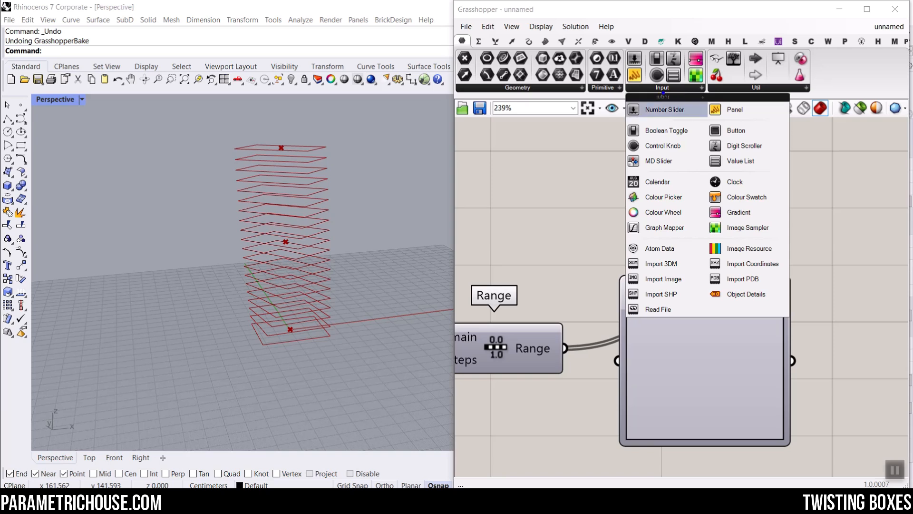
{"action": "left_click", "coordinate": [682, 109]}
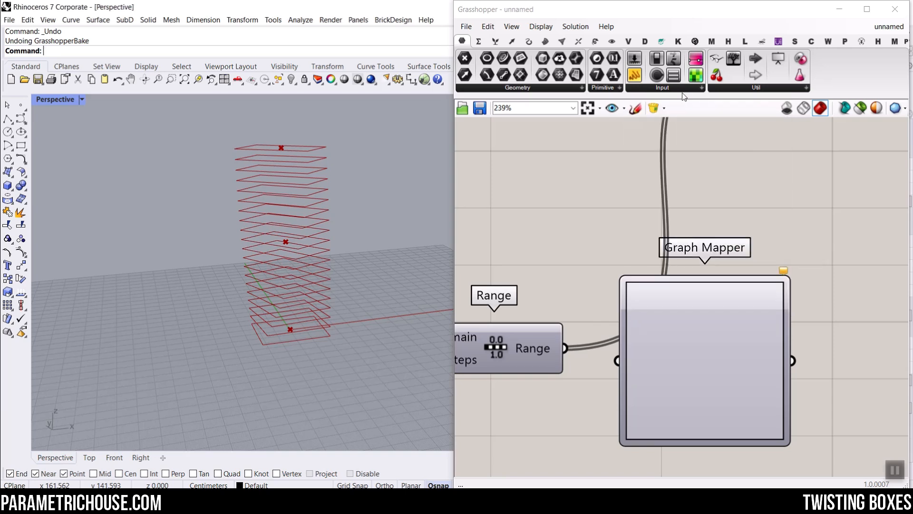
{"action": "left_click", "coordinate": [680, 88]}
{"action": "mouse_move", "coordinate": [106, 72]}
{"action": "left_mouse_down"}
{"action": "mouse_move", "coordinate": [158, 19]}
{"action": "mouse_move", "coordinate": [181, 39]}
{"action": "left_mouse_up"}
{"action": "left_click_drag", "start_coordinate": [643, 108], "coordinate": [644, 127]}
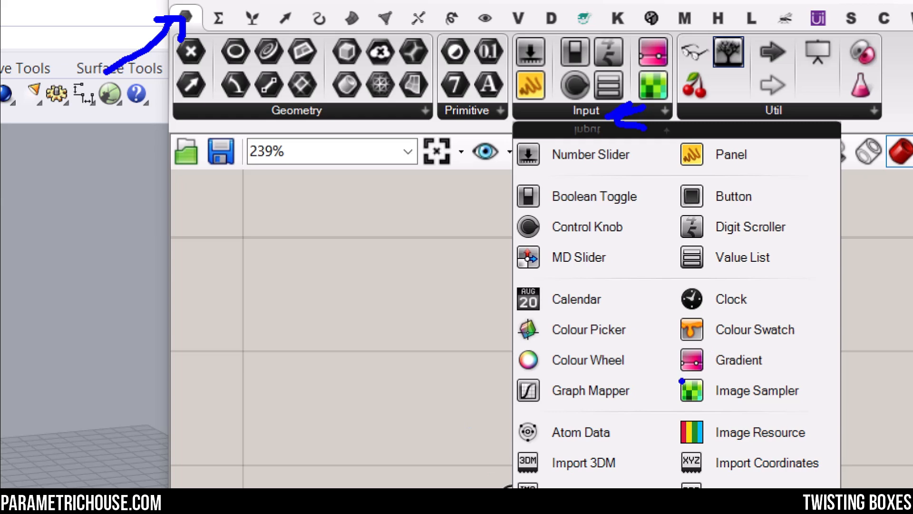
{"action": "left_click_drag", "start_coordinate": [349, 410], "coordinate": [505, 400]}
{"action": "mouse_move", "coordinate": [475, 384]}
{"action": "left_mouse_down"}
{"action": "mouse_move", "coordinate": [505, 395]}
{"action": "mouse_move", "coordinate": [490, 424]}
{"action": "left_mouse_up"}
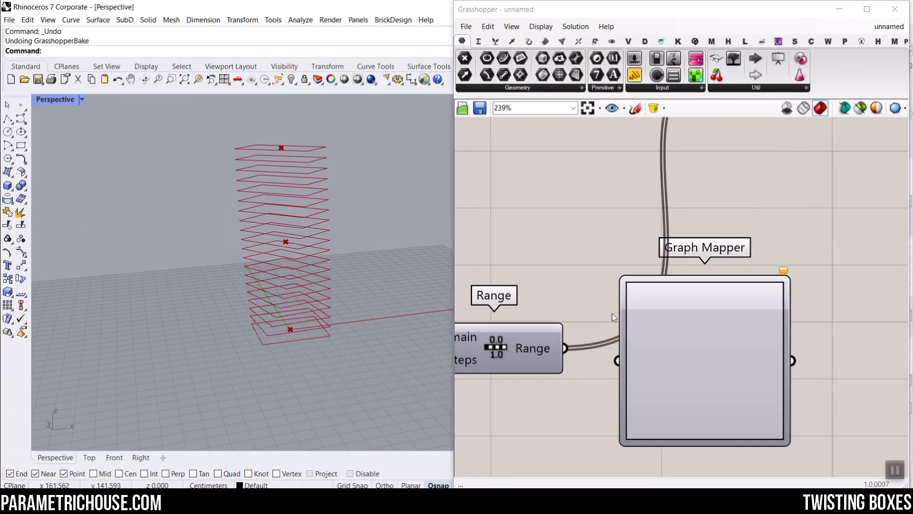
Route the Range output through the Graph Mapper into the U input of Construct Point
{"action": "scroll", "coordinate": [671, 341], "scroll_direction": "down", "scroll_amount": 2}
{"action": "left_click_drag", "start_coordinate": [757, 351], "coordinate": [724, 125]}
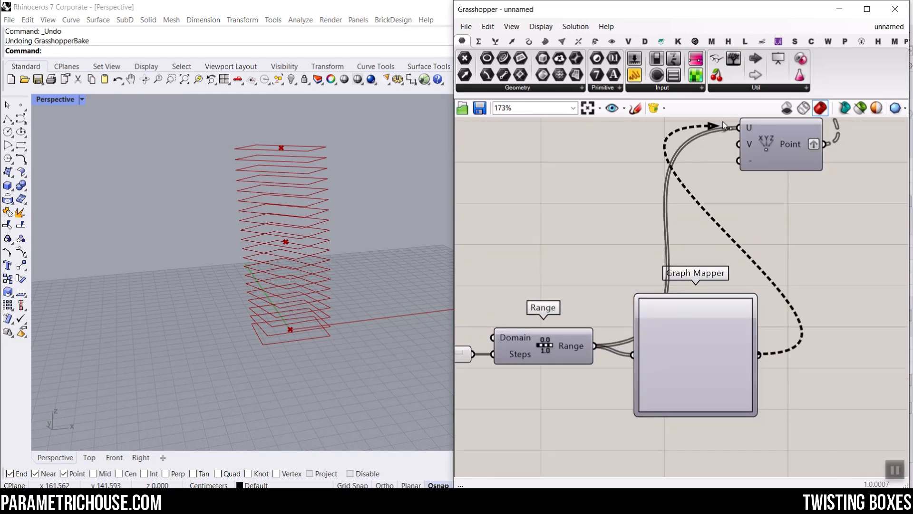
{"action": "left_click", "coordinate": [698, 336]}
Set the Graph Mapper's graph type to Bezier
{"action": "right_click_drag", "start_coordinate": [681, 330], "coordinate": [593, 270]}
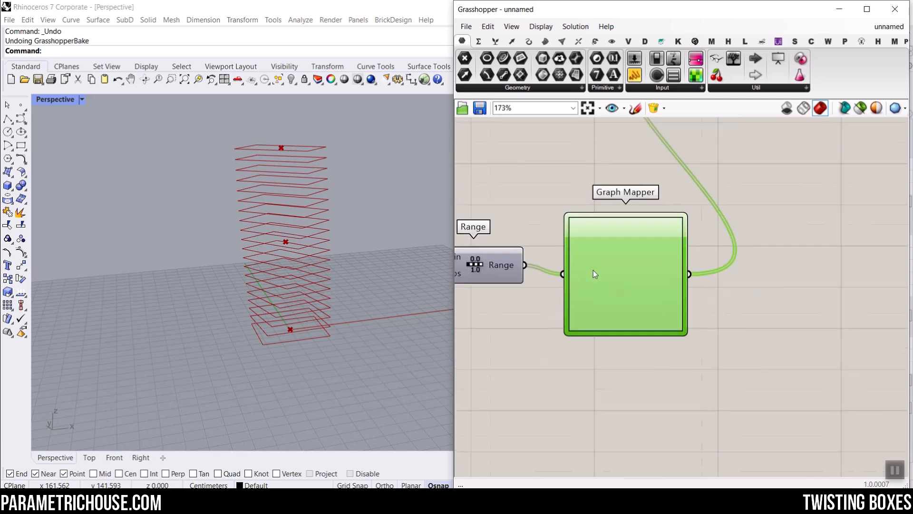
{"action": "scroll", "coordinate": [593, 274], "scroll_direction": "up", "scroll_amount": 3}
{"action": "right_click", "coordinate": [612, 239]}
{"action": "mouse_move", "coordinate": [697, 379]}
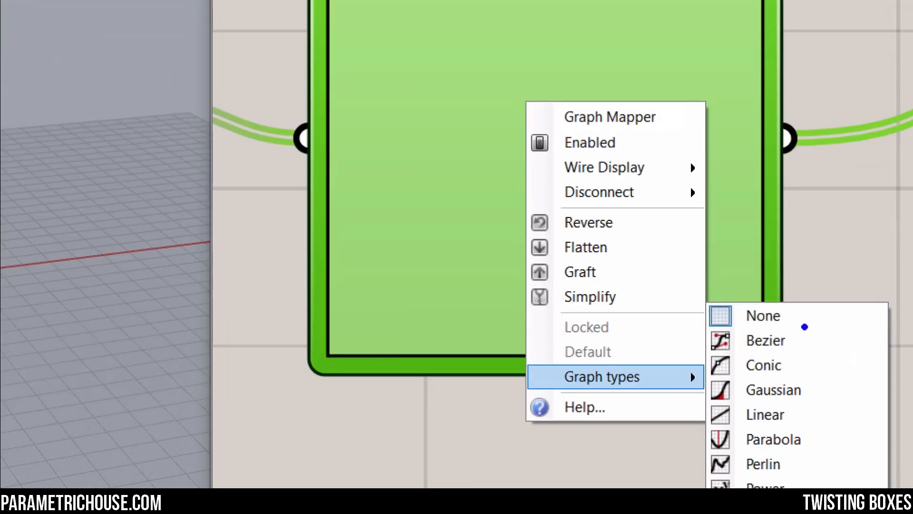
{"action": "mouse_move", "coordinate": [813, 311]}
{"action": "left_mouse_down"}
{"action": "mouse_move", "coordinate": [704, 314]}
{"action": "mouse_move", "coordinate": [773, 360]}
{"action": "mouse_move", "coordinate": [790, 316]}
{"action": "left_mouse_up"}
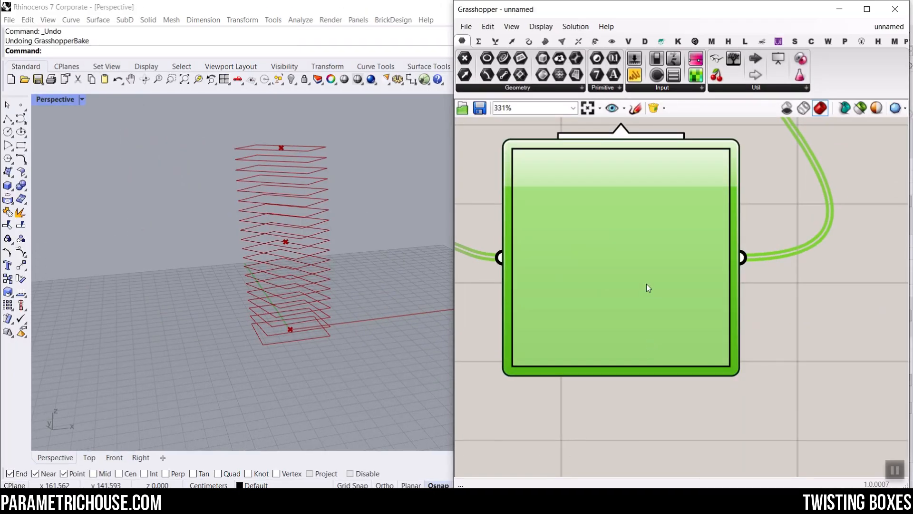
{"action": "right_click", "coordinate": [646, 284]}
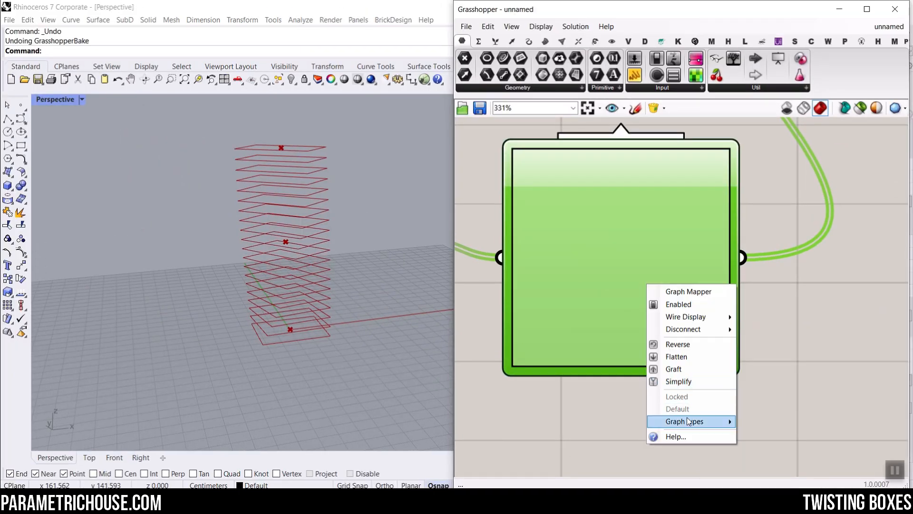
{"action": "mouse_move", "coordinate": [714, 421]}
{"action": "left_click", "coordinate": [765, 359]}
Shape the Bezier graph by moving both handles toward its lower-right side so the rectangles crowd near the tower's base
{"action": "left_click_drag", "start_coordinate": [568, 312], "coordinate": [659, 346]}
{"action": "left_click_drag", "start_coordinate": [676, 205], "coordinate": [723, 197]}
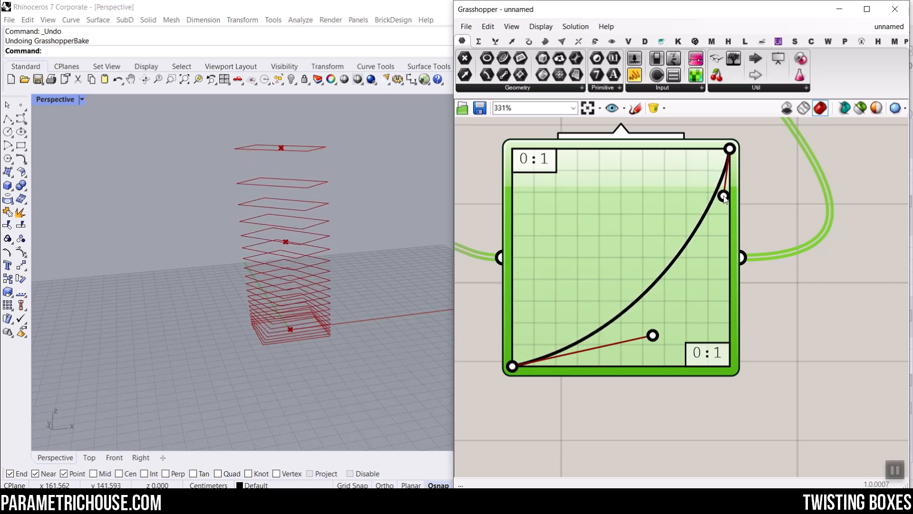
{"action": "left_click_drag", "start_coordinate": [653, 336], "coordinate": [643, 316]}
{"action": "scroll", "coordinate": [310, 291], "scroll_direction": "down", "scroll_amount": 3}
{"action": "scroll", "coordinate": [549, 218], "scroll_direction": "down", "scroll_amount": 5}
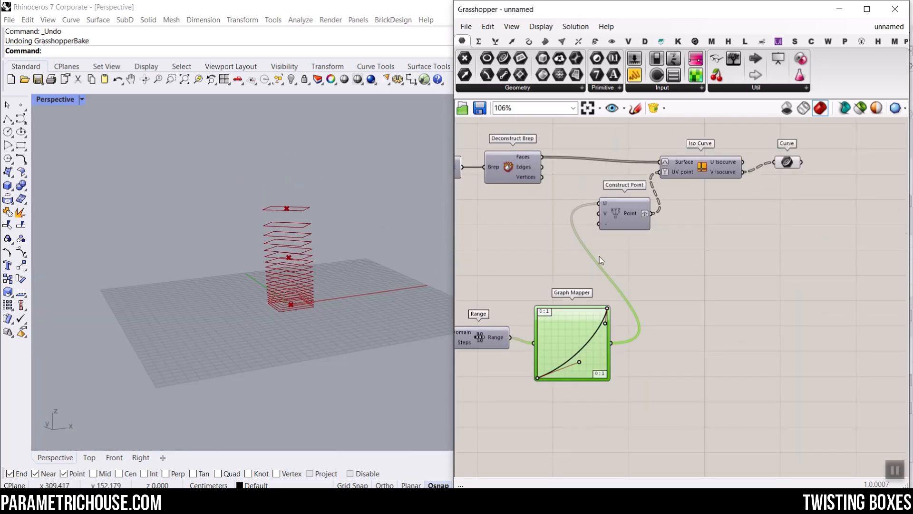
Remove the graft from the Point output of Construct Point
{"action": "scroll", "coordinate": [675, 162], "scroll_direction": "up", "scroll_amount": 2}
{"action": "left_click", "coordinate": [646, 185]}
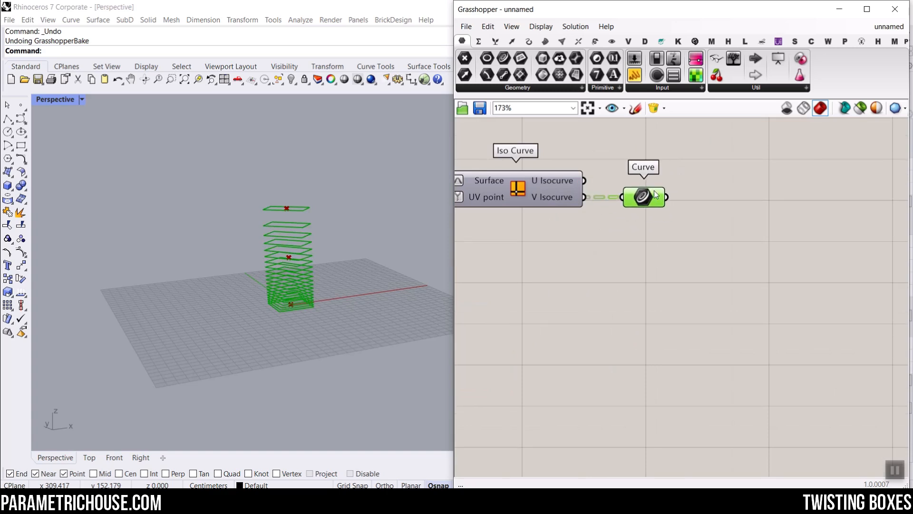
{"action": "scroll", "coordinate": [661, 216], "scroll_direction": "up", "scroll_amount": 3}
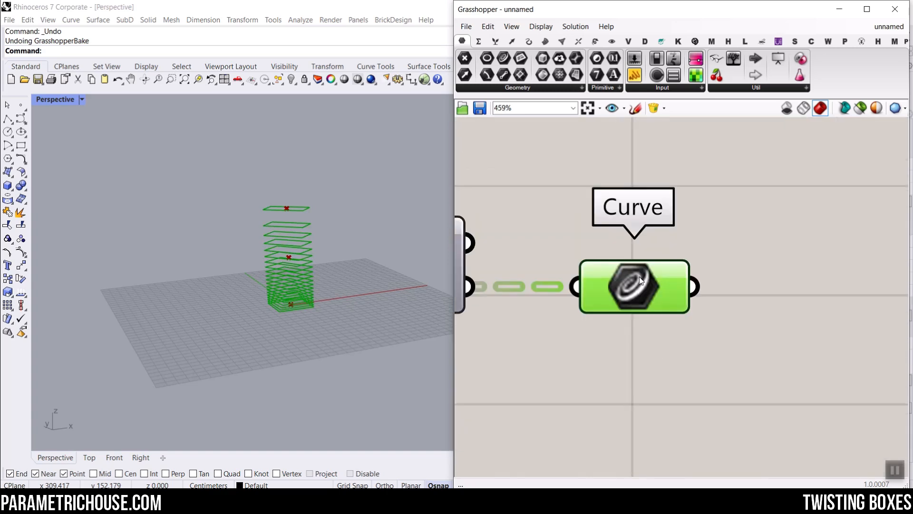
{"action": "right_click_drag", "start_coordinate": [638, 275], "coordinate": [771, 200]}
{"action": "right_click_drag", "start_coordinate": [585, 206], "coordinate": [759, 213]}
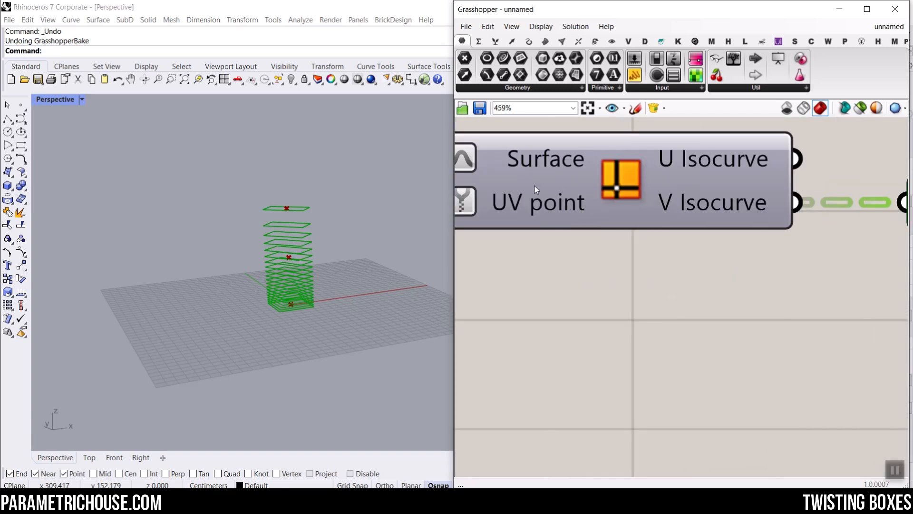
{"action": "scroll", "coordinate": [533, 166], "scroll_direction": "down", "scroll_amount": 5}
{"action": "scroll", "coordinate": [521, 184], "scroll_direction": "up", "scroll_amount": 4}
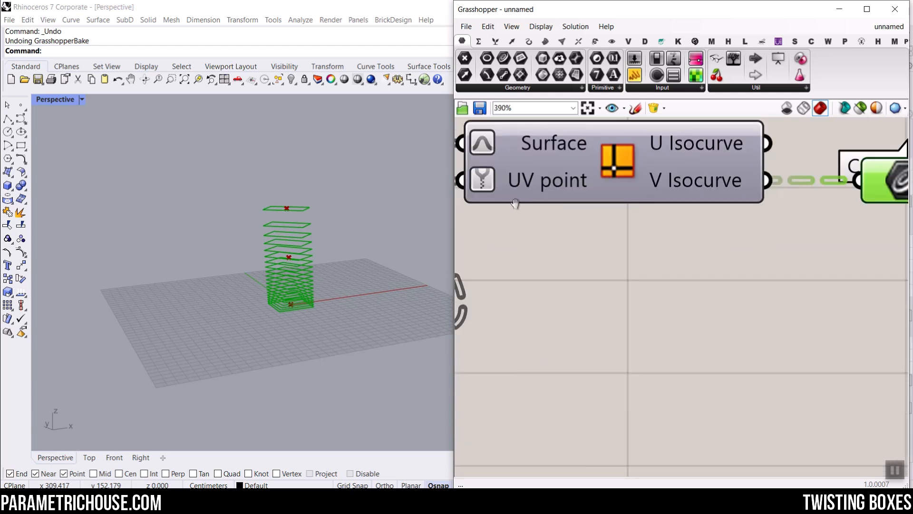
{"action": "right_click_drag", "start_coordinate": [514, 201], "coordinate": [652, 183]}
{"action": "right_click", "coordinate": [512, 315]}
{"action": "left_click", "coordinate": [552, 383]}
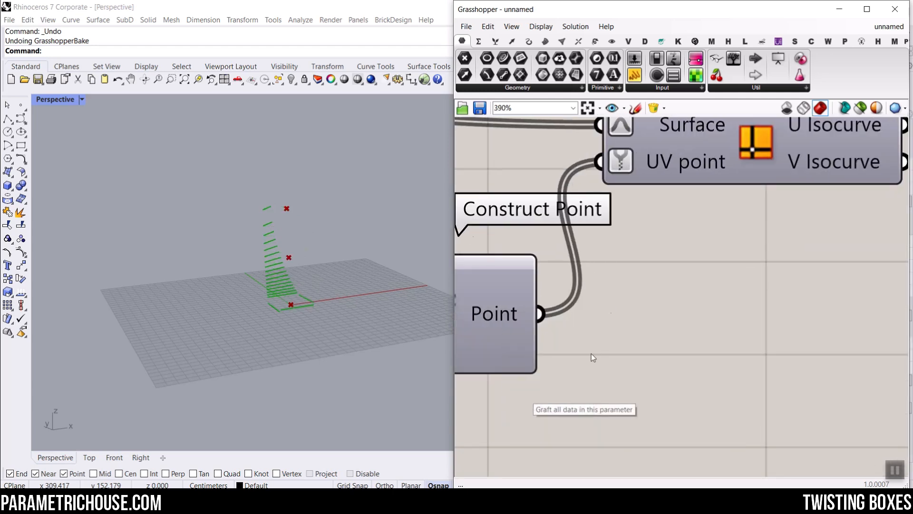
Graft the Surface input of the Iso Curve component and check the resulting data structure in the Curve parameter
{"action": "scroll", "coordinate": [668, 305], "scroll_direction": "down", "scroll_amount": 2}
{"action": "right_click", "coordinate": [683, 212]}
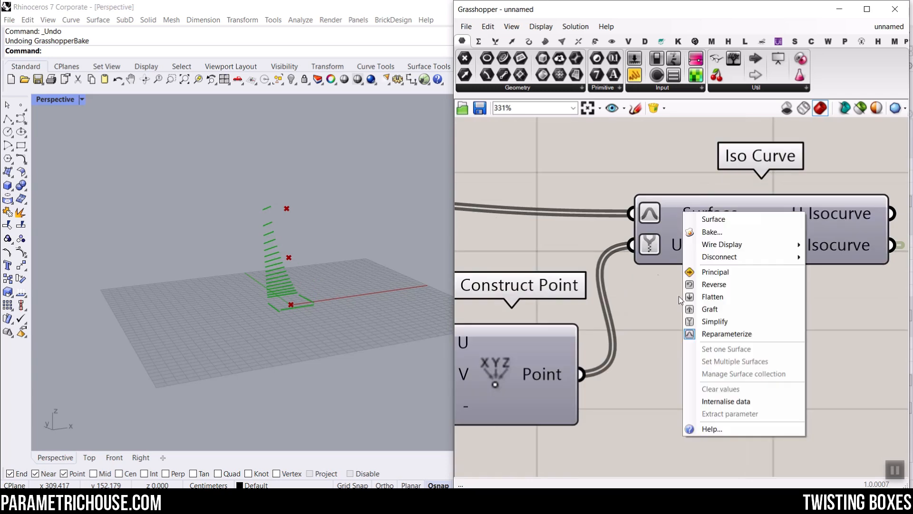
{"action": "left_click", "coordinate": [705, 306]}
{"action": "scroll", "coordinate": [764, 213], "scroll_direction": "up", "scroll_amount": 2}
{"action": "scroll", "coordinate": [827, 223], "scroll_direction": "down", "scroll_amount": 2}
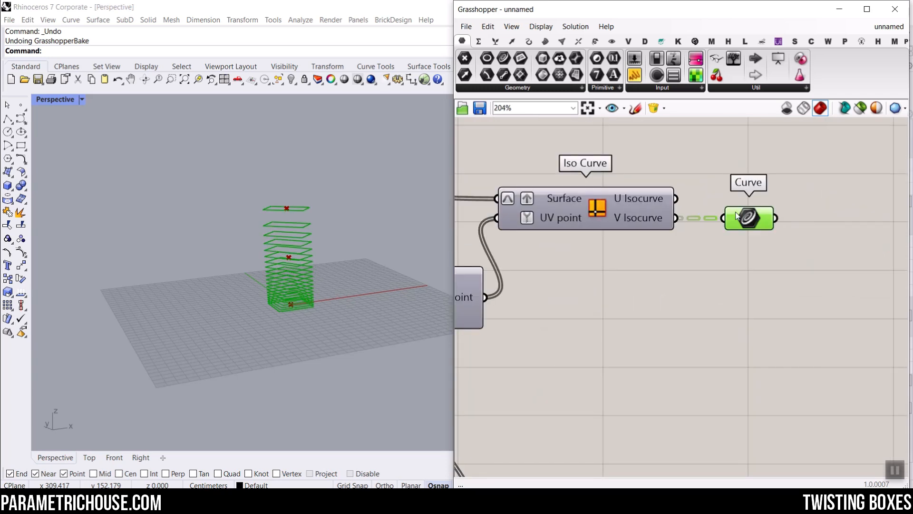
{"action": "mouse_move", "coordinate": [745, 231]}
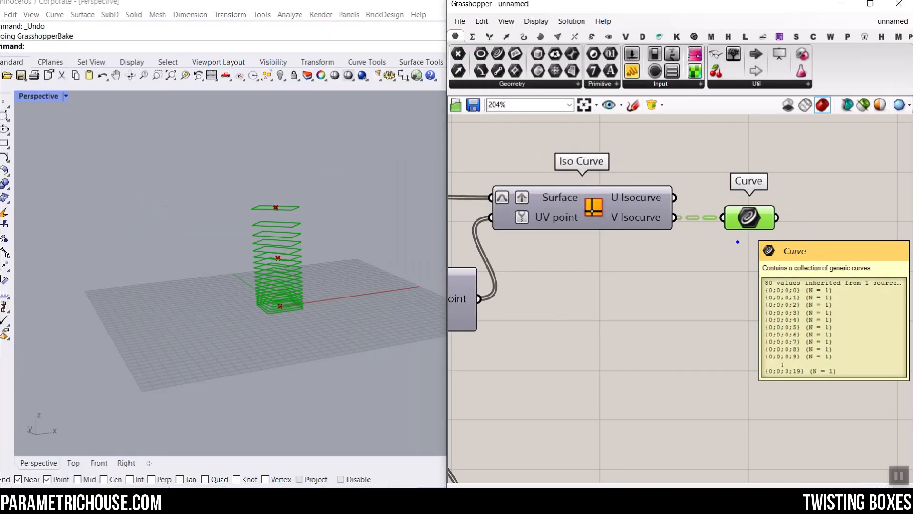
{"action": "scroll", "coordinate": [708, 215], "scroll_direction": "up", "scroll_amount": 2}
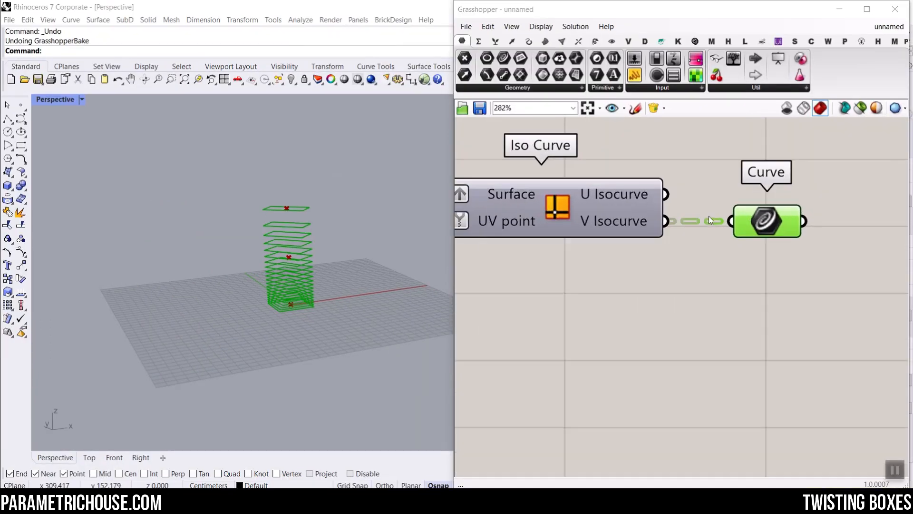
Simplify the data paths of the Curve parameter fed by V Isocurve
{"action": "right_click_drag", "start_coordinate": [777, 228], "coordinate": [646, 177]}
{"action": "mouse_move", "coordinate": [648, 176]}
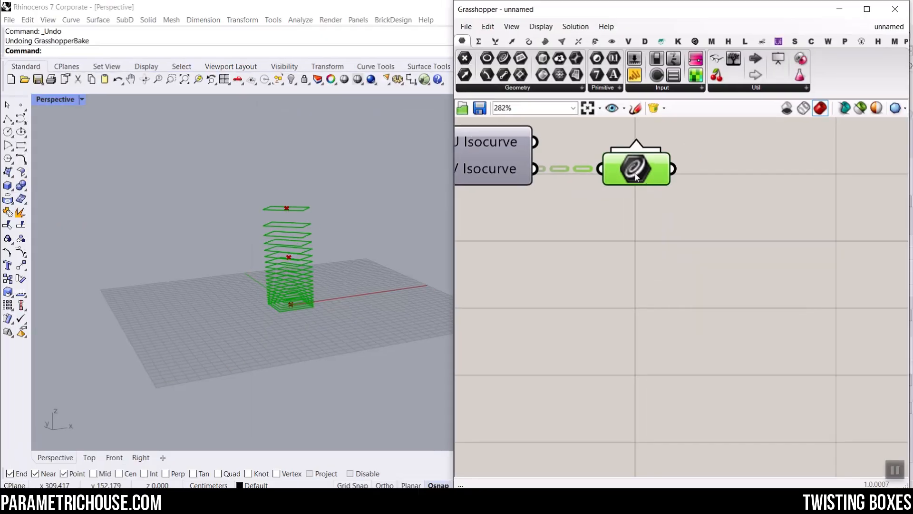
{"action": "right_click", "coordinate": [621, 172]}
{"action": "left_click", "coordinate": [666, 297]}
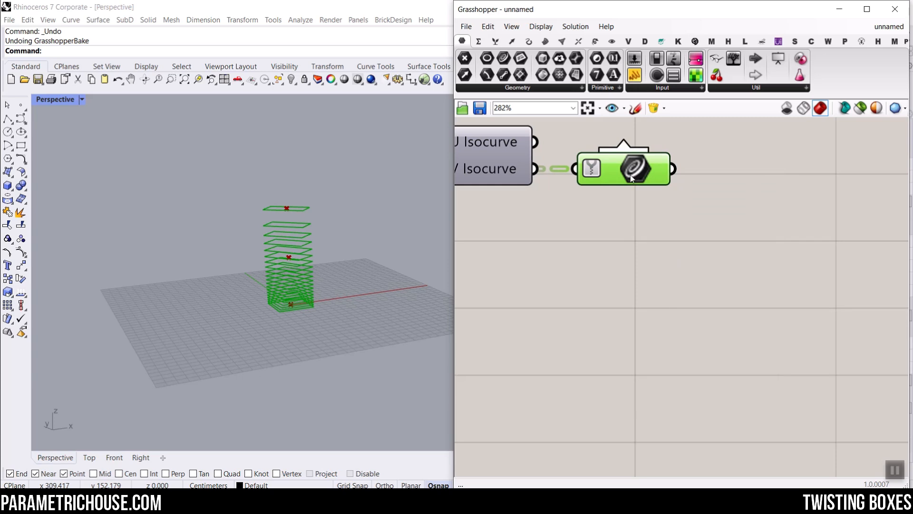
Place a Param Viewer beside the Curve parameter and connect the Curve output to its input
{"action": "mouse_move", "coordinate": [633, 176]}
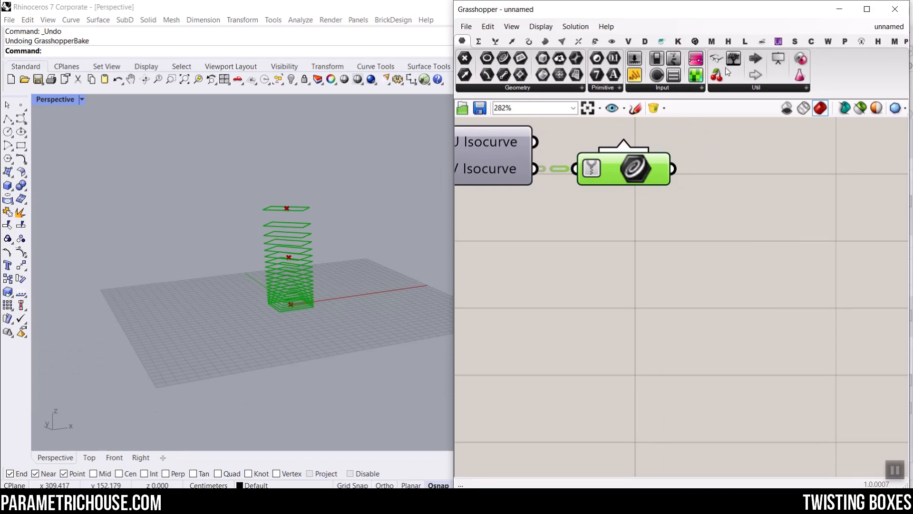
{"action": "left_click", "coordinate": [734, 59]}
{"action": "left_click", "coordinate": [740, 302]}
{"action": "right_click_drag", "start_coordinate": [740, 303], "coordinate": [606, 333]}
{"action": "scroll", "coordinate": [606, 333], "scroll_direction": "down", "scroll_amount": 2}
{"action": "left_click_drag", "start_coordinate": [633, 328], "coordinate": [674, 234]}
{"action": "left_click_drag", "start_coordinate": [555, 238], "coordinate": [647, 478]}
Set the Number Slider feeding the Steps input of Range to 7
{"action": "scroll", "coordinate": [645, 255], "scroll_direction": "down", "scroll_amount": 2}
{"action": "right_click_drag", "start_coordinate": [675, 368], "coordinate": [693, 314]}
{"action": "right_click_drag", "start_coordinate": [600, 302], "coordinate": [659, 304]}
{"action": "scroll", "coordinate": [596, 299], "scroll_direction": "down", "scroll_amount": 4}
{"action": "scroll", "coordinate": [667, 358], "scroll_direction": "up", "scroll_amount": 8}
{"action": "left_click_drag", "start_coordinate": [700, 347], "coordinate": [645, 345]}
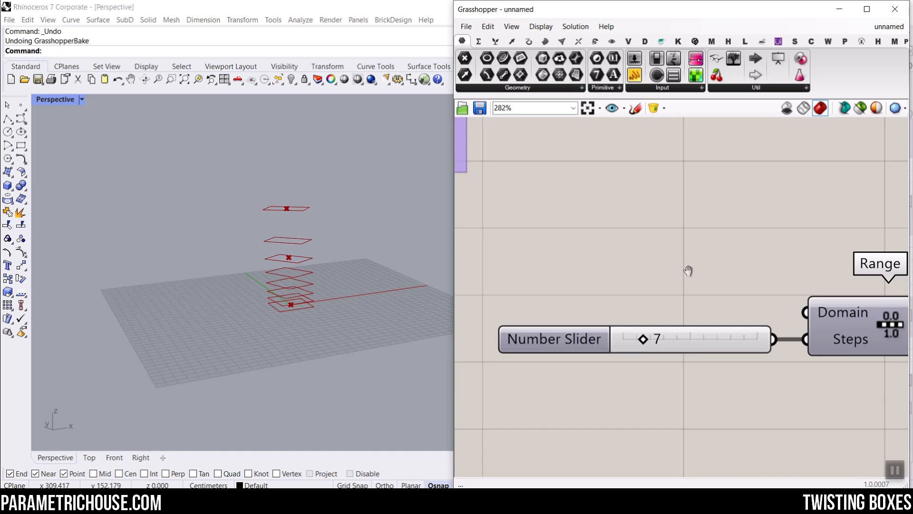
Examine the branch paths and item counts of the curves listed in the Param Viewer, down to the last branch
{"action": "right_click_drag", "start_coordinate": [689, 270], "coordinate": [600, 248]}
{"action": "scroll", "coordinate": [613, 247], "scroll_direction": "down", "scroll_amount": 11}
{"action": "scroll", "coordinate": [769, 200], "scroll_direction": "up", "scroll_amount": 8}
{"action": "right_click_drag", "start_coordinate": [670, 196], "coordinate": [495, 205]}
{"action": "scroll", "coordinate": [775, 189], "scroll_direction": "up", "scroll_amount": 4}
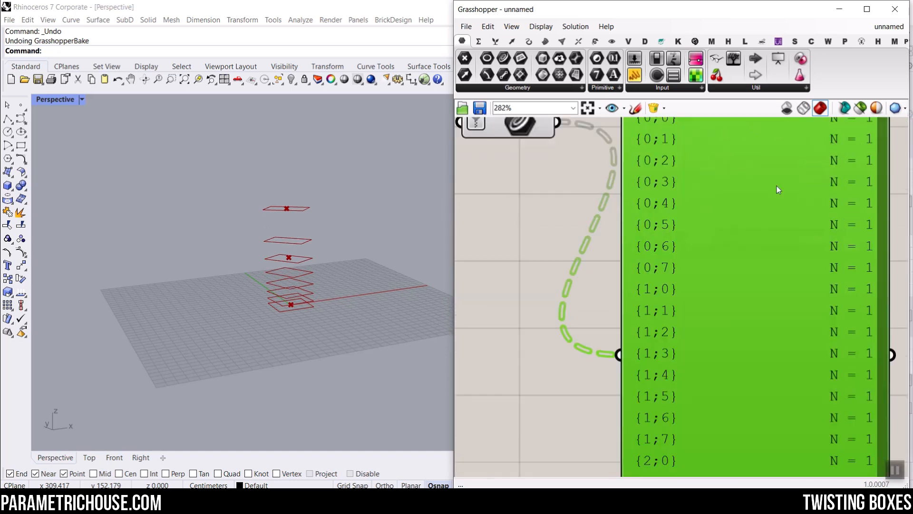
{"action": "right_click_drag", "start_coordinate": [772, 190], "coordinate": [719, 216]}
{"action": "scroll", "coordinate": [719, 214], "scroll_direction": "down", "scroll_amount": 2}
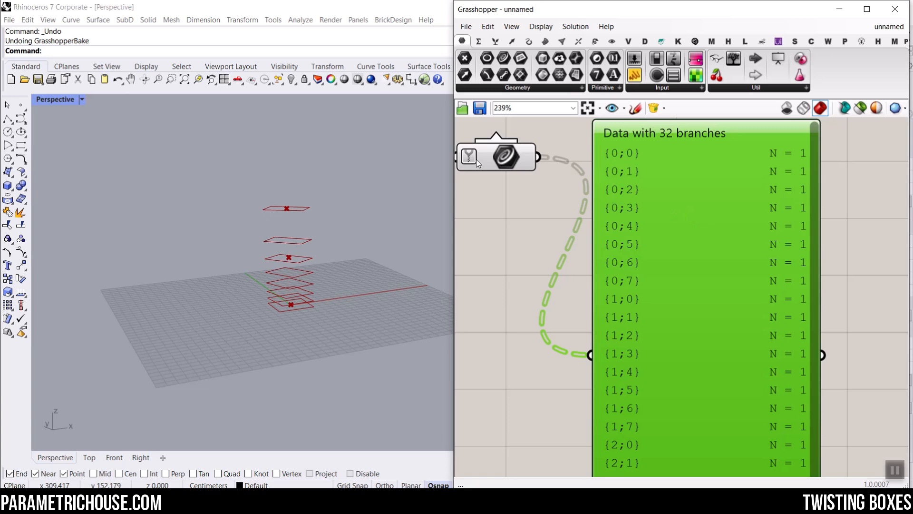
{"action": "scroll", "coordinate": [654, 185], "scroll_direction": "down", "scroll_amount": 2}
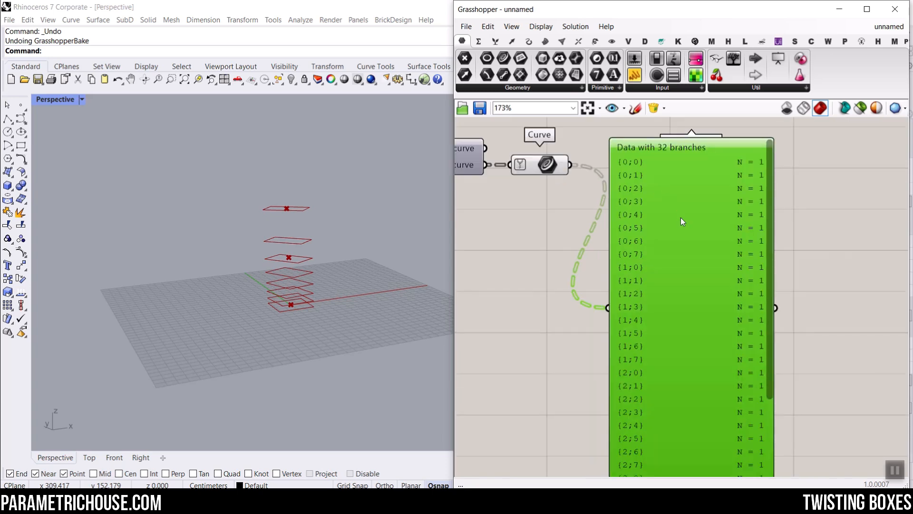
{"action": "right_click_drag", "start_coordinate": [681, 218], "coordinate": [681, 205]}
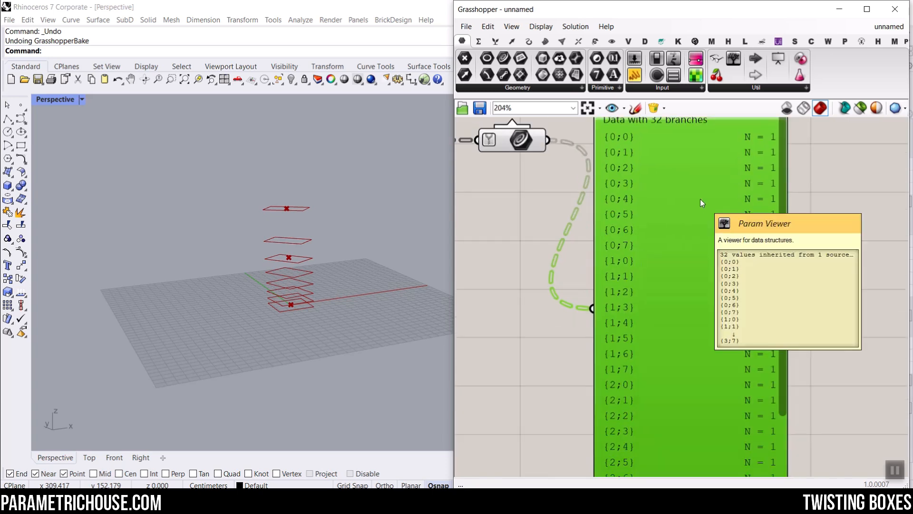
{"action": "scroll", "coordinate": [701, 199], "scroll_direction": "up", "scroll_amount": 1}
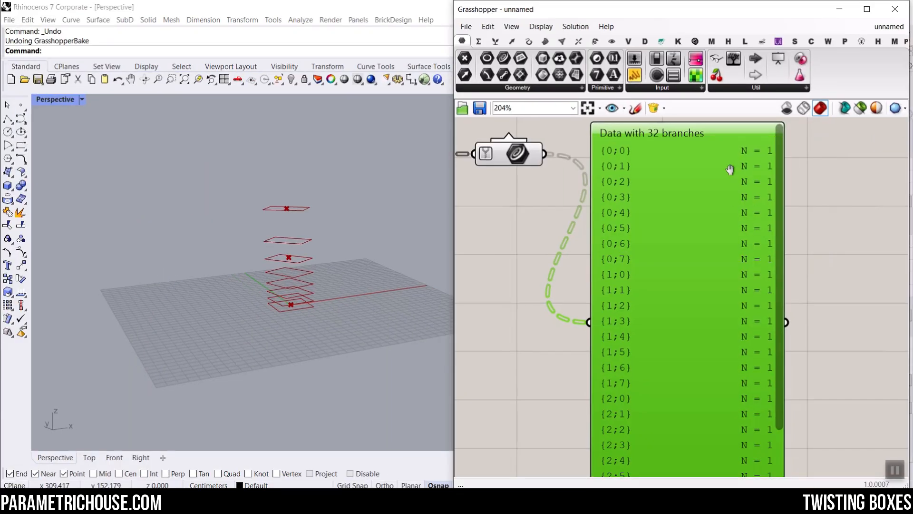
{"action": "scroll", "coordinate": [723, 190], "scroll_direction": "down", "scroll_amount": 2}
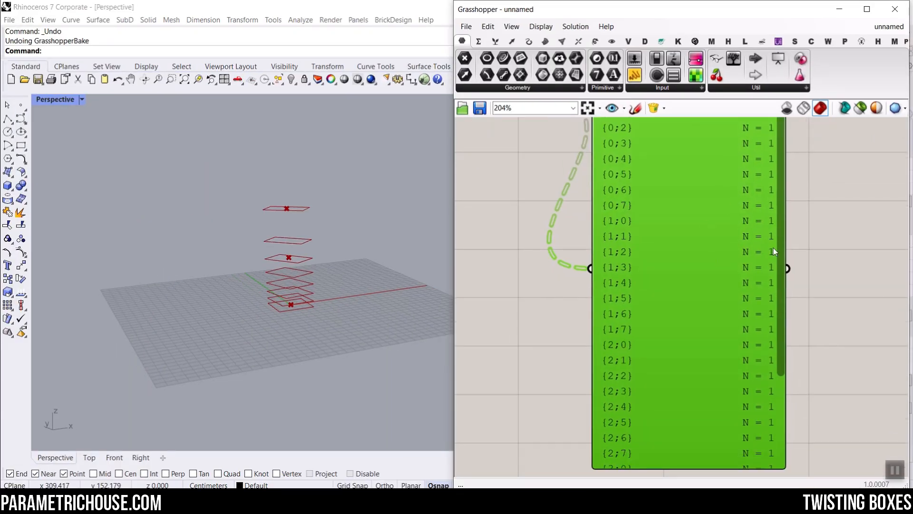
{"action": "left_click_drag", "start_coordinate": [782, 245], "coordinate": [779, 356]}
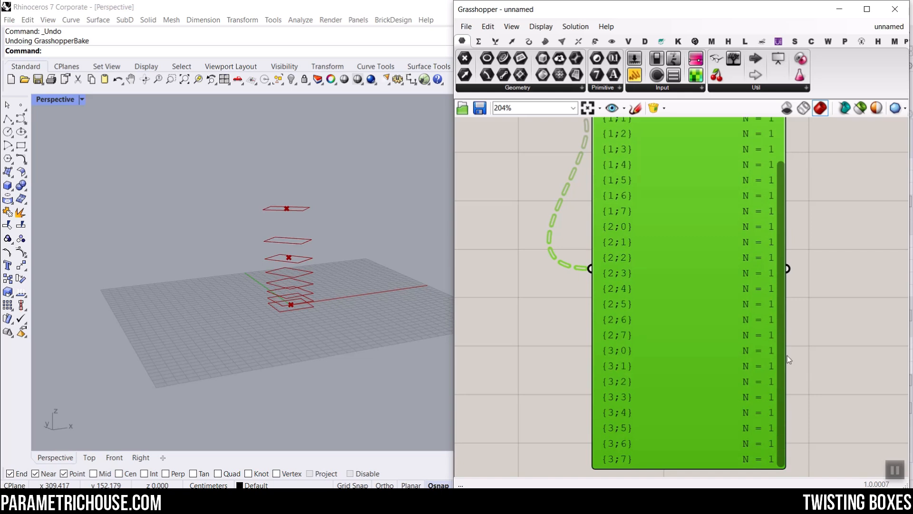
Switch the Param Viewer to the Draw Tree display and inspect how the branches are grouped
{"action": "right_click", "coordinate": [719, 268]}
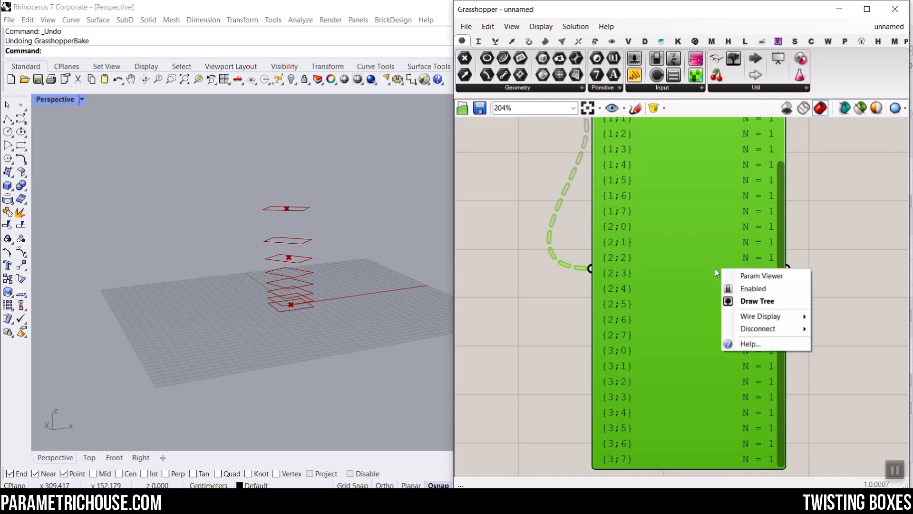
{"action": "left_click", "coordinate": [738, 300]}
{"action": "scroll", "coordinate": [674, 286], "scroll_direction": "up", "scroll_amount": 6}
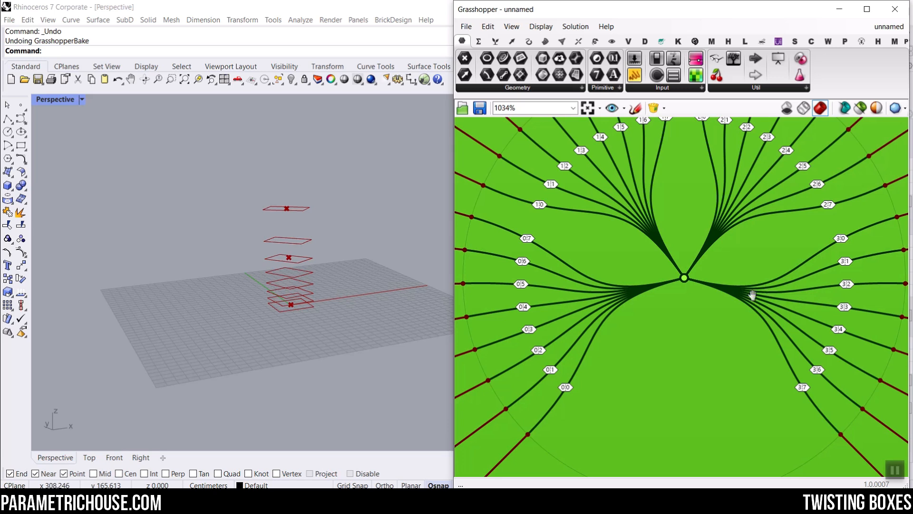
{"action": "right_click_drag", "start_coordinate": [752, 295], "coordinate": [625, 260]}
{"action": "scroll", "coordinate": [614, 217], "scroll_direction": "down", "scroll_amount": 2}
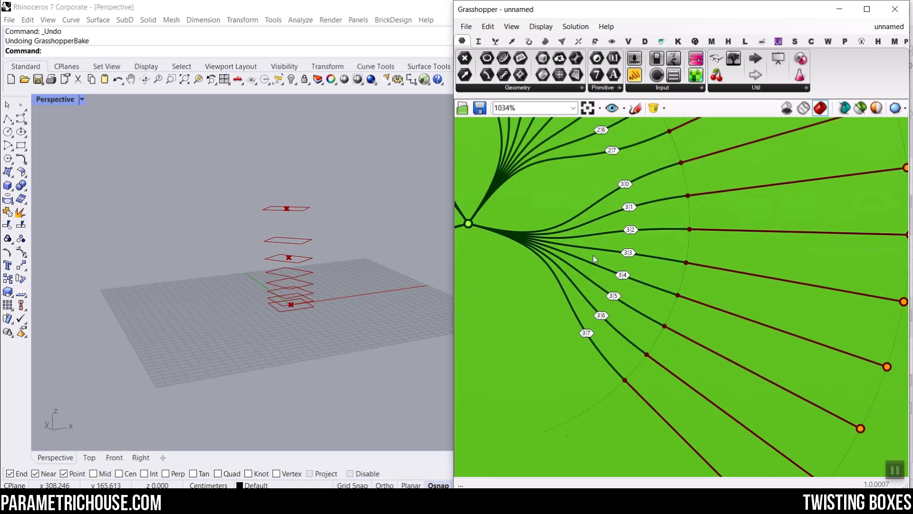
Remove the graft from the Surface input of Iso Curve and graft its UV point input instead
{"action": "scroll", "coordinate": [740, 261], "scroll_direction": "down", "scroll_amount": 8}
{"action": "right_click_drag", "start_coordinate": [481, 214], "coordinate": [740, 289]}
{"action": "right_click", "coordinate": [638, 172]}
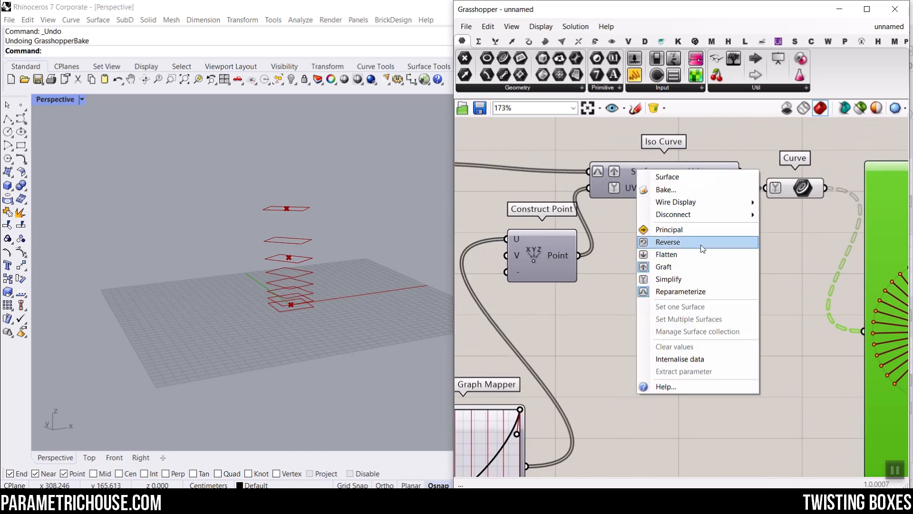
{"action": "left_click", "coordinate": [666, 265]}
{"action": "right_click", "coordinate": [630, 189]}
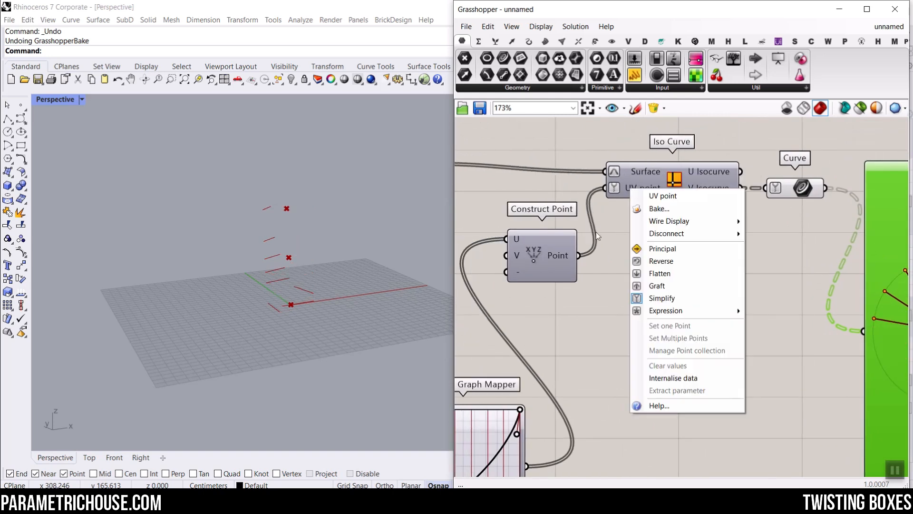
{"action": "left_click", "coordinate": [647, 285]}
{"action": "scroll", "coordinate": [574, 263], "scroll_direction": "down", "scroll_amount": 2}
{"action": "scroll", "coordinate": [697, 302], "scroll_direction": "up", "scroll_amount": 6}
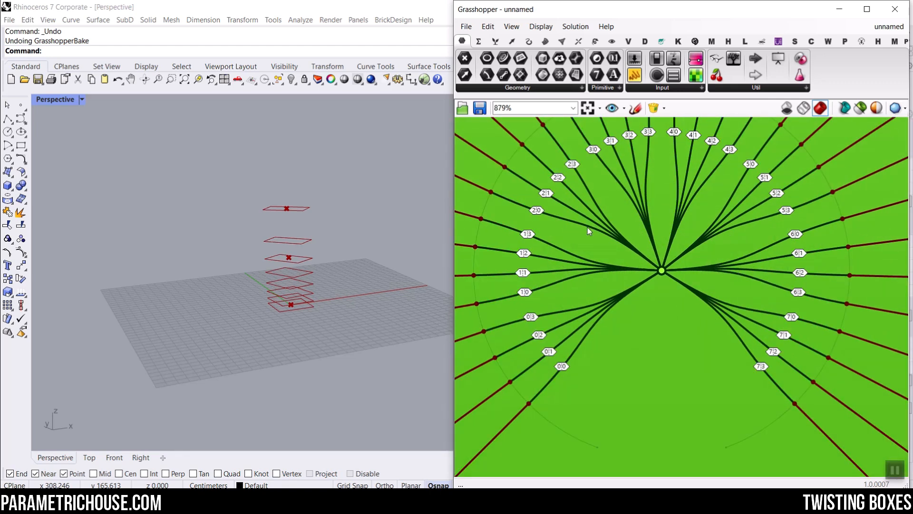
Rename the Number Slider connected to the Range component as Counts
{"action": "scroll", "coordinate": [689, 278], "scroll_direction": "down", "scroll_amount": 10}
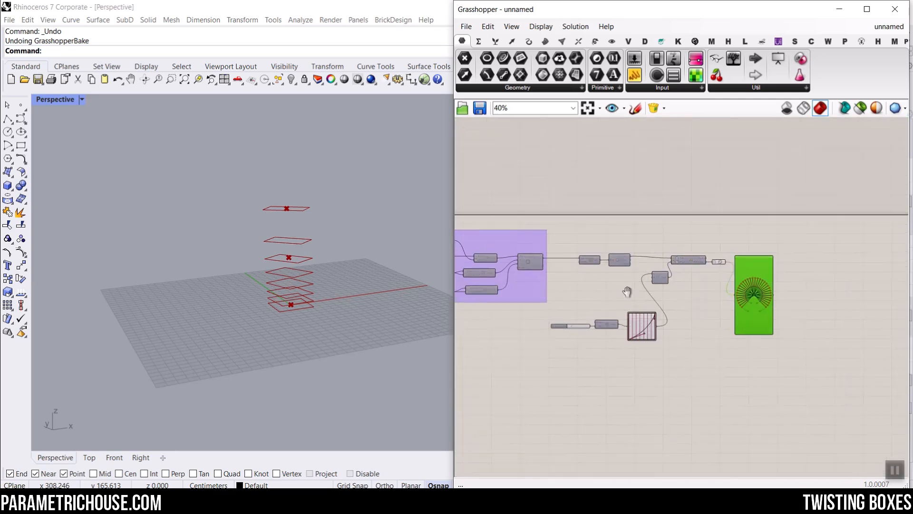
{"action": "scroll", "coordinate": [693, 315], "scroll_direction": "up", "scroll_amount": 5}
{"action": "scroll", "coordinate": [693, 315], "scroll_direction": "up", "scroll_amount": 3}
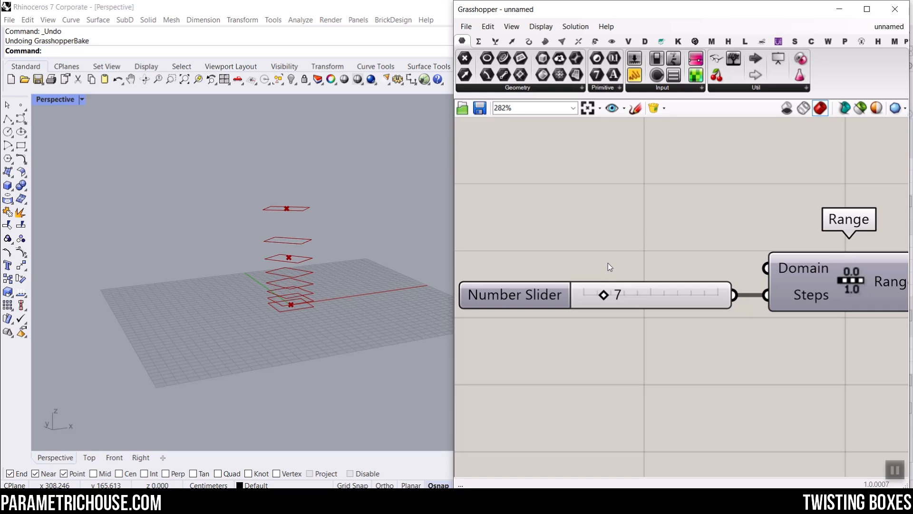
{"action": "right_click", "coordinate": [561, 284]}
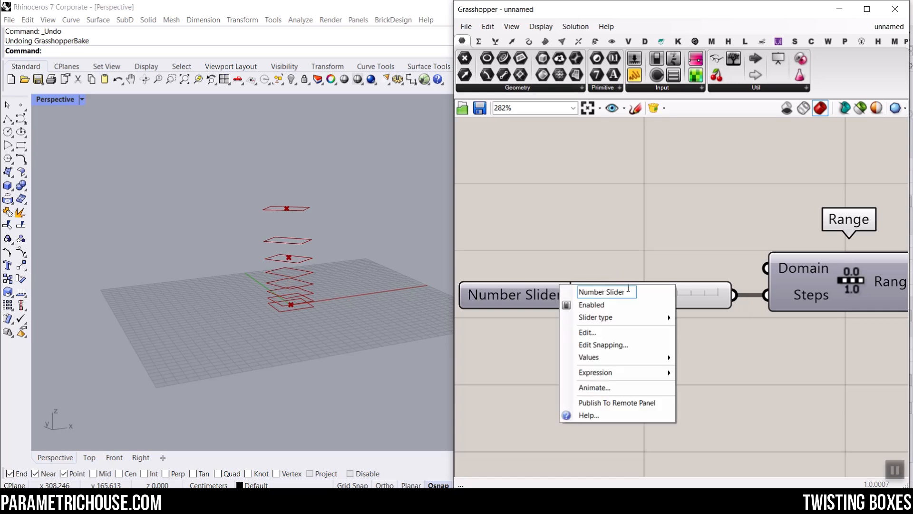
{"action": "type", "text": "Counts"}
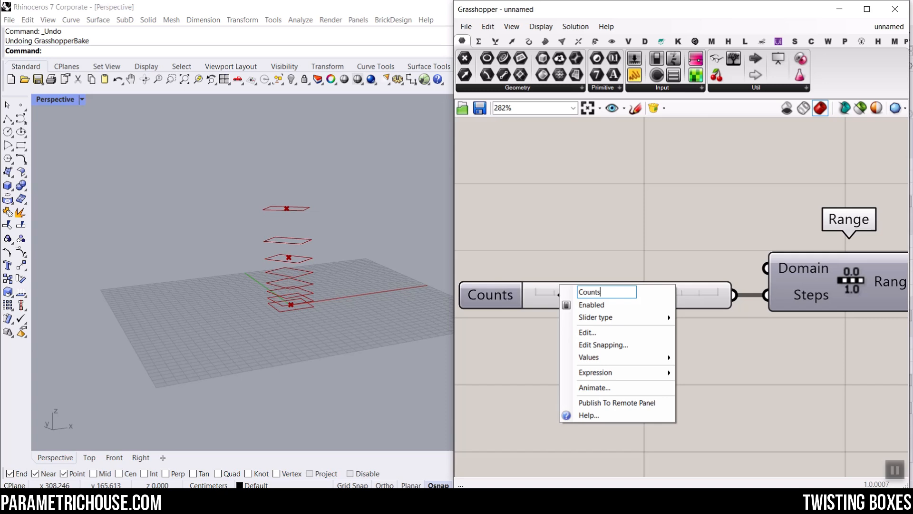
{"action": "key", "text": "Return"}
Examine how the curve branches are grouped in the Param Viewer's tree diagram
{"action": "scroll", "coordinate": [595, 242], "scroll_direction": "down", "scroll_amount": 5}
{"action": "scroll", "coordinate": [653, 171], "scroll_direction": "up", "scroll_amount": 5}
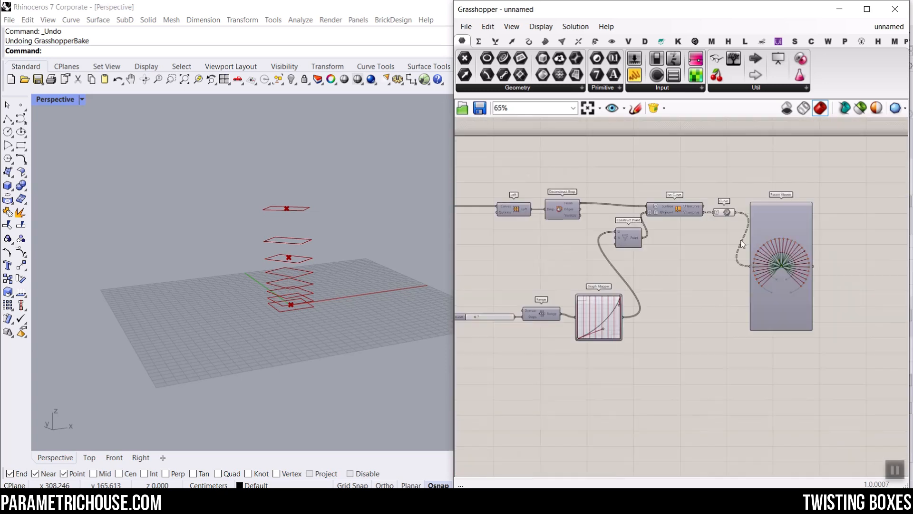
{"action": "scroll", "coordinate": [789, 364], "scroll_direction": "up", "scroll_amount": 5}
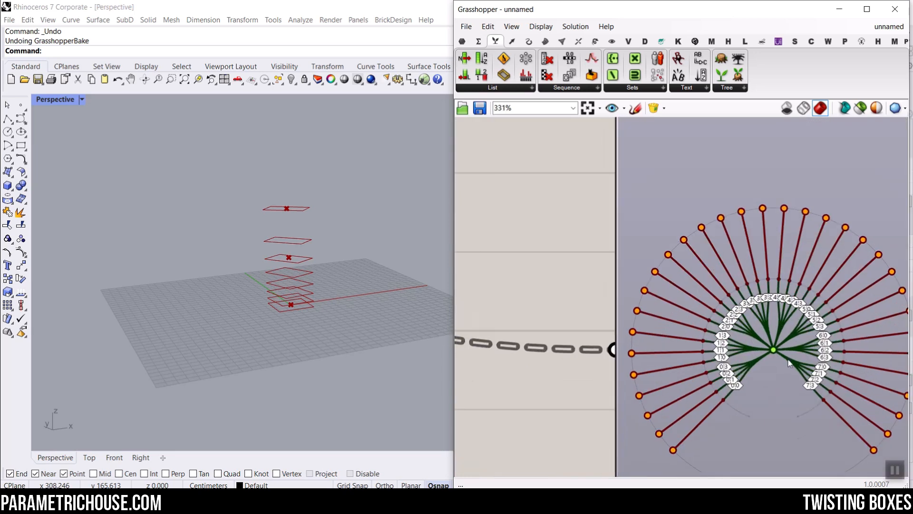
{"action": "scroll", "coordinate": [780, 354], "scroll_direction": "down", "scroll_amount": 2}
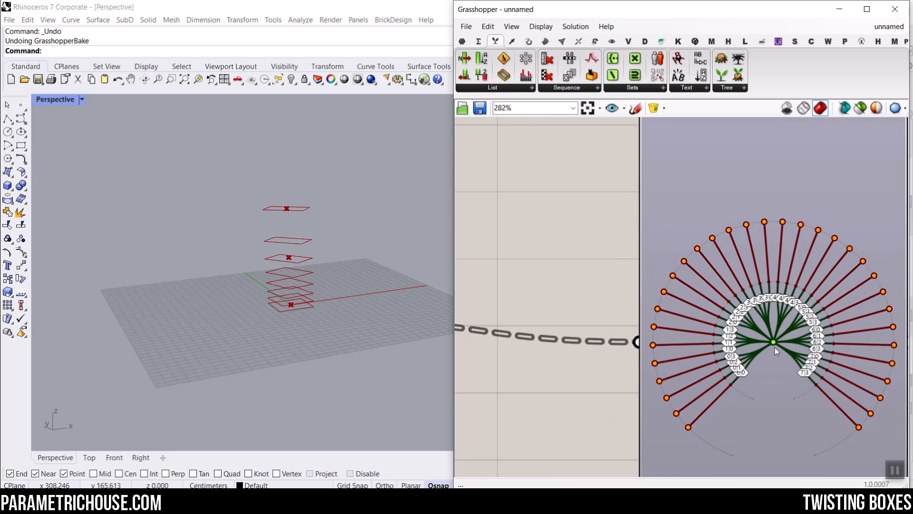
{"action": "scroll", "coordinate": [726, 348], "scroll_direction": "down", "scroll_amount": 2}
{"action": "scroll", "coordinate": [651, 370], "scroll_direction": "up", "scroll_amount": 2}
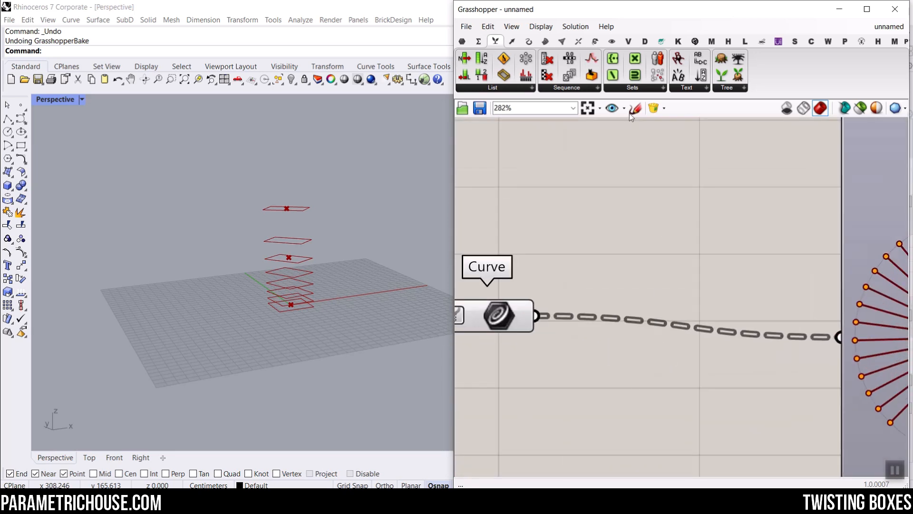
{"action": "double_click", "coordinate": [635, 235]}
{"action": "type", "text": "shif"}
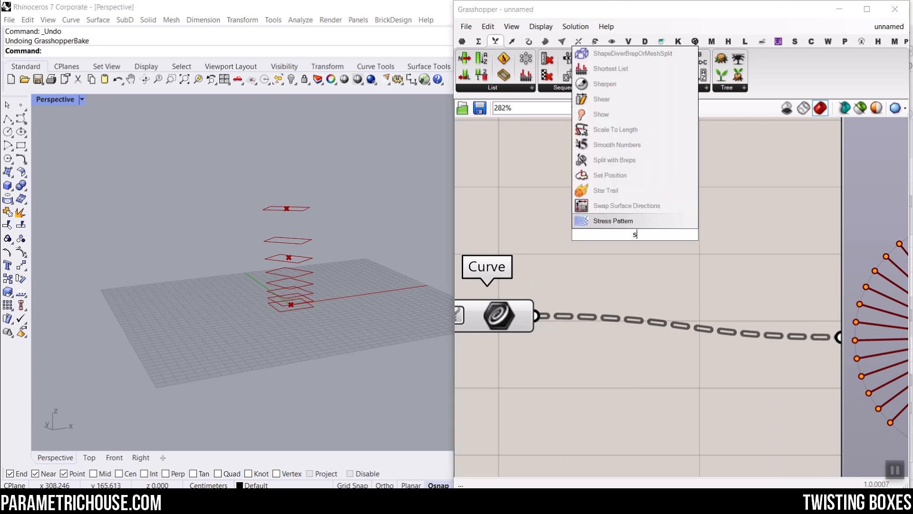
{"action": "type", "text": "t"}
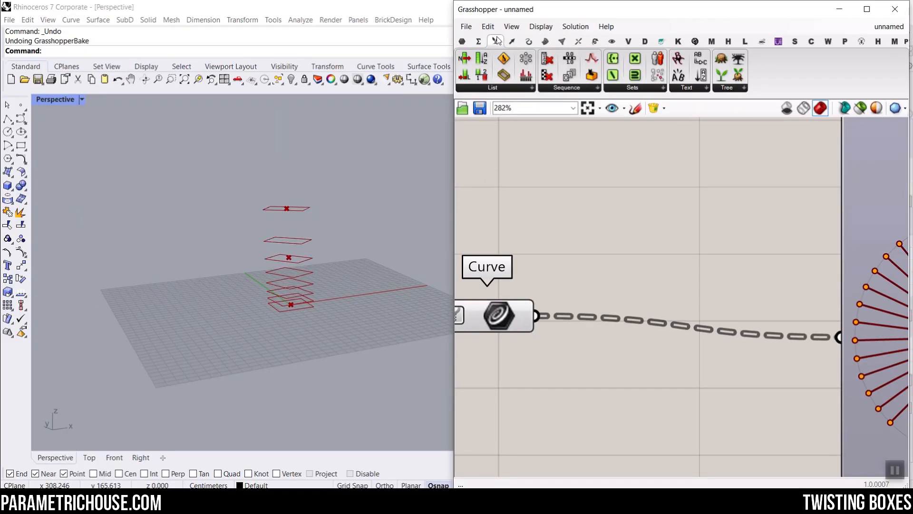
Place a Shift Paths component after the Curve parameter and connect the Curve output to its Data input
{"action": "left_click", "coordinate": [735, 89]}
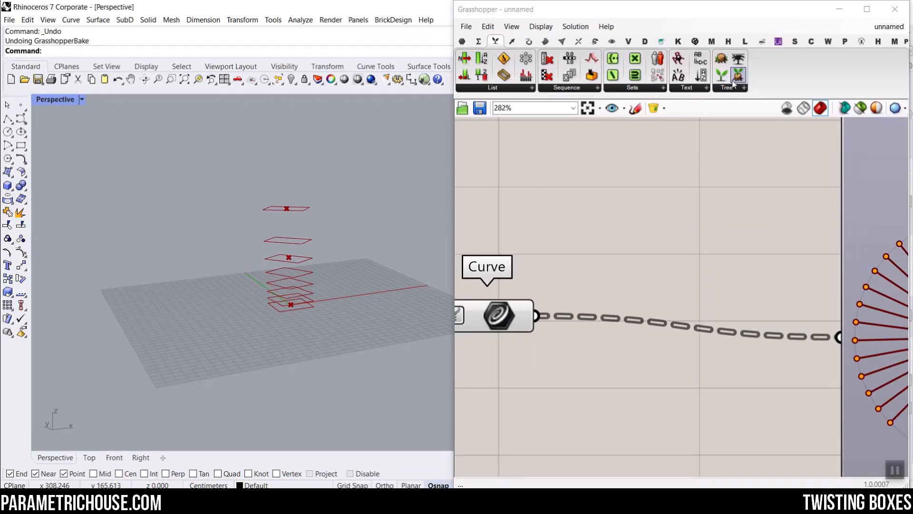
{"action": "left_click", "coordinate": [734, 85]}
{"action": "left_click", "coordinate": [747, 228]}
{"action": "left_click", "coordinate": [692, 297]}
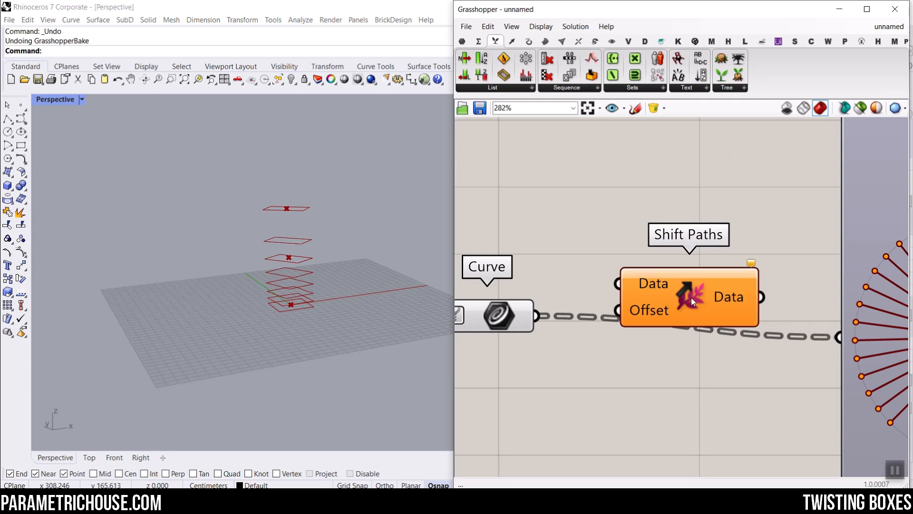
{"action": "left_click_drag", "start_coordinate": [537, 315], "coordinate": [627, 285]}
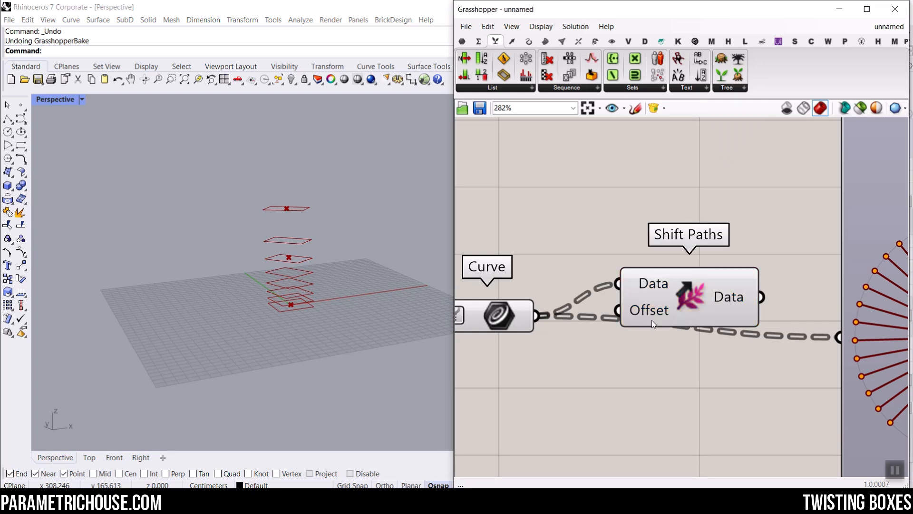
{"action": "mouse_move", "coordinate": [649, 313]}
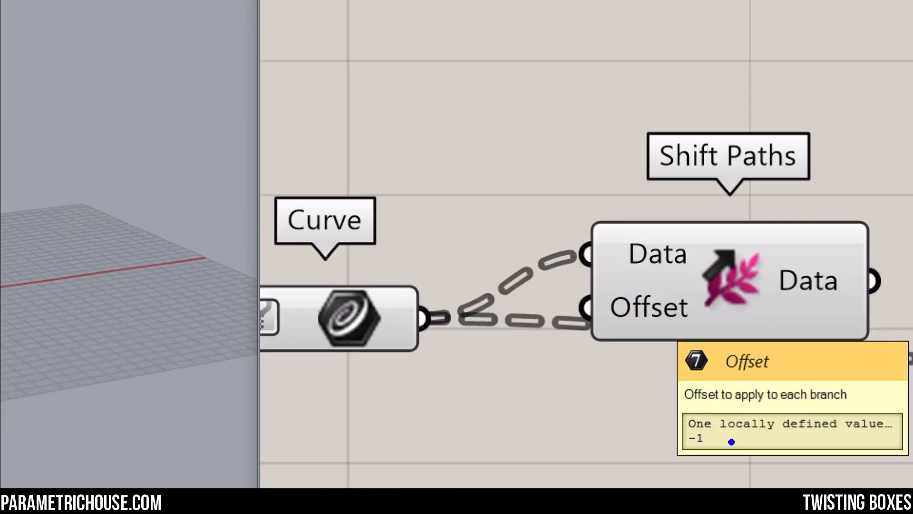
Connect the Data output of Shift Paths to the Param Viewer, replacing its wire from the Curve parameter
{"action": "mouse_move", "coordinate": [735, 417]}
{"action": "left_mouse_down"}
{"action": "mouse_move", "coordinate": [685, 465]}
{"action": "mouse_move", "coordinate": [735, 419]}
{"action": "left_mouse_up"}
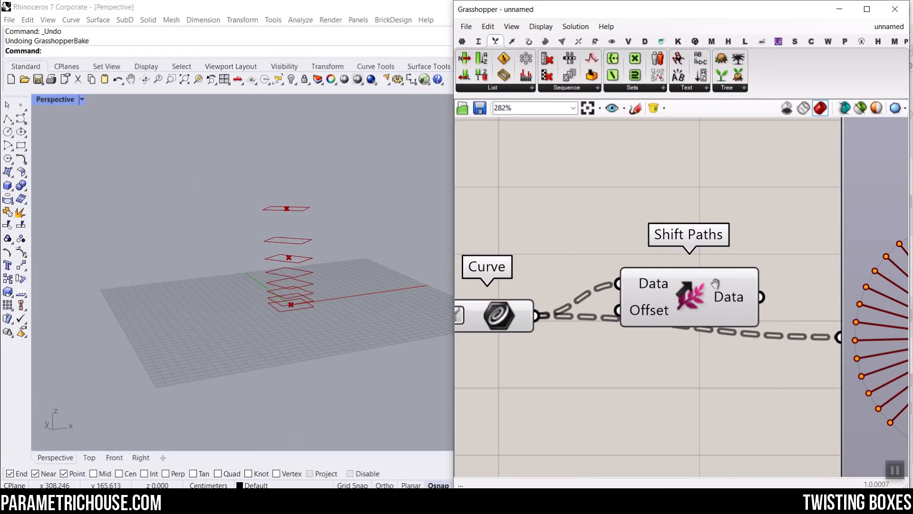
{"action": "scroll", "coordinate": [706, 309], "scroll_direction": "up", "scroll_amount": 3}
{"action": "left_click_drag", "start_coordinate": [708, 328], "coordinate": [706, 327]}
{"action": "right_click_drag", "start_coordinate": [689, 322], "coordinate": [588, 310]}
{"action": "scroll", "coordinate": [588, 310], "scroll_direction": "down", "scroll_amount": 1}
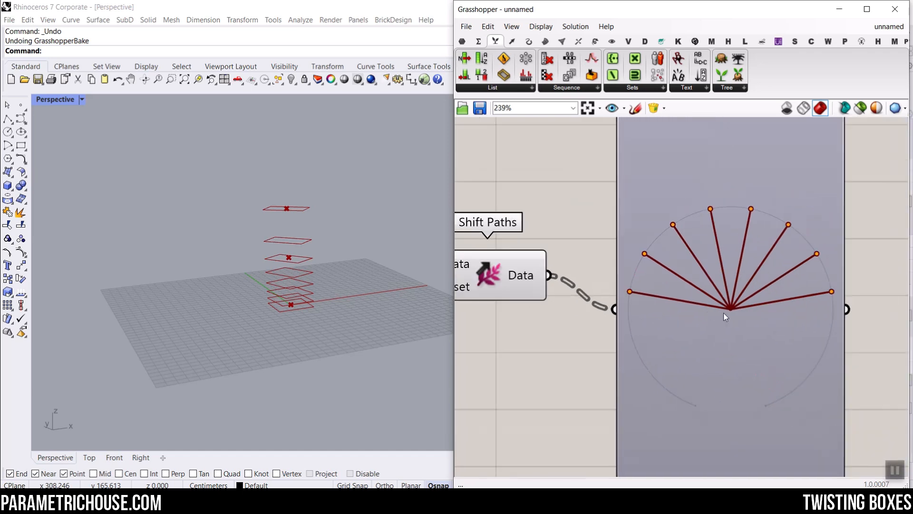
{"action": "mouse_move", "coordinate": [513, 275]}
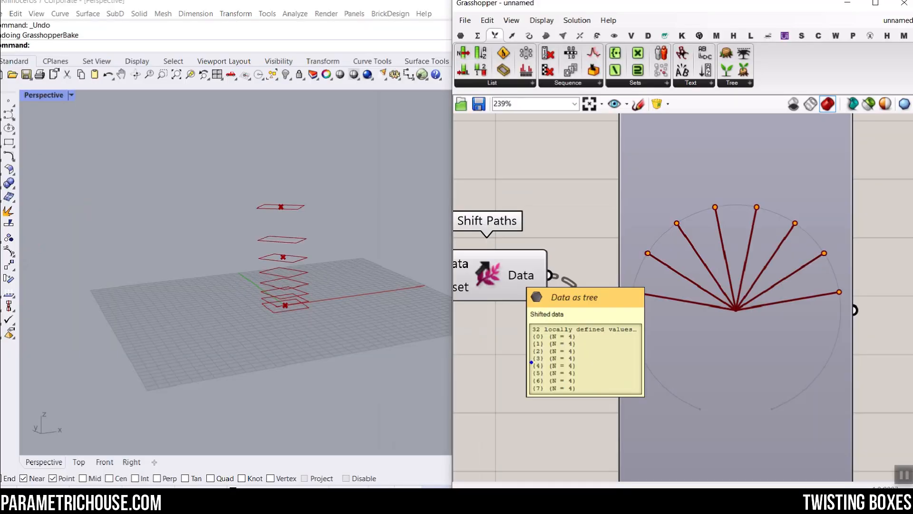
Remove the graft from the UV point input of Iso Curve, graft its Surface input, and check the Shift Paths output
{"action": "scroll", "coordinate": [577, 255], "scroll_direction": "down", "scroll_amount": 7}
{"action": "right_click_drag", "start_coordinate": [576, 255], "coordinate": [695, 269]}
{"action": "scroll", "coordinate": [553, 283], "scroll_direction": "up", "scroll_amount": 6}
{"action": "scroll", "coordinate": [553, 290], "scroll_direction": "up", "scroll_amount": 2}
{"action": "right_click", "coordinate": [554, 285]}
{"action": "left_click", "coordinate": [570, 364]}
{"action": "right_click", "coordinate": [593, 253]}
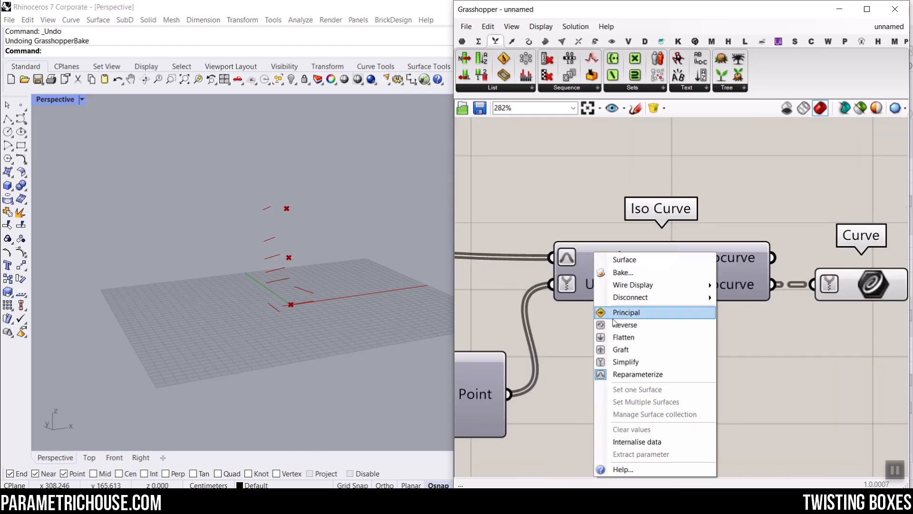
{"action": "left_click", "coordinate": [618, 347]}
{"action": "right_click_drag", "start_coordinate": [854, 300], "coordinate": [532, 263]}
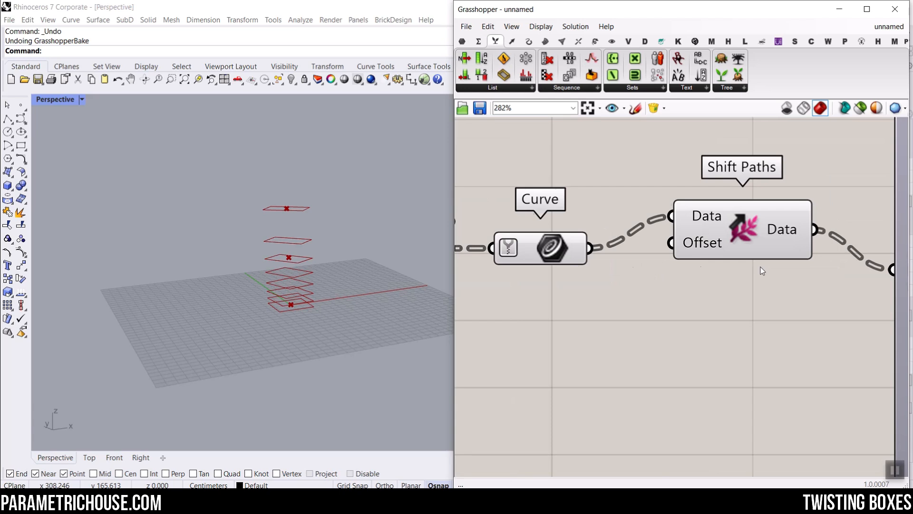
{"action": "right_click_drag", "start_coordinate": [859, 262], "coordinate": [637, 260]}
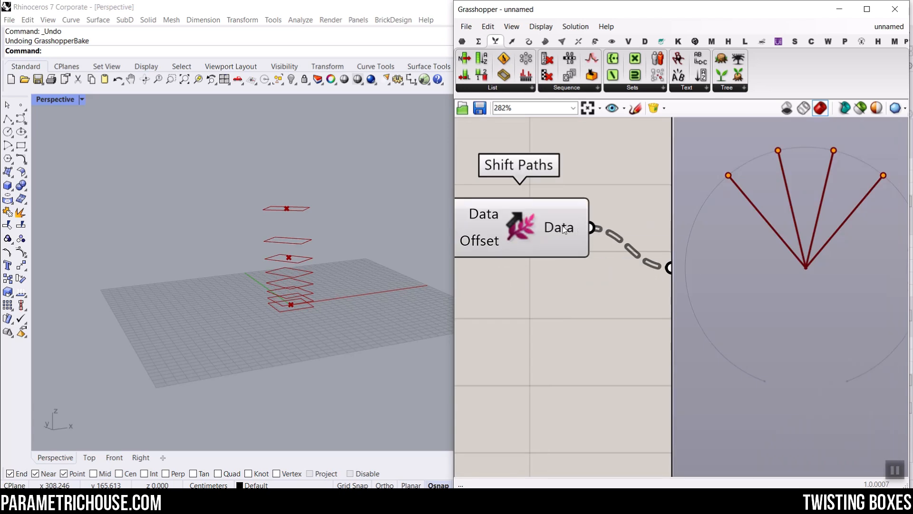
{"action": "mouse_move", "coordinate": [564, 229]}
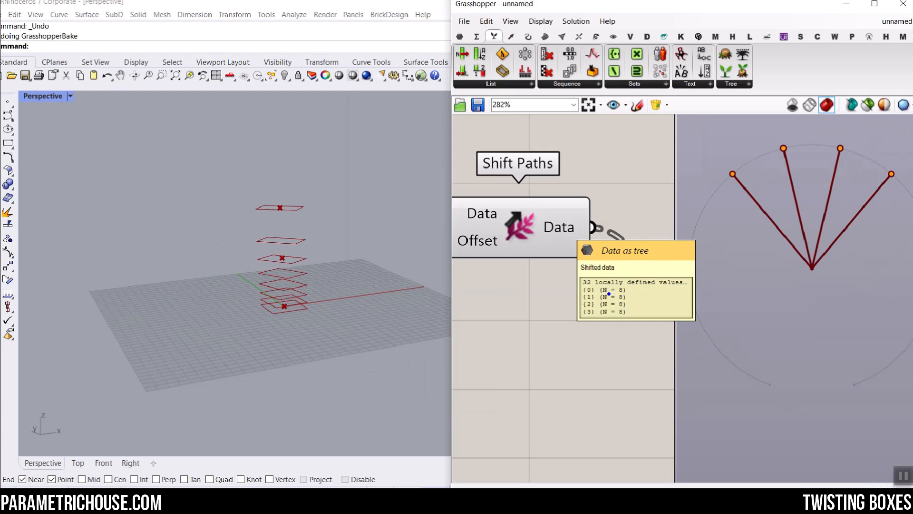
Ungraft the Surface input of Iso Curve, graft its UV point input again, and inspect the shifted data
{"action": "scroll", "coordinate": [559, 233], "scroll_direction": "down", "scroll_amount": 4}
{"action": "right_click_drag", "start_coordinate": [558, 235], "coordinate": [768, 264]}
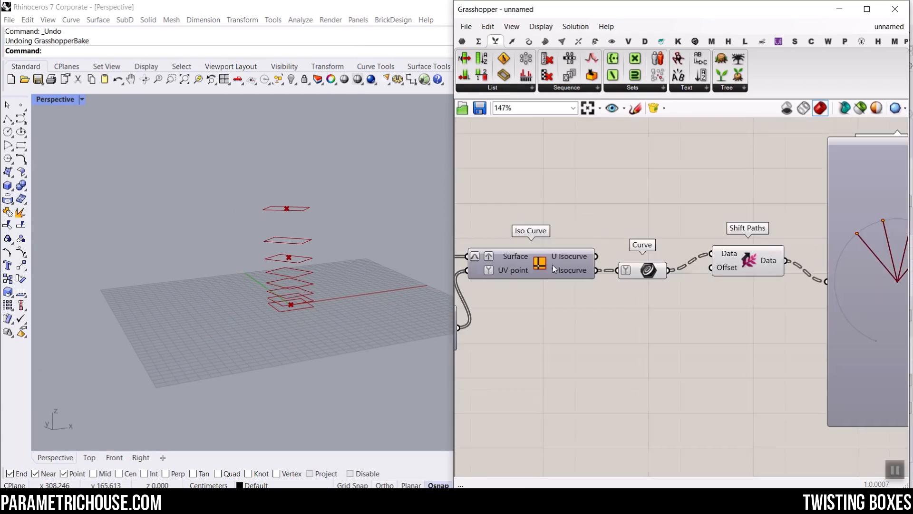
{"action": "right_click_drag", "start_coordinate": [476, 264], "coordinate": [548, 261]}
{"action": "scroll", "coordinate": [548, 261], "scroll_direction": "up", "scroll_amount": 4}
{"action": "right_click", "coordinate": [594, 243]}
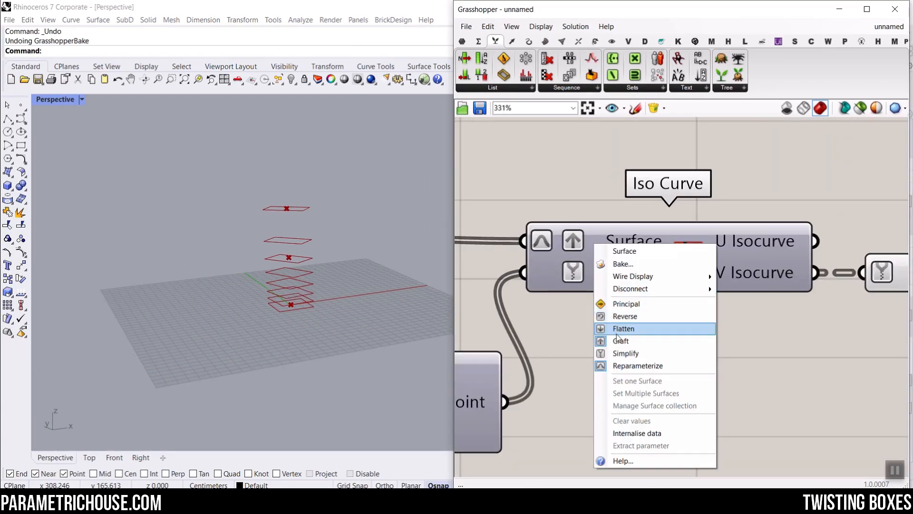
{"action": "left_click", "coordinate": [618, 339]}
{"action": "scroll", "coordinate": [575, 303], "scroll_direction": "up", "scroll_amount": 1}
{"action": "right_click", "coordinate": [584, 270]}
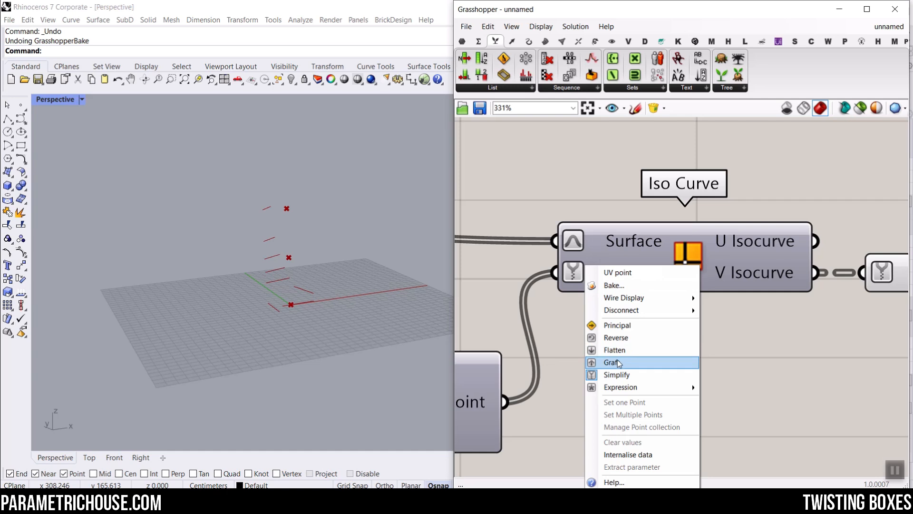
{"action": "left_click", "coordinate": [619, 361]}
{"action": "scroll", "coordinate": [617, 308], "scroll_direction": "down", "scroll_amount": 7}
{"action": "scroll", "coordinate": [609, 279], "scroll_direction": "up", "scroll_amount": 5}
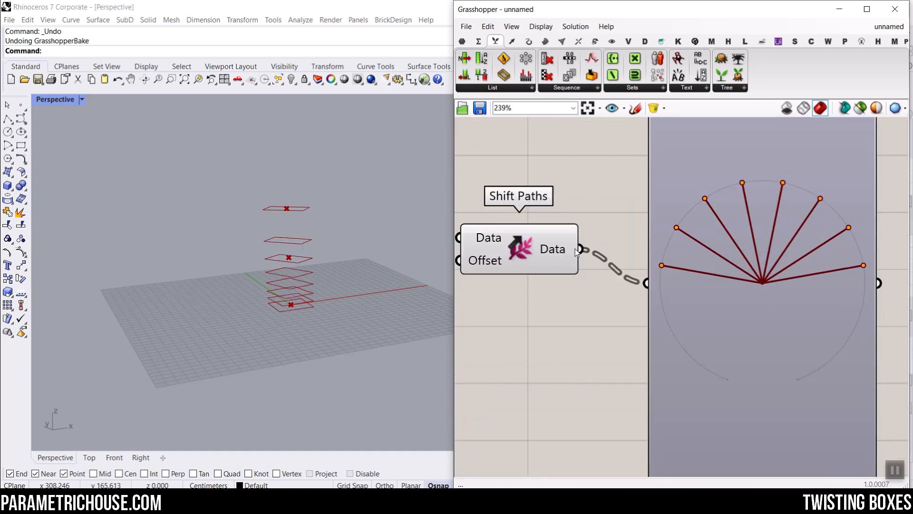
{"action": "mouse_move", "coordinate": [571, 251]}
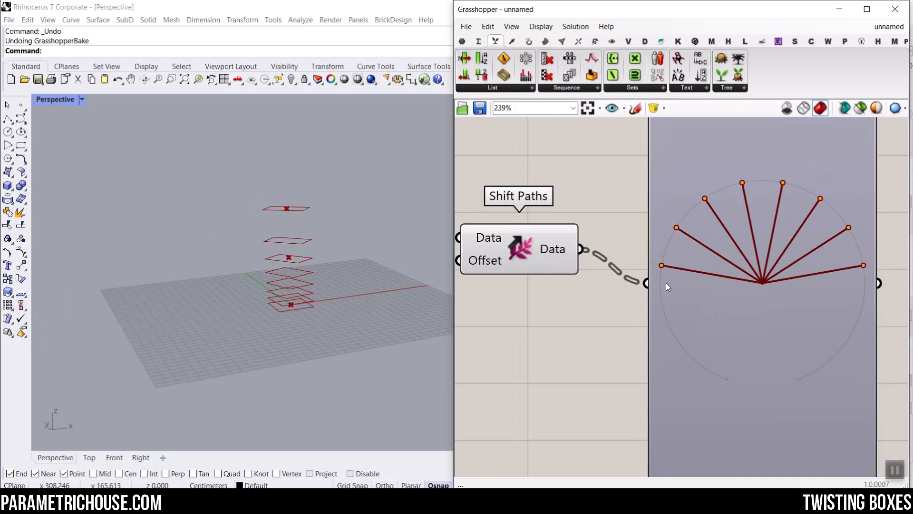
Turn off Draw Tree on the Param Viewer so it lists the branch paths as text
{"action": "right_click_drag", "start_coordinate": [256, 331], "coordinate": [333, 364], "text": "shift"}
{"action": "scroll", "coordinate": [258, 315], "scroll_direction": "up", "scroll_amount": 6}
{"action": "scroll", "coordinate": [323, 247], "scroll_direction": "up", "scroll_amount": 8}
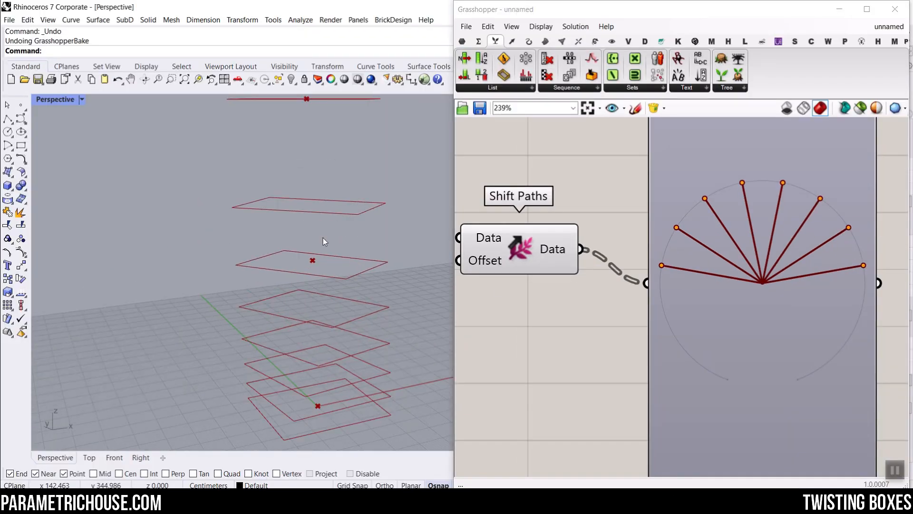
{"action": "right_click_drag", "start_coordinate": [317, 273], "coordinate": [311, 295]}
{"action": "right_click", "coordinate": [786, 256]}
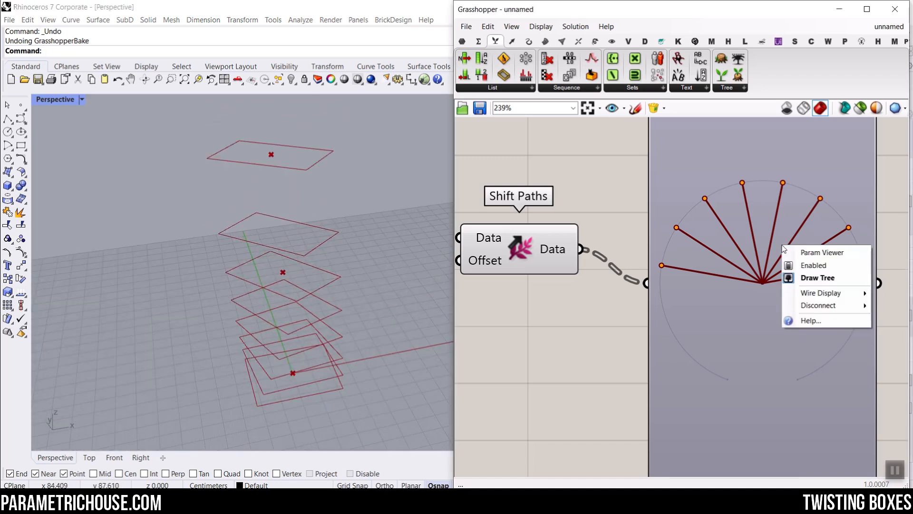
{"action": "left_click", "coordinate": [804, 279]}
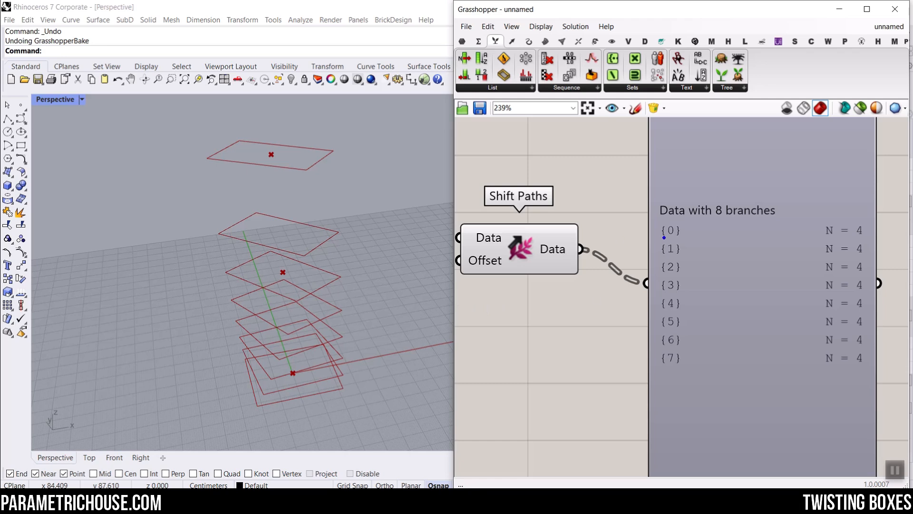
{"action": "mouse_move", "coordinate": [664, 232]}
{"action": "left_mouse_down"}
{"action": "mouse_move", "coordinate": [574, 312]}
{"action": "mouse_move", "coordinate": [358, 376]}
{"action": "left_mouse_up"}
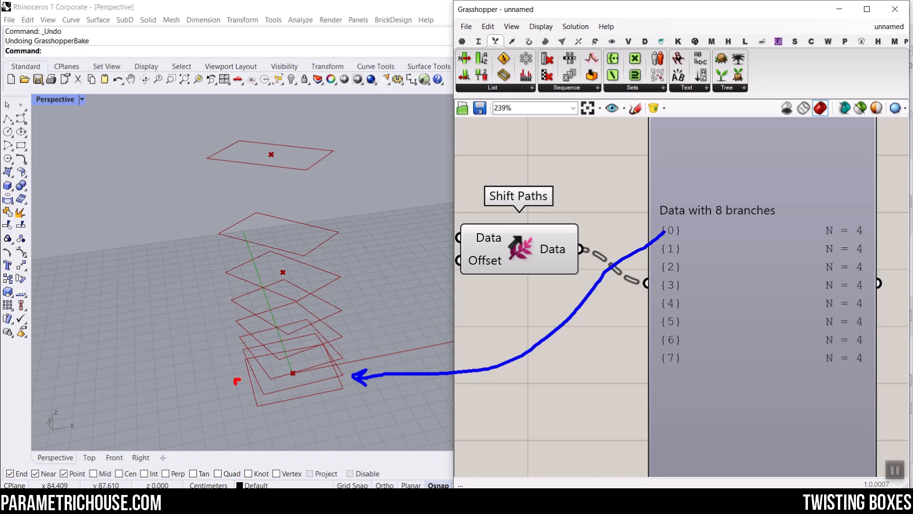
{"action": "left_click_drag", "start_coordinate": [337, 353], "coordinate": [347, 365]}
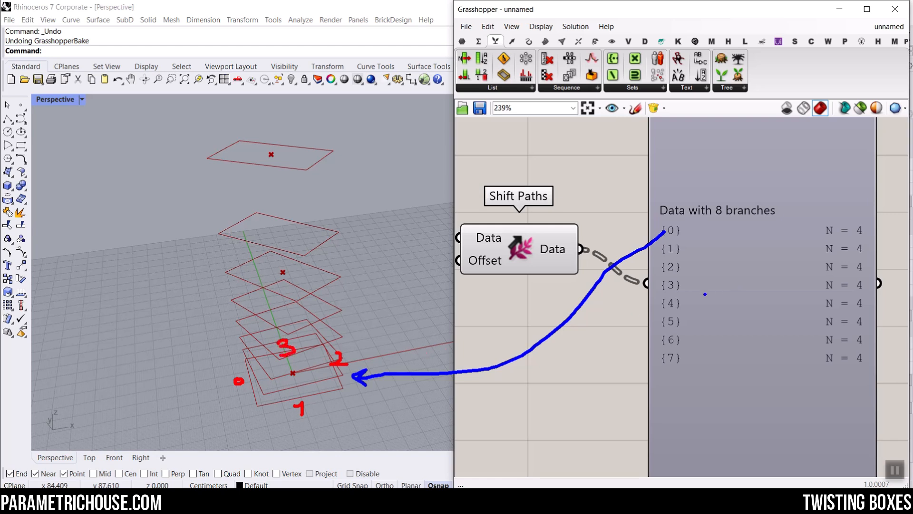
{"action": "mouse_move", "coordinate": [656, 340]}
{"action": "left_mouse_down"}
{"action": "mouse_move", "coordinate": [630, 340]}
{"action": "mouse_move", "coordinate": [443, 273]}
{"action": "mouse_move", "coordinate": [352, 225]}
{"action": "left_mouse_up"}
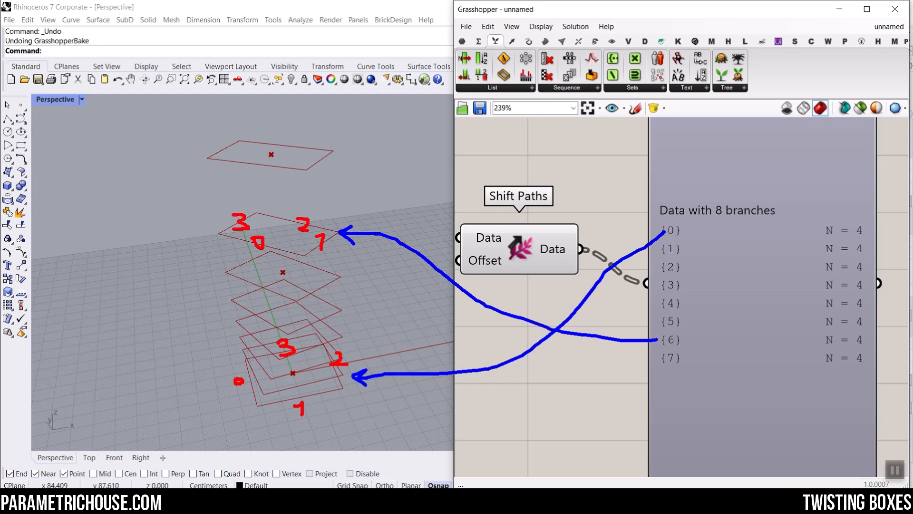
{"action": "mouse_move", "coordinate": [872, 223]}
{"action": "left_mouse_down"}
{"action": "mouse_move", "coordinate": [812, 229]}
{"action": "mouse_move", "coordinate": [856, 240]}
{"action": "left_mouse_up"}
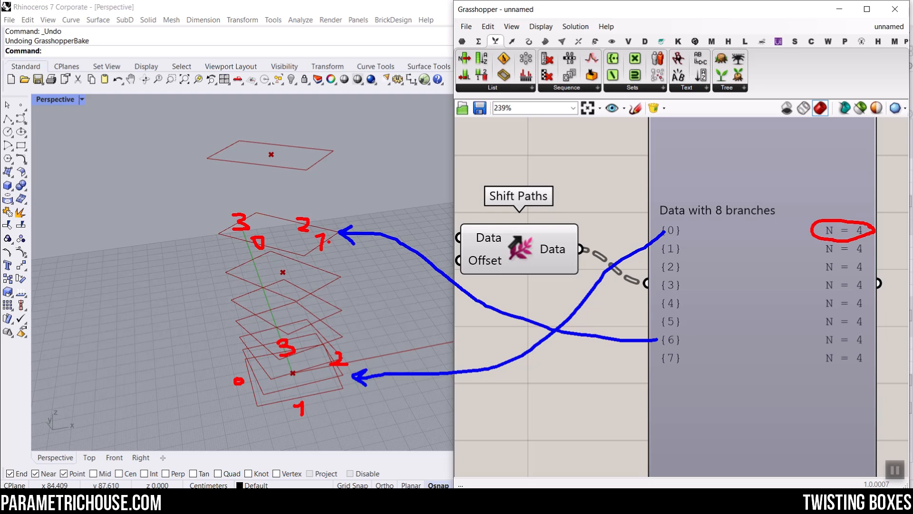
{"action": "key", "text": "Escape"}
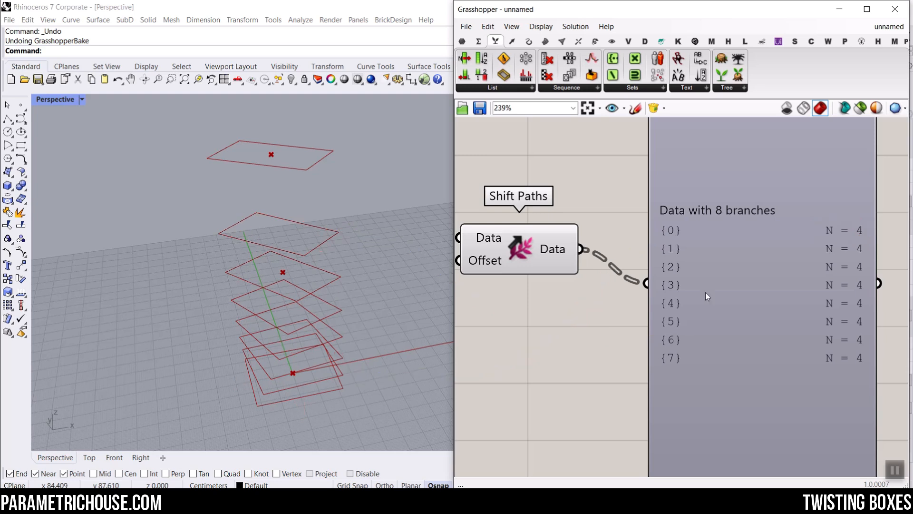
Bake the Shift Paths output, select individual curves in the viewport to check them, and undo the bake
{"action": "right_click", "coordinate": [566, 243]}
{"action": "left_click", "coordinate": [583, 264]}
{"action": "left_click", "coordinate": [593, 367]}
{"action": "left_click", "coordinate": [266, 246]}
{"action": "left_click", "coordinate": [323, 244]}
{"action": "scroll", "coordinate": [357, 203], "scroll_direction": "down", "scroll_amount": 4}
{"action": "key", "text": "ctrl+z"}
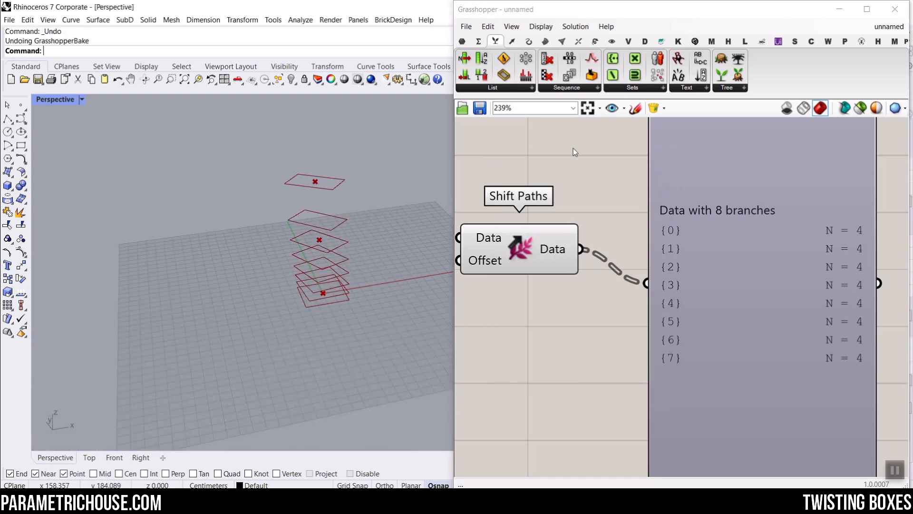
Place a Join Curves component between Shift Paths and the Param Viewer, wired from the shifted data to the viewer
{"action": "left_click", "coordinate": [529, 42]}
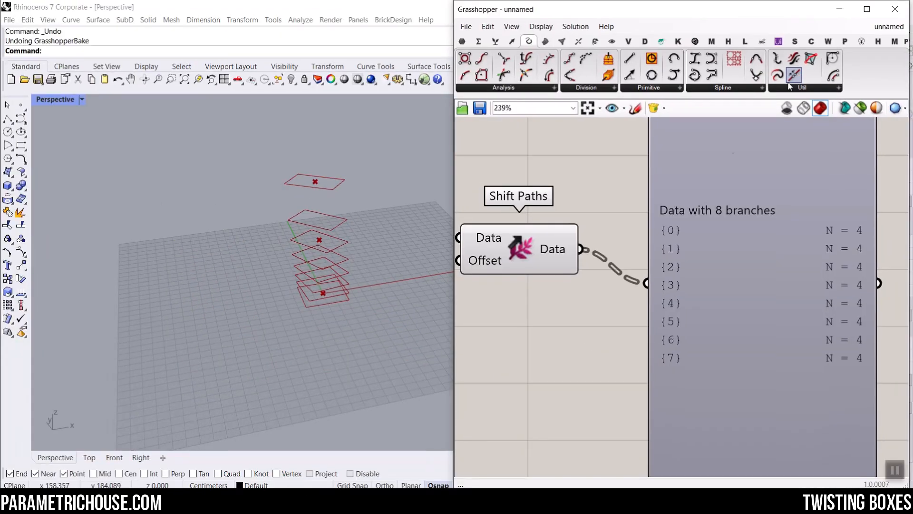
{"action": "left_click_drag", "start_coordinate": [792, 76], "coordinate": [671, 259]}
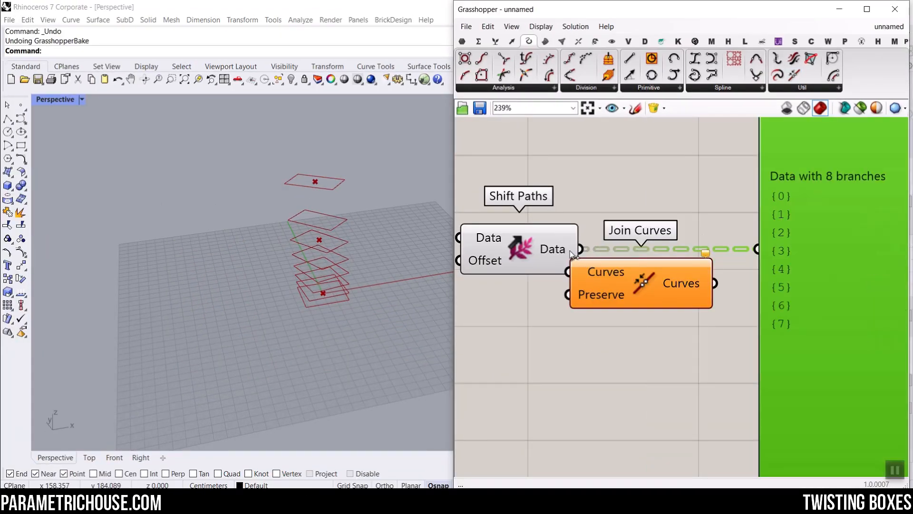
Bake the Join Curves output, select the joined outlines in the viewport to check them, and undo the bake
{"action": "right_click", "coordinate": [692, 247]}
{"action": "left_click", "coordinate": [704, 279]}
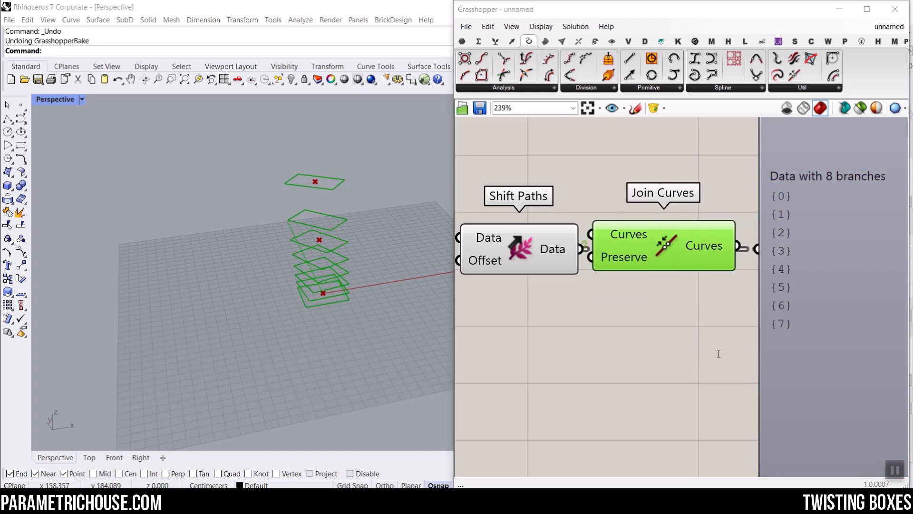
{"action": "left_click", "coordinate": [737, 383]}
{"action": "scroll", "coordinate": [349, 233], "scroll_direction": "up", "scroll_amount": 4}
{"action": "left_click", "coordinate": [307, 226]}
{"action": "left_click", "coordinate": [326, 162]}
{"action": "key", "text": "Escape"}
{"action": "scroll", "coordinate": [367, 190], "scroll_direction": "down", "scroll_amount": 3}
{"action": "key", "text": "ctrl+z"}
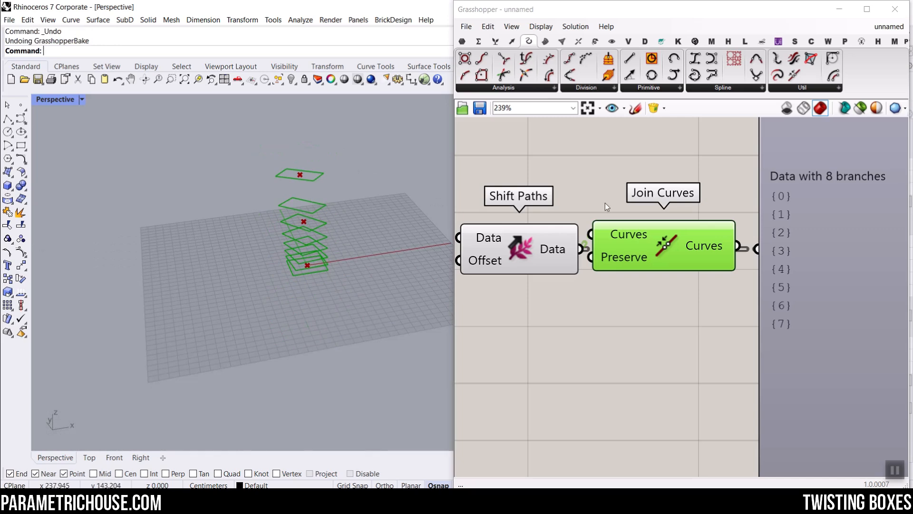
Graft the Surface input of Iso Curve and remove the graft from its UV point input
{"action": "scroll", "coordinate": [602, 217], "scroll_direction": "down", "scroll_amount": 5}
{"action": "scroll", "coordinate": [552, 233], "scroll_direction": "up", "scroll_amount": 5}
{"action": "right_click", "coordinate": [507, 214]}
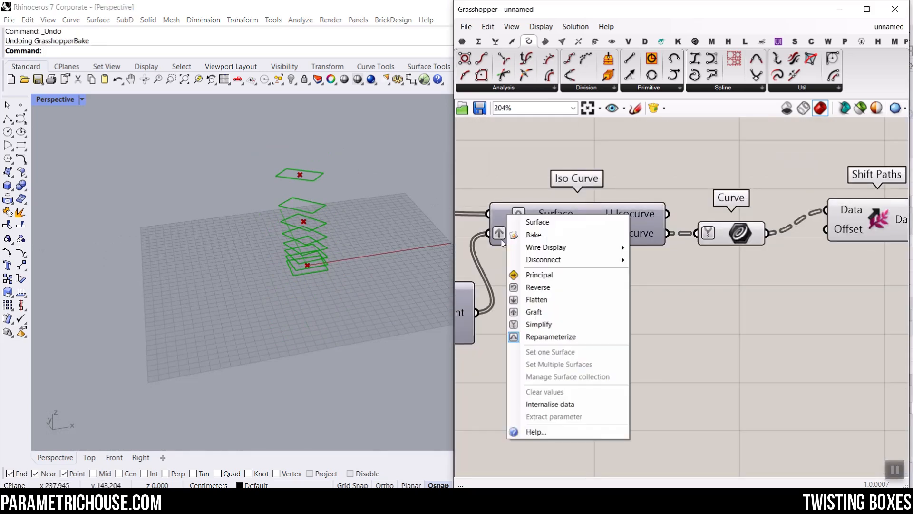
{"action": "left_click", "coordinate": [534, 313]}
{"action": "right_click", "coordinate": [531, 234]}
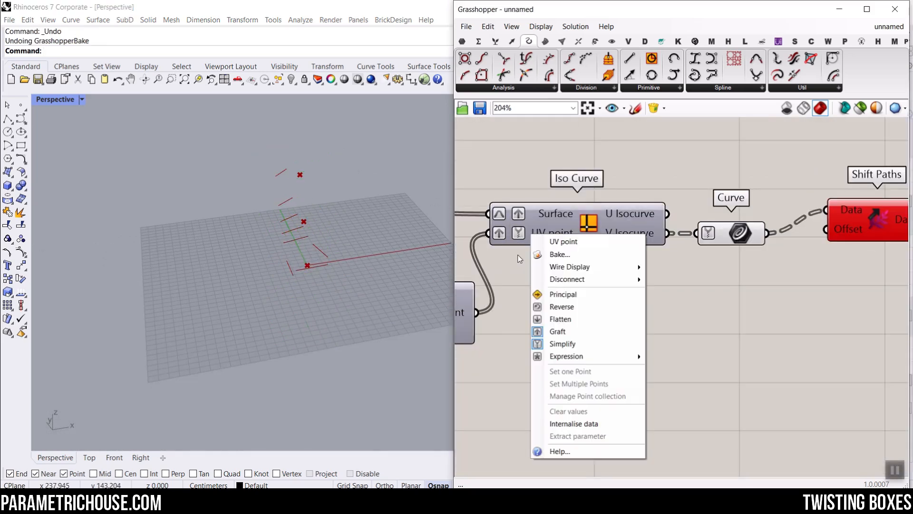
{"action": "left_click", "coordinate": [553, 331]}
Wire the Param Viewer directly from Shift Paths, set Join Curves below, and move the viewer beside the Shift Paths component
{"action": "scroll", "coordinate": [633, 228], "scroll_direction": "down", "scroll_amount": 4}
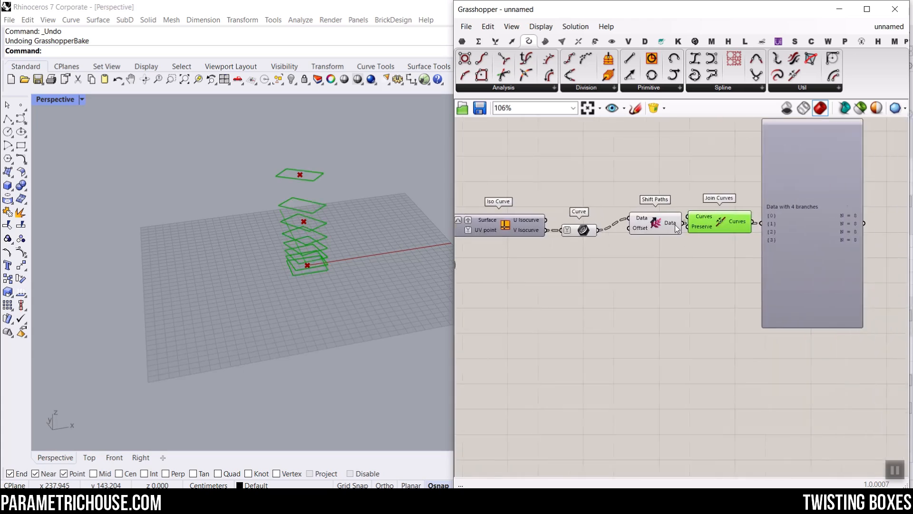
{"action": "scroll", "coordinate": [632, 227], "scroll_direction": "up", "scroll_amount": 5}
{"action": "mouse_move", "coordinate": [631, 225]}
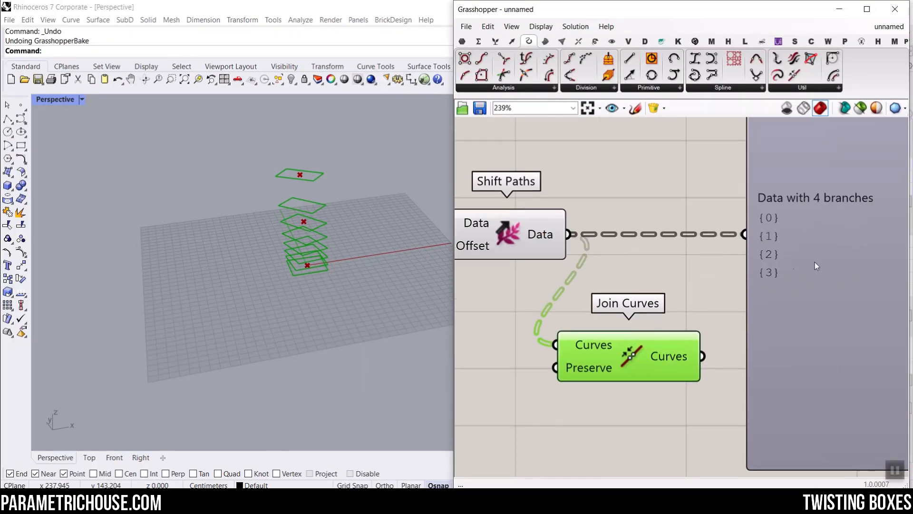
{"action": "left_click", "coordinate": [652, 251]}
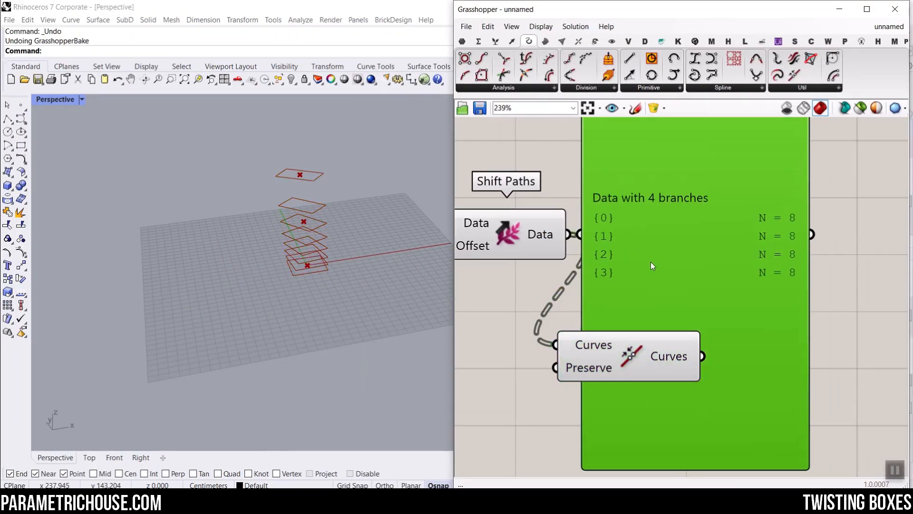
{"action": "right_click_drag", "start_coordinate": [282, 295], "coordinate": [291, 287]}
{"action": "scroll", "coordinate": [321, 243], "scroll_direction": "up", "scroll_amount": 7}
{"action": "right_click_drag", "start_coordinate": [322, 257], "coordinate": [315, 273], "text": "shift"}
{"action": "scroll", "coordinate": [316, 273], "scroll_direction": "down", "scroll_amount": 2}
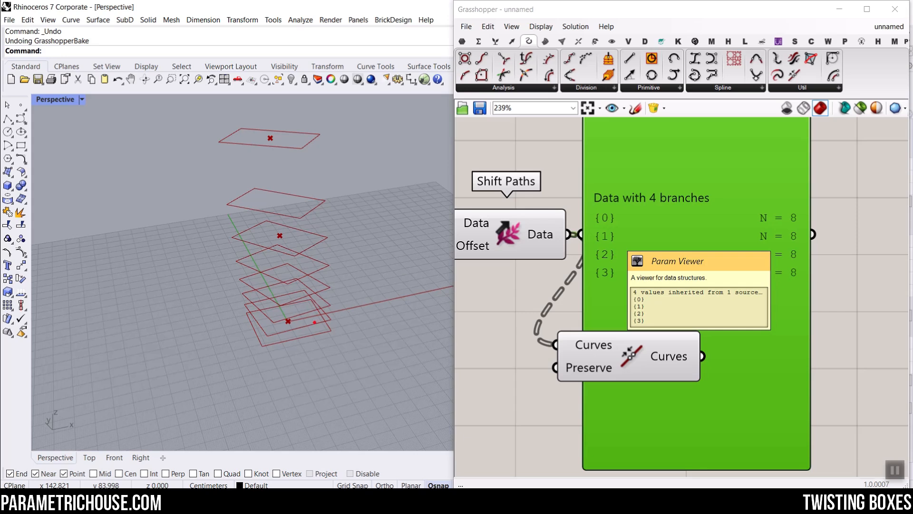
{"action": "mouse_move", "coordinate": [236, 337]}
{"action": "left_mouse_down"}
{"action": "mouse_move", "coordinate": [242, 278]}
{"action": "mouse_move", "coordinate": [220, 149]}
{"action": "mouse_move", "coordinate": [293, 130]}
{"action": "mouse_move", "coordinate": [299, 222]}
{"action": "mouse_move", "coordinate": [280, 287]}
{"action": "mouse_move", "coordinate": [252, 341]}
{"action": "mouse_move", "coordinate": [237, 333]}
{"action": "left_mouse_up"}
{"action": "mouse_move", "coordinate": [576, 219]}
{"action": "left_mouse_down"}
{"action": "mouse_move", "coordinate": [323, 169]}
{"action": "mouse_move", "coordinate": [353, 187]}
{"action": "left_mouse_up"}
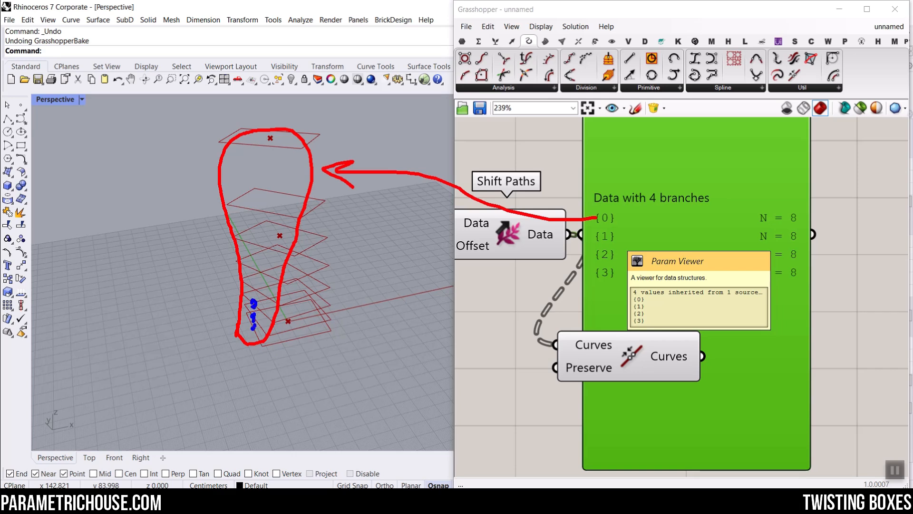
{"action": "left_click_drag", "start_coordinate": [262, 267], "coordinate": [268, 272]}
{"action": "key", "text": "Escape"}
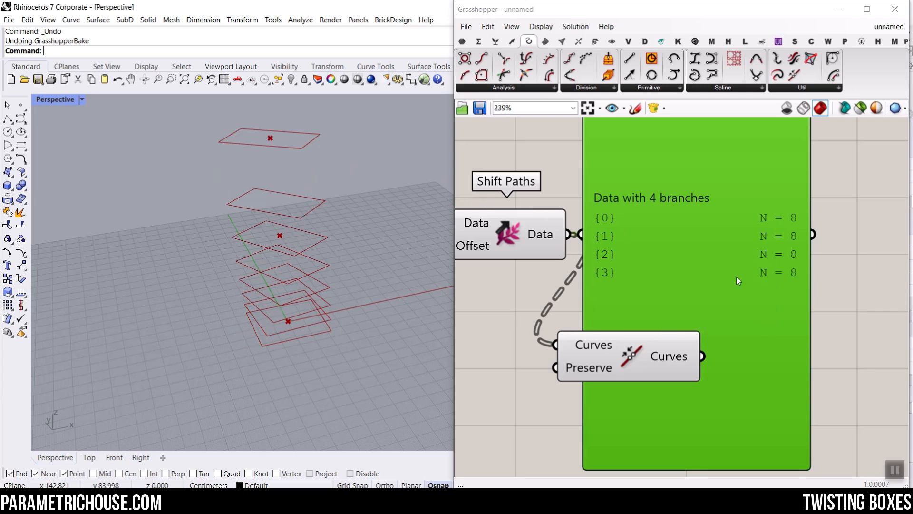
Remove the graft from Iso Curve's Surface input and graft its UV point input
{"action": "scroll", "coordinate": [737, 277], "scroll_direction": "down", "scroll_amount": 4}
{"action": "right_click_drag", "start_coordinate": [490, 281], "coordinate": [698, 301]}
{"action": "scroll", "coordinate": [618, 303], "scroll_direction": "up", "scroll_amount": 5}
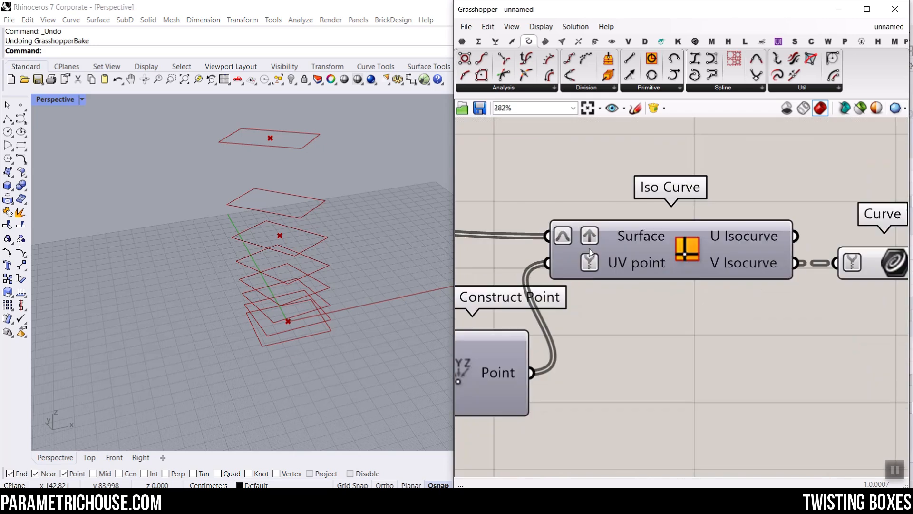
{"action": "right_click", "coordinate": [618, 233]}
{"action": "left_click", "coordinate": [649, 326]}
{"action": "right_click", "coordinate": [623, 264]}
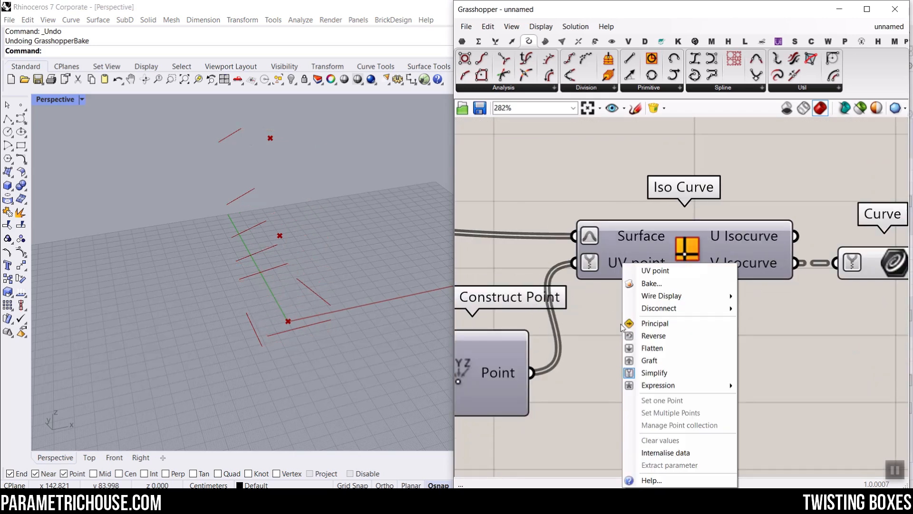
{"action": "left_click", "coordinate": [650, 360]}
Place Join Curves between Shift Paths and the Param Viewer, feeding the viewer from the joined curves
{"action": "scroll", "coordinate": [666, 309], "scroll_direction": "down", "scroll_amount": 5}
{"action": "right_click_drag", "start_coordinate": [775, 272], "coordinate": [679, 272]}
{"action": "left_click_drag", "start_coordinate": [679, 271], "coordinate": [780, 271]}
{"action": "scroll", "coordinate": [679, 298], "scroll_direction": "up", "scroll_amount": 5}
{"action": "right_click", "coordinate": [638, 307]}
{"action": "key", "text": "Escape"}
{"action": "left_click_drag", "start_coordinate": [638, 305], "coordinate": [795, 190]}
{"action": "right_click_drag", "start_coordinate": [712, 214], "coordinate": [580, 225]}
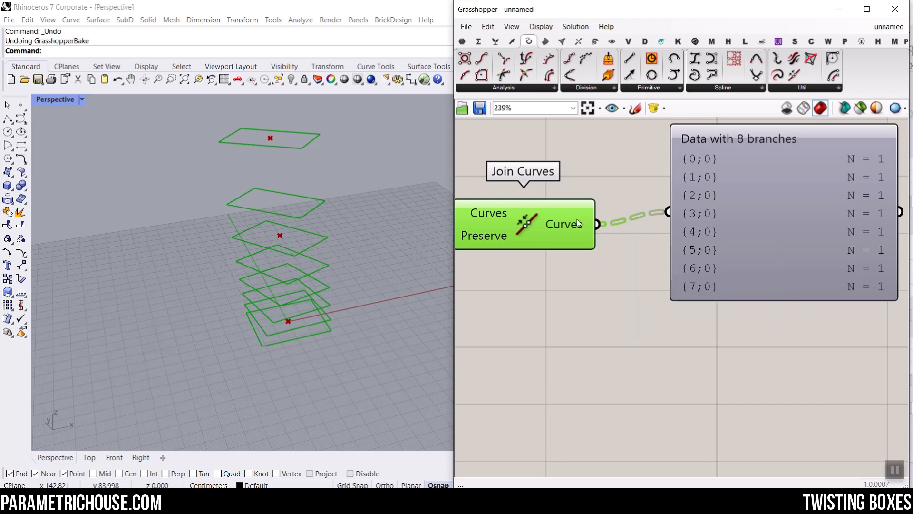
Flatten the Curves output of Join Curves and delete the Param Viewer
{"action": "right_click", "coordinate": [579, 223]}
{"action": "left_click", "coordinate": [595, 278]}
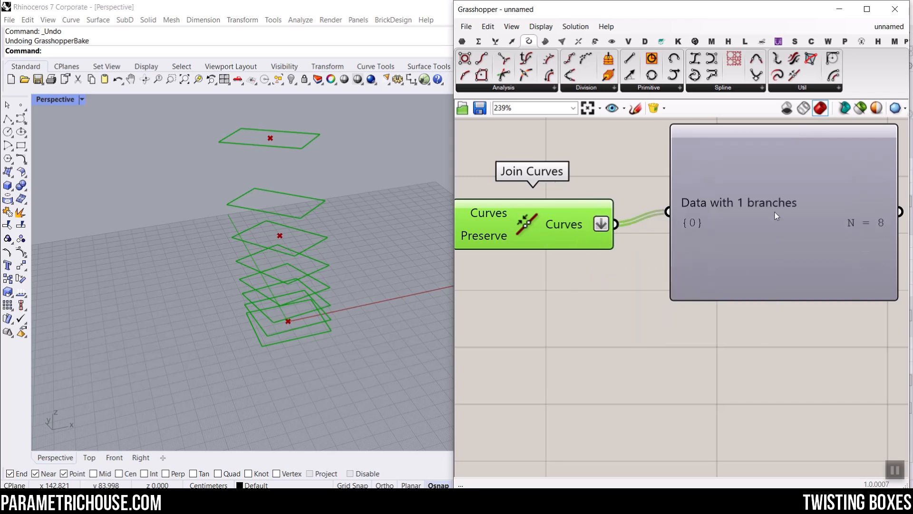
{"action": "left_click", "coordinate": [730, 227]}
{"action": "key", "text": "Delete"}
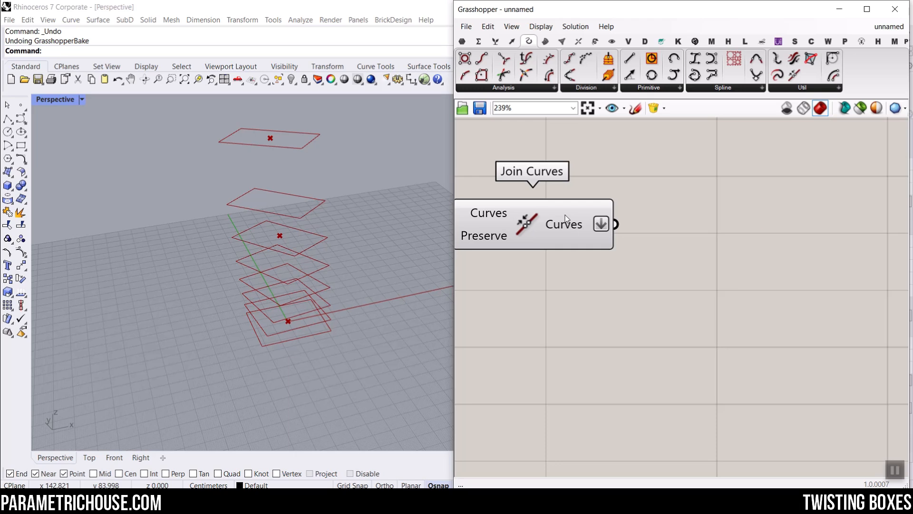
{"action": "mouse_move", "coordinate": [566, 219]}
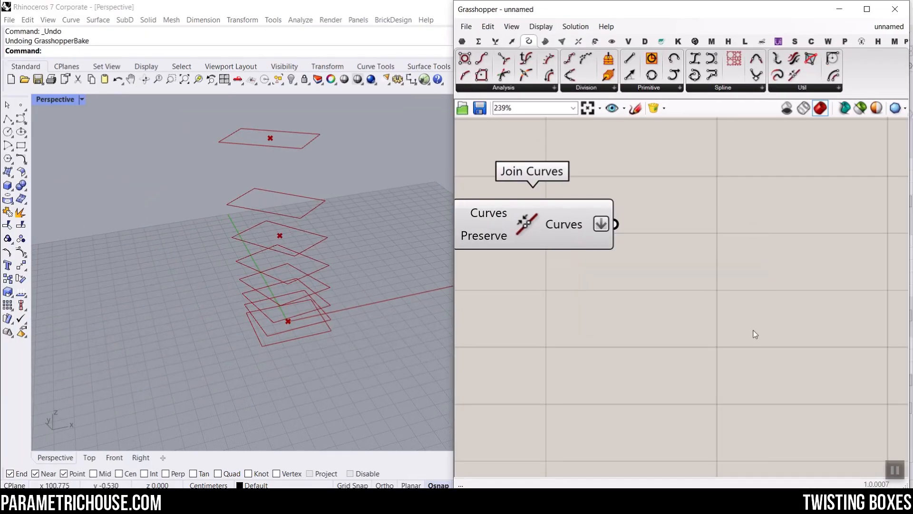
Group the components from Loft and the Range slider through Join Curves and move the group away from the first group
{"action": "scroll", "coordinate": [849, 319], "scroll_direction": "down", "scroll_amount": 4}
{"action": "scroll", "coordinate": [847, 315], "scroll_direction": "down", "scroll_amount": 5}
{"action": "left_click_drag", "start_coordinate": [859, 269], "coordinate": [696, 371]}
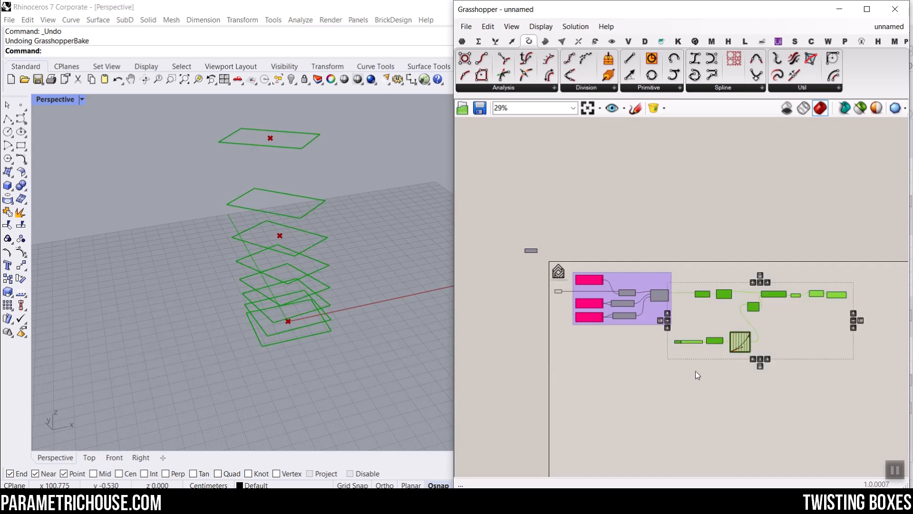
{"action": "right_click", "coordinate": [704, 367]}
{"action": "left_click", "coordinate": [735, 405]}
{"action": "left_click", "coordinate": [823, 329]}
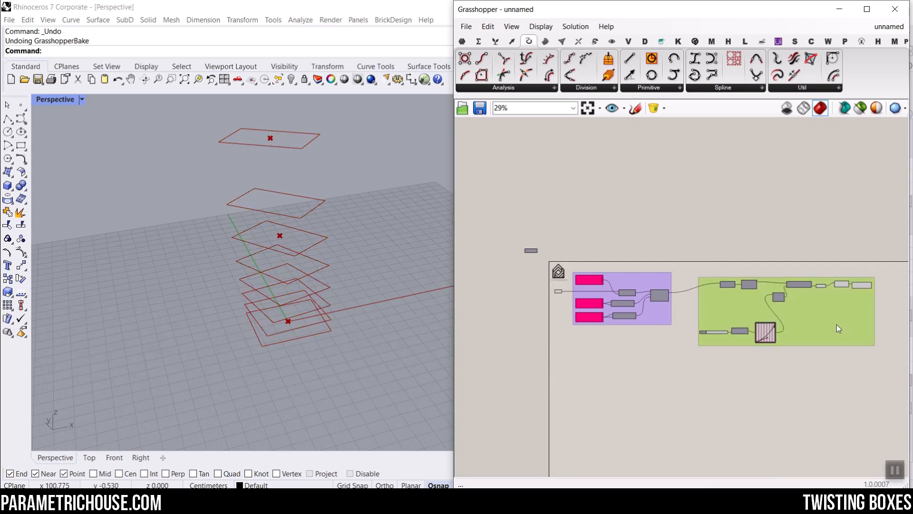
{"action": "left_click_drag", "start_coordinate": [837, 325], "coordinate": [841, 335]}
Turn on the preview of the Loft component
{"action": "right_click_drag", "start_coordinate": [864, 369], "coordinate": [670, 353]}
{"action": "scroll", "coordinate": [650, 298], "scroll_direction": "up", "scroll_amount": 5}
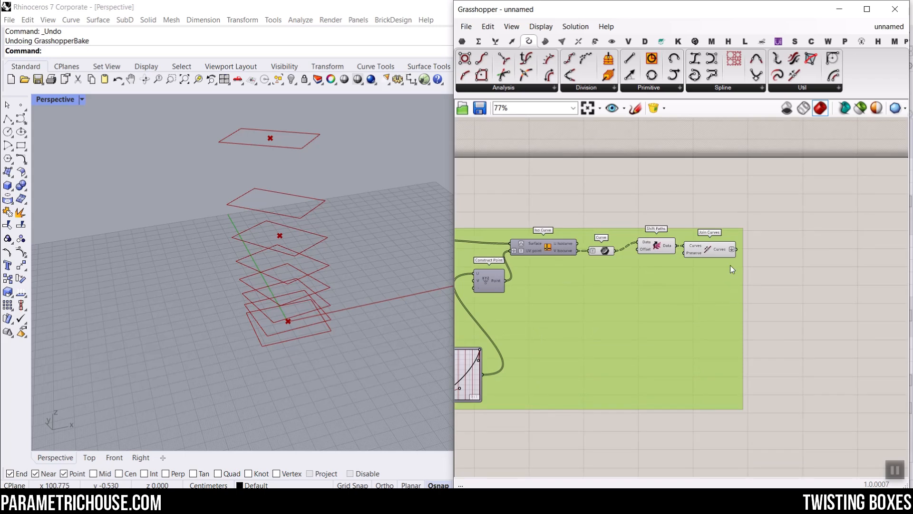
{"action": "scroll", "coordinate": [730, 266], "scroll_direction": "down", "scroll_amount": 4}
{"action": "right_click_drag", "start_coordinate": [731, 267], "coordinate": [792, 266]}
{"action": "scroll", "coordinate": [780, 265], "scroll_direction": "up", "scroll_amount": 6}
{"action": "right_click_drag", "start_coordinate": [498, 235], "coordinate": [602, 236]}
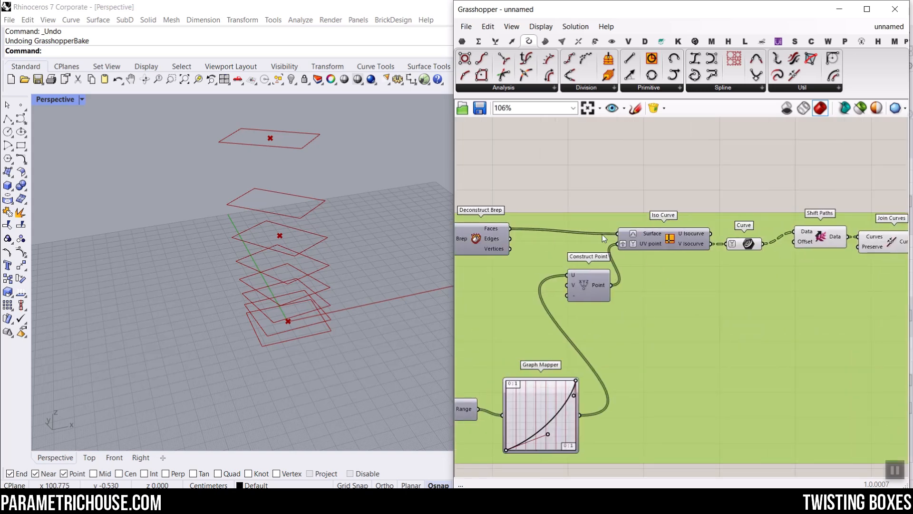
{"action": "scroll", "coordinate": [646, 296], "scroll_direction": "down", "scroll_amount": 3}
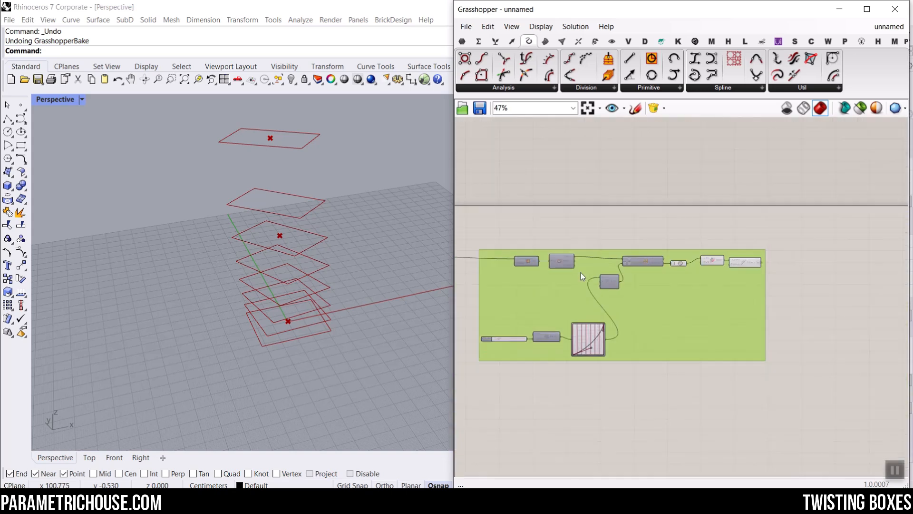
{"action": "scroll", "coordinate": [581, 273], "scroll_direction": "up", "scroll_amount": 3}
{"action": "right_click", "coordinate": [520, 261]}
{"action": "left_click", "coordinate": [548, 278]}
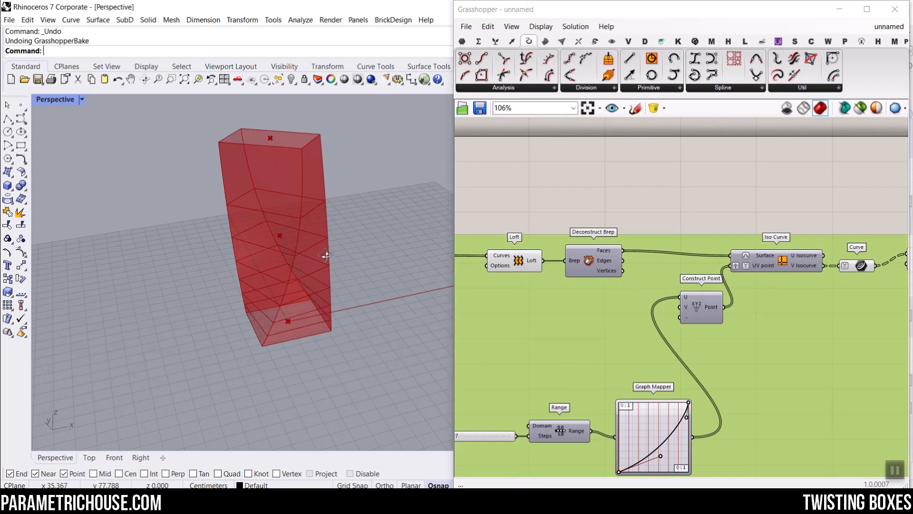
Raise the slider feeding the Range steps to generate more levels along the tower
{"action": "right_click_drag", "start_coordinate": [472, 434], "coordinate": [508, 379]}
{"action": "scroll", "coordinate": [508, 379], "scroll_direction": "up", "scroll_amount": 3}
{"action": "left_click_drag", "start_coordinate": [475, 378], "coordinate": [518, 384]}
{"action": "scroll", "coordinate": [618, 274], "scroll_direction": "down", "scroll_amount": 5}
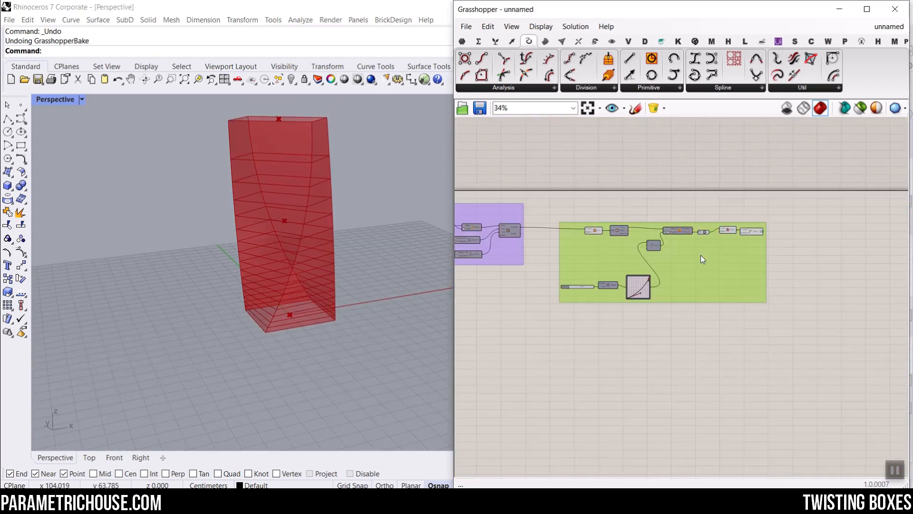
Move Join Curves slightly away from Shift Paths and examine its outlines near the tower base
{"action": "scroll", "coordinate": [701, 255], "scroll_direction": "up", "scroll_amount": 4}
{"action": "left_click_drag", "start_coordinate": [726, 224], "coordinate": [745, 224]}
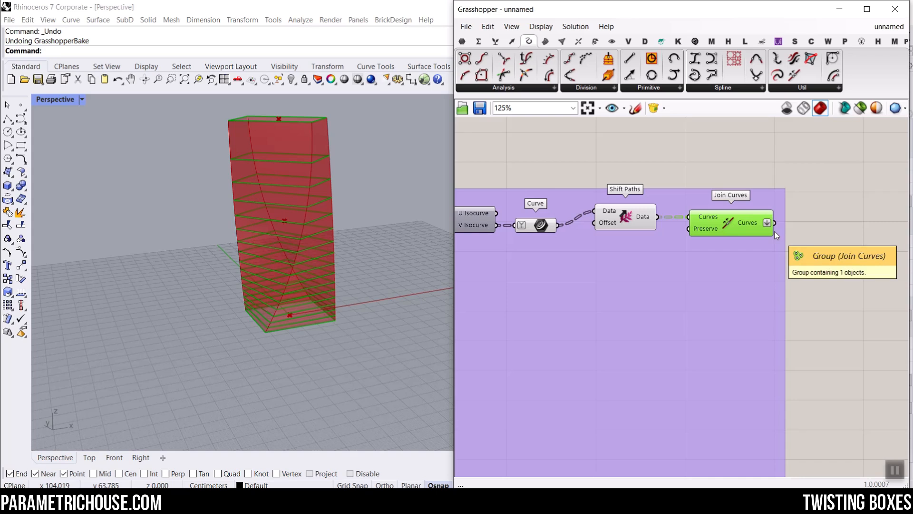
{"action": "scroll", "coordinate": [258, 333], "scroll_direction": "up", "scroll_amount": 5}
{"action": "scroll", "coordinate": [270, 308], "scroll_direction": "up", "scroll_amount": 3}
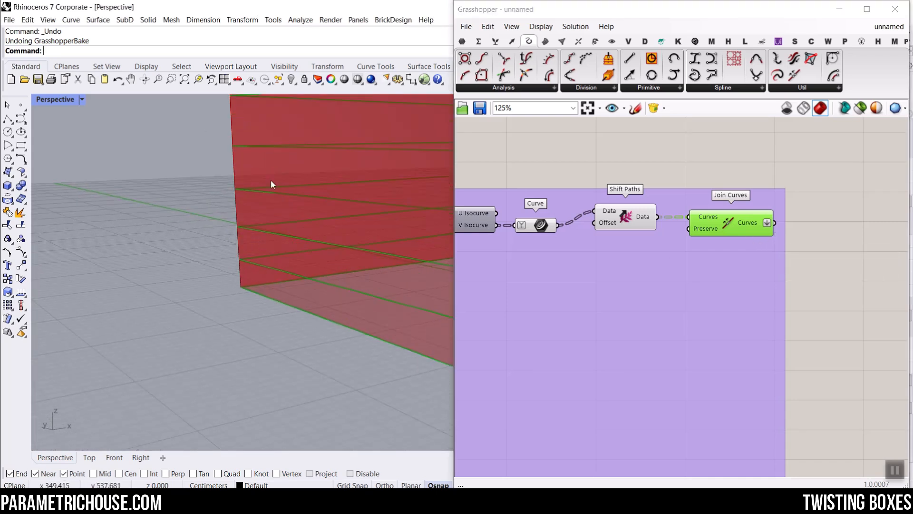
{"action": "scroll", "coordinate": [784, 278], "scroll_direction": "down", "scroll_amount": 3}
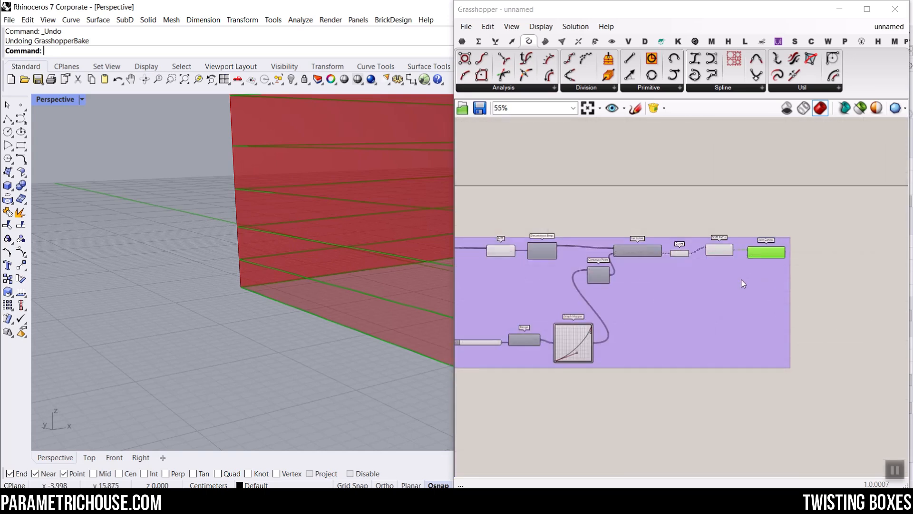
Turn off the preview of all components in the isocurve group except Join Curves
{"action": "scroll", "coordinate": [741, 279], "scroll_direction": "down", "scroll_amount": 3}
{"action": "left_click_drag", "start_coordinate": [738, 235], "coordinate": [565, 345]}
{"action": "right_click", "coordinate": [637, 212]}
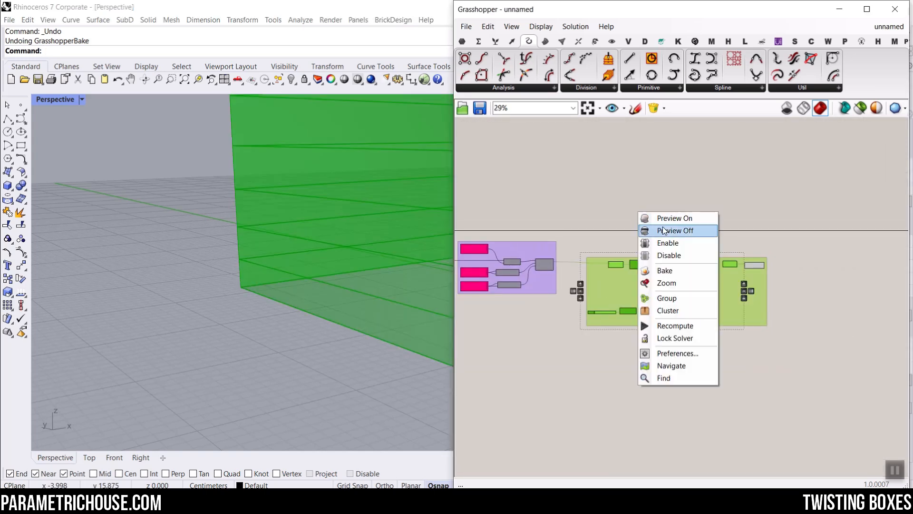
{"action": "left_click", "coordinate": [662, 230]}
{"action": "left_click", "coordinate": [703, 226]}
Add an End Points component beside the group and wire the Join Curves output into its Curve input
{"action": "right_click_drag", "start_coordinate": [762, 240], "coordinate": [652, 247]}
{"action": "scroll", "coordinate": [675, 281], "scroll_direction": "up", "scroll_amount": 5}
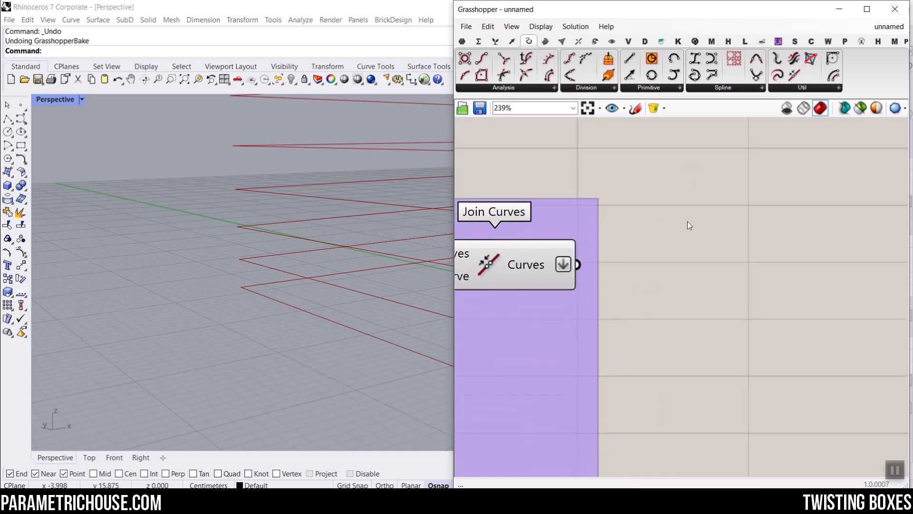
{"action": "left_click", "coordinate": [545, 90]}
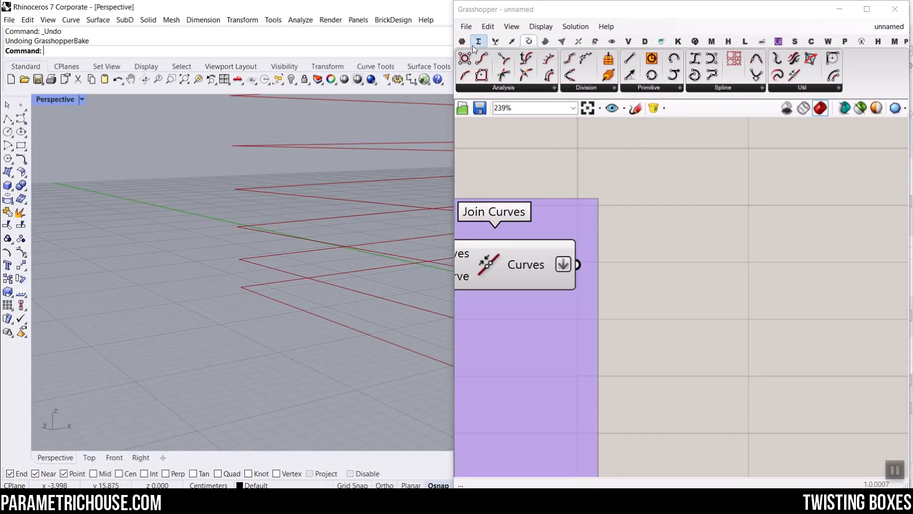
{"action": "left_click", "coordinate": [482, 58]}
{"action": "left_click", "coordinate": [652, 238]}
{"action": "left_click_drag", "start_coordinate": [652, 239], "coordinate": [791, 279]}
{"action": "left_click_drag", "start_coordinate": [578, 264], "coordinate": [752, 257]}
{"action": "scroll", "coordinate": [242, 257], "scroll_direction": "down", "scroll_amount": 9}
{"action": "right_click_drag", "start_coordinate": [239, 259], "coordinate": [264, 273]}
Add a Point parameter and connect it to the Start output of End Points
{"action": "right_click_drag", "start_coordinate": [693, 259], "coordinate": [538, 258]}
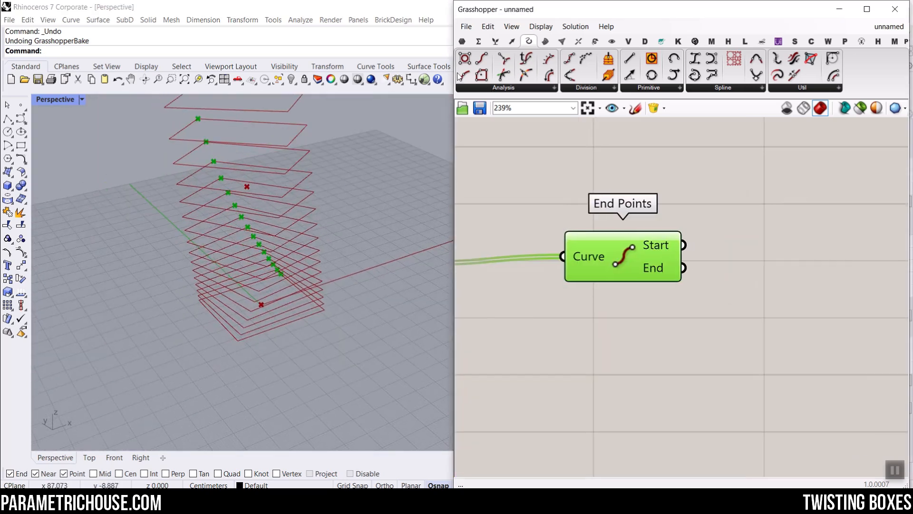
{"action": "left_click", "coordinate": [463, 42]}
{"action": "left_click", "coordinate": [465, 59]}
{"action": "scroll", "coordinate": [722, 259], "scroll_direction": "up", "scroll_amount": 2}
{"action": "left_click", "coordinate": [769, 242]}
{"action": "left_click_drag", "start_coordinate": [669, 240], "coordinate": [787, 241]}
Turn off the End Points preview and reposition the End Points and Point components
{"action": "right_click", "coordinate": [593, 268]}
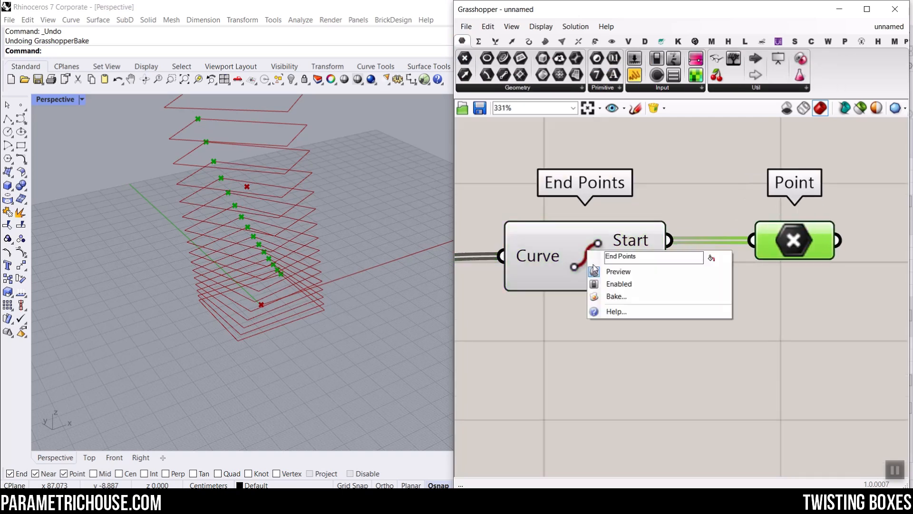
{"action": "left_click", "coordinate": [595, 271]}
{"action": "left_click_drag", "start_coordinate": [590, 261], "coordinate": [552, 270]}
{"action": "left_click_drag", "start_coordinate": [786, 240], "coordinate": [778, 259]}
{"action": "right_click_drag", "start_coordinate": [161, 271], "coordinate": [224, 255]}
{"action": "right_click_drag", "start_coordinate": [776, 261], "coordinate": [657, 286]}
{"action": "left_click_drag", "start_coordinate": [671, 289], "coordinate": [635, 271]}
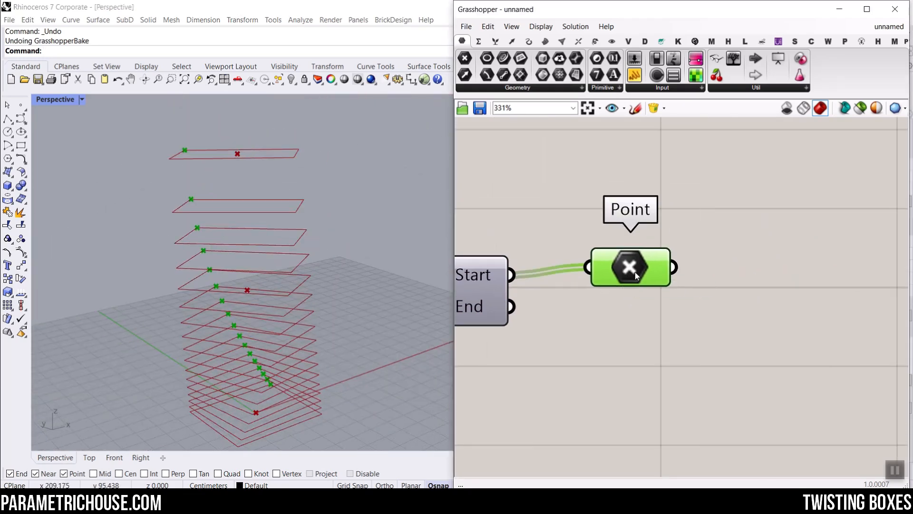
{"action": "mouse_move", "coordinate": [636, 276]}
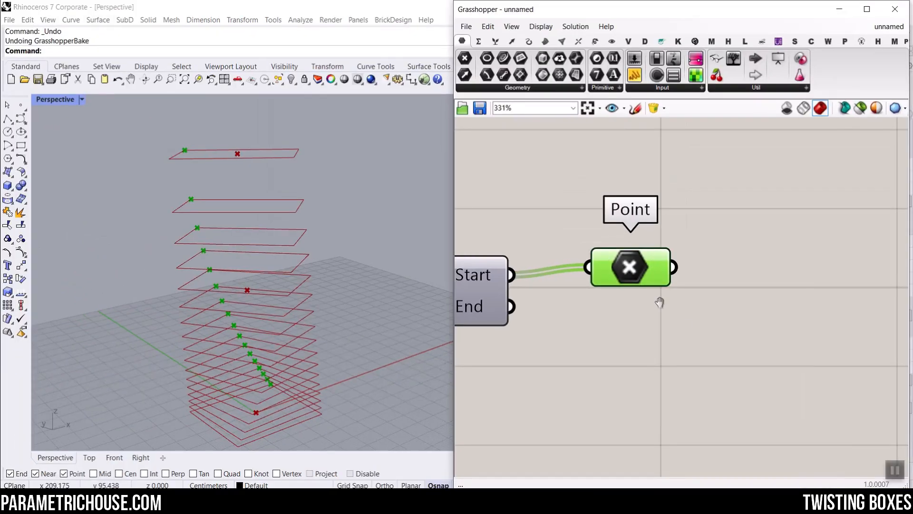
Add a Panel connected to the Point parameter's output and enlarge it to list the coordinates
{"action": "right_click_drag", "start_coordinate": [683, 330], "coordinate": [421, 233]}
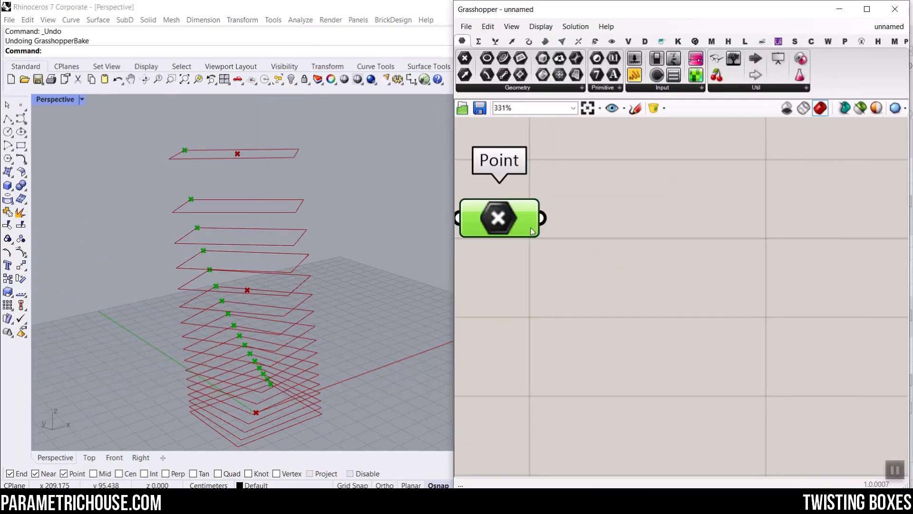
{"action": "left_click", "coordinate": [638, 77]}
{"action": "left_click", "coordinate": [674, 194]}
{"action": "left_click_drag", "start_coordinate": [652, 231], "coordinate": [665, 239]}
{"action": "left_click_drag", "start_coordinate": [544, 218], "coordinate": [559, 218]}
{"action": "scroll", "coordinate": [634, 248], "scroll_direction": "down", "scroll_amount": 3}
{"action": "right_click_drag", "start_coordinate": [742, 287], "coordinate": [638, 262]}
{"action": "left_click_drag", "start_coordinate": [621, 247], "coordinate": [819, 358]}
Compare the Z coordinates of consecutive points in the Panel
{"action": "scroll", "coordinate": [574, 274], "scroll_direction": "up", "scroll_amount": 3}
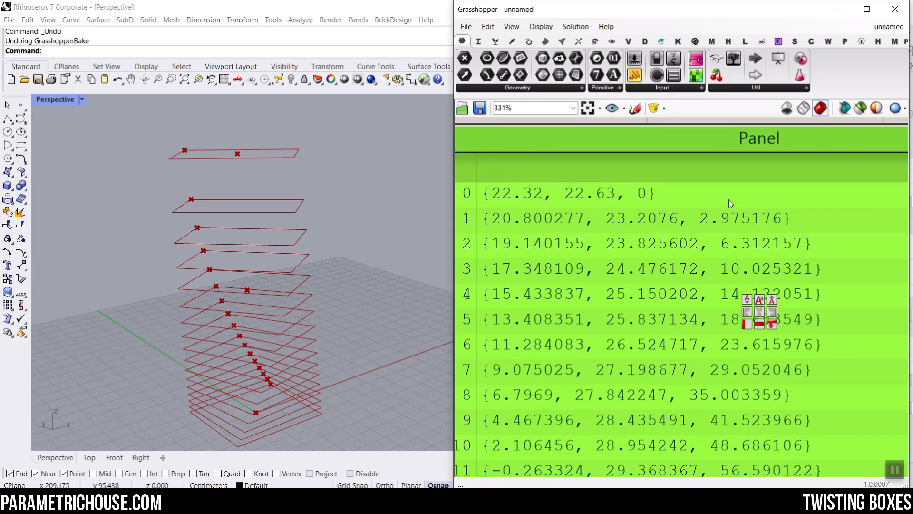
{"action": "left_click_drag", "start_coordinate": [697, 228], "coordinate": [767, 232]}
{"action": "mouse_move", "coordinate": [673, 201]}
{"action": "left_mouse_down"}
{"action": "mouse_move", "coordinate": [694, 214]}
{"action": "mouse_move", "coordinate": [687, 221]}
{"action": "left_mouse_up"}
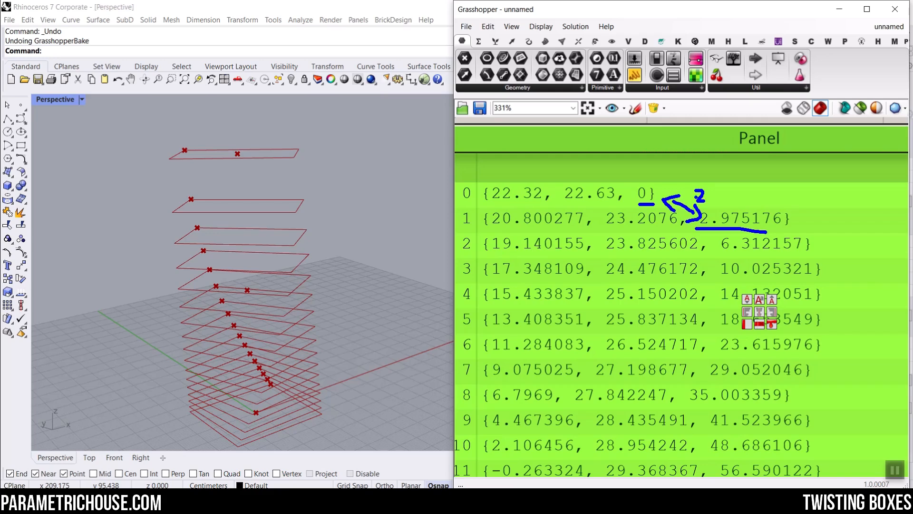
{"action": "left_click_drag", "start_coordinate": [820, 254], "coordinate": [726, 256]}
{"action": "left_click_drag", "start_coordinate": [806, 229], "coordinate": [817, 243]}
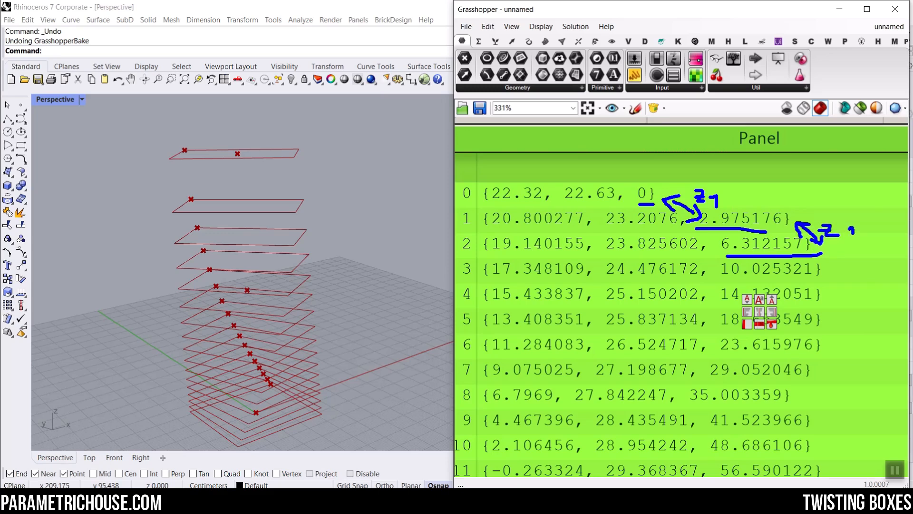
{"action": "key", "text": "Escape"}
Move the Panel farther from the Point parameter and lower Point slightly to make room between them
{"action": "scroll", "coordinate": [713, 221], "scroll_direction": "down", "scroll_amount": 5}
{"action": "left_click_drag", "start_coordinate": [679, 242], "coordinate": [794, 241]}
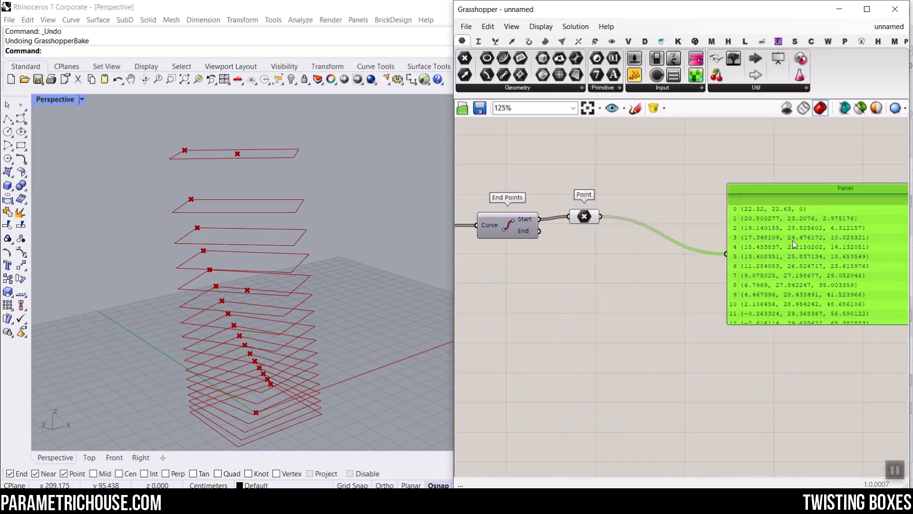
{"action": "scroll", "coordinate": [581, 218], "scroll_direction": "up", "scroll_amount": 3}
{"action": "left_click_drag", "start_coordinate": [580, 218], "coordinate": [577, 245]}
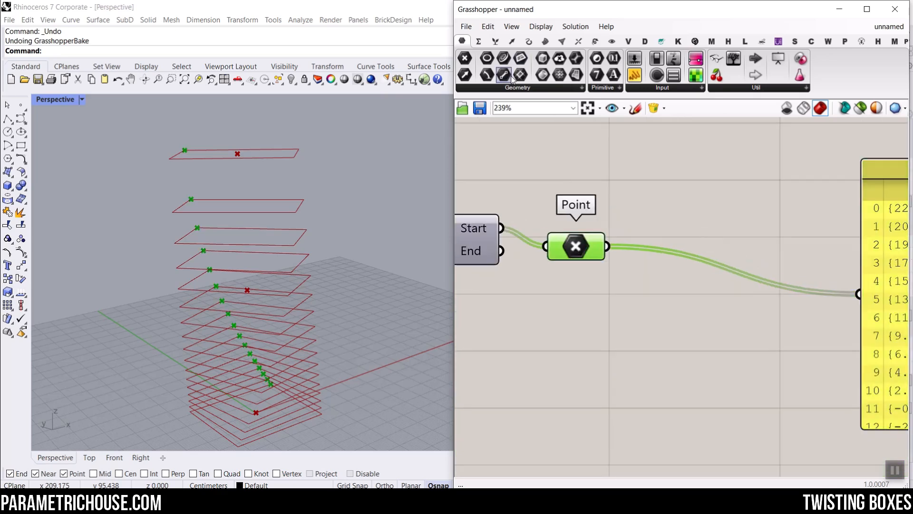
Add a point Deconstruct component after the Point parameter, wire the points into it and align it with Point
{"action": "left_click", "coordinate": [512, 42]}
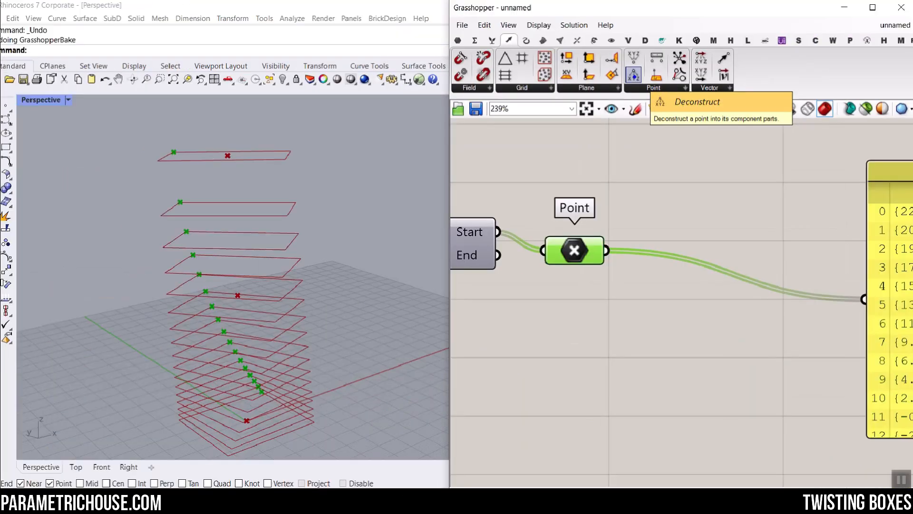
{"action": "left_click_drag", "start_coordinate": [634, 75], "coordinate": [708, 304]}
{"action": "left_click_drag", "start_coordinate": [612, 250], "coordinate": [627, 303]}
{"action": "right_click_drag", "start_coordinate": [678, 309], "coordinate": [589, 295]}
{"action": "left_click_drag", "start_coordinate": [589, 296], "coordinate": [606, 243]}
Connect Deconstruct's Z component output to the Panel and move the Panel farther away from Deconstruct
{"action": "left_click_drag", "start_coordinate": [722, 259], "coordinate": [771, 283]}
{"action": "right_click_drag", "start_coordinate": [781, 286], "coordinate": [611, 292]}
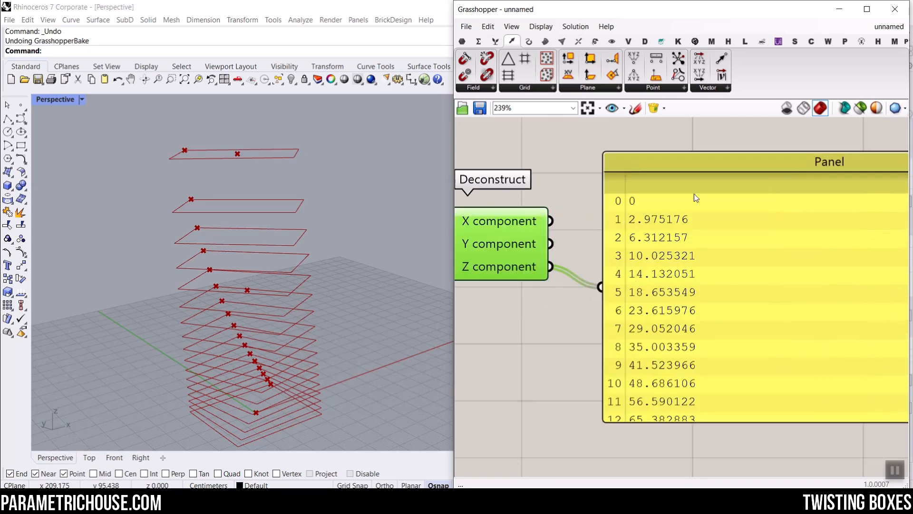
{"action": "left_click_drag", "start_coordinate": [656, 292], "coordinate": [745, 270]}
{"action": "scroll", "coordinate": [224, 366], "scroll_direction": "up", "scroll_amount": 10}
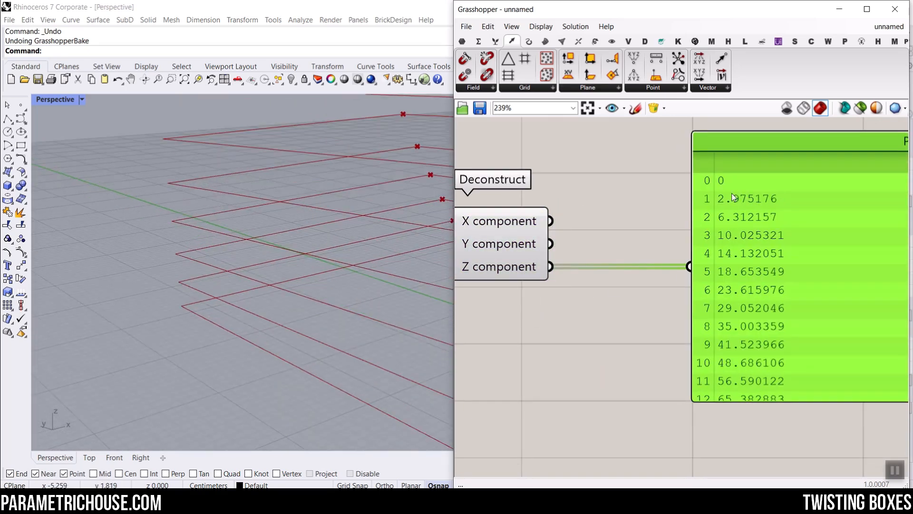
{"action": "scroll", "coordinate": [734, 197], "scroll_direction": "up", "scroll_amount": 2}
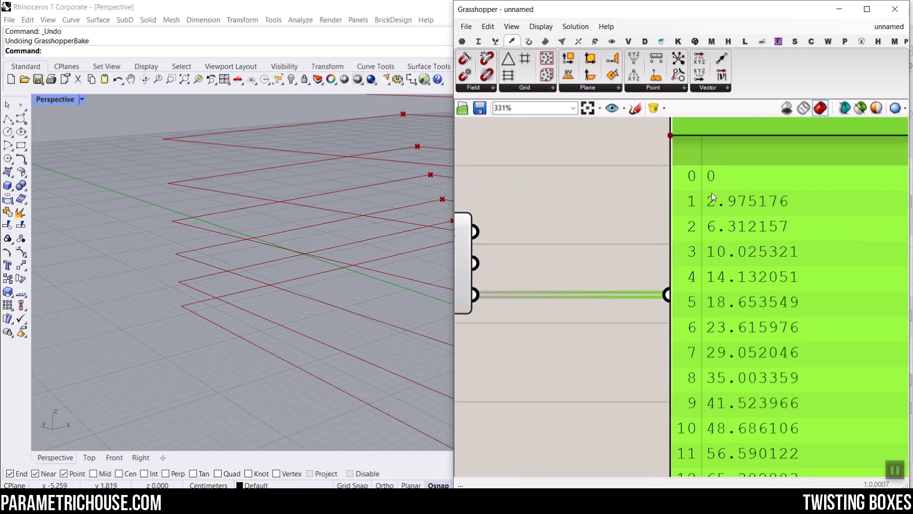
{"action": "scroll", "coordinate": [593, 295], "scroll_direction": "down", "scroll_amount": 4}
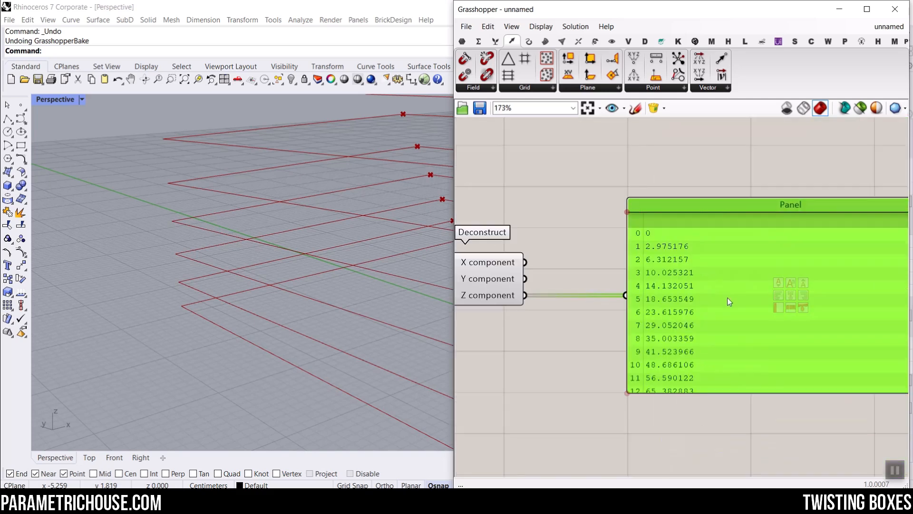
{"action": "left_click_drag", "start_coordinate": [727, 298], "coordinate": [809, 293]}
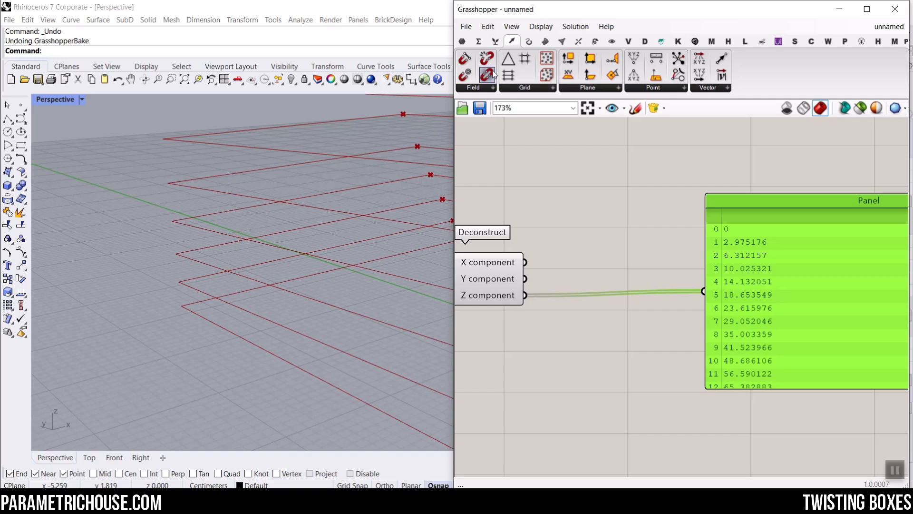
Add a Relative Differences component after Deconstruct and wire the Z component output into its Values input
{"action": "left_click", "coordinate": [478, 42]}
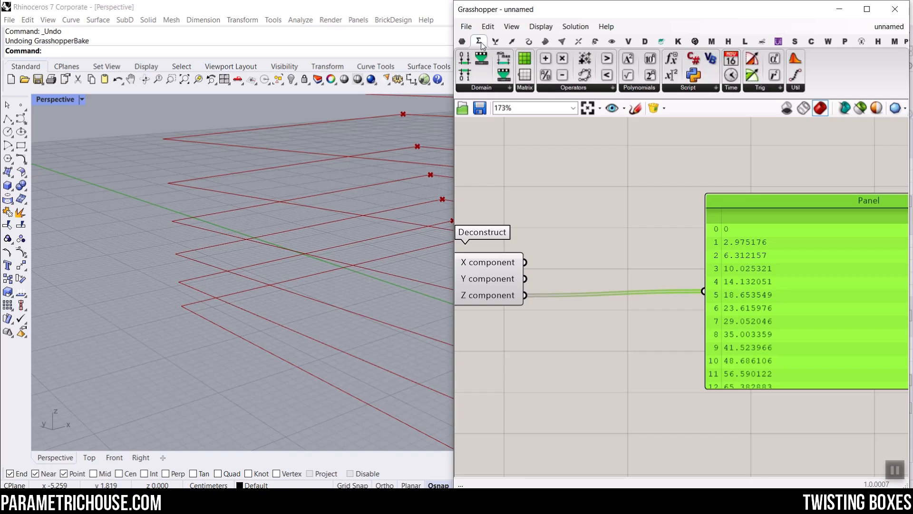
{"action": "left_click", "coordinate": [608, 88]}
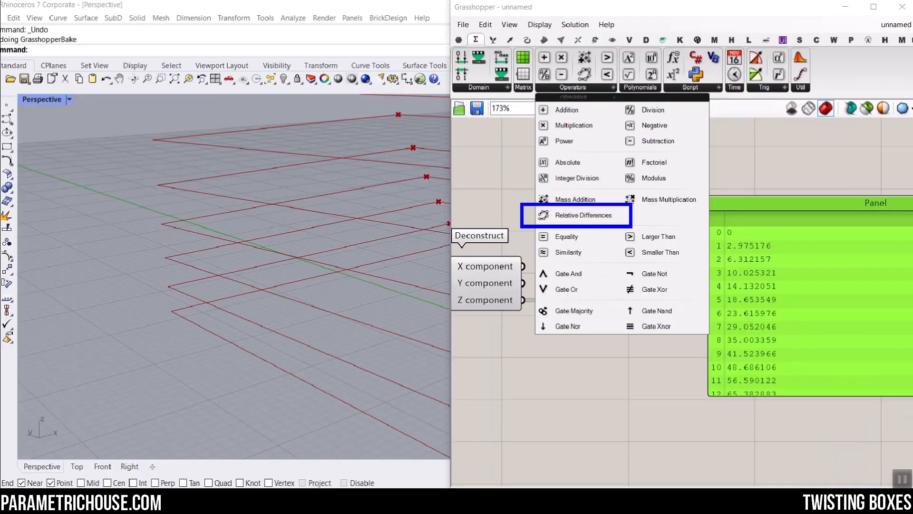
{"action": "left_click", "coordinate": [585, 74]}
{"action": "left_click", "coordinate": [647, 338]}
{"action": "scroll", "coordinate": [527, 302], "scroll_direction": "up", "scroll_amount": 2}
{"action": "left_click_drag", "start_coordinate": [525, 296], "coordinate": [610, 347]}
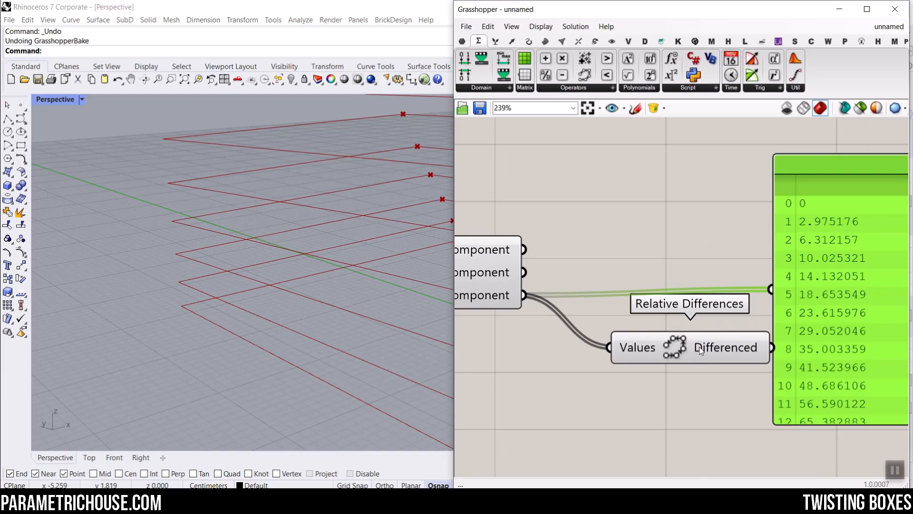
Narrow the Z coordinate Panel and wire Relative Differences' Differenced output into a second Panel beside it
{"action": "scroll", "coordinate": [707, 270], "scroll_direction": "down", "scroll_amount": 2}
{"action": "right_click_drag", "start_coordinate": [751, 255], "coordinate": [683, 243]}
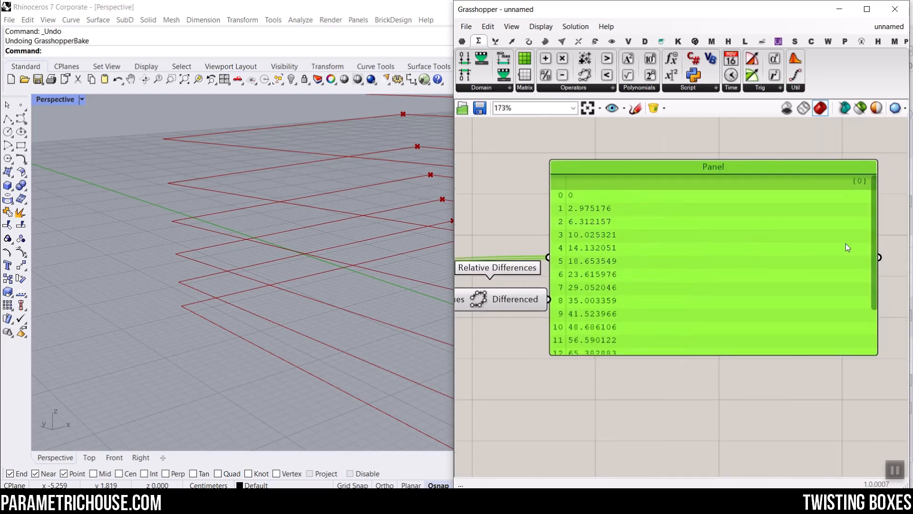
{"action": "left_click_drag", "start_coordinate": [877, 236], "coordinate": [734, 236]}
{"action": "left_click_drag", "start_coordinate": [549, 301], "coordinate": [679, 225]}
{"action": "right_click_drag", "start_coordinate": [563, 273], "coordinate": [653, 250]}
{"action": "left_click_drag", "start_coordinate": [598, 284], "coordinate": [580, 338]}
{"action": "left_click_drag", "start_coordinate": [777, 283], "coordinate": [783, 343]}
{"action": "left_click", "coordinate": [706, 291]}
Separate the two Panels and delete the one listing the Z coordinates
{"action": "scroll", "coordinate": [800, 217], "scroll_direction": "up", "scroll_amount": 3}
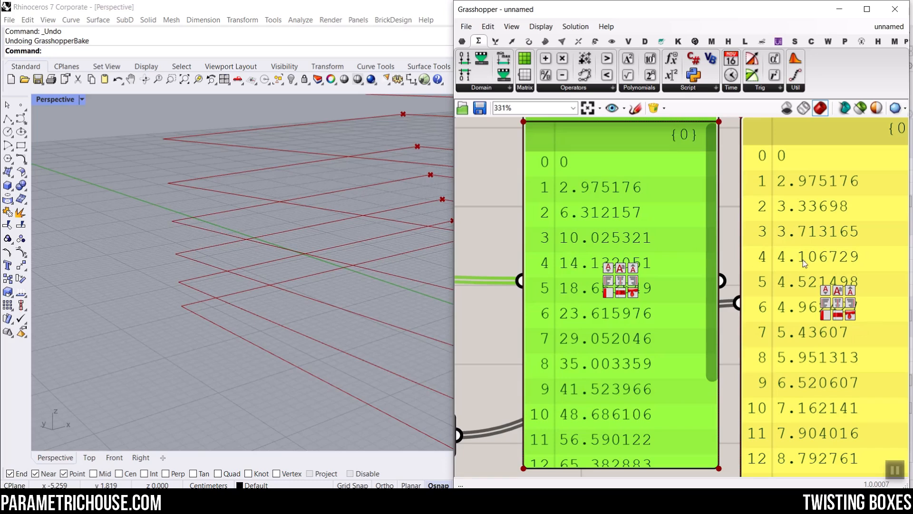
{"action": "scroll", "coordinate": [655, 270], "scroll_direction": "down", "scroll_amount": 5}
{"action": "scroll", "coordinate": [714, 242], "scroll_direction": "up", "scroll_amount": 4}
{"action": "left_click_drag", "start_coordinate": [696, 204], "coordinate": [721, 196]}
{"action": "key", "text": "Escape"}
{"action": "scroll", "coordinate": [709, 232], "scroll_direction": "down", "scroll_amount": 3}
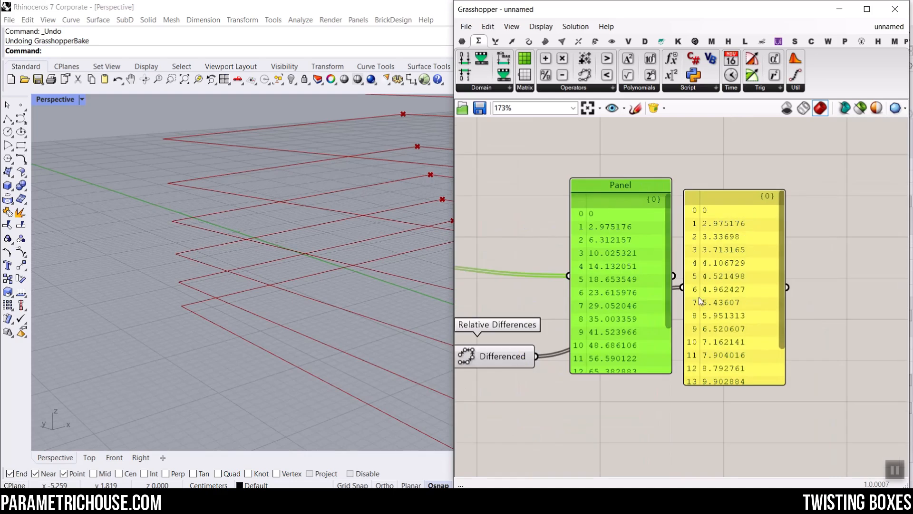
{"action": "left_click_drag", "start_coordinate": [699, 297], "coordinate": [728, 352]}
{"action": "left_click_drag", "start_coordinate": [652, 261], "coordinate": [650, 151]}
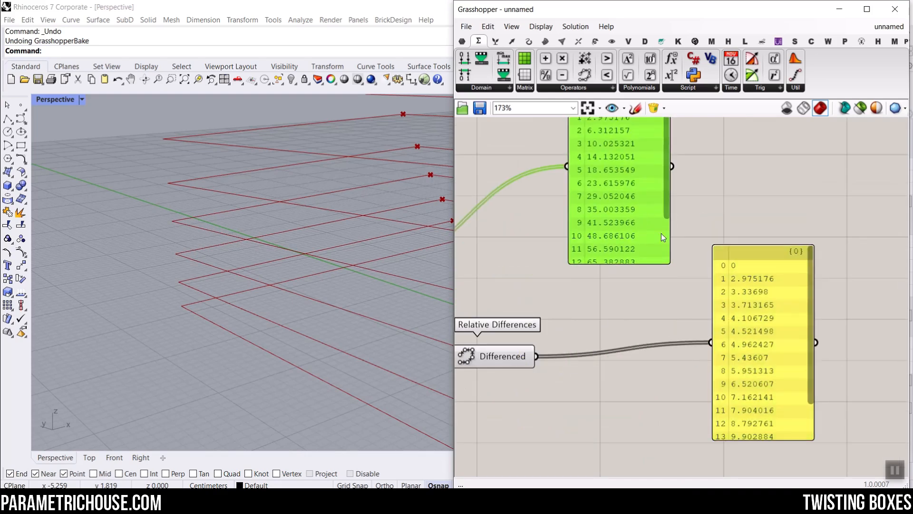
{"action": "key", "text": "Delete"}
Align Relative Differences with Deconstruct's Z component output and move the remaining Panel up beside it
{"action": "scroll", "coordinate": [667, 249], "scroll_direction": "down", "scroll_amount": 5}
{"action": "left_click_drag", "start_coordinate": [586, 299], "coordinate": [593, 253]}
{"action": "scroll", "coordinate": [572, 263], "scroll_direction": "up", "scroll_amount": 5}
{"action": "right_click_drag", "start_coordinate": [869, 313], "coordinate": [831, 303]}
{"action": "left_click", "coordinate": [834, 269]}
{"action": "left_click_drag", "start_coordinate": [834, 269], "coordinate": [769, 225]}
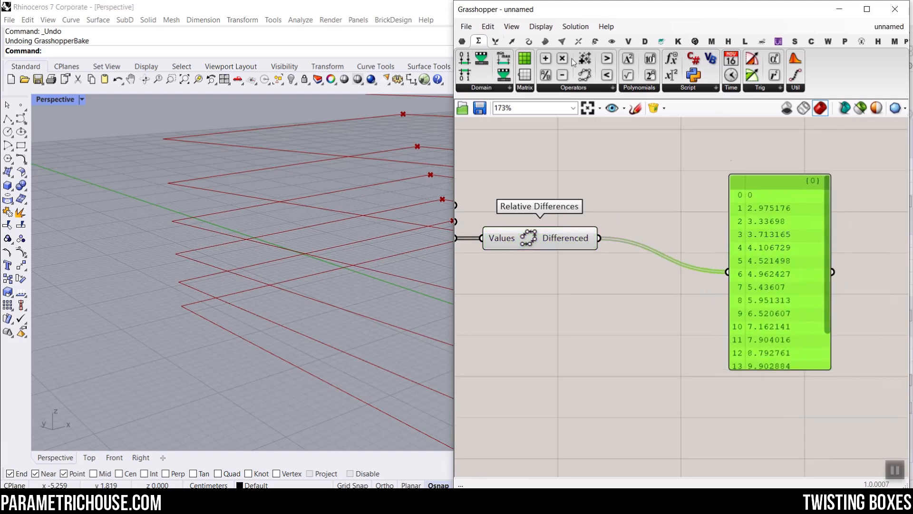
Add a Cull Index component, wire the Differenced output into its List input and its List output into the Panel
{"action": "left_click", "coordinate": [495, 42]}
{"action": "left_click", "coordinate": [598, 88]}
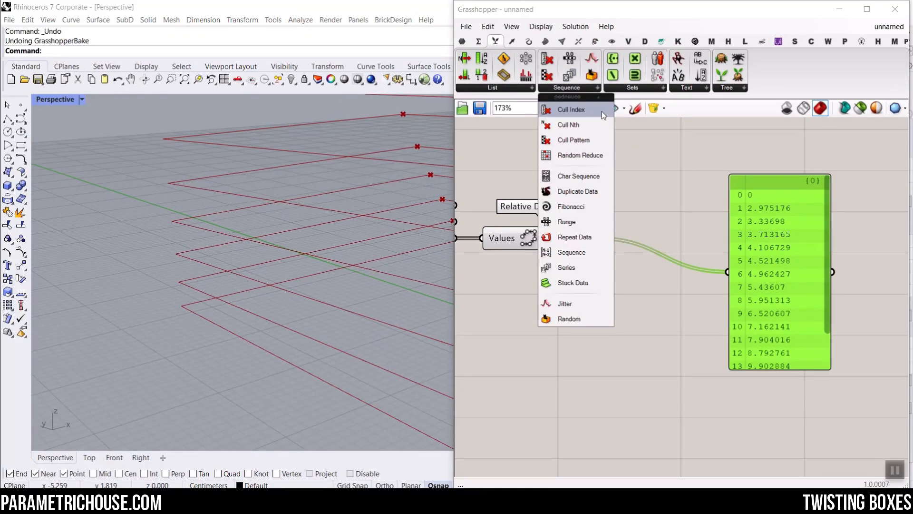
{"action": "left_click", "coordinate": [602, 111]}
{"action": "scroll", "coordinate": [663, 293], "scroll_direction": "up", "scroll_amount": 1}
{"action": "left_click", "coordinate": [688, 275]}
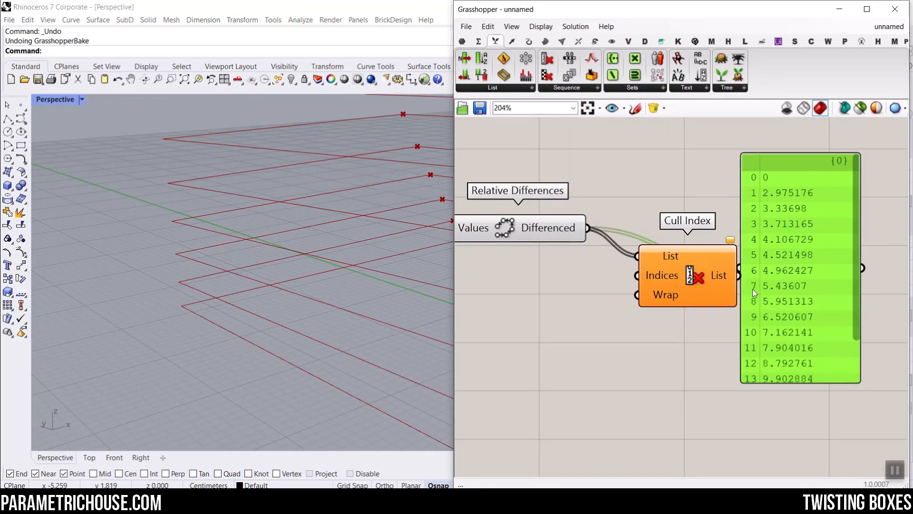
{"action": "left_click_drag", "start_coordinate": [792, 265], "coordinate": [815, 251]}
{"action": "left_click_drag", "start_coordinate": [756, 258], "coordinate": [760, 256]}
{"action": "scroll", "coordinate": [573, 310], "scroll_direction": "up", "scroll_amount": 2}
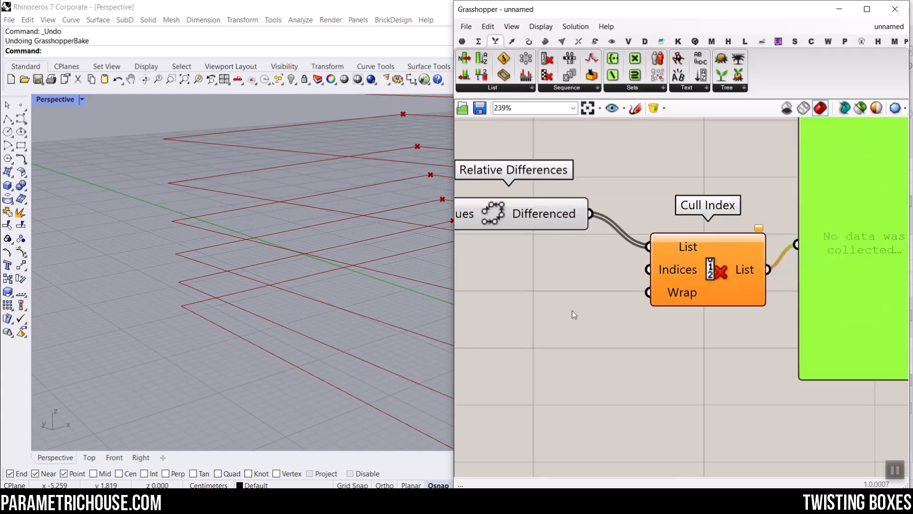
Create a Panel containing 0 and wire it into Cull Index's Indices input
{"action": "double_click", "coordinate": [567, 289]}
{"action": "type", "text": "//"}
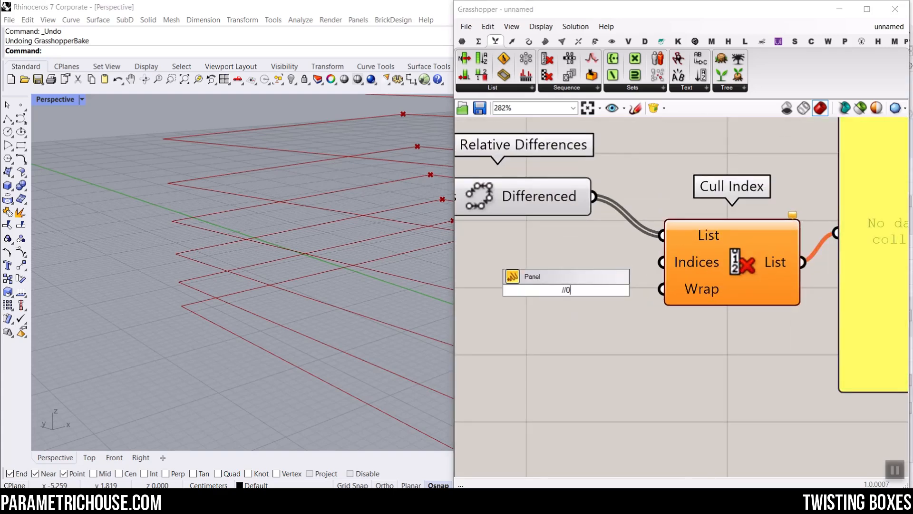
{"action": "type", "text": "0"}
{"action": "key", "text": "Return"}
{"action": "left_click_drag", "start_coordinate": [589, 290], "coordinate": [661, 262]}
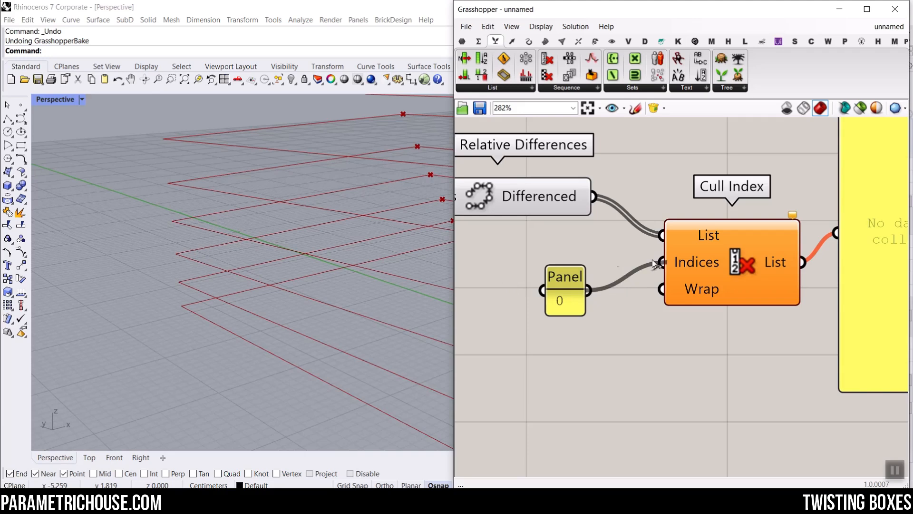
Clear the title of the 0 Panel and move it closer to Cull Index
{"action": "right_click", "coordinate": [567, 304]}
{"action": "key", "text": "BackSpace"}
{"action": "key", "text": "Return"}
{"action": "left_click_drag", "start_coordinate": [585, 312], "coordinate": [604, 281]}
Check the first values in the culled list and move its Panel farther from Cull Index
{"action": "scroll", "coordinate": [688, 284], "scroll_direction": "down", "scroll_amount": 2}
{"action": "right_click_drag", "start_coordinate": [688, 284], "coordinate": [551, 328]}
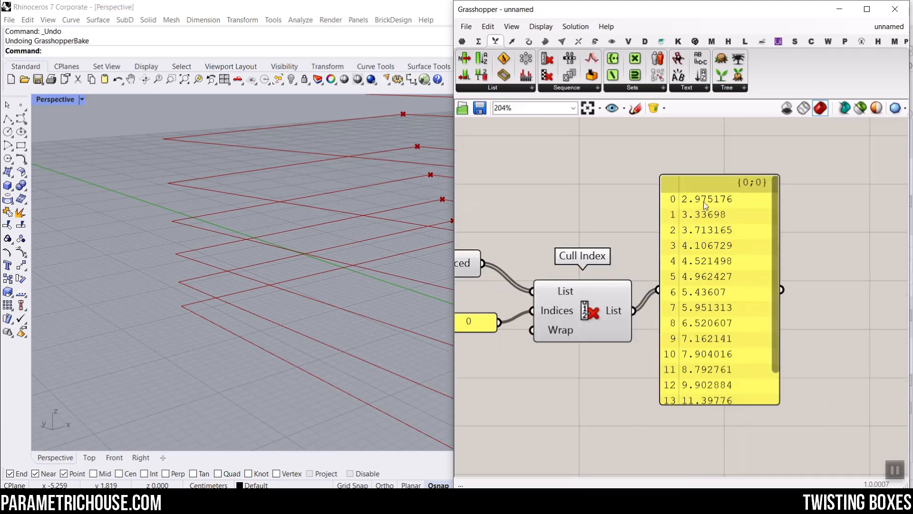
{"action": "scroll", "coordinate": [703, 202], "scroll_direction": "up", "scroll_amount": 2}
{"action": "scroll", "coordinate": [726, 257], "scroll_direction": "down", "scroll_amount": 6}
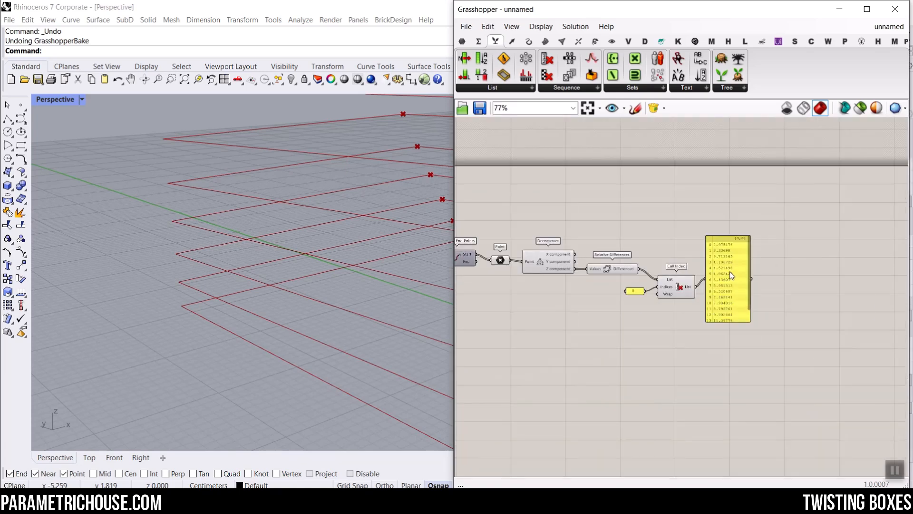
{"action": "left_click_drag", "start_coordinate": [732, 275], "coordinate": [780, 283]}
Add a Surface parameter above the End Points branch and wire the Join Curves output into it
{"action": "scroll", "coordinate": [293, 290], "scroll_direction": "down", "scroll_amount": 5}
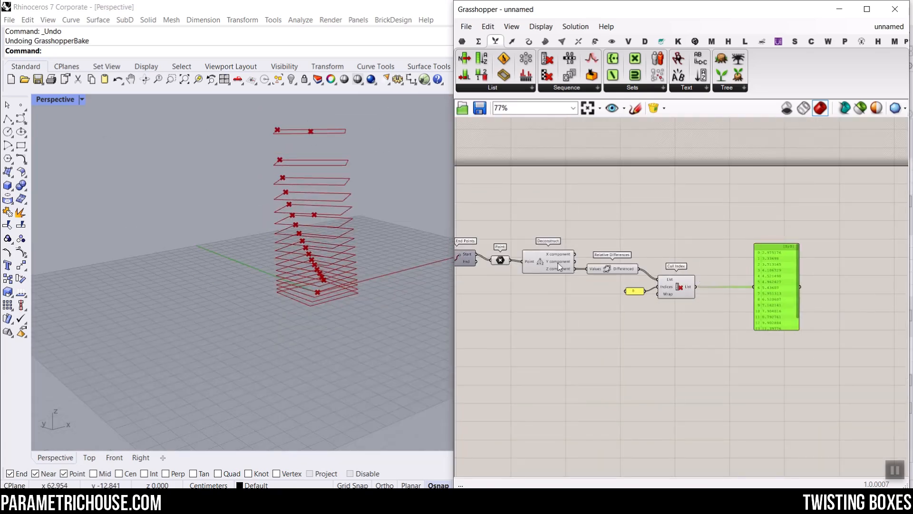
{"action": "scroll", "coordinate": [643, 248], "scroll_direction": "up", "scroll_amount": 2}
{"action": "left_click", "coordinate": [462, 41]}
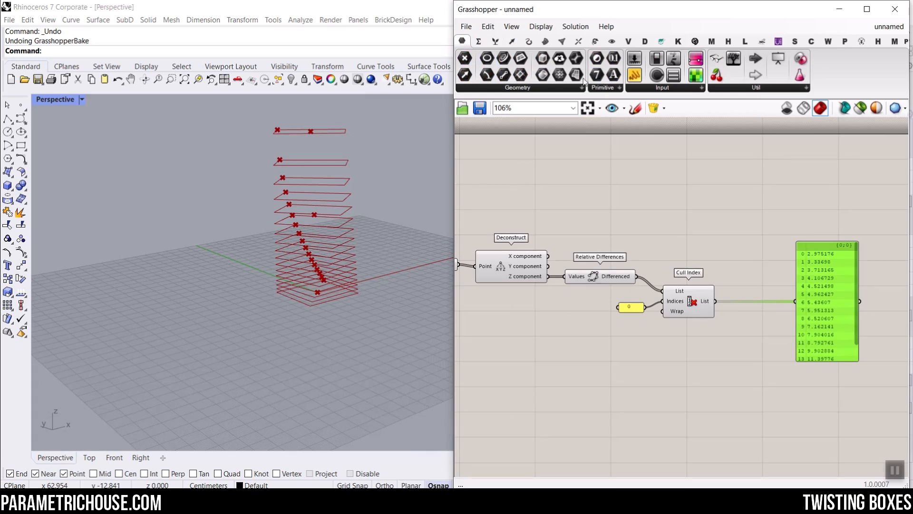
{"action": "scroll", "coordinate": [552, 252], "scroll_direction": "up", "scroll_amount": 3}
{"action": "scroll", "coordinate": [720, 248], "scroll_direction": "down", "scroll_amount": 5}
{"action": "scroll", "coordinate": [605, 246], "scroll_direction": "up", "scroll_amount": 5}
{"action": "left_click", "coordinate": [641, 221]}
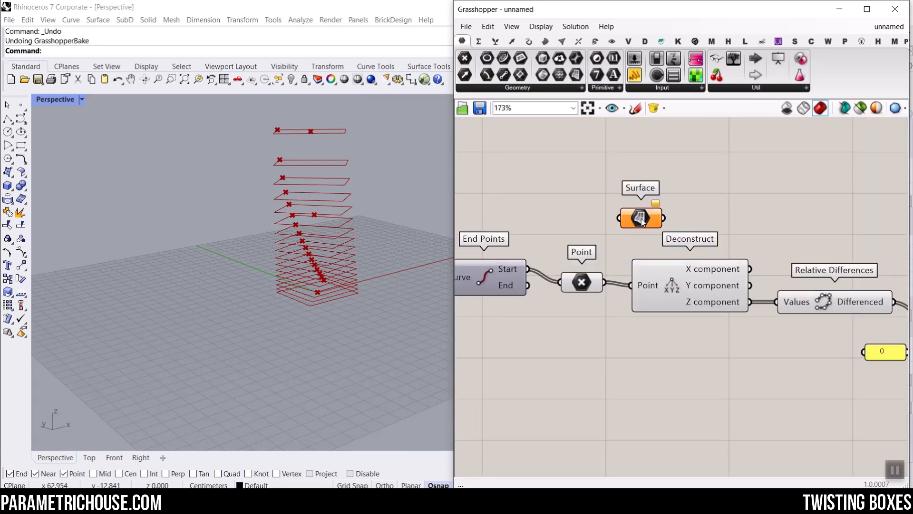
{"action": "scroll", "coordinate": [614, 205], "scroll_direction": "down", "scroll_amount": 3}
{"action": "left_click_drag", "start_coordinate": [639, 223], "coordinate": [597, 249]}
{"action": "scroll", "coordinate": [732, 209], "scroll_direction": "down", "scroll_amount": 4}
{"action": "scroll", "coordinate": [628, 200], "scroll_direction": "up", "scroll_amount": 6}
{"action": "left_click_drag", "start_coordinate": [551, 278], "coordinate": [743, 213]}
Turn off the preview of the components from End Points through Relative Differences and inspect the level surfaces
{"action": "scroll", "coordinate": [763, 257], "scroll_direction": "down", "scroll_amount": 3}
{"action": "left_click_drag", "start_coordinate": [896, 326], "coordinate": [699, 252]}
{"action": "right_click", "coordinate": [688, 200]}
{"action": "left_click", "coordinate": [690, 210]}
{"action": "right_click_drag", "start_coordinate": [309, 266], "coordinate": [355, 233]}
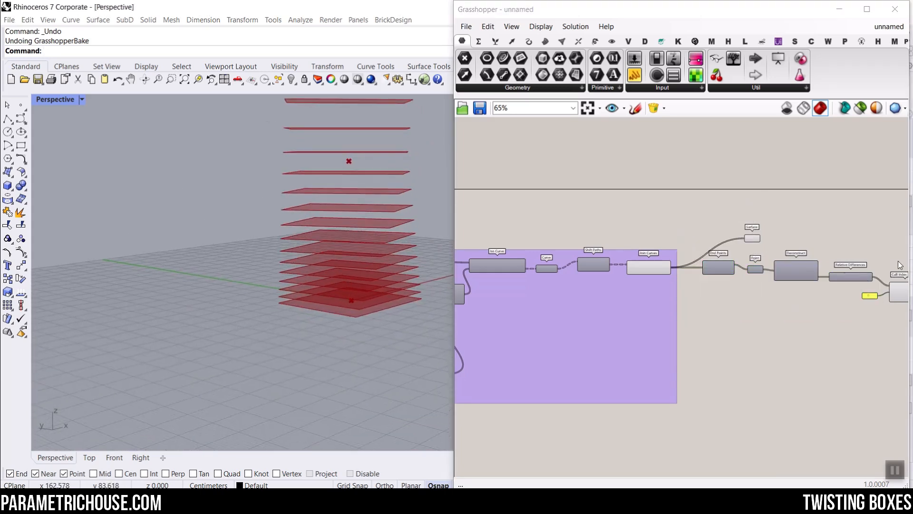
{"action": "right_click", "coordinate": [811, 272]}
Add an Extrude component and place it next to the Surface parameter
{"action": "right_click_drag", "start_coordinate": [781, 255], "coordinate": [670, 258]}
{"action": "scroll", "coordinate": [670, 258], "scroll_direction": "up", "scroll_amount": 1}
{"action": "scroll", "coordinate": [672, 258], "scroll_direction": "up", "scroll_amount": 4}
{"action": "left_click", "coordinate": [544, 246]}
{"action": "double_click", "coordinate": [766, 250]}
{"action": "type", "text": "ex"}
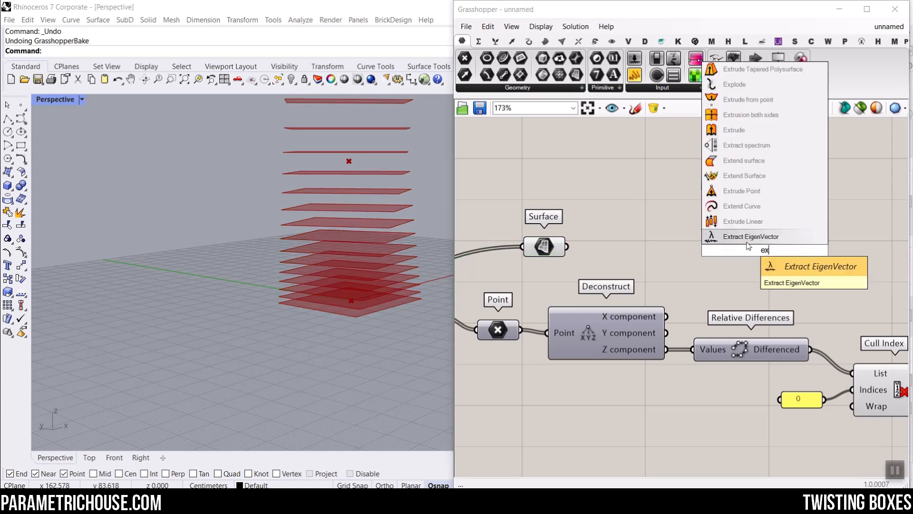
{"action": "left_click", "coordinate": [735, 131]}
{"action": "left_click_drag", "start_coordinate": [762, 250], "coordinate": [678, 252]}
{"action": "scroll", "coordinate": [641, 225], "scroll_direction": "up", "scroll_amount": 4}
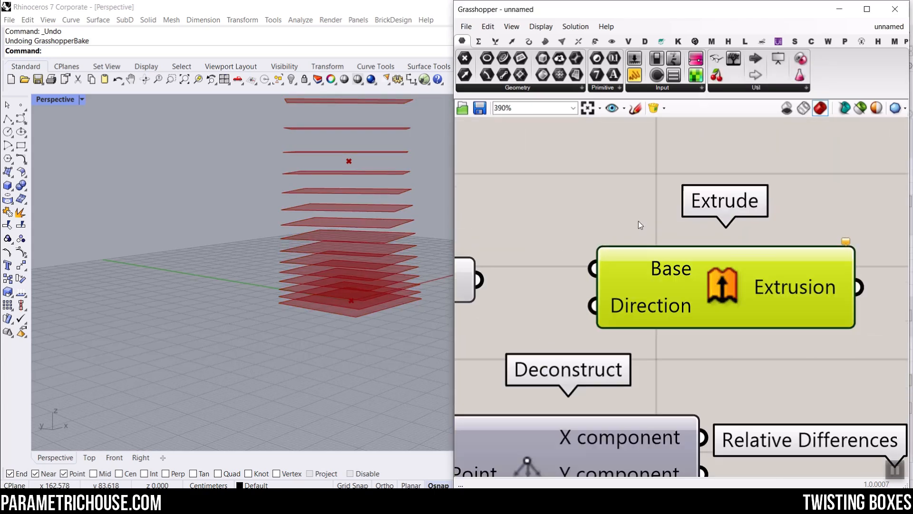
{"action": "left_click", "coordinate": [544, 43]}
{"action": "left_click", "coordinate": [619, 88]}
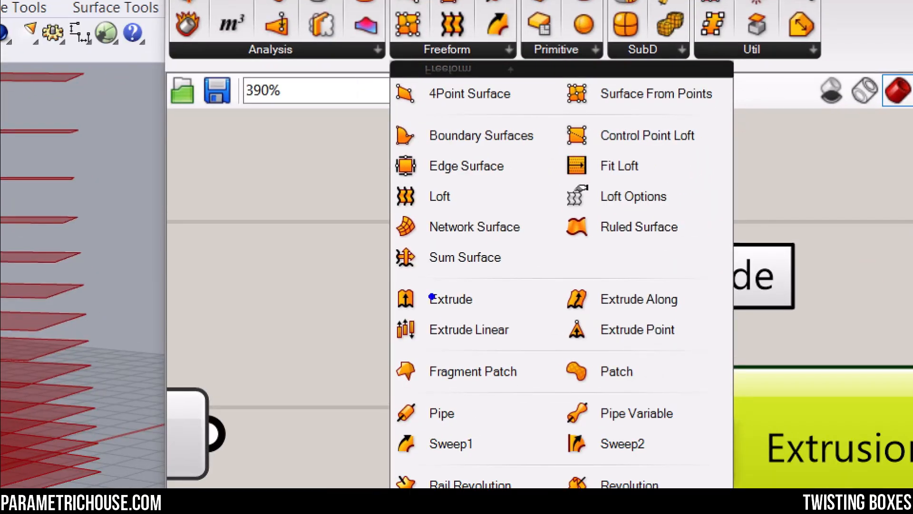
{"action": "left_click_drag", "start_coordinate": [351, 262], "coordinate": [519, 339], "text": "ctrl"}
{"action": "key", "text": "Escape"}
{"action": "left_click", "coordinate": [735, 145]}
Wire the Surface parameter into Extrude's Base input and move Extrude above the differences Panel
{"action": "scroll", "coordinate": [735, 145], "scroll_direction": "down", "scroll_amount": 3}
{"action": "left_click_drag", "start_coordinate": [637, 258], "coordinate": [719, 250]}
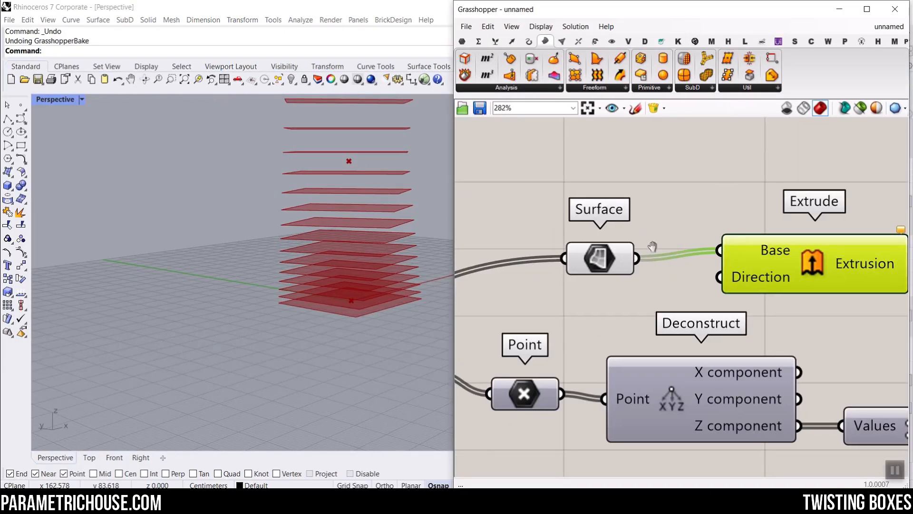
{"action": "right_click_drag", "start_coordinate": [652, 246], "coordinate": [573, 234]}
{"action": "scroll", "coordinate": [573, 233], "scroll_direction": "down", "scroll_amount": 6}
{"action": "left_click_drag", "start_coordinate": [628, 242], "coordinate": [825, 241]}
{"action": "right_click_drag", "start_coordinate": [847, 241], "coordinate": [681, 246]}
{"action": "scroll", "coordinate": [681, 246], "scroll_direction": "up", "scroll_amount": 2}
{"action": "left_click_drag", "start_coordinate": [681, 246], "coordinate": [770, 246]}
Add a Unit Z vector component and wire its Unit vector output into Extrude's Direction input
{"action": "scroll", "coordinate": [593, 259], "scroll_direction": "up", "scroll_amount": 2}
{"action": "double_click", "coordinate": [590, 248]}
{"action": "type", "text": "z"}
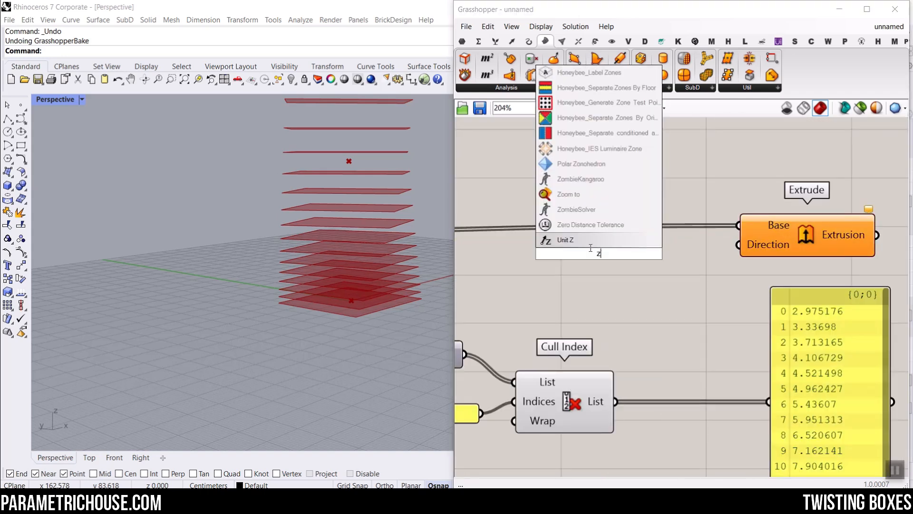
{"action": "key", "text": "Return"}
{"action": "right_click_drag", "start_coordinate": [726, 248], "coordinate": [617, 235]}
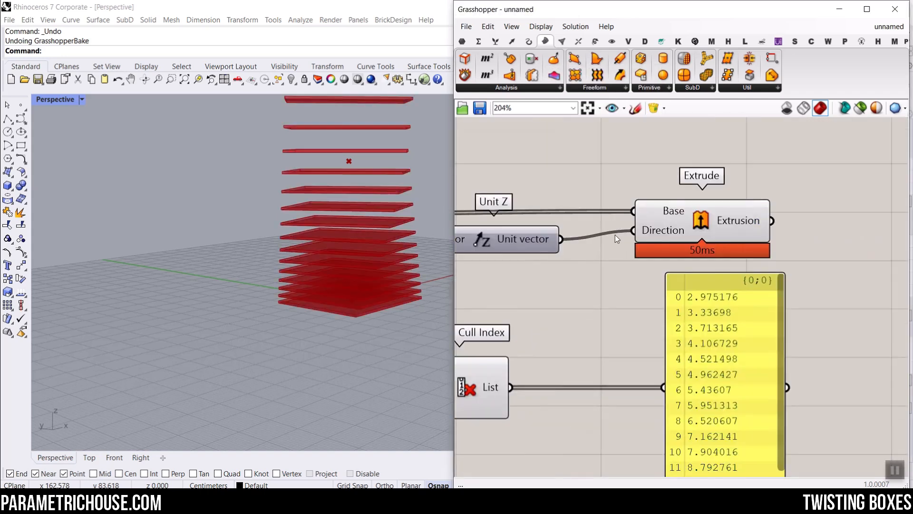
Reposition Unit Z and Extrude together and wire Cull Index's List output into Unit Z's Factor input
{"action": "scroll", "coordinate": [617, 236], "scroll_direction": "down", "scroll_amount": 3}
{"action": "left_click_drag", "start_coordinate": [709, 200], "coordinate": [650, 237]}
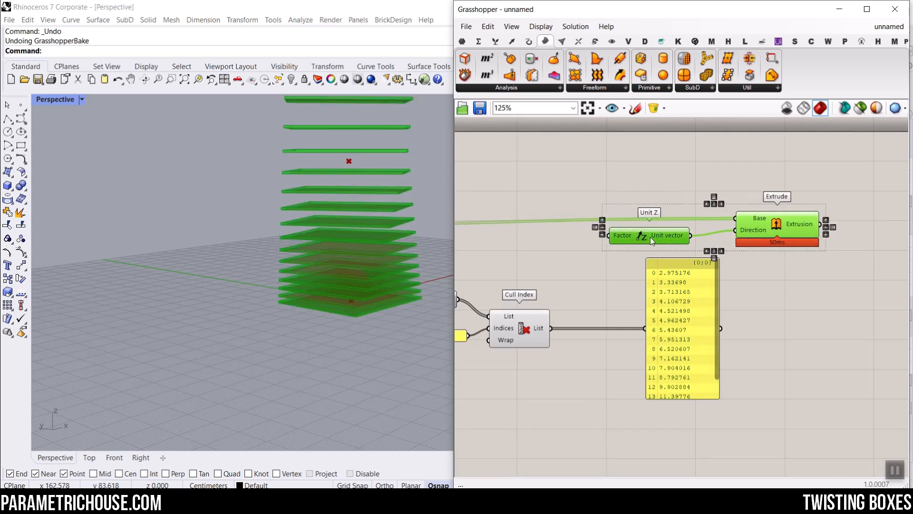
{"action": "left_click", "coordinate": [577, 286]}
{"action": "scroll", "coordinate": [547, 304], "scroll_direction": "up", "scroll_amount": 3}
{"action": "left_click_drag", "start_coordinate": [556, 345], "coordinate": [648, 194]}
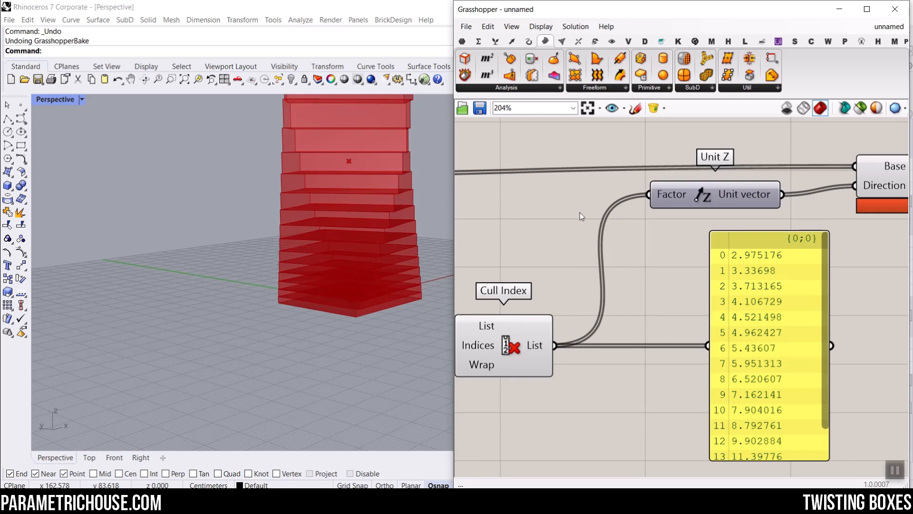
Select Extrude and examine the extruded boxes in the Rhino viewport from the base to the upper levels
{"action": "right_click_drag", "start_coordinate": [580, 212], "coordinate": [465, 212]}
{"action": "left_click", "coordinate": [808, 179]}
{"action": "scroll", "coordinate": [262, 304], "scroll_direction": "up", "scroll_amount": 5}
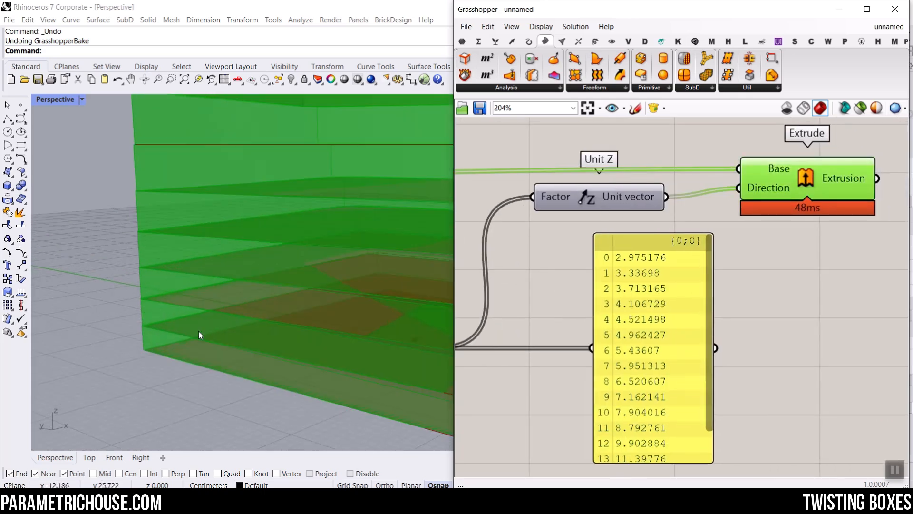
{"action": "left_click", "coordinate": [157, 276]}
{"action": "scroll", "coordinate": [162, 273], "scroll_direction": "down", "scroll_amount": 8}
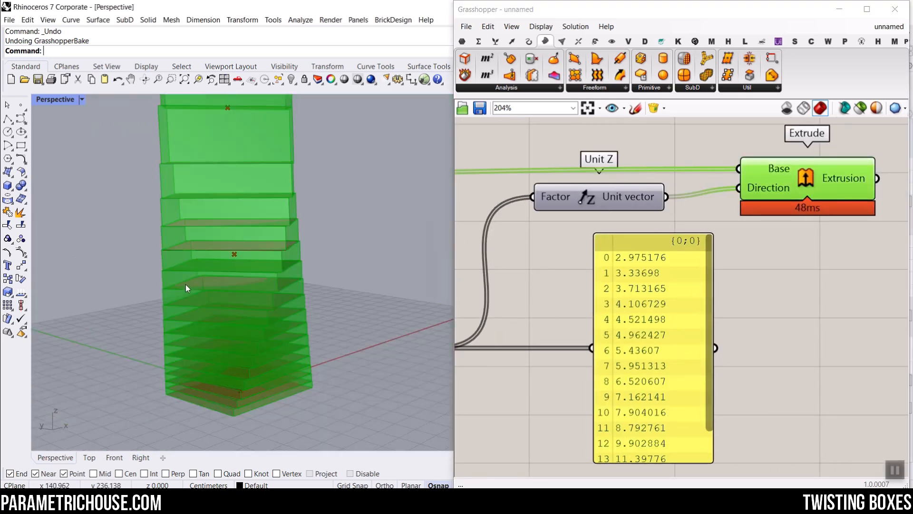
{"action": "scroll", "coordinate": [187, 283], "scroll_direction": "down", "scroll_amount": 3}
{"action": "scroll", "coordinate": [170, 238], "scroll_direction": "up", "scroll_amount": 9}
Select Join Curves and compare its outlines with the extruded boxes at the top of the tower
{"action": "right_click_drag", "start_coordinate": [540, 262], "coordinate": [751, 208]}
{"action": "scroll", "coordinate": [601, 287], "scroll_direction": "down", "scroll_amount": 1}
{"action": "left_click", "coordinate": [603, 288]}
{"action": "scroll", "coordinate": [640, 239], "scroll_direction": "down", "scroll_amount": 6}
{"action": "right_click_drag", "start_coordinate": [642, 238], "coordinate": [696, 238]}
{"action": "scroll", "coordinate": [534, 238], "scroll_direction": "up", "scroll_amount": 3}
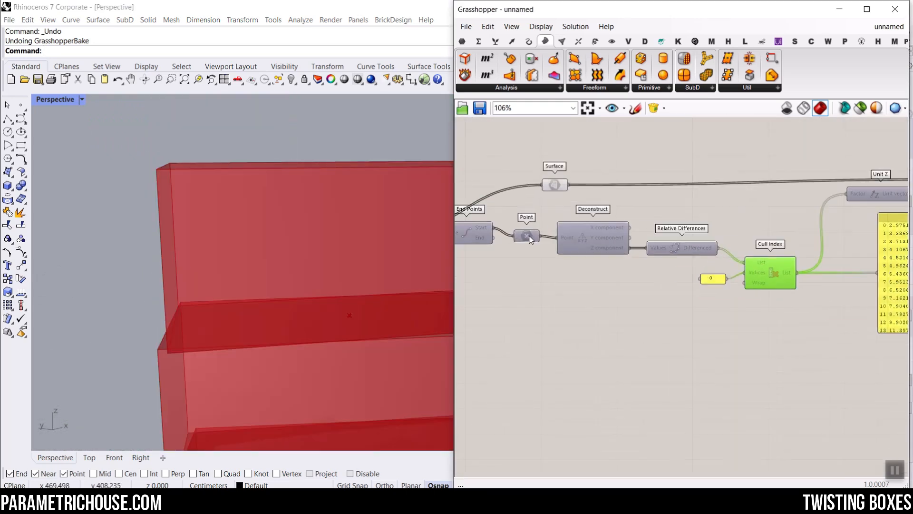
{"action": "right_click_drag", "start_coordinate": [529, 237], "coordinate": [719, 235]}
{"action": "left_click", "coordinate": [556, 236]}
{"action": "left_click", "coordinate": [255, 220]}
{"action": "scroll", "coordinate": [241, 204], "scroll_direction": "down", "scroll_amount": 6}
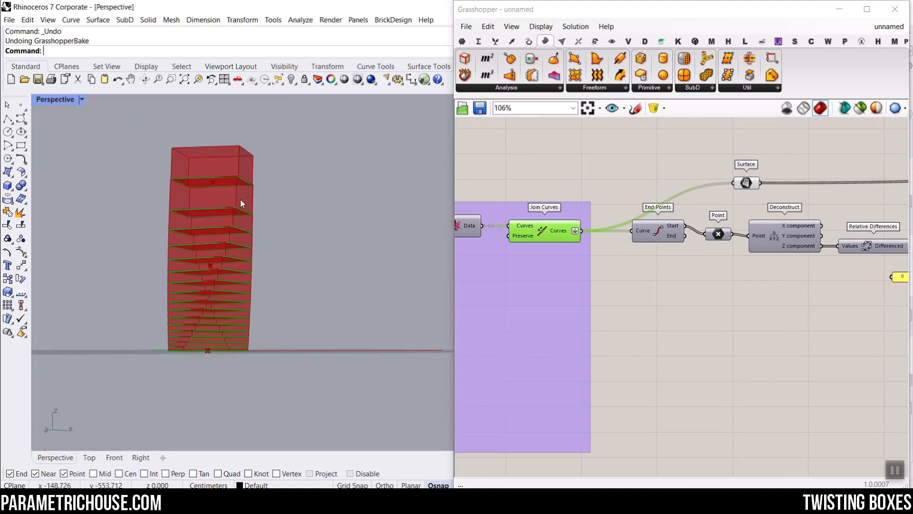
{"action": "right_click_drag", "start_coordinate": [223, 209], "coordinate": [216, 235]}
{"action": "scroll", "coordinate": [202, 232], "scroll_direction": "up", "scroll_amount": 5}
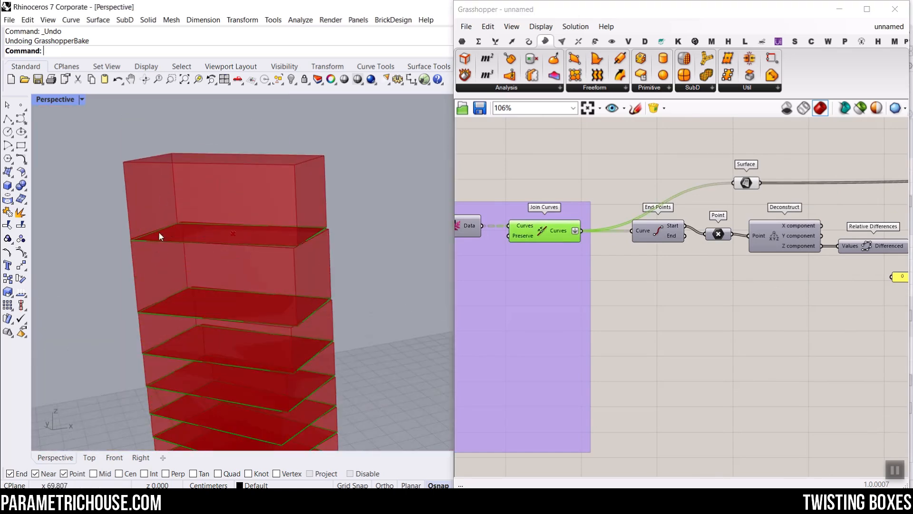
Examine the last height differences listed in the Panel after Cull Index
{"action": "right_click_drag", "start_coordinate": [791, 189], "coordinate": [552, 192]}
{"action": "scroll", "coordinate": [661, 190], "scroll_direction": "down", "scroll_amount": 6}
{"action": "scroll", "coordinate": [698, 196], "scroll_direction": "up", "scroll_amount": 6}
{"action": "scroll", "coordinate": [640, 221], "scroll_direction": "up", "scroll_amount": 1}
{"action": "scroll", "coordinate": [644, 252], "scroll_direction": "up", "scroll_amount": 3}
{"action": "scroll", "coordinate": [658, 244], "scroll_direction": "down", "scroll_amount": 1}
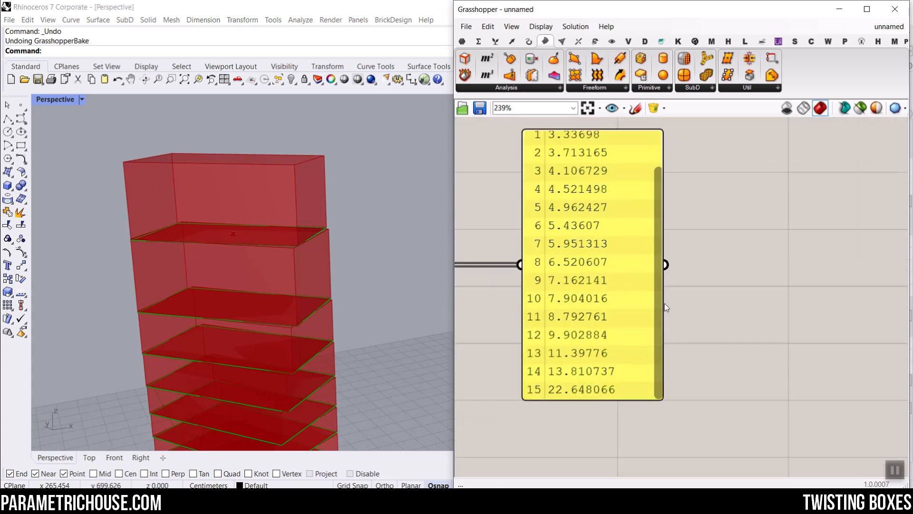
{"action": "scroll", "coordinate": [577, 391], "scroll_direction": "down", "scroll_amount": 6}
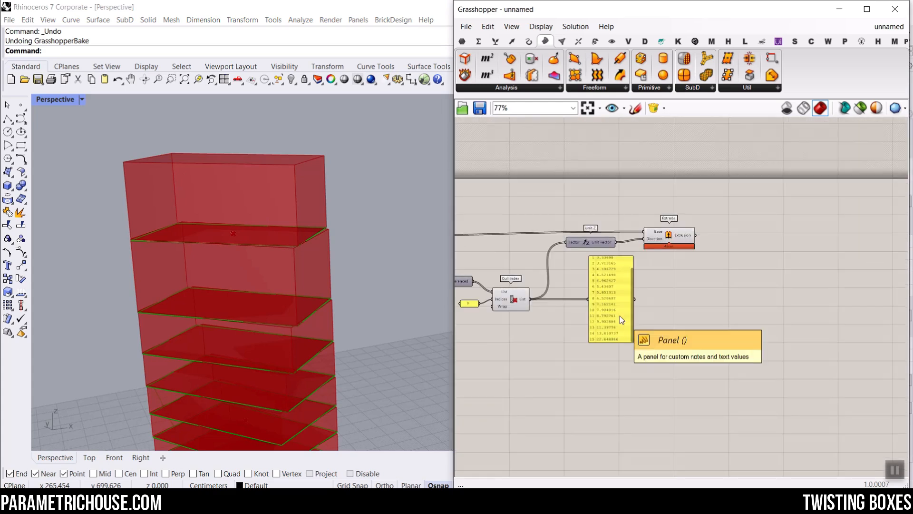
Duplicate the Panel, wire Deconstruct's Z component into the copy, and compare the last heights with the height differences
{"action": "left_click", "coordinate": [603, 310]}
{"action": "key", "text": "ctrl+c"}
{"action": "key", "text": "ctrl+v"}
{"action": "left_click_drag", "start_coordinate": [603, 316], "coordinate": [564, 327]}
{"action": "scroll", "coordinate": [534, 292], "scroll_direction": "up", "scroll_amount": 3}
{"action": "right_click_drag", "start_coordinate": [463, 284], "coordinate": [604, 266]}
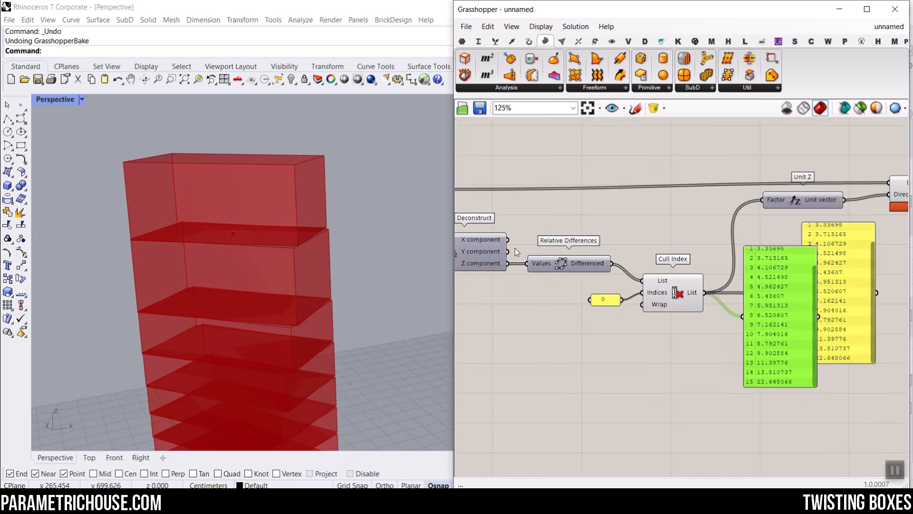
{"action": "left_click_drag", "start_coordinate": [563, 287], "coordinate": [743, 316]}
{"action": "scroll", "coordinate": [720, 304], "scroll_direction": "up", "scroll_amount": 4}
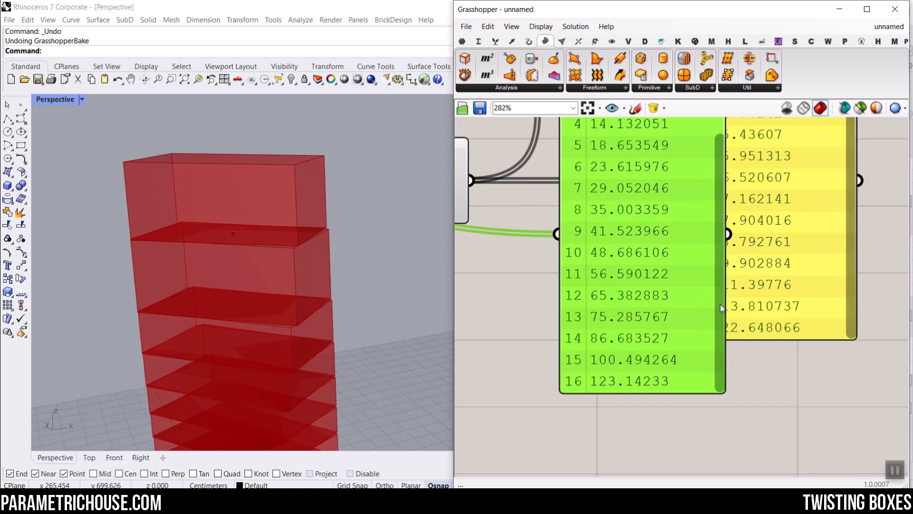
{"action": "scroll", "coordinate": [571, 331], "scroll_direction": "up", "scroll_amount": 2}
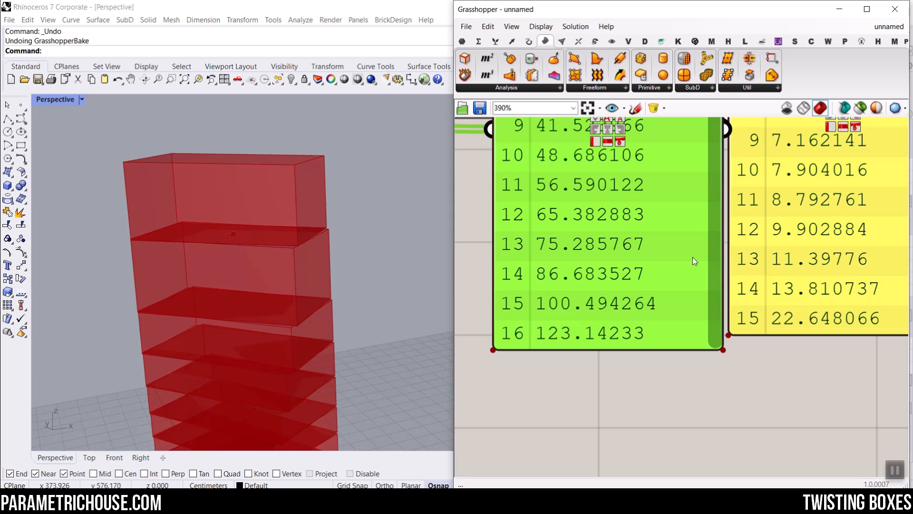
Delete the two Panels listing the level heights and the height differences
{"action": "scroll", "coordinate": [644, 275], "scroll_direction": "down", "scroll_amount": 5}
{"action": "key", "text": "Delete"}
{"action": "left_click", "coordinate": [709, 250]}
{"action": "key", "text": "Delete"}
Duplicate Cull Index with its 0 index panel beyond Extrude and wire the Extrusion output into the copy's List input
{"action": "left_click_drag", "start_coordinate": [608, 270], "coordinate": [875, 215]}
{"action": "key", "text": "ctrl+c"}
{"action": "key", "text": "ctrl+v"}
{"action": "scroll", "coordinate": [812, 213], "scroll_direction": "up", "scroll_amount": 4}
{"action": "left_click", "coordinate": [741, 150]}
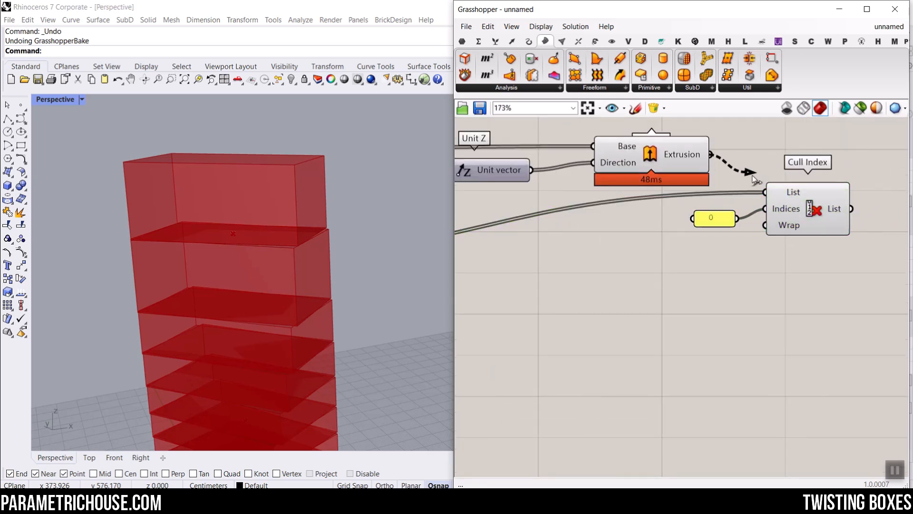
{"action": "left_click_drag", "start_coordinate": [756, 179], "coordinate": [763, 190]}
Hide Extrude's preview and select the new Cull Index to check which boxes remain at the tower's base
{"action": "right_click", "coordinate": [647, 155]}
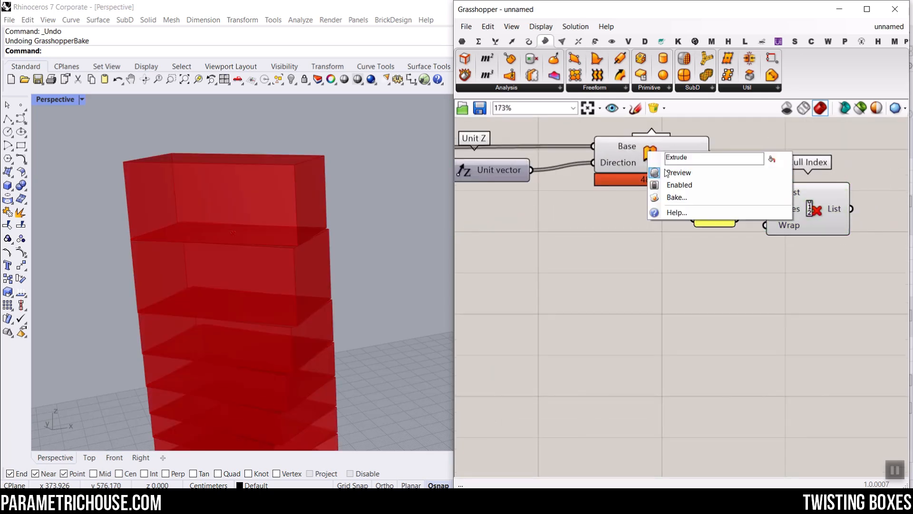
{"action": "left_click", "coordinate": [666, 172]}
{"action": "scroll", "coordinate": [417, 248], "scroll_direction": "down", "scroll_amount": 10}
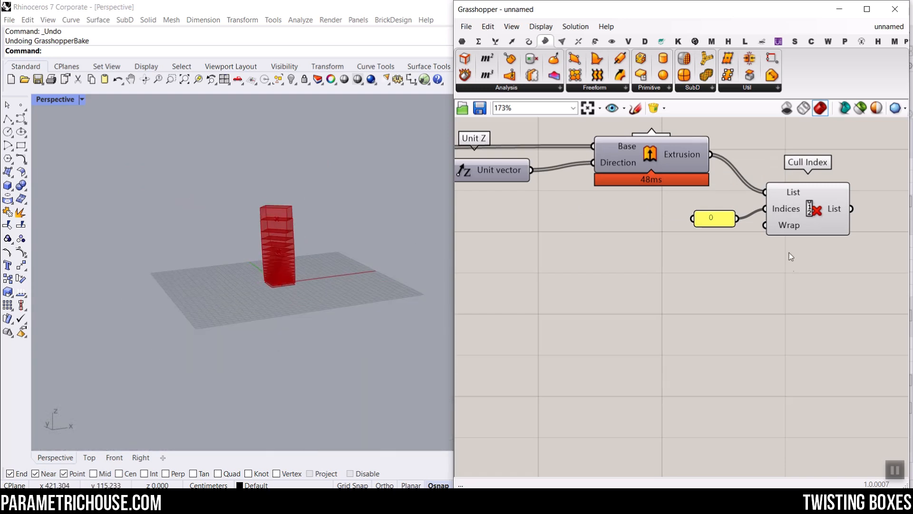
{"action": "left_click", "coordinate": [815, 209]}
{"action": "scroll", "coordinate": [238, 298], "scroll_direction": "up", "scroll_amount": 10}
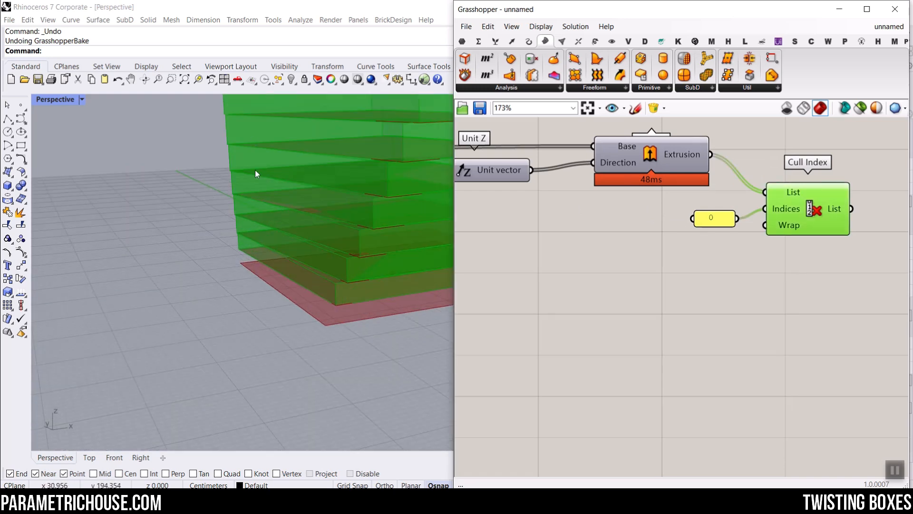
{"action": "scroll", "coordinate": [825, 207], "scroll_direction": "up", "scroll_amount": 4}
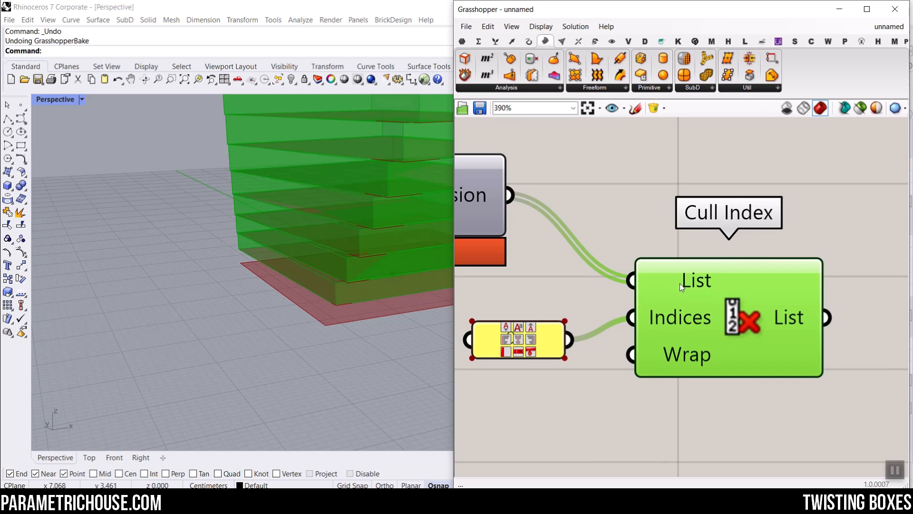
Apply Reverse to both the List input and the List output of the new Cull Index
{"action": "right_click", "coordinate": [681, 284]}
{"action": "left_click", "coordinate": [694, 351]}
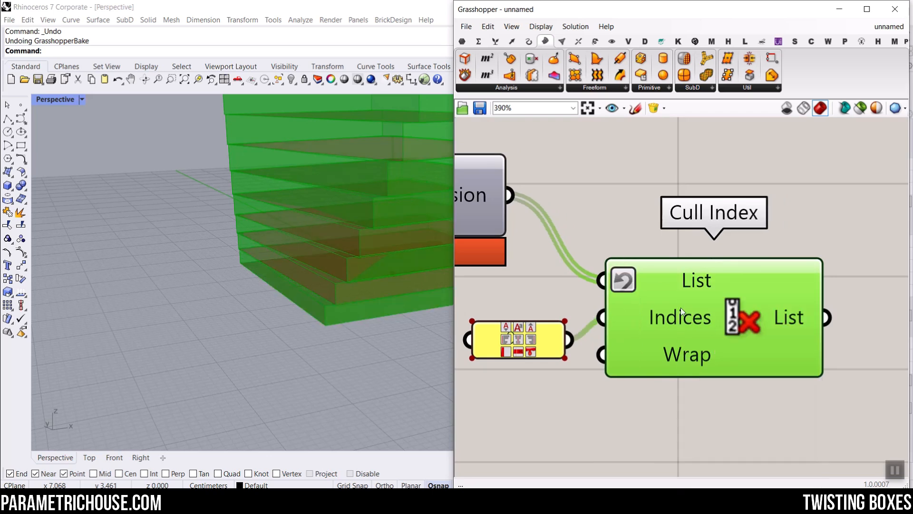
{"action": "scroll", "coordinate": [353, 320], "scroll_direction": "down", "scroll_amount": 8}
{"action": "scroll", "coordinate": [337, 166], "scroll_direction": "up", "scroll_amount": 8}
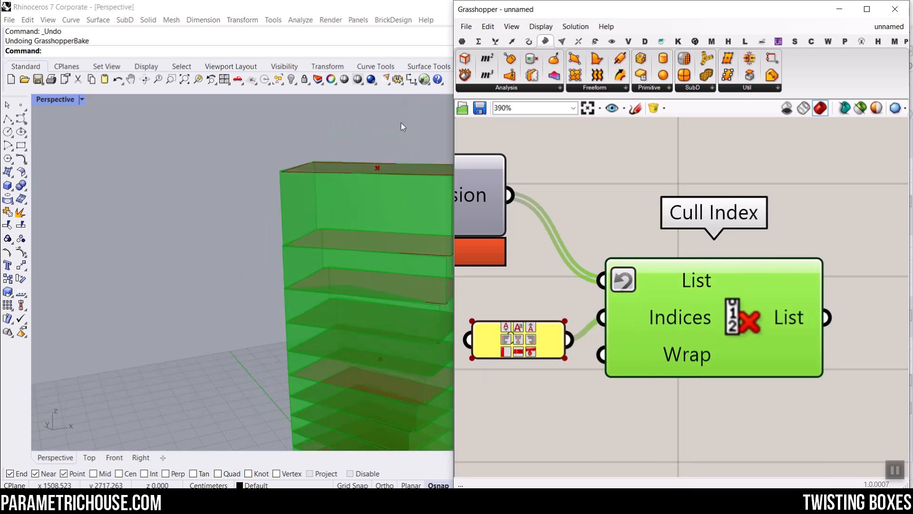
{"action": "right_click", "coordinate": [784, 304]}
{"action": "left_click", "coordinate": [801, 334]}
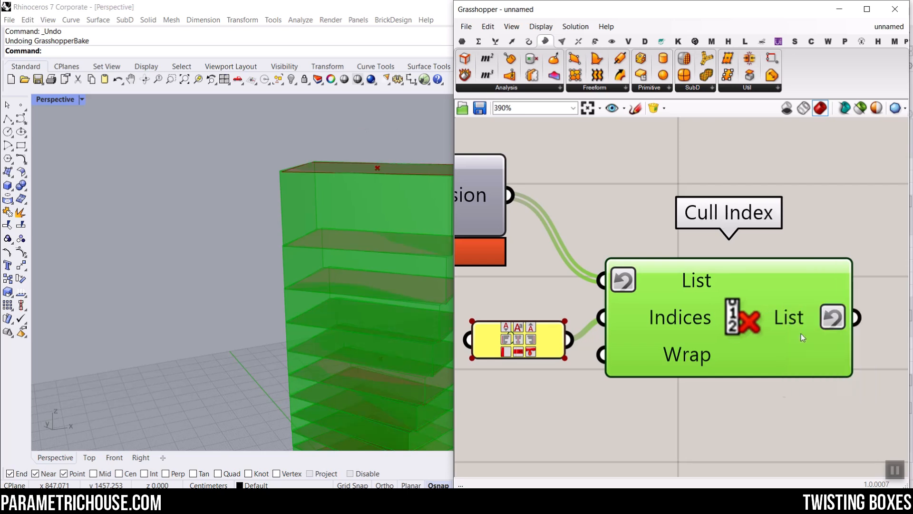
Examine the culled boxes in the Rhino viewport from the tower's base to its upper levels
{"action": "scroll", "coordinate": [363, 239], "scroll_direction": "down", "scroll_amount": 5}
{"action": "scroll", "coordinate": [352, 214], "scroll_direction": "up", "scroll_amount": 4}
{"action": "scroll", "coordinate": [281, 308], "scroll_direction": "up", "scroll_amount": 3}
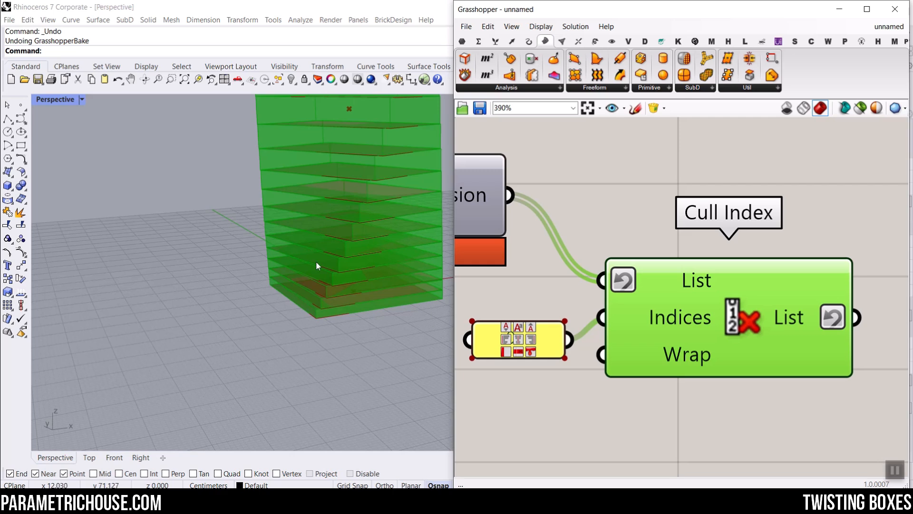
{"action": "scroll", "coordinate": [317, 265], "scroll_direction": "down", "scroll_amount": 9}
{"action": "scroll", "coordinate": [485, 253], "scroll_direction": "down", "scroll_amount": 2}
{"action": "left_click", "coordinate": [730, 200]}
{"action": "right_click_drag", "start_coordinate": [276, 260], "coordinate": [227, 233]}
{"action": "scroll", "coordinate": [395, 227], "scroll_direction": "up", "scroll_amount": 6}
{"action": "scroll", "coordinate": [285, 267], "scroll_direction": "up", "scroll_amount": 3}
{"action": "scroll", "coordinate": [265, 209], "scroll_direction": "up", "scroll_amount": 5}
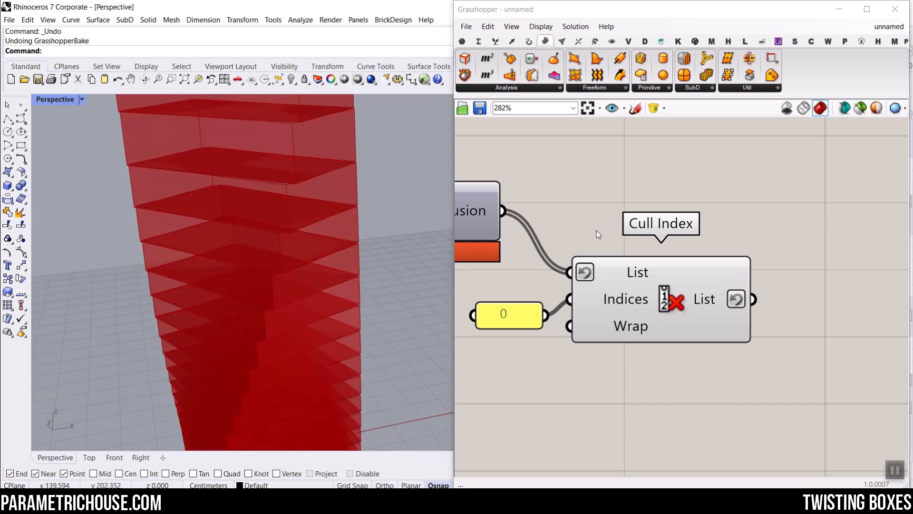
Group the height-difference and extrusion components through the last Cull Index and reposition the group slightly
{"action": "scroll", "coordinate": [641, 233], "scroll_direction": "down", "scroll_amount": 5}
{"action": "left_click_drag", "start_coordinate": [626, 280], "coordinate": [587, 266]}
{"action": "left_click", "coordinate": [704, 296]}
{"action": "scroll", "coordinate": [751, 287], "scroll_direction": "down", "scroll_amount": 6}
{"action": "right_click", "coordinate": [593, 232]}
{"action": "left_click", "coordinate": [612, 316]}
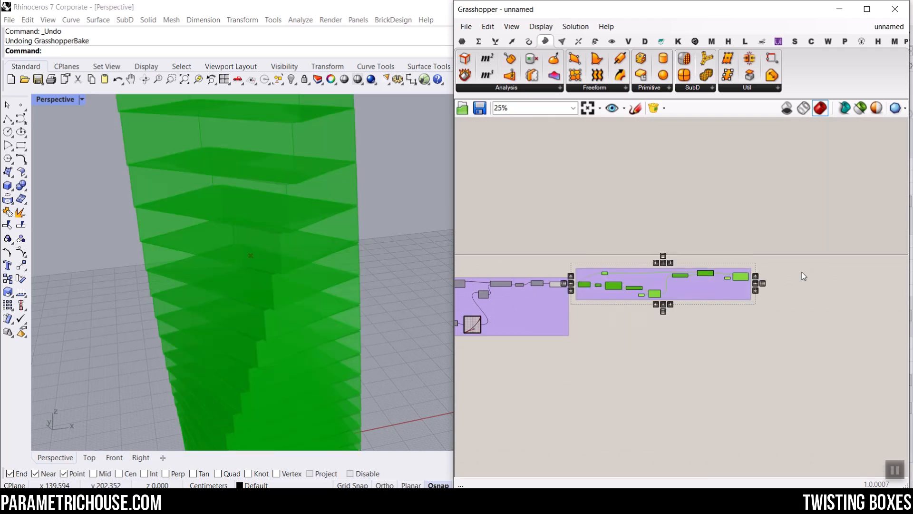
{"action": "left_click", "coordinate": [801, 273]}
{"action": "scroll", "coordinate": [711, 307], "scroll_direction": "up", "scroll_amount": 1}
{"action": "left_click_drag", "start_coordinate": [717, 288], "coordinate": [728, 304]}
Add a Custom Preview after the group and wire Cull Index's List output into its Geometry input
{"action": "right_click_drag", "start_coordinate": [822, 315], "coordinate": [728, 326]}
{"action": "scroll", "coordinate": [609, 318], "scroll_direction": "up", "scroll_amount": 4}
{"action": "scroll", "coordinate": [703, 323], "scroll_direction": "up", "scroll_amount": 3}
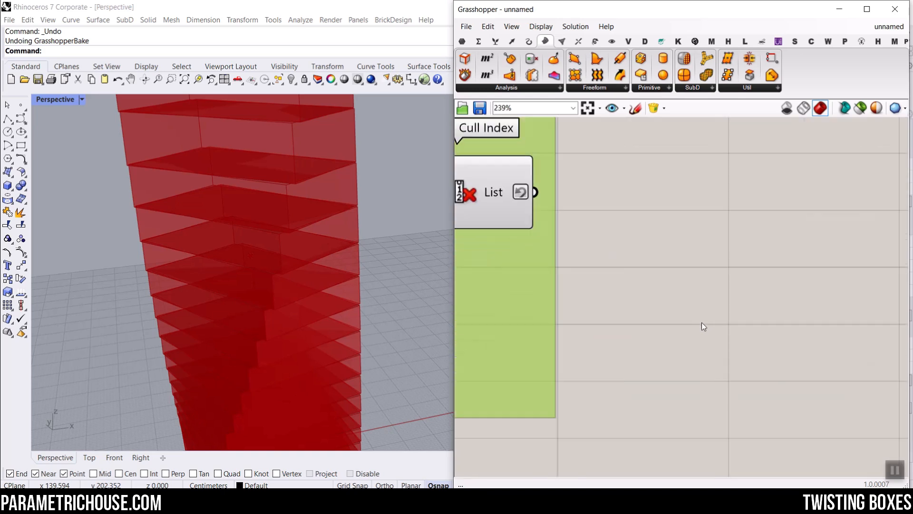
{"action": "right_click_drag", "start_coordinate": [609, 183], "coordinate": [706, 235]}
{"action": "left_click", "coordinate": [612, 42]}
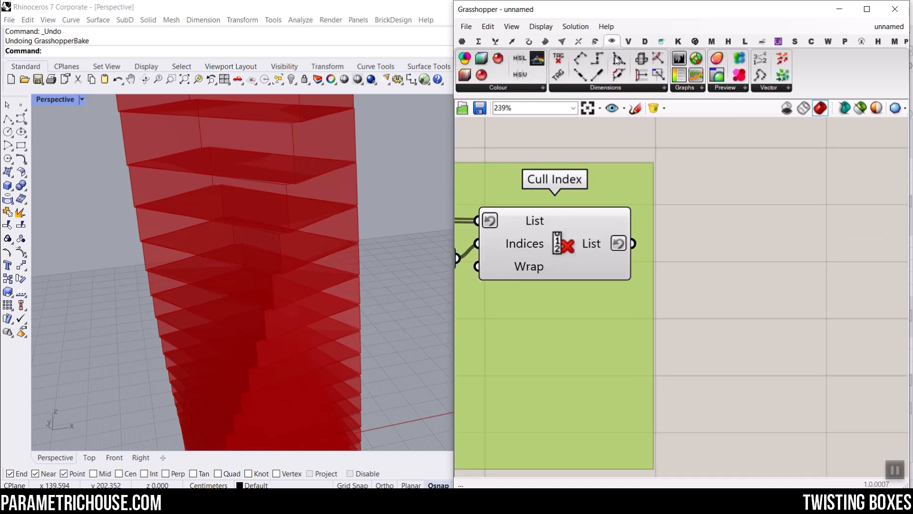
{"action": "right_click_drag", "start_coordinate": [638, 260], "coordinate": [578, 256]}
{"action": "left_click_drag", "start_coordinate": [572, 240], "coordinate": [602, 249]}
{"action": "left_click_drag", "start_coordinate": [684, 261], "coordinate": [686, 261]}
{"action": "right_click_drag", "start_coordinate": [677, 282], "coordinate": [572, 272]}
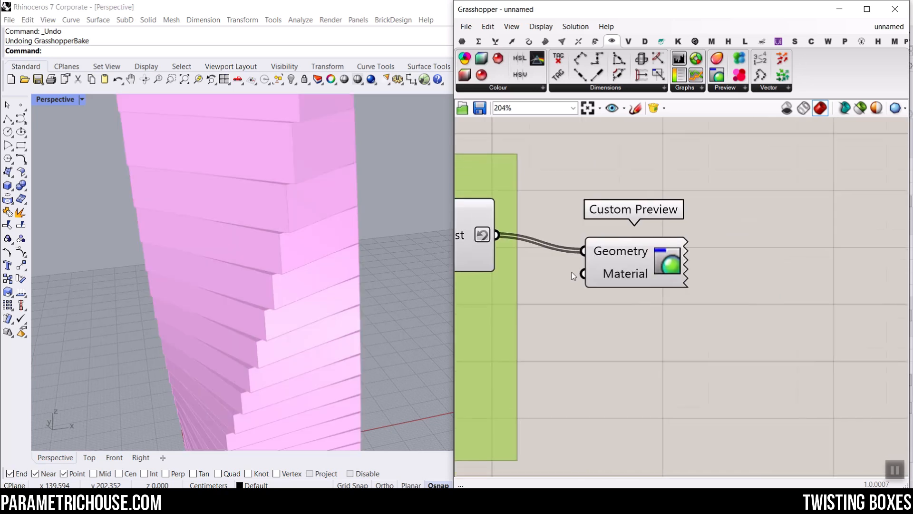
Add a Colour Swatch beside Custom Preview and wire it into the Material input
{"action": "scroll", "coordinate": [573, 272], "scroll_direction": "down", "scroll_amount": 4}
{"action": "left_click", "coordinate": [615, 272]}
{"action": "scroll", "coordinate": [673, 290], "scroll_direction": "up", "scroll_amount": 3}
{"action": "left_click", "coordinate": [602, 297]}
{"action": "double_click", "coordinate": [602, 296]}
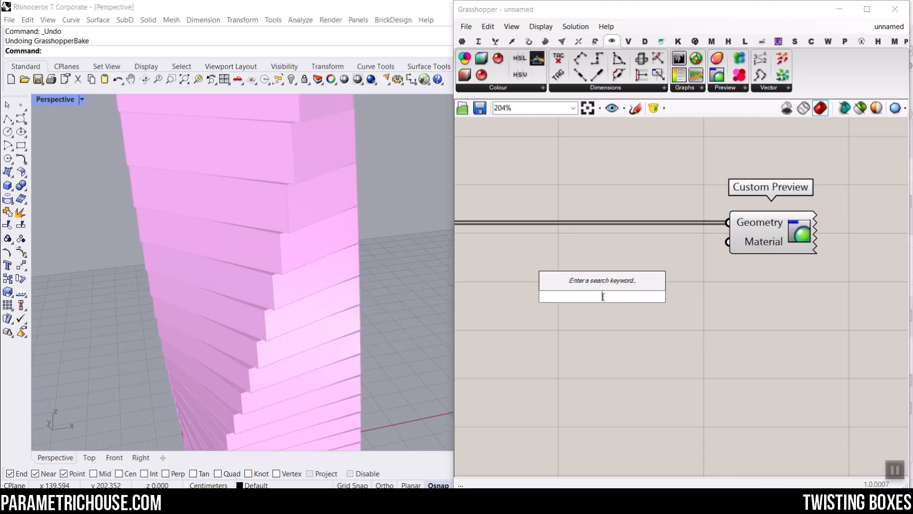
{"action": "type", "text": "swat"}
{"action": "key", "text": "Return"}
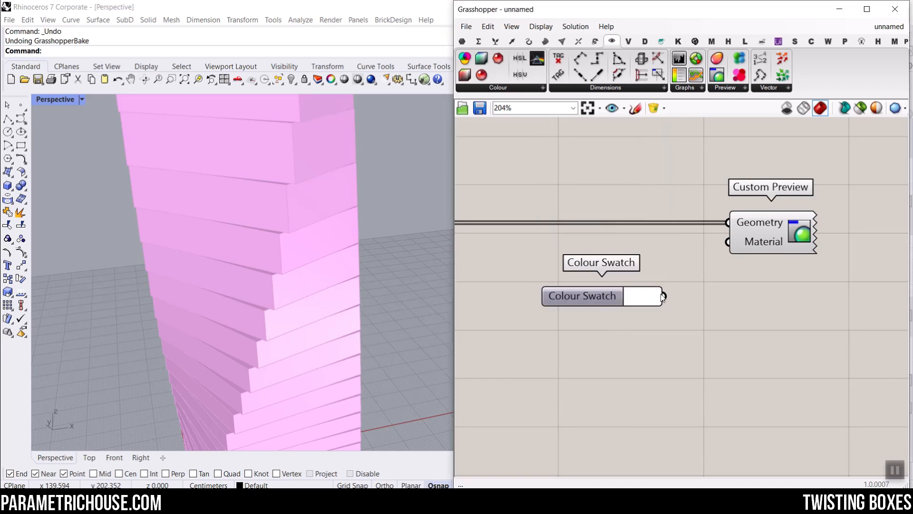
{"action": "left_click_drag", "start_coordinate": [724, 250], "coordinate": [724, 248]}
Set the Colour Swatch to a muted pink and check the shaded boxes in the Rhino viewport
{"action": "left_click", "coordinate": [644, 297]}
{"action": "left_click_drag", "start_coordinate": [749, 336], "coordinate": [715, 331]}
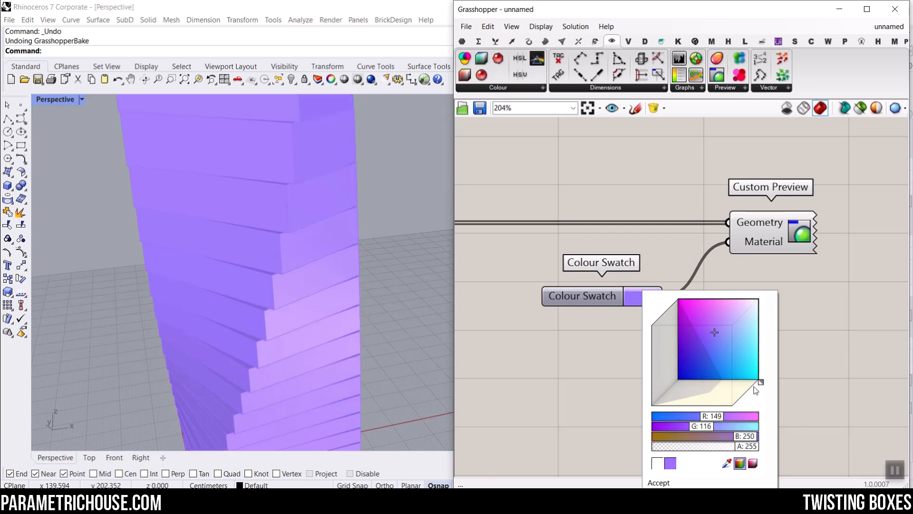
{"action": "left_click_drag", "start_coordinate": [755, 387], "coordinate": [745, 392]}
{"action": "right_click_drag", "start_coordinate": [593, 187], "coordinate": [584, 186]}
{"action": "right_click_drag", "start_coordinate": [358, 222], "coordinate": [379, 219]}
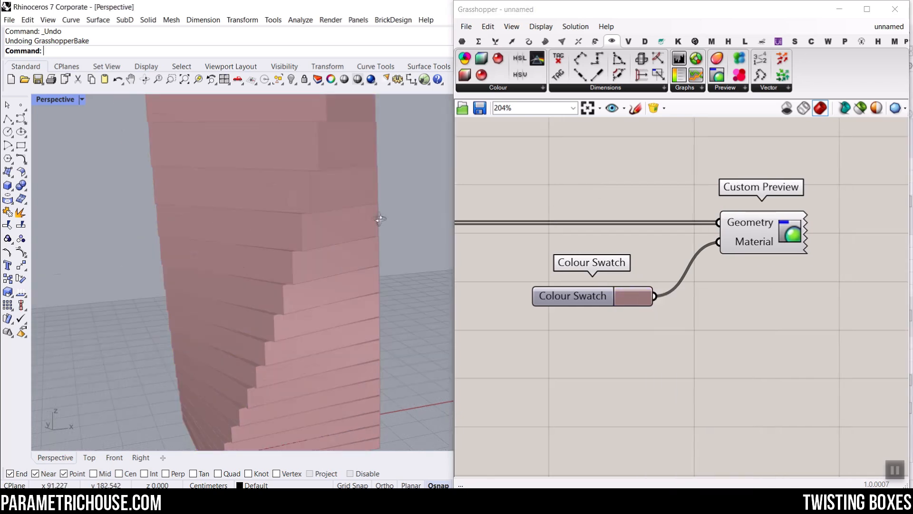
{"action": "scroll", "coordinate": [369, 231], "scroll_direction": "down", "scroll_amount": 6}
{"action": "scroll", "coordinate": [349, 259], "scroll_direction": "up", "scroll_amount": 10}
{"action": "right_click_drag", "start_coordinate": [372, 347], "coordinate": [386, 328]}
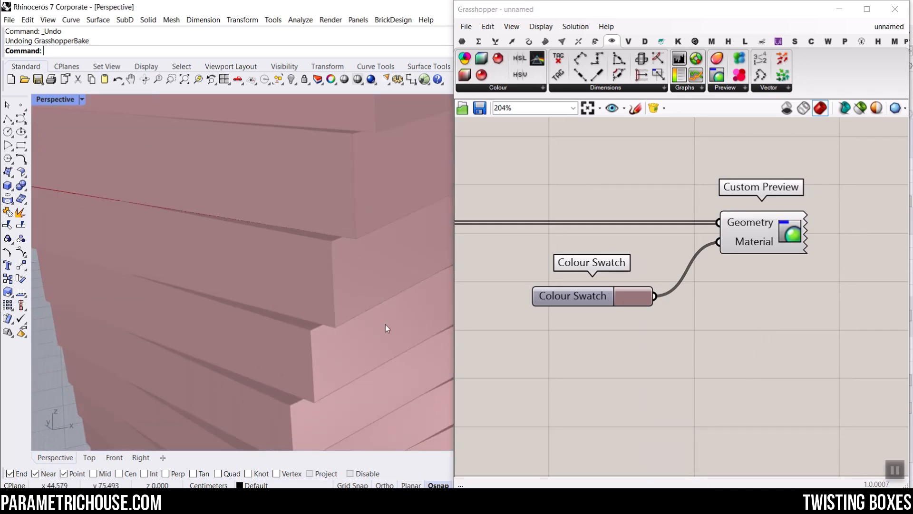
Add a Brep Wireframe above Custom Preview and wire Cull Index's List output into its Brep input
{"action": "left_click", "coordinate": [546, 41]}
{"action": "left_click", "coordinate": [517, 89]}
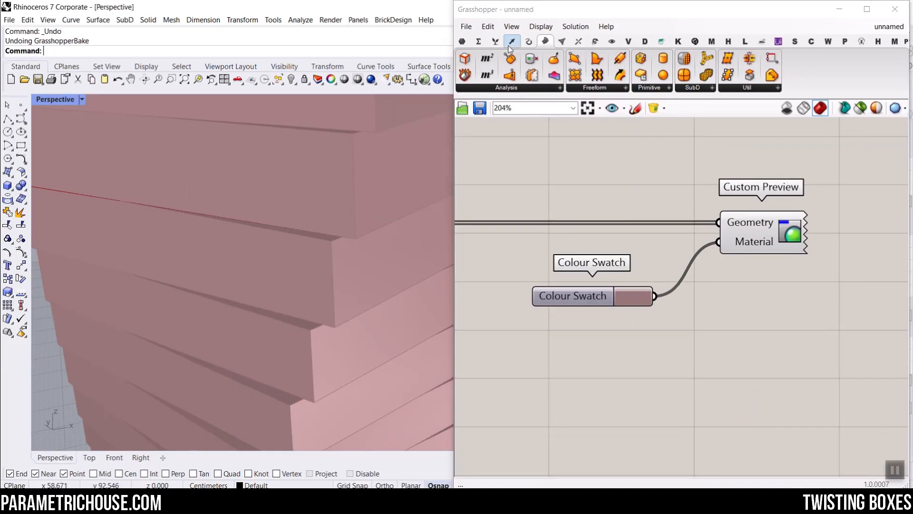
{"action": "left_click", "coordinate": [515, 90]}
{"action": "scroll", "coordinate": [636, 186], "scroll_direction": "down", "scroll_amount": 3}
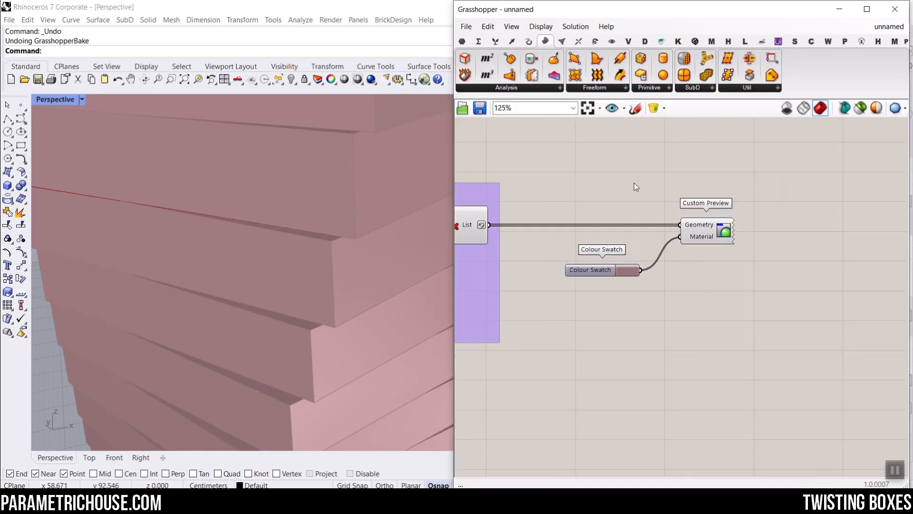
{"action": "left_click_drag", "start_coordinate": [586, 180], "coordinate": [590, 178]}
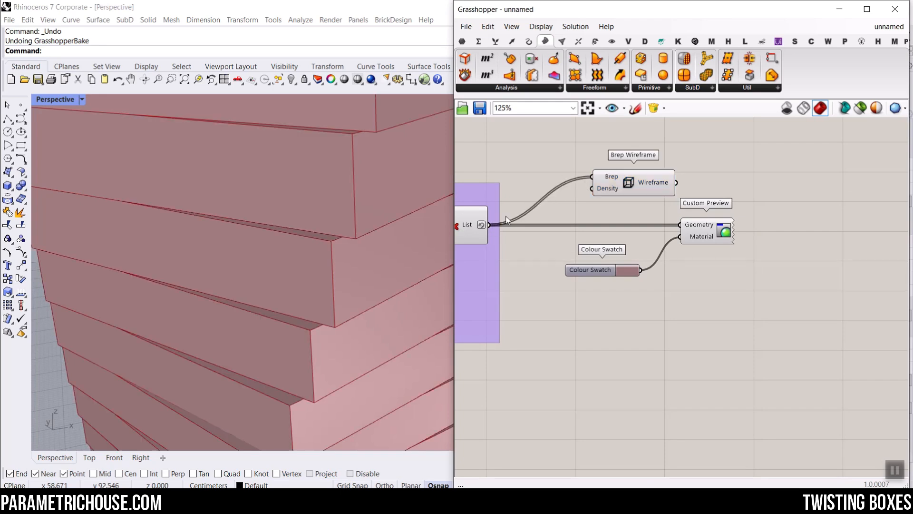
Select the last Cull Index and examine the box edges and the top of the tower
{"action": "scroll", "coordinate": [320, 207], "scroll_direction": "down", "scroll_amount": 10}
{"action": "right_click_drag", "start_coordinate": [320, 206], "coordinate": [307, 237]}
{"action": "scroll", "coordinate": [347, 144], "scroll_direction": "up", "scroll_amount": 6}
{"action": "right_click_drag", "start_coordinate": [510, 210], "coordinate": [678, 210]}
{"action": "scroll", "coordinate": [678, 210], "scroll_direction": "down", "scroll_amount": 3}
{"action": "scroll", "coordinate": [654, 215], "scroll_direction": "up", "scroll_amount": 3}
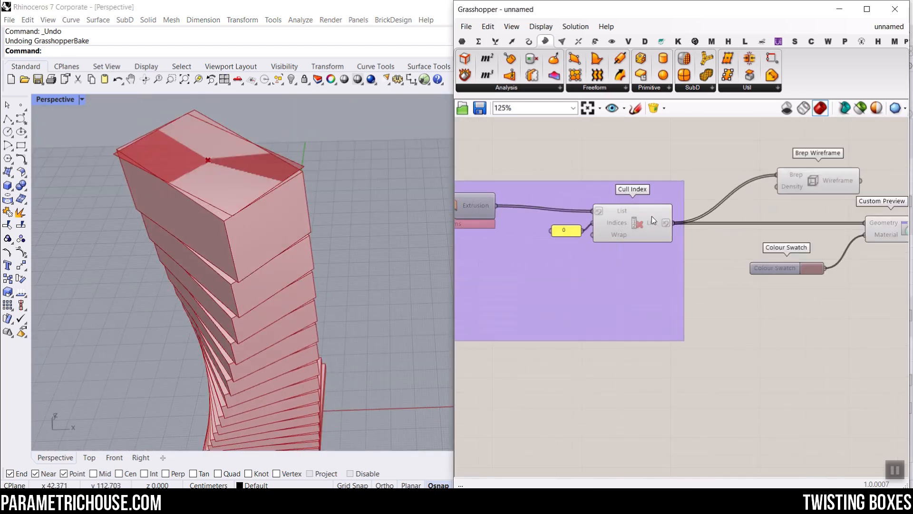
{"action": "left_click", "coordinate": [629, 218]}
{"action": "right_click_drag", "start_coordinate": [273, 188], "coordinate": [253, 210]}
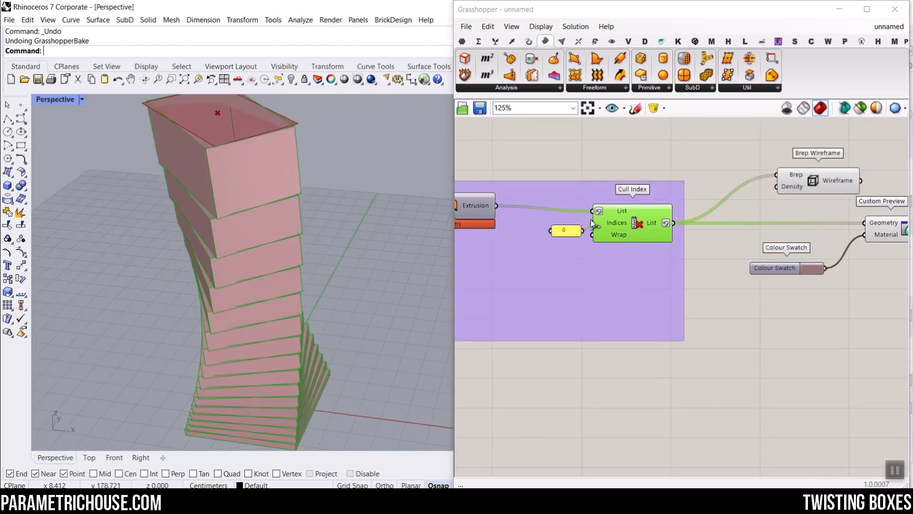
{"action": "scroll", "coordinate": [221, 120], "scroll_direction": "up", "scroll_amount": 3}
{"action": "scroll", "coordinate": [185, 184], "scroll_direction": "down", "scroll_amount": 5}
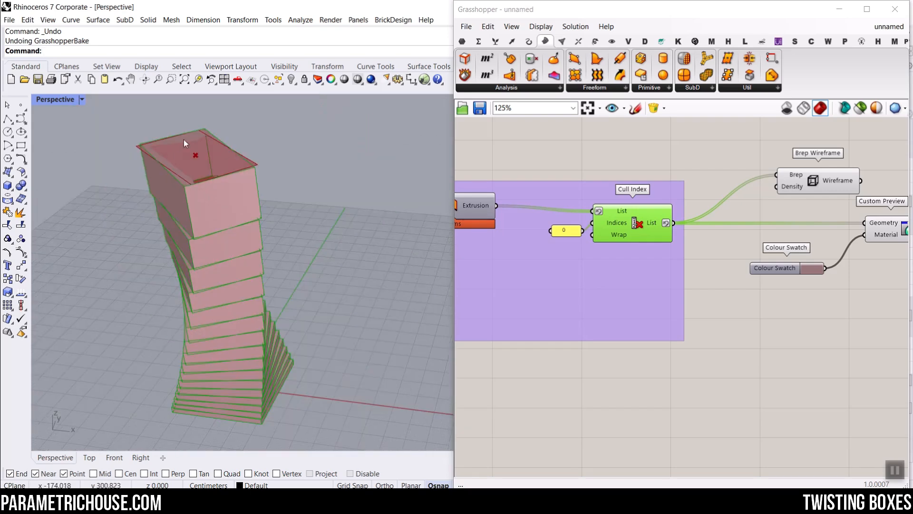
Show Extrude's preview to compare it with the culled boxes at the tower's top, and hide it again
{"action": "right_click", "coordinate": [455, 201]}
{"action": "left_click", "coordinate": [476, 223]}
{"action": "right_click_drag", "start_coordinate": [252, 233], "coordinate": [299, 172]}
{"action": "scroll", "coordinate": [243, 141], "scroll_direction": "up", "scroll_amount": 5}
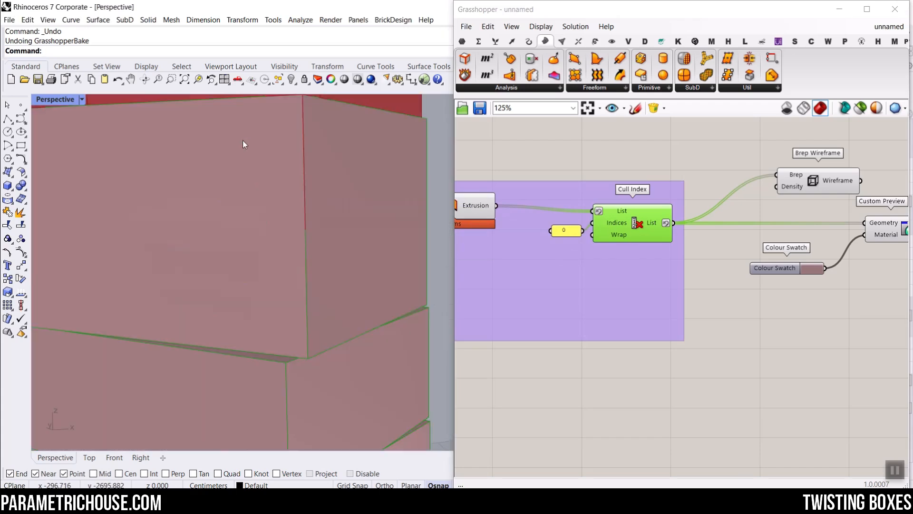
{"action": "scroll", "coordinate": [253, 156], "scroll_direction": "down", "scroll_amount": 7}
{"action": "right_click", "coordinate": [467, 212]}
{"action": "left_click", "coordinate": [475, 224]}
Select the last component of the preceding group and examine its level outlines on the tower
{"action": "scroll", "coordinate": [351, 204], "scroll_direction": "down", "scroll_amount": 4}
{"action": "scroll", "coordinate": [666, 215], "scroll_direction": "down", "scroll_amount": 1}
{"action": "right_click_drag", "start_coordinate": [541, 209], "coordinate": [782, 227]}
{"action": "scroll", "coordinate": [782, 226], "scroll_direction": "down", "scroll_amount": 4}
{"action": "right_click_drag", "start_coordinate": [499, 227], "coordinate": [656, 227]}
{"action": "scroll", "coordinate": [558, 228], "scroll_direction": "up", "scroll_amount": 4}
{"action": "right_click_drag", "start_coordinate": [530, 229], "coordinate": [592, 229]}
{"action": "left_click", "coordinate": [575, 217]}
{"action": "right_click_drag", "start_coordinate": [318, 232], "coordinate": [331, 216]}
{"action": "right_click_drag", "start_coordinate": [708, 215], "coordinate": [561, 224]}
Turn off the preview of the components in the two groups before Brep Wireframe and Custom Preview
{"action": "scroll", "coordinate": [560, 225], "scroll_direction": "down", "scroll_amount": 5}
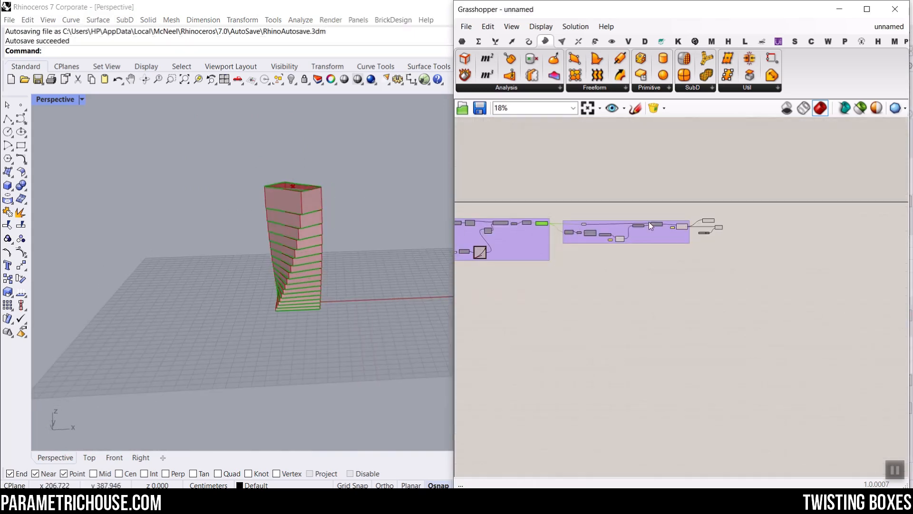
{"action": "left_click_drag", "start_coordinate": [687, 196], "coordinate": [495, 274]}
{"action": "right_click", "coordinate": [542, 170]}
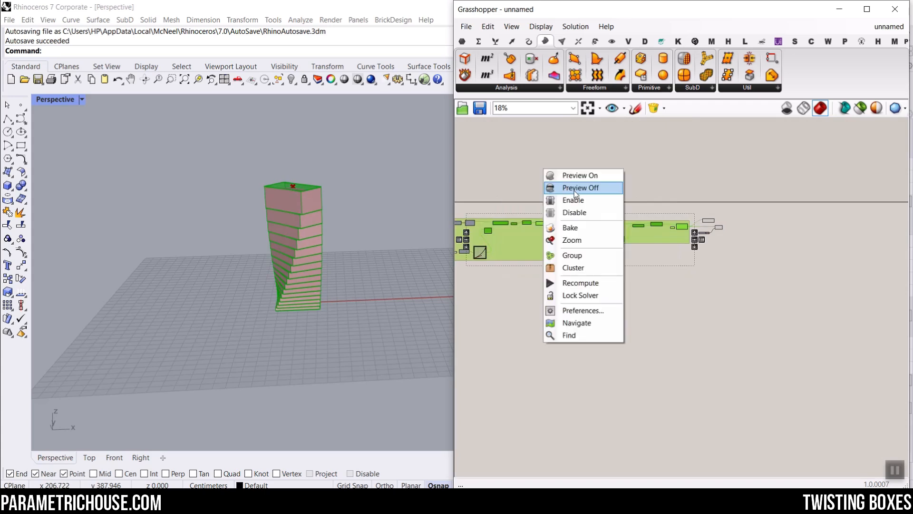
{"action": "left_click", "coordinate": [575, 191]}
{"action": "right_click_drag", "start_coordinate": [256, 230], "coordinate": [310, 288]}
{"action": "scroll", "coordinate": [310, 288], "scroll_direction": "up", "scroll_amount": 7}
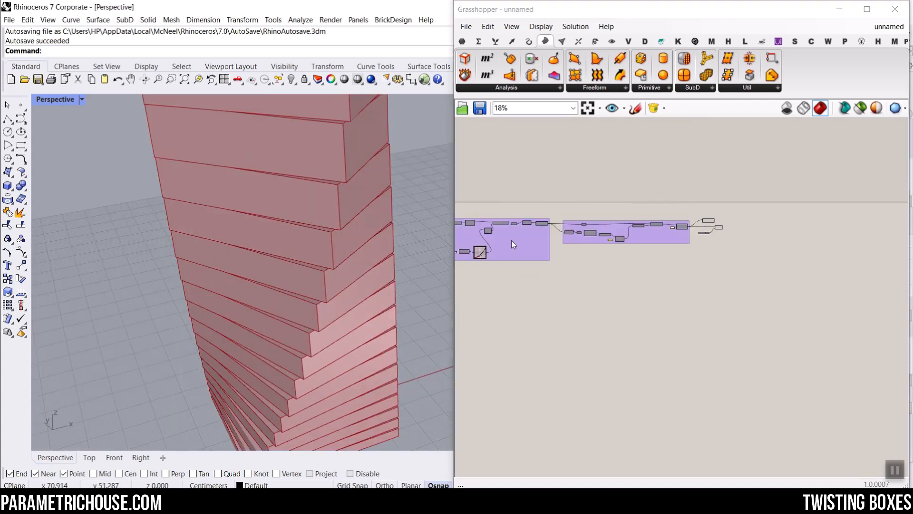
Set the rotation Gene Pool feeding Rotate Plane's Angle to 0.00, 0.00 and 89.61
{"action": "right_click_drag", "start_coordinate": [497, 242], "coordinate": [592, 241]}
{"action": "scroll", "coordinate": [592, 241], "scroll_direction": "down", "scroll_amount": 2}
{"action": "scroll", "coordinate": [511, 228], "scroll_direction": "up", "scroll_amount": 10}
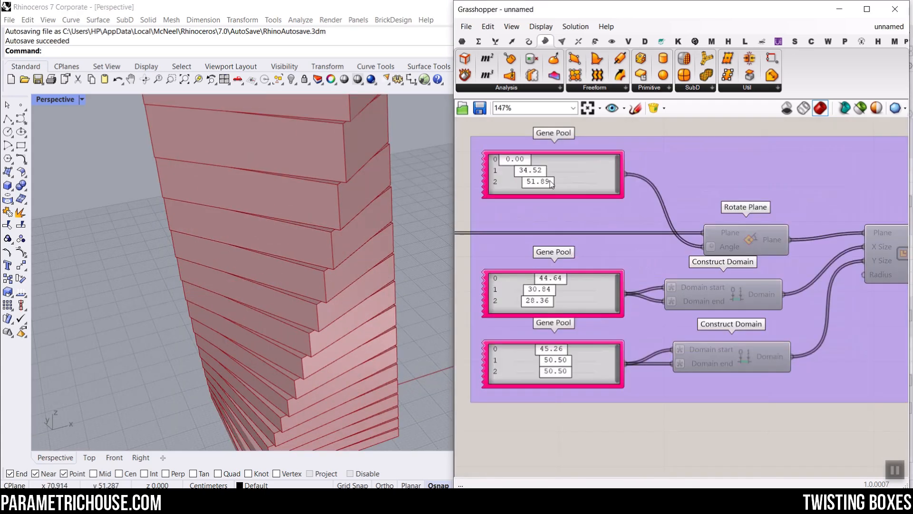
{"action": "left_click_drag", "start_coordinate": [541, 174], "coordinate": [564, 174]}
{"action": "scroll", "coordinate": [319, 229], "scroll_direction": "down", "scroll_amount": 8}
{"action": "right_click_drag", "start_coordinate": [319, 230], "coordinate": [284, 210]}
{"action": "scroll", "coordinate": [285, 182], "scroll_direction": "up", "scroll_amount": 6}
{"action": "left_click_drag", "start_coordinate": [534, 185], "coordinate": [480, 188]}
{"action": "mouse_move", "coordinate": [548, 176]}
{"action": "left_mouse_down"}
{"action": "mouse_move", "coordinate": [501, 173]}
{"action": "mouse_move", "coordinate": [547, 182]}
{"action": "mouse_move", "coordinate": [515, 188]}
{"action": "mouse_move", "coordinate": [556, 184]}
{"action": "left_mouse_up"}
Set the Gene Pool driving the rectangles' X Size domain to 95.13, 23.03 and 36.17
{"action": "mouse_move", "coordinate": [544, 288]}
{"action": "left_mouse_down"}
{"action": "mouse_move", "coordinate": [532, 289]}
{"action": "mouse_move", "coordinate": [573, 289]}
{"action": "mouse_move", "coordinate": [535, 290]}
{"action": "left_mouse_up"}
{"action": "right_click_drag", "start_coordinate": [306, 294], "coordinate": [365, 291]}
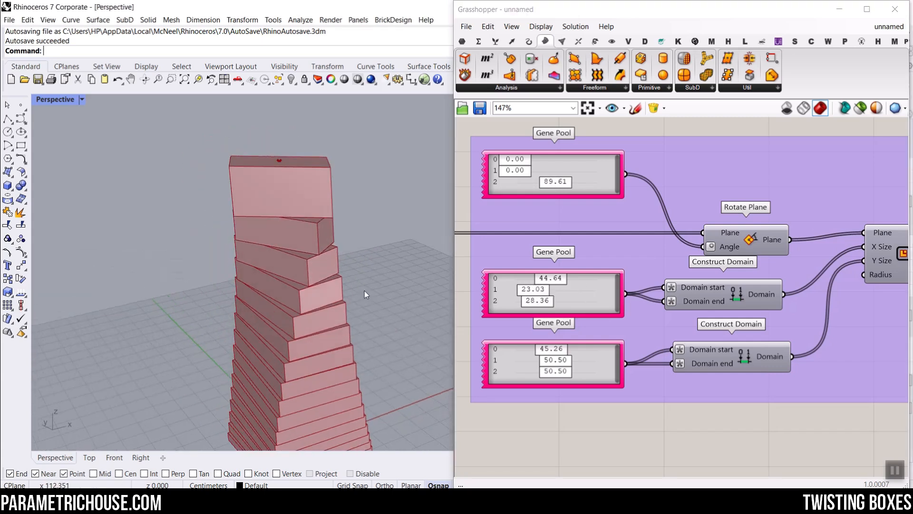
{"action": "mouse_move", "coordinate": [542, 307]}
{"action": "left_mouse_down"}
{"action": "mouse_move", "coordinate": [569, 307]}
{"action": "mouse_move", "coordinate": [543, 308]}
{"action": "mouse_move", "coordinate": [559, 307]}
{"action": "left_mouse_up"}
{"action": "scroll", "coordinate": [307, 204], "scroll_direction": "down", "scroll_amount": 6}
{"action": "right_click_drag", "start_coordinate": [307, 190], "coordinate": [328, 228]}
{"action": "scroll", "coordinate": [316, 233], "scroll_direction": "up", "scroll_amount": 5}
{"action": "left_click_drag", "start_coordinate": [559, 282], "coordinate": [594, 280]}
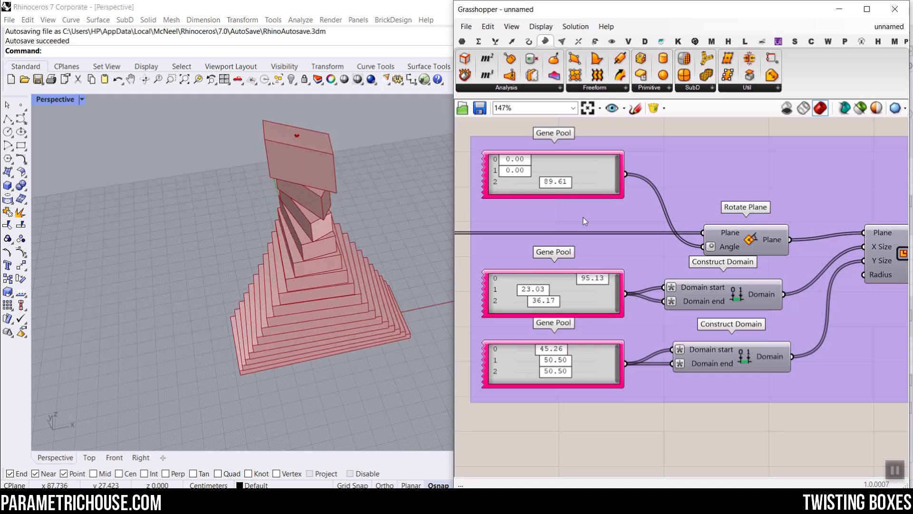
Reduce one value in the Gene Pool driving the rectangles' Y Size domain and check the tower
{"action": "right_click_drag", "start_coordinate": [655, 259], "coordinate": [647, 246]}
{"action": "scroll", "coordinate": [584, 333], "scroll_direction": "up", "scroll_amount": 3}
{"action": "left_click_drag", "start_coordinate": [518, 361], "coordinate": [489, 361]}
{"action": "right_click_drag", "start_coordinate": [295, 291], "coordinate": [316, 245]}
Set the Counts slider feeding the Range component to 26
{"action": "scroll", "coordinate": [651, 245], "scroll_direction": "down", "scroll_amount": 6}
{"action": "right_click_drag", "start_coordinate": [651, 245], "coordinate": [470, 254]}
{"action": "scroll", "coordinate": [614, 317], "scroll_direction": "up", "scroll_amount": 8}
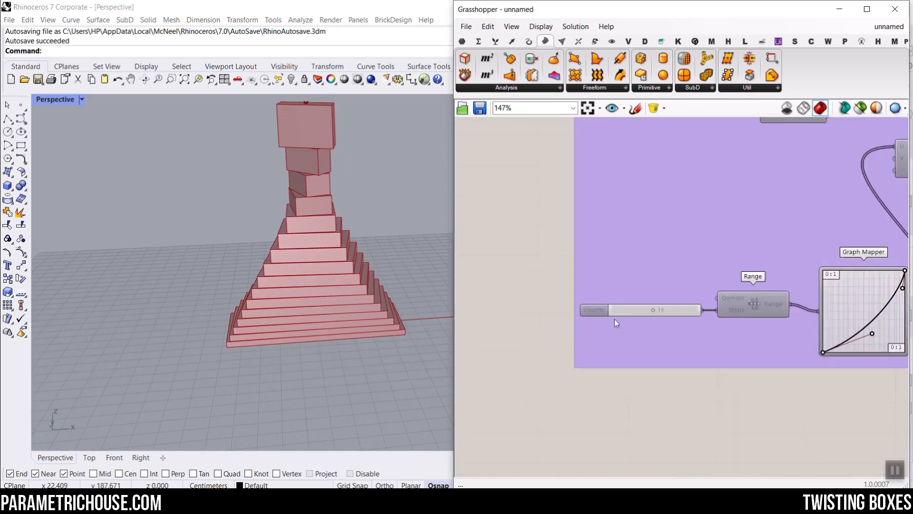
{"action": "left_click_drag", "start_coordinate": [674, 308], "coordinate": [730, 310]}
{"action": "scroll", "coordinate": [358, 259], "scroll_direction": "down", "scroll_amount": 6}
{"action": "scroll", "coordinate": [366, 286], "scroll_direction": "up", "scroll_amount": 4}
{"action": "right_click_drag", "start_coordinate": [358, 259], "coordinate": [379, 280]}
Steepen the Graph Mapper's Bezier curve by moving its lower handle along the baseline toward the far end
{"action": "scroll", "coordinate": [626, 235], "scroll_direction": "down", "scroll_amount": 3}
{"action": "scroll", "coordinate": [761, 280], "scroll_direction": "up", "scroll_amount": 4}
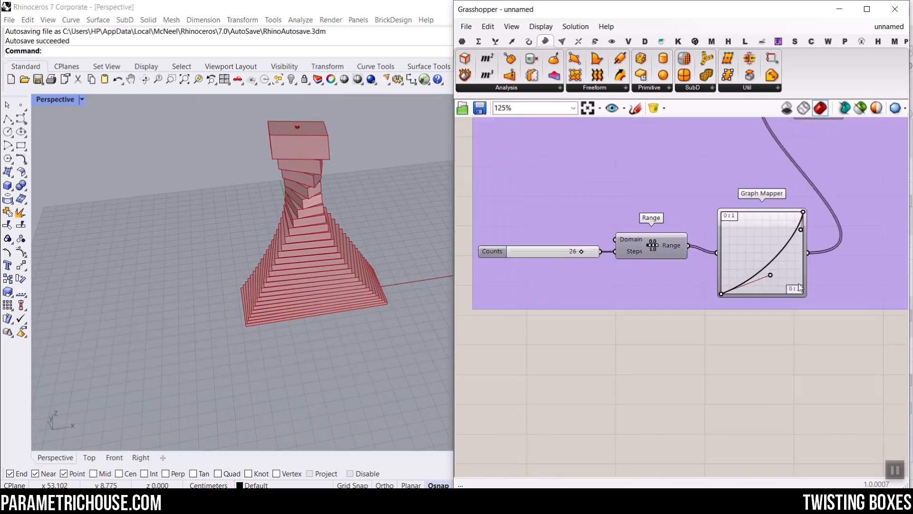
{"action": "left_click_drag", "start_coordinate": [757, 270], "coordinate": [817, 336]}
{"action": "scroll", "coordinate": [362, 212], "scroll_direction": "up", "scroll_amount": 5}
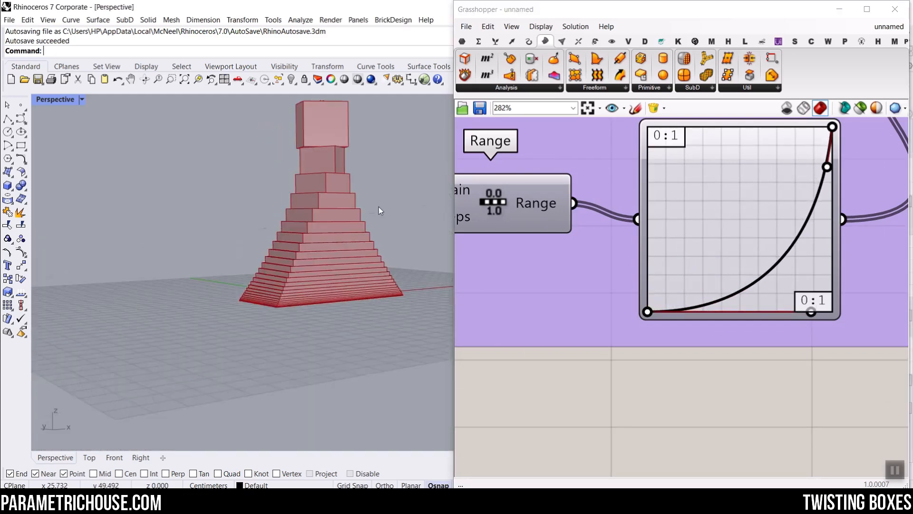
Set the Graph Mapper's graph type to none and check the tower's level spacing
{"action": "right_click", "coordinate": [760, 263]}
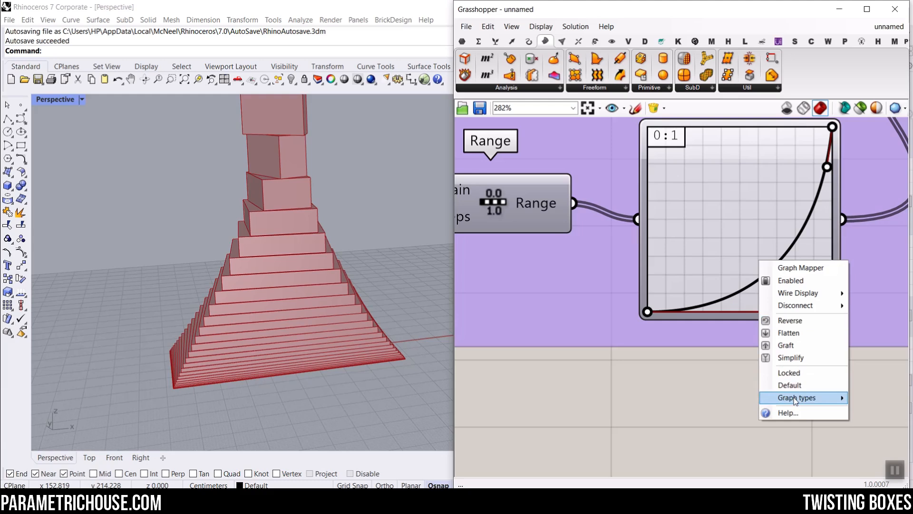
{"action": "mouse_move", "coordinate": [796, 401]}
{"action": "left_click", "coordinate": [695, 346]}
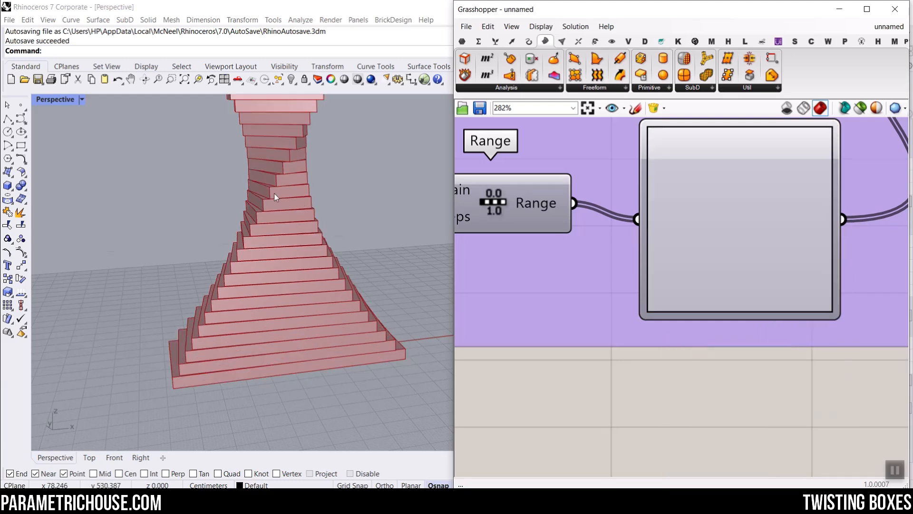
{"action": "scroll", "coordinate": [274, 193], "scroll_direction": "down", "scroll_amount": 5}
{"action": "scroll", "coordinate": [270, 167], "scroll_direction": "up", "scroll_amount": 5}
{"action": "scroll", "coordinate": [270, 166], "scroll_direction": "down", "scroll_amount": 6}
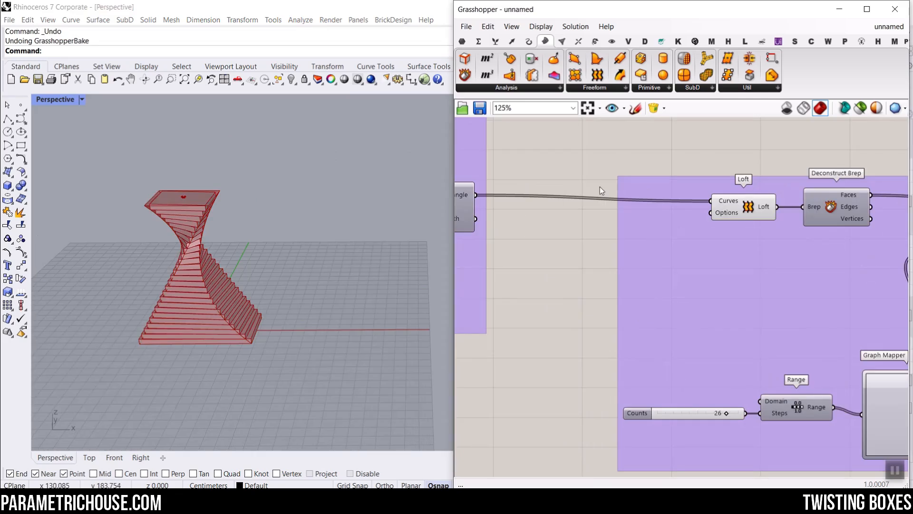
Bake the boxes from the Cull Index List output into Rhino with the default attributes
{"action": "right_click_drag", "start_coordinate": [282, 266], "coordinate": [255, 266]}
{"action": "scroll", "coordinate": [243, 324], "scroll_direction": "up", "scroll_amount": 6}
{"action": "scroll", "coordinate": [666, 223], "scroll_direction": "down", "scroll_amount": 9}
{"action": "scroll", "coordinate": [629, 239], "scroll_direction": "up", "scroll_amount": 11}
{"action": "right_click", "coordinate": [584, 173]}
{"action": "left_click", "coordinate": [604, 203]}
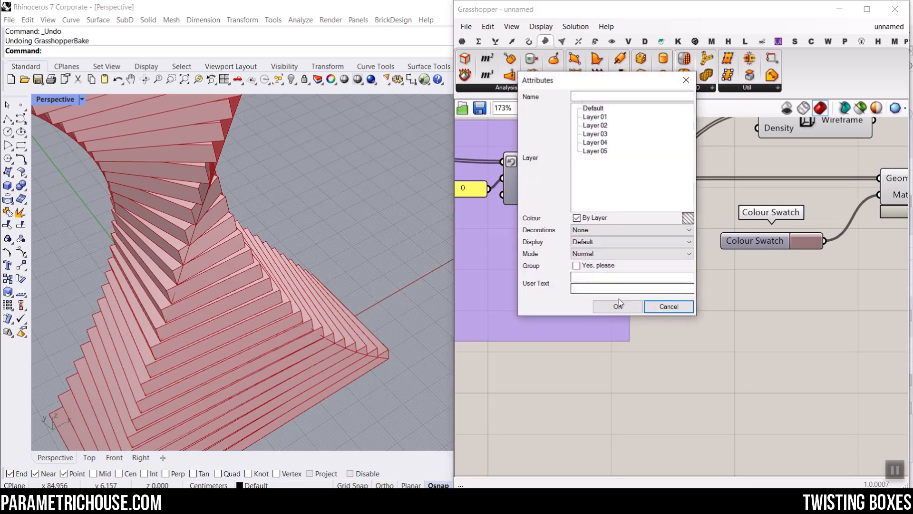
{"action": "left_click", "coordinate": [618, 305]}
Close the Grasshopper window and examine the baked twisting tower from several angles in the Perspective viewport
{"action": "left_click", "coordinate": [895, 9]}
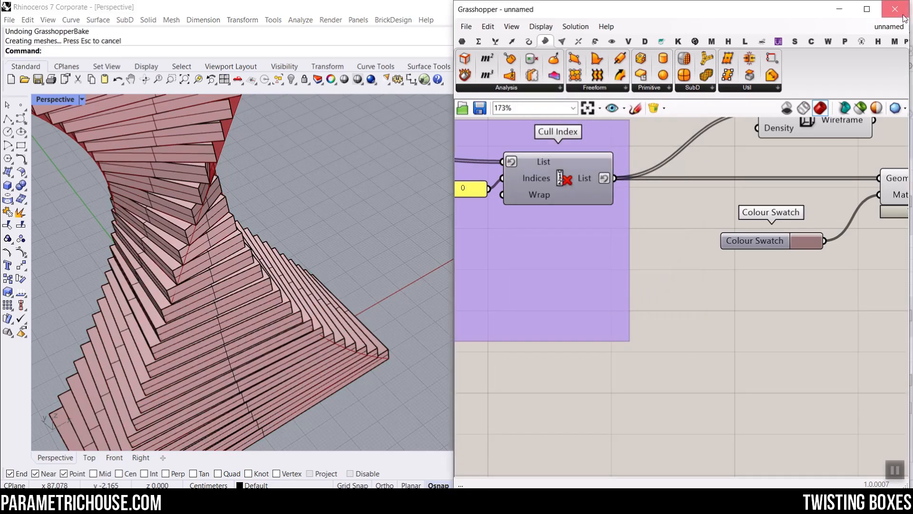
{"action": "scroll", "coordinate": [356, 284], "scroll_direction": "down", "scroll_amount": 8}
{"action": "right_click_drag", "start_coordinate": [356, 284], "coordinate": [352, 238]}
{"action": "scroll", "coordinate": [286, 295], "scroll_direction": "up", "scroll_amount": 9}
{"action": "right_click_drag", "start_coordinate": [300, 323], "coordinate": [414, 310]}
{"action": "scroll", "coordinate": [540, 259], "scroll_direction": "down", "scroll_amount": 8}
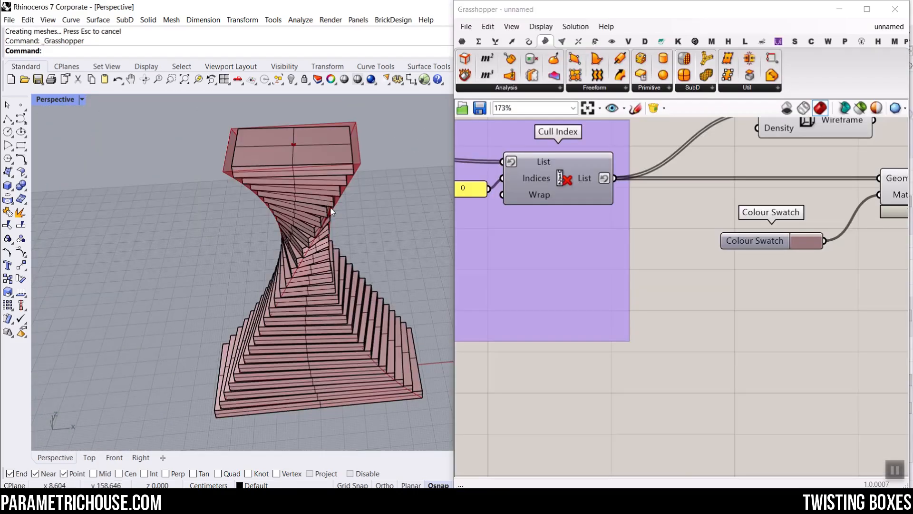
{"action": "right_click_drag", "start_coordinate": [319, 267], "coordinate": [352, 333]}
{"action": "scroll", "coordinate": [313, 301], "scroll_direction": "up", "scroll_amount": 5}
{"action": "scroll", "coordinate": [340, 297], "scroll_direction": "down", "scroll_amount": 5}
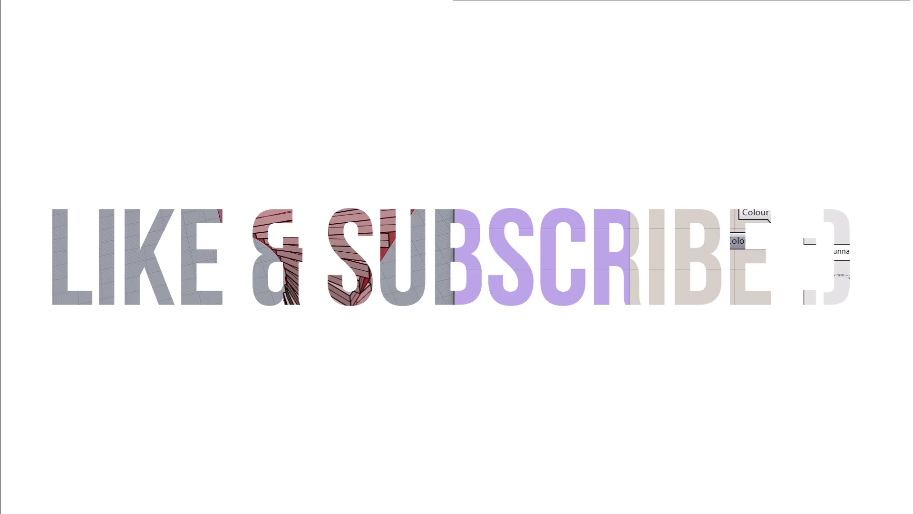
Switch to the twisting-boxes-advanced definition and examine its green tower and the numbered flat box outlines
{"action": "left_click", "coordinate": [860, 284]}
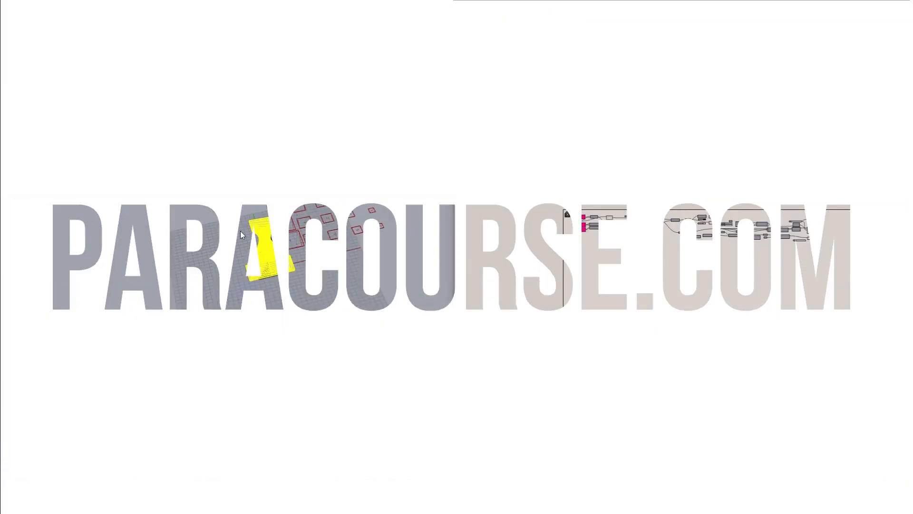
{"action": "scroll", "coordinate": [278, 248], "scroll_direction": "up", "scroll_amount": 12}
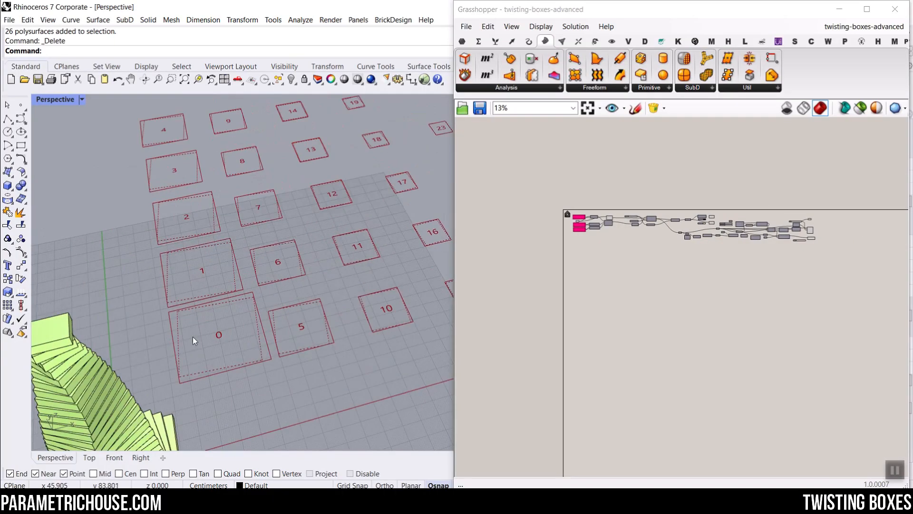
{"action": "scroll", "coordinate": [190, 323], "scroll_direction": "up", "scroll_amount": 2}
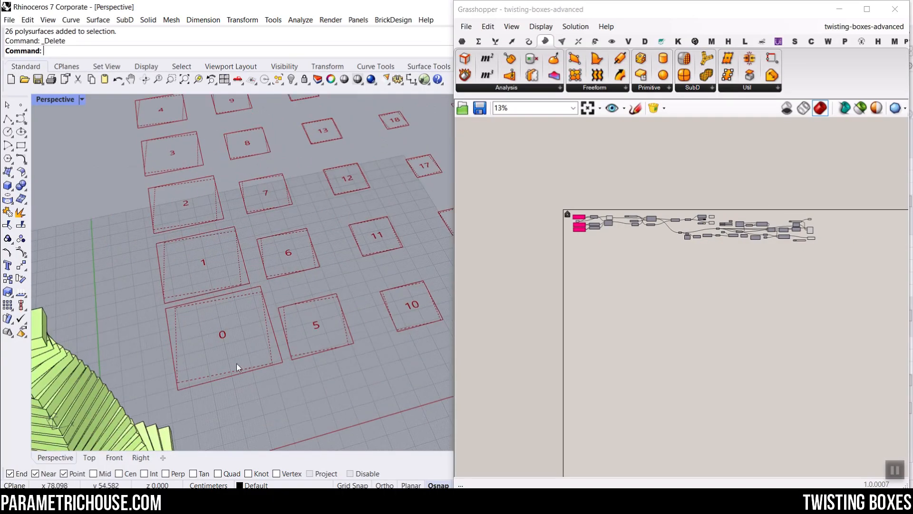
{"action": "scroll", "coordinate": [256, 277], "scroll_direction": "up", "scroll_amount": 2}
{"action": "scroll", "coordinate": [340, 261], "scroll_direction": "down", "scroll_amount": 8}
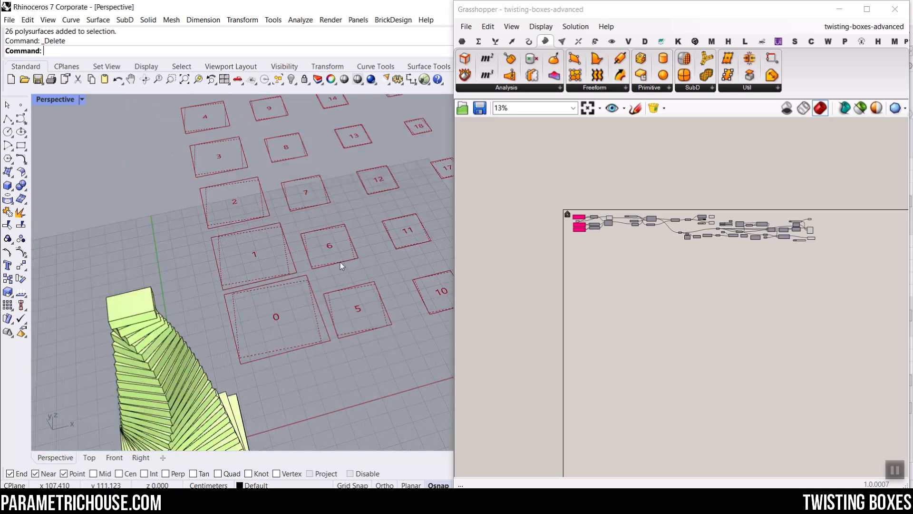
{"action": "scroll", "coordinate": [276, 312], "scroll_direction": "up", "scroll_amount": 10}
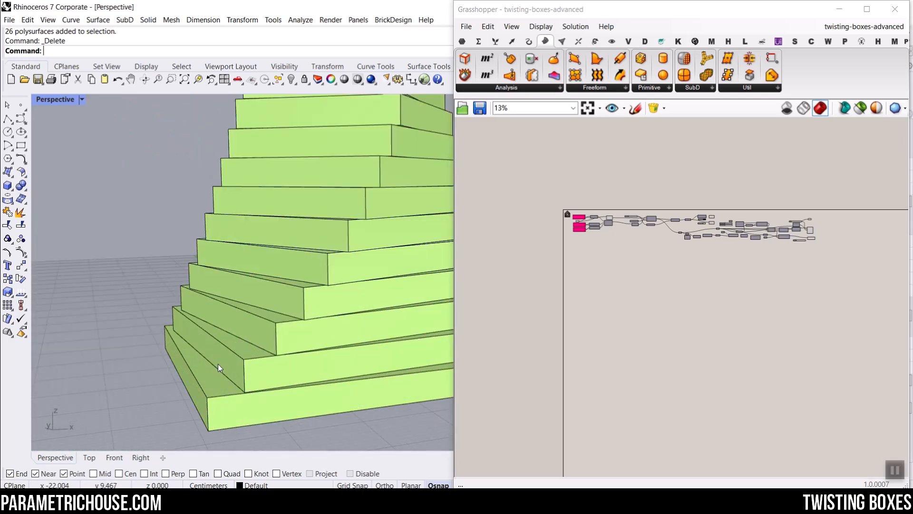
{"action": "scroll", "coordinate": [233, 347], "scroll_direction": "down", "scroll_amount": 8}
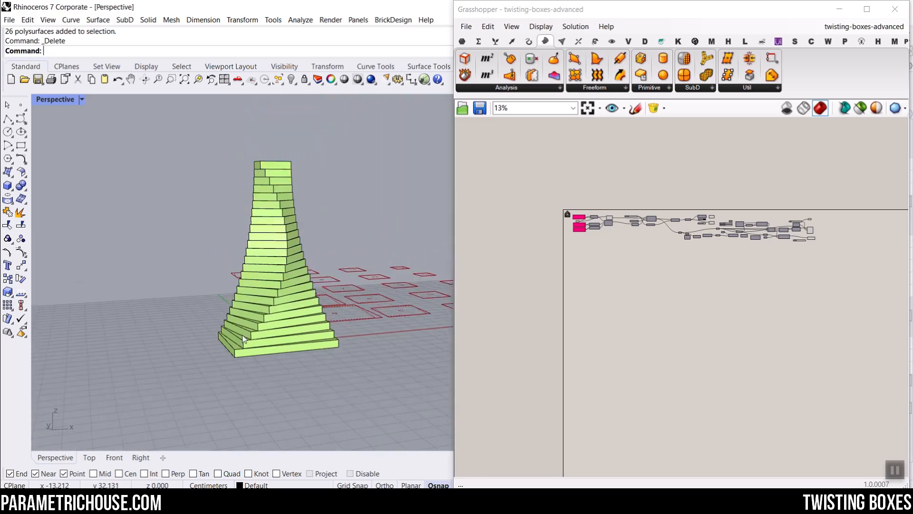
{"action": "right_click_drag", "start_coordinate": [270, 313], "coordinate": [255, 364]}
{"action": "scroll", "coordinate": [340, 257], "scroll_direction": "up", "scroll_amount": 12}
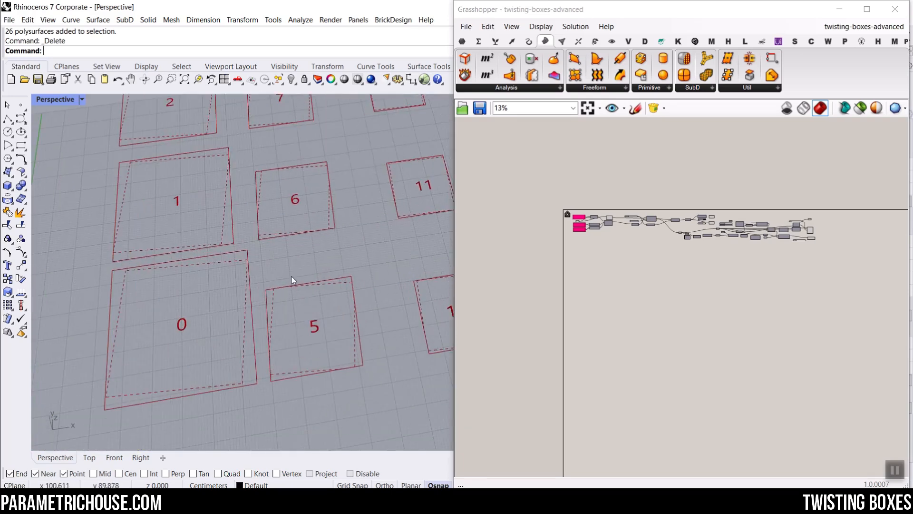
{"action": "scroll", "coordinate": [280, 238], "scroll_direction": "up", "scroll_amount": 2}
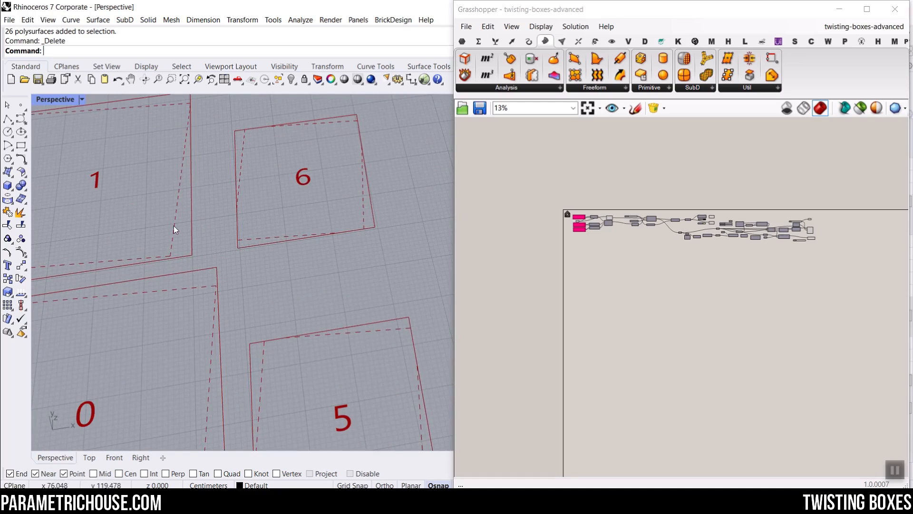
{"action": "scroll", "coordinate": [173, 225], "scroll_direction": "down", "scroll_amount": 10}
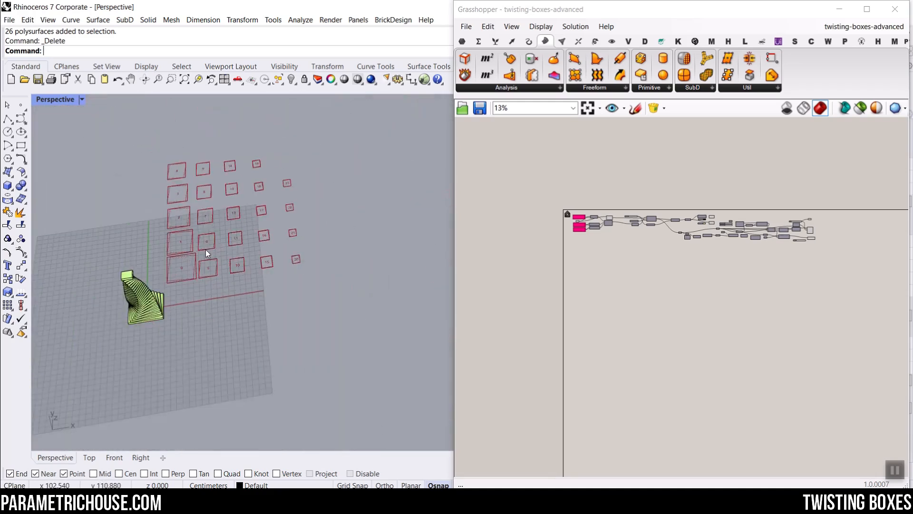
{"action": "scroll", "coordinate": [155, 263], "scroll_direction": "down", "scroll_amount": 2}
Return to the unnamed definition and examine the finished twisting tower preview from different angles
{"action": "scroll", "coordinate": [282, 246], "scroll_direction": "up", "scroll_amount": 6}
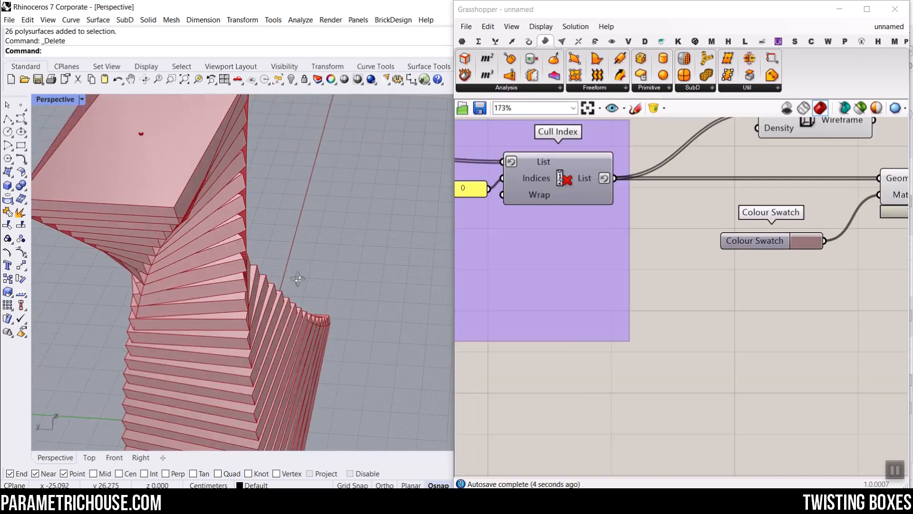
{"action": "right_click_drag", "start_coordinate": [295, 271], "coordinate": [247, 251]}
{"action": "scroll", "coordinate": [247, 251], "scroll_direction": "down", "scroll_amount": 3}
{"action": "scroll", "coordinate": [257, 189], "scroll_direction": "up", "scroll_amount": 3}
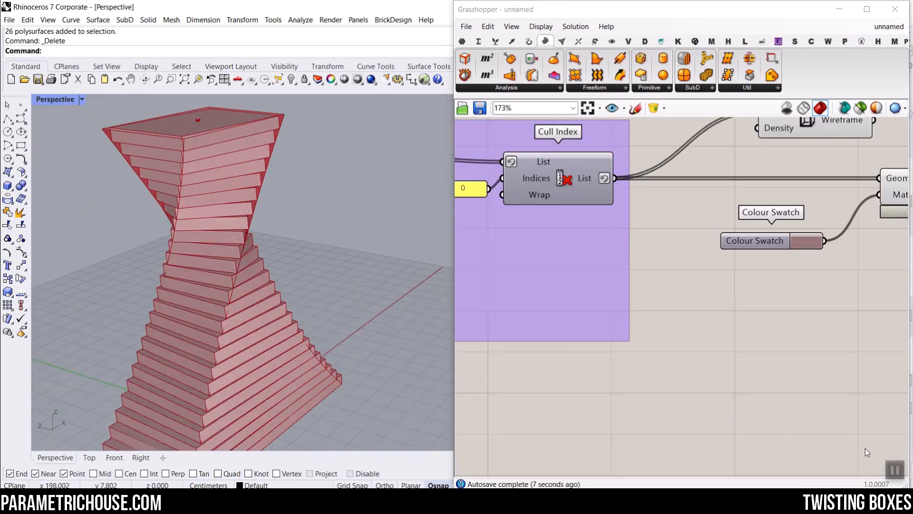